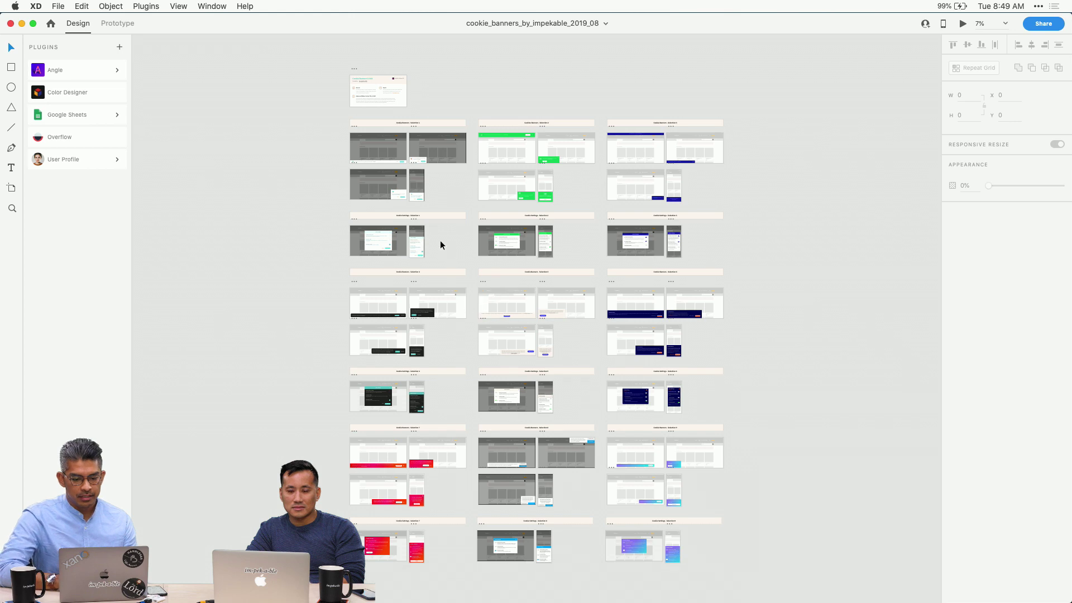
Examine the white cookie banners and the White Banner Settings dialog in Selection 1 of the kit
{"action": "scroll", "coordinate": [439, 239], "scroll_direction": "up", "scroll_amount": 8}
{"action": "scroll", "coordinate": [439, 241], "scroll_direction": "up", "scroll_amount": 3}
{"action": "scroll", "coordinate": [439, 241], "scroll_direction": "left", "scroll_amount": 2}
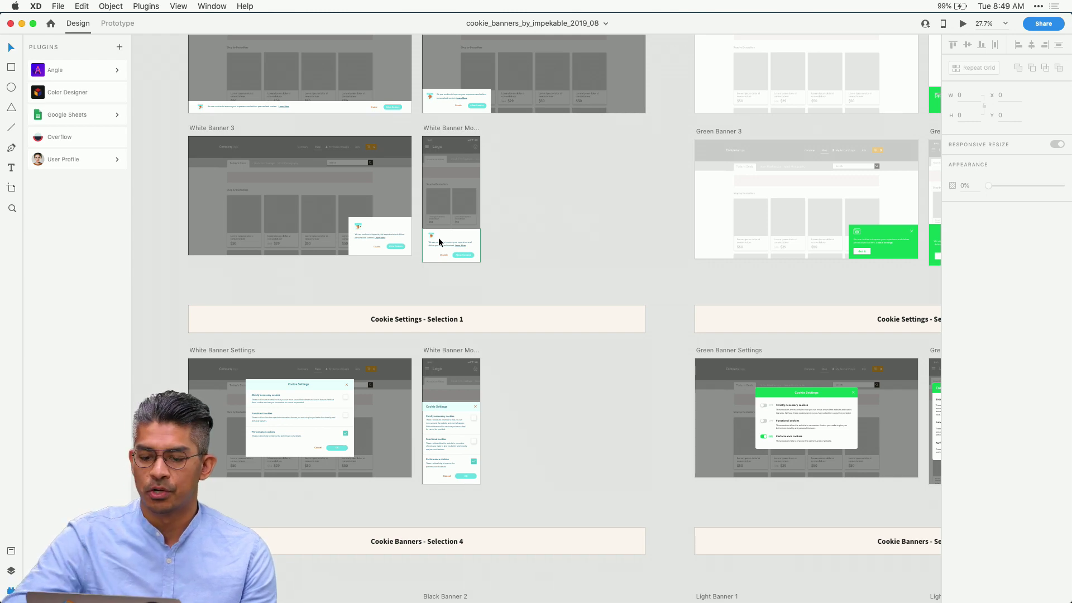
{"action": "scroll", "coordinate": [267, 411], "scroll_direction": "up", "scroll_amount": 3}
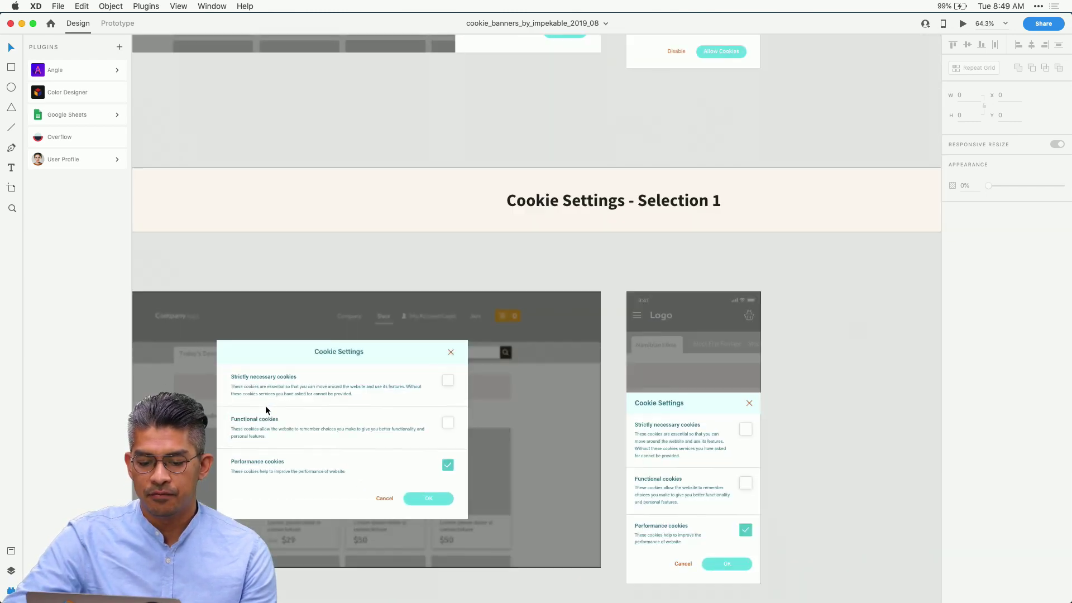
{"action": "left_click", "coordinate": [266, 426]}
{"action": "scroll", "coordinate": [266, 425], "scroll_direction": "up", "scroll_amount": 5}
{"action": "scroll", "coordinate": [266, 426], "scroll_direction": "down", "scroll_amount": 3}
{"action": "scroll", "coordinate": [266, 426], "scroll_direction": "up", "scroll_amount": 3}
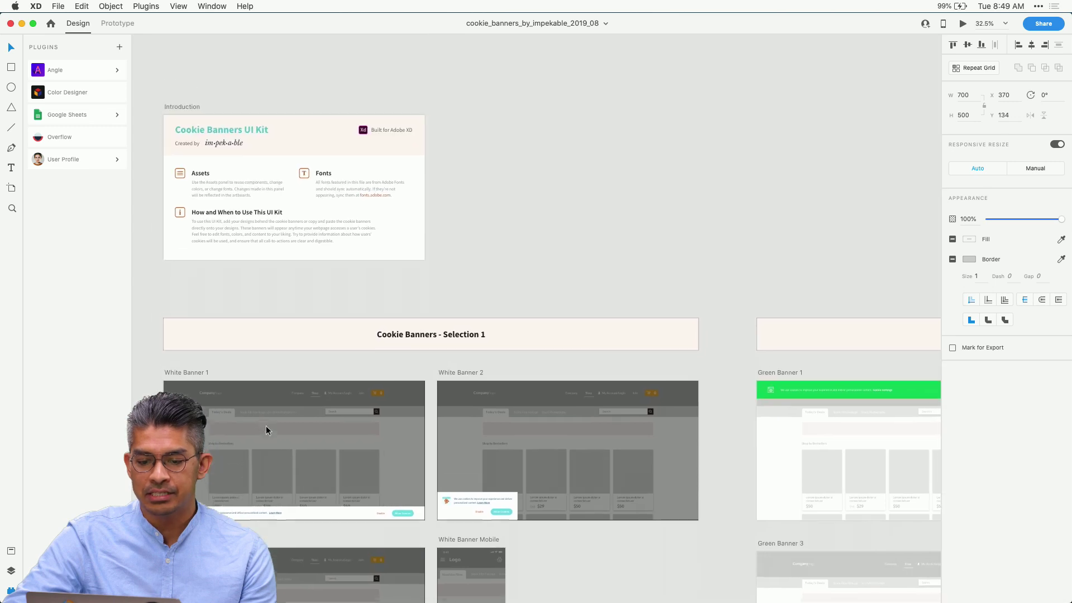
Examine the Green Banner 1 artboard in Selection 2 up close, including its cookie message and buttons
{"action": "scroll", "coordinate": [266, 426], "scroll_direction": "down", "scroll_amount": 6}
{"action": "scroll", "coordinate": [265, 425], "scroll_direction": "right", "scroll_amount": 8}
{"action": "scroll", "coordinate": [266, 425], "scroll_direction": "left", "scroll_amount": 4}
{"action": "scroll", "coordinate": [266, 425], "scroll_direction": "down", "scroll_amount": 4}
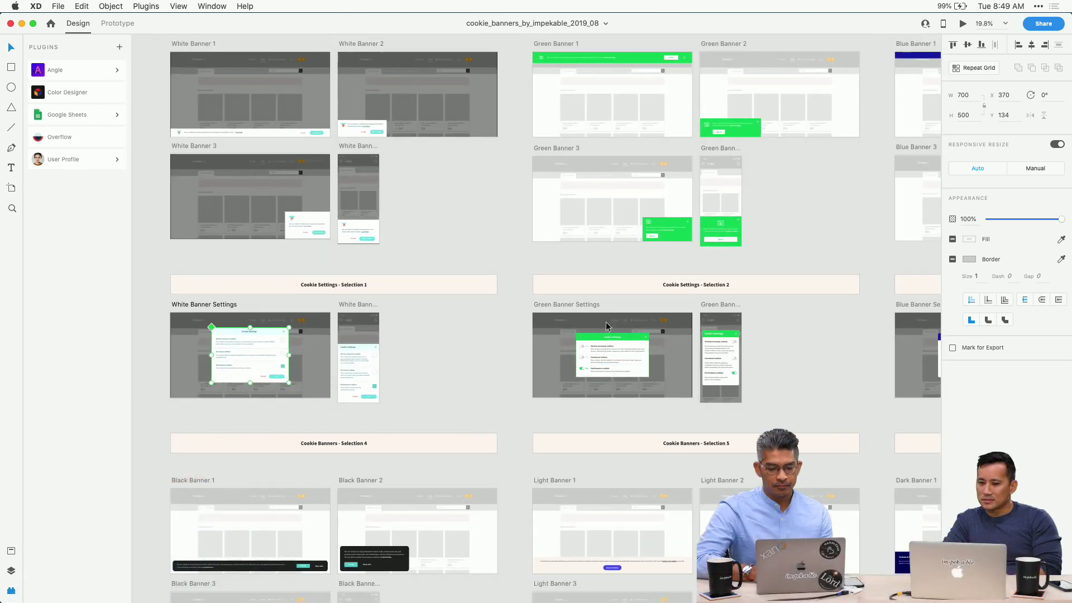
{"action": "scroll", "coordinate": [575, 400], "scroll_direction": "up", "scroll_amount": 5}
{"action": "key", "text": "super+3"}
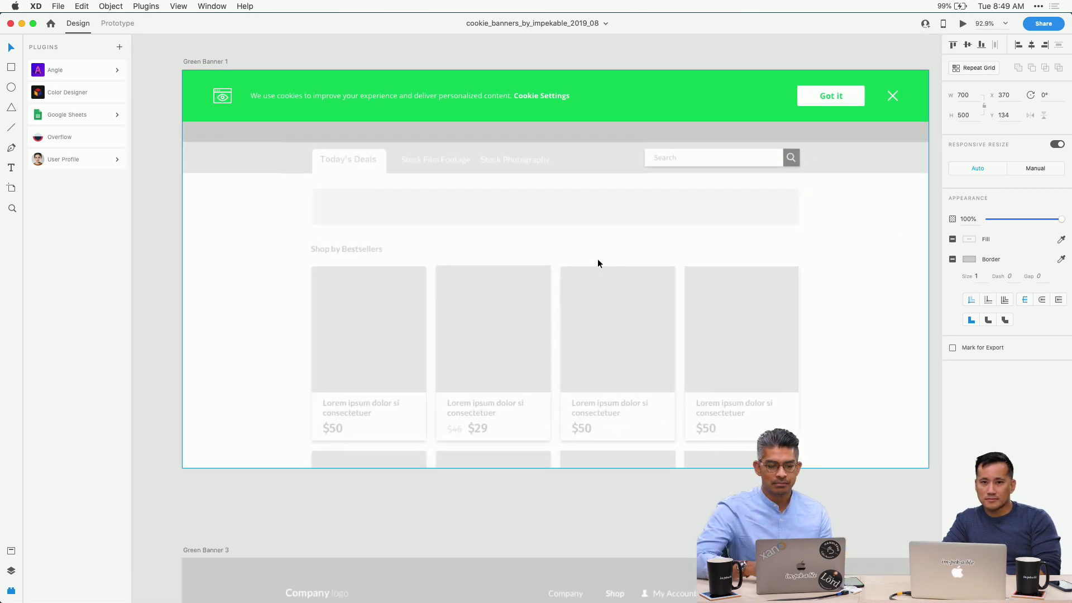
Examine the Blue Banner 1 artboard in Selection 3 up close, focusing on its cookie policy message
{"action": "scroll", "coordinate": [597, 259], "scroll_direction": "down", "scroll_amount": 5}
{"action": "scroll", "coordinate": [597, 263], "scroll_direction": "right", "scroll_amount": 5}
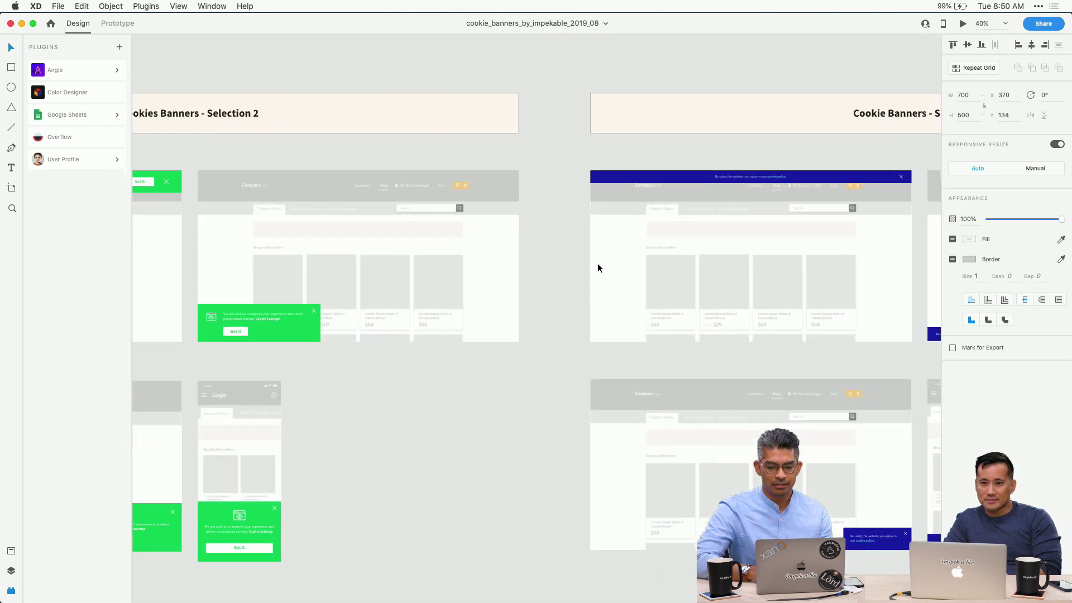
{"action": "scroll", "coordinate": [604, 215], "scroll_direction": "up", "scroll_amount": 5}
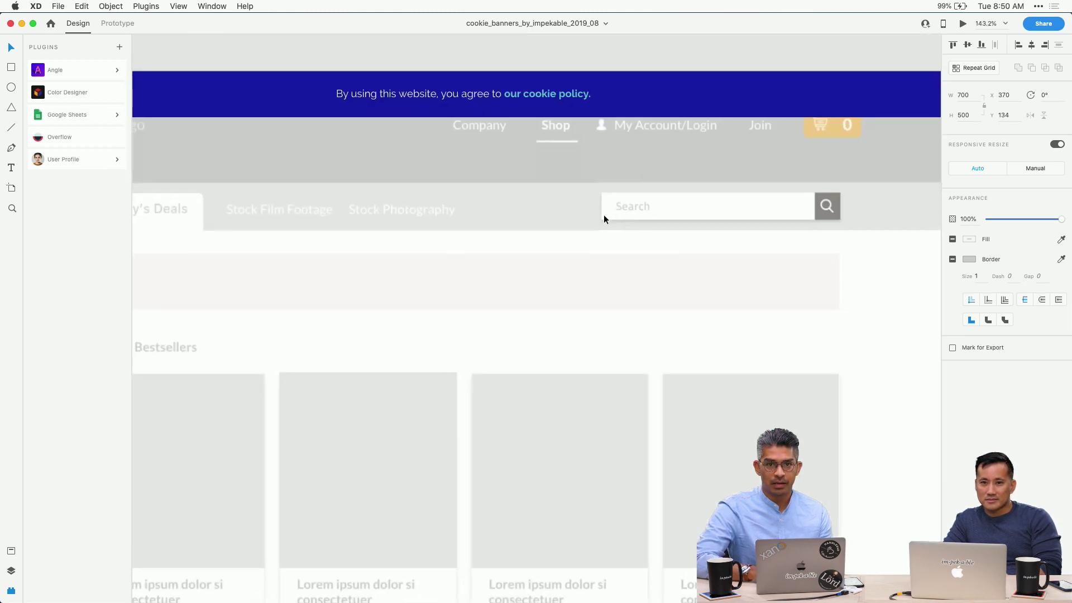
{"action": "scroll", "coordinate": [603, 215], "scroll_direction": "down", "scroll_amount": 3}
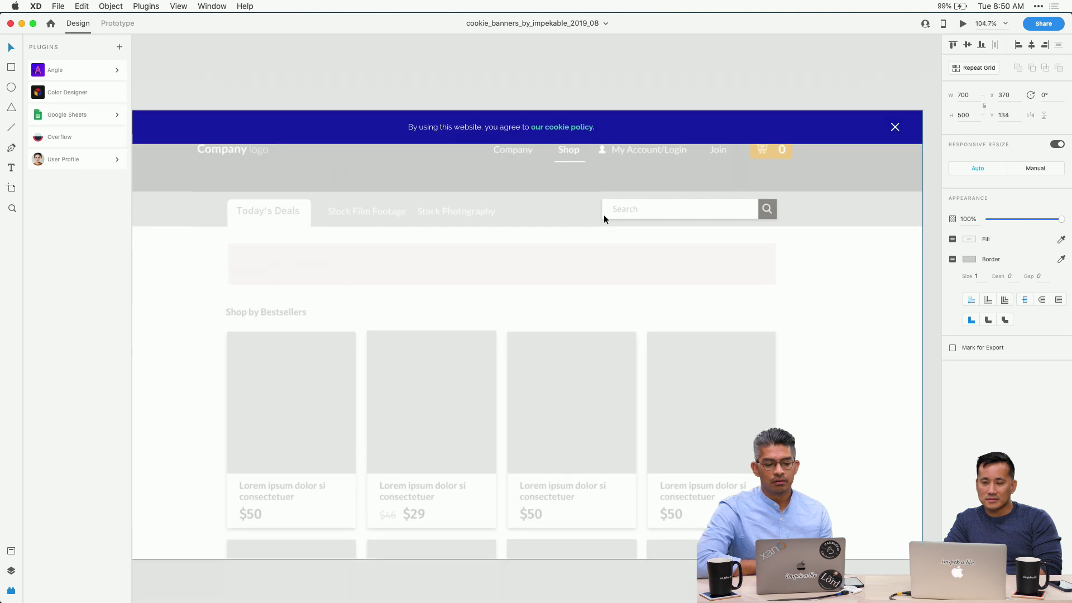
{"action": "scroll", "coordinate": [604, 214], "scroll_direction": "up", "scroll_amount": 4}
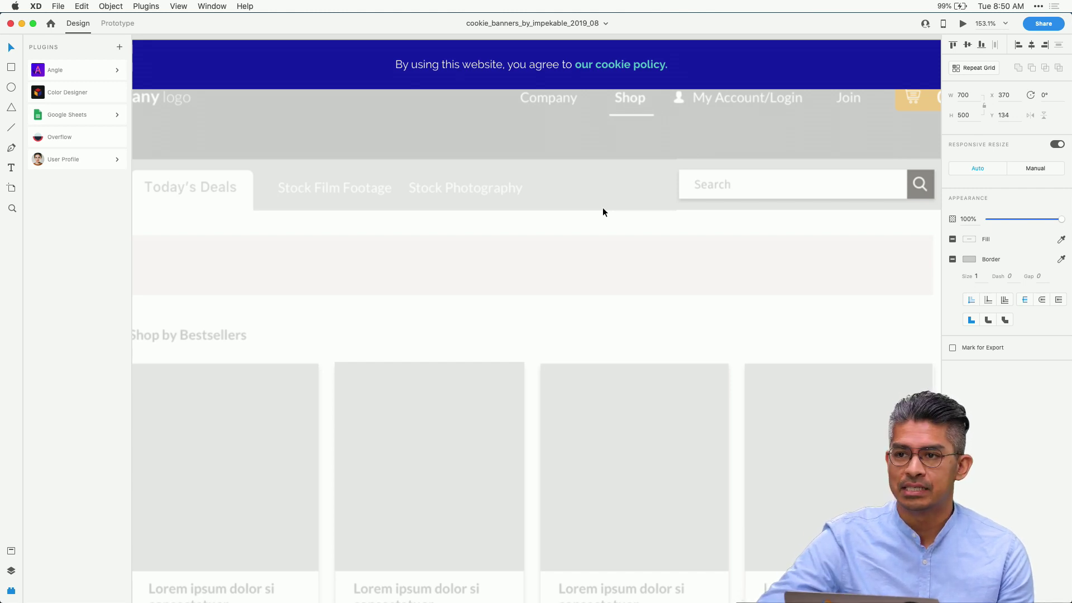
{"action": "key", "text": "super+3"}
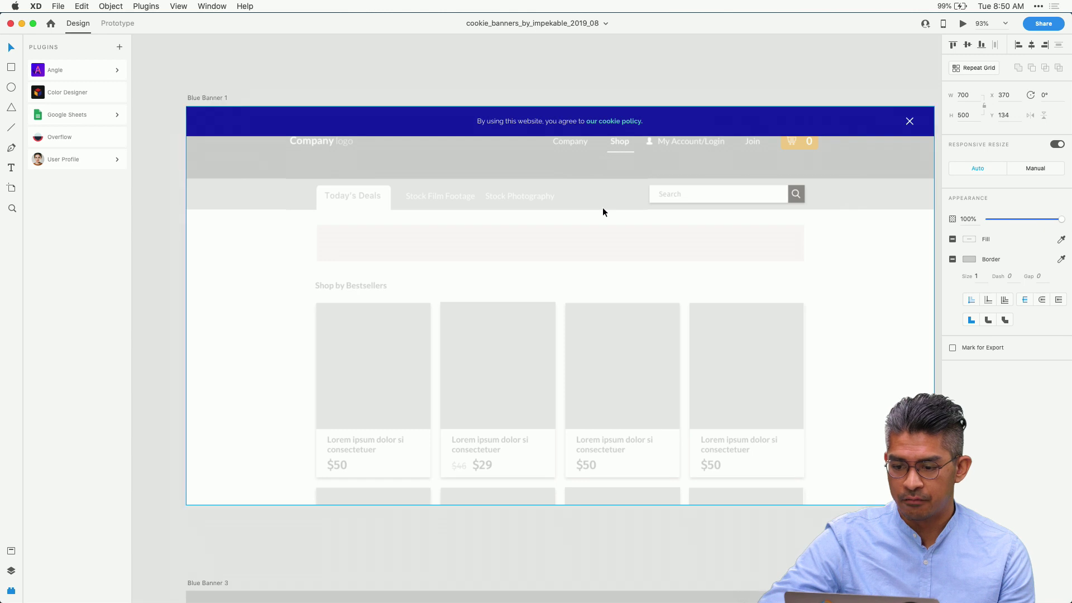
Examine the Cookies & Privacy banner on the Dark Banner 1 artboard in Selection 6
{"action": "scroll", "coordinate": [603, 209], "scroll_direction": "down", "scroll_amount": 5}
{"action": "scroll", "coordinate": [603, 209], "scroll_direction": "right", "scroll_amount": 10}
{"action": "scroll", "coordinate": [603, 209], "scroll_direction": "down", "scroll_amount": 3}
{"action": "scroll", "coordinate": [603, 209], "scroll_direction": "left", "scroll_amount": 7}
{"action": "scroll", "coordinate": [603, 209], "scroll_direction": "down", "scroll_amount": 6}
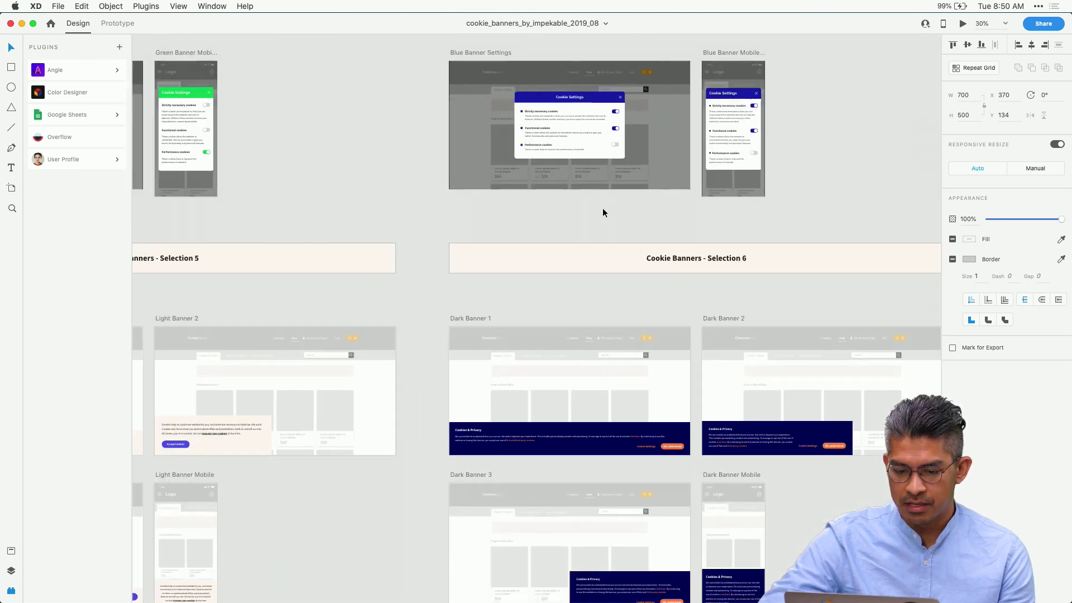
{"action": "scroll", "coordinate": [602, 210], "scroll_direction": "down", "scroll_amount": 3}
{"action": "scroll", "coordinate": [723, 344], "scroll_direction": "up", "scroll_amount": 5}
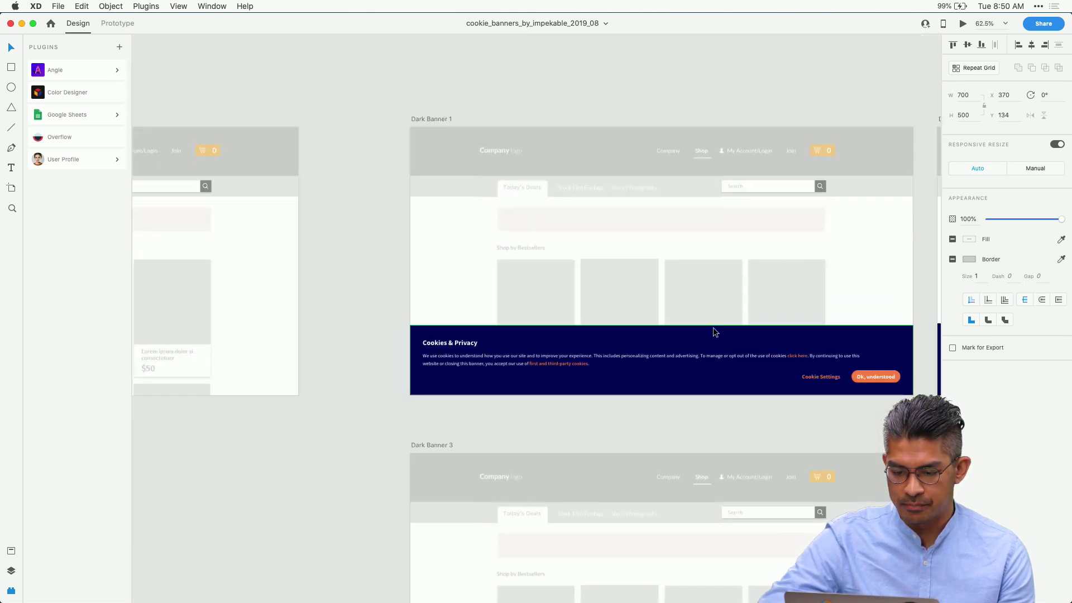
{"action": "scroll", "coordinate": [715, 332], "scroll_direction": "up", "scroll_amount": 4}
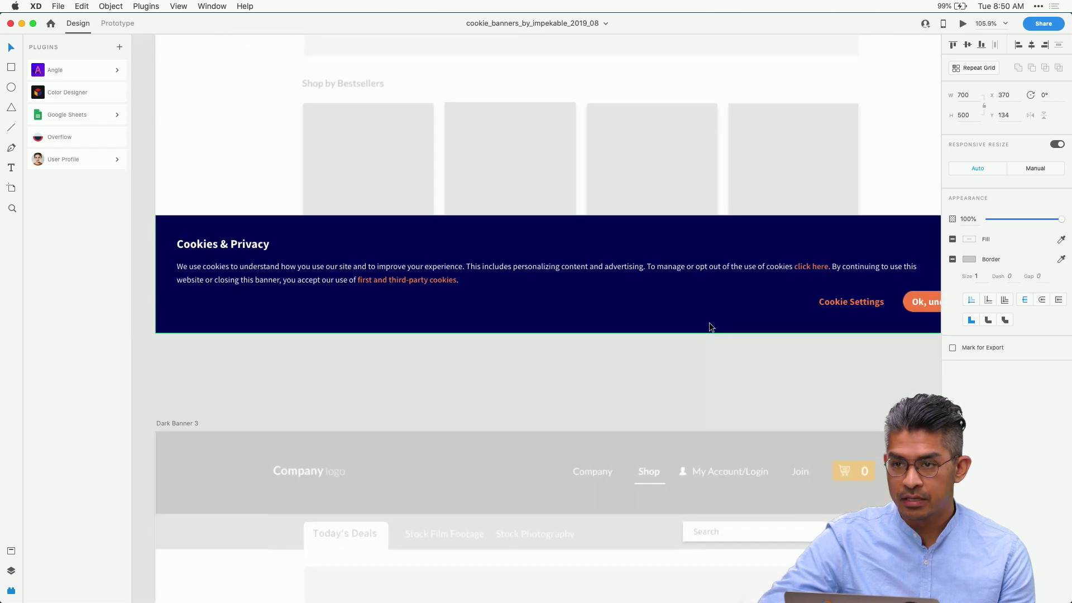
Preview the Dark Banner 1 artboard with its Cookies & Privacy banner, and close the preview
{"action": "left_click", "coordinate": [688, 228]}
{"action": "key", "text": "super+Return"}
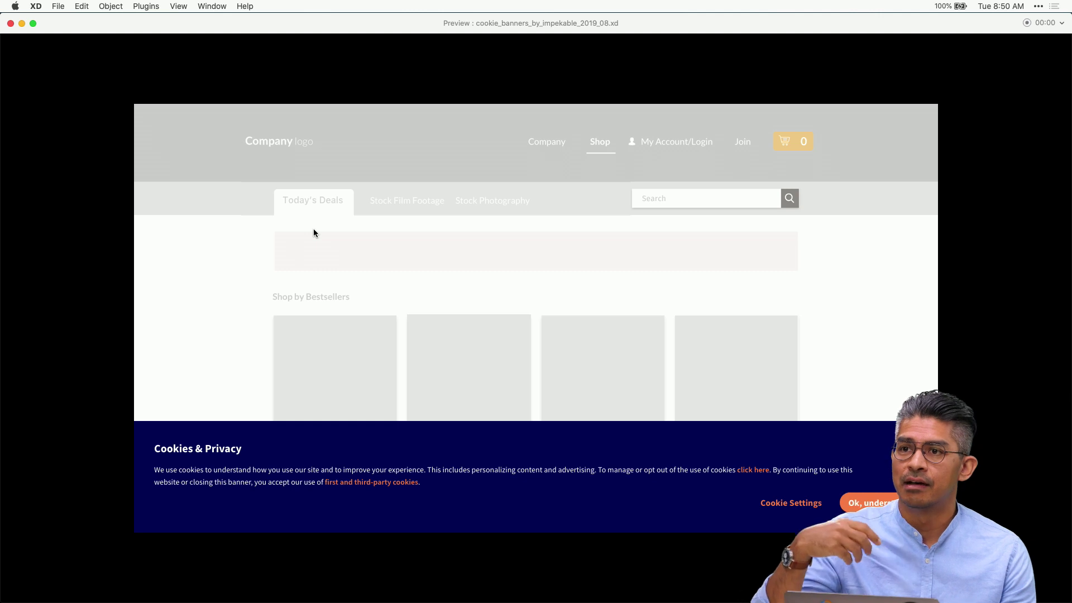
{"action": "left_click", "coordinate": [10, 26]}
Examine the dark Cookie Settings dialog in Cookie Settings - Selection 6, including its cookie categories and toggles
{"action": "scroll", "coordinate": [392, 338], "scroll_direction": "down", "scroll_amount": 5}
{"action": "scroll", "coordinate": [393, 338], "scroll_direction": "down", "scroll_amount": 5}
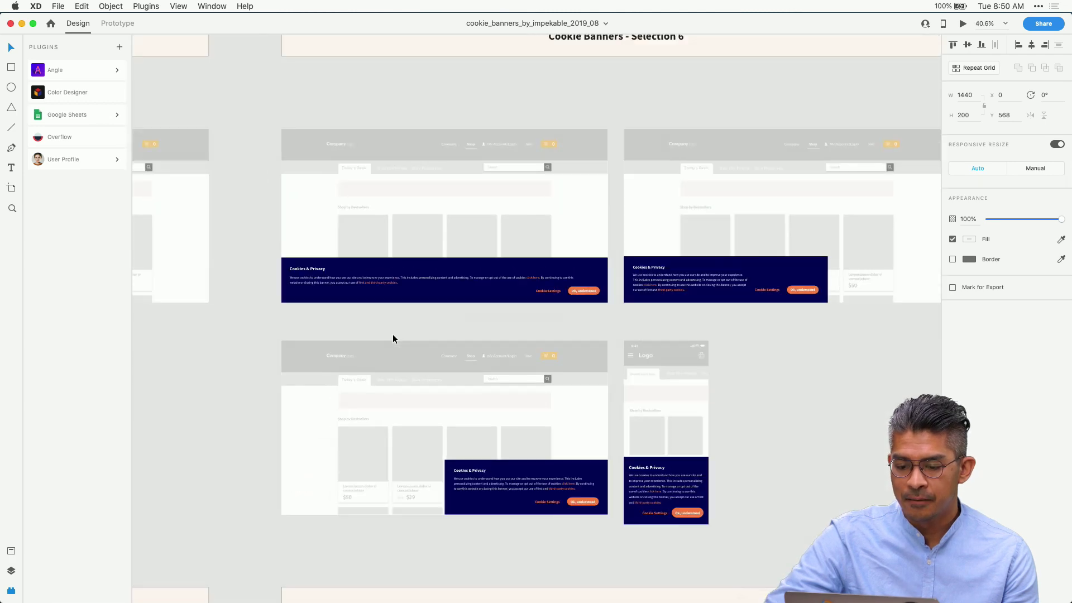
{"action": "scroll", "coordinate": [393, 338], "scroll_direction": "down", "scroll_amount": 5}
{"action": "scroll", "coordinate": [392, 339], "scroll_direction": "down", "scroll_amount": 3}
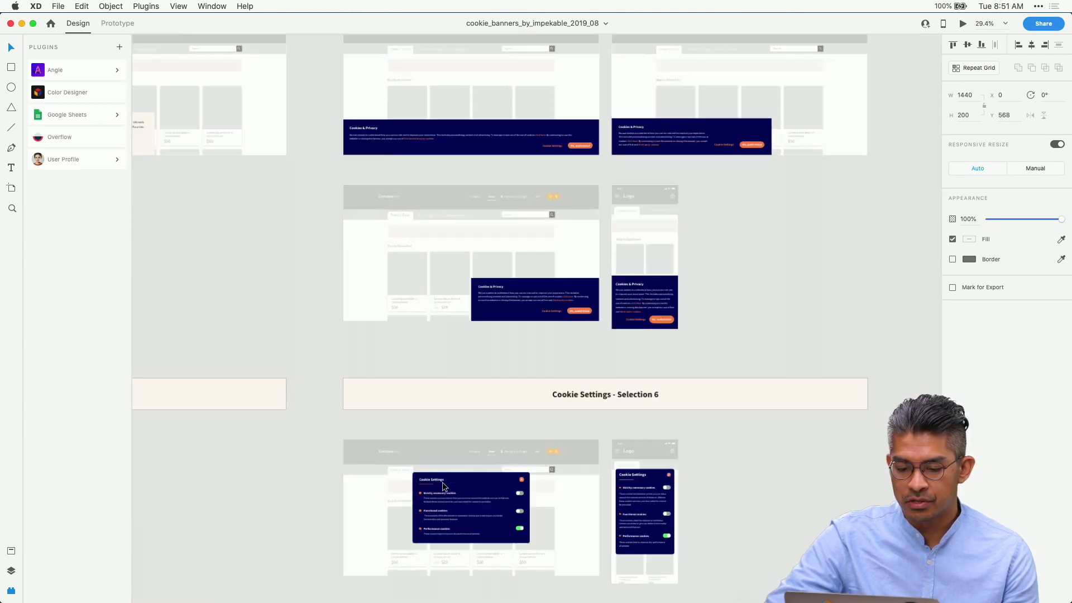
{"action": "scroll", "coordinate": [442, 485], "scroll_direction": "up", "scroll_amount": 10}
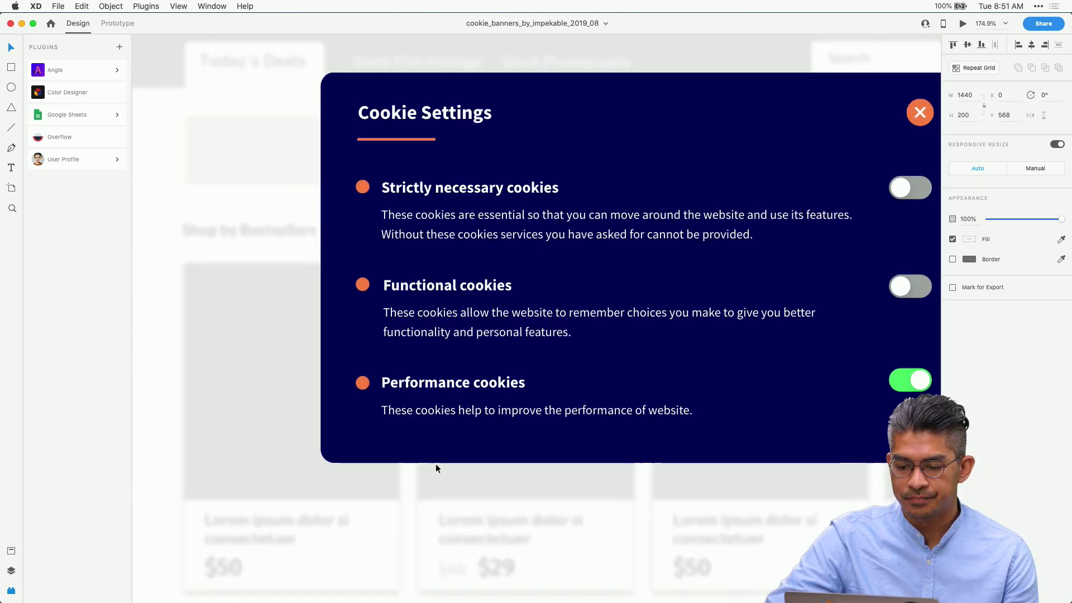
{"action": "scroll", "coordinate": [436, 464], "scroll_direction": "right", "scroll_amount": 3}
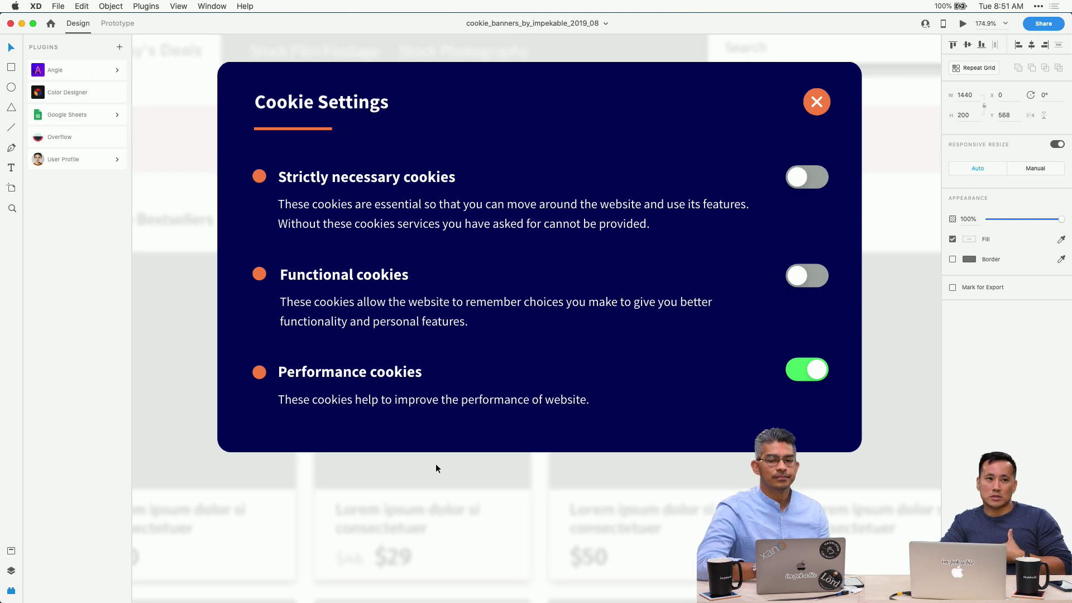
{"action": "scroll", "coordinate": [435, 463], "scroll_direction": "down", "scroll_amount": 5}
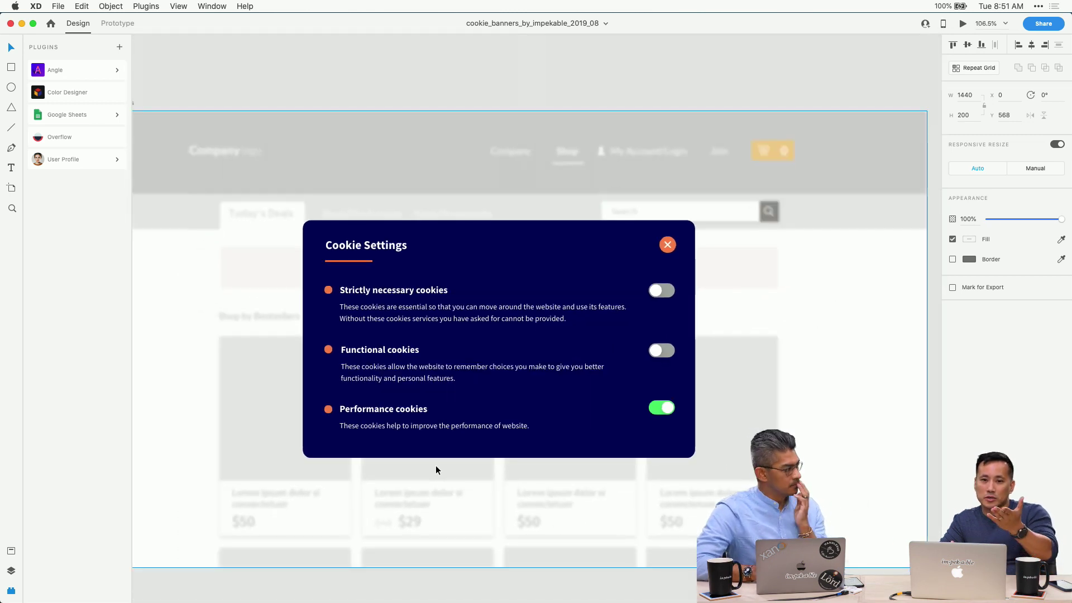
{"action": "scroll", "coordinate": [436, 466], "scroll_direction": "up", "scroll_amount": 5}
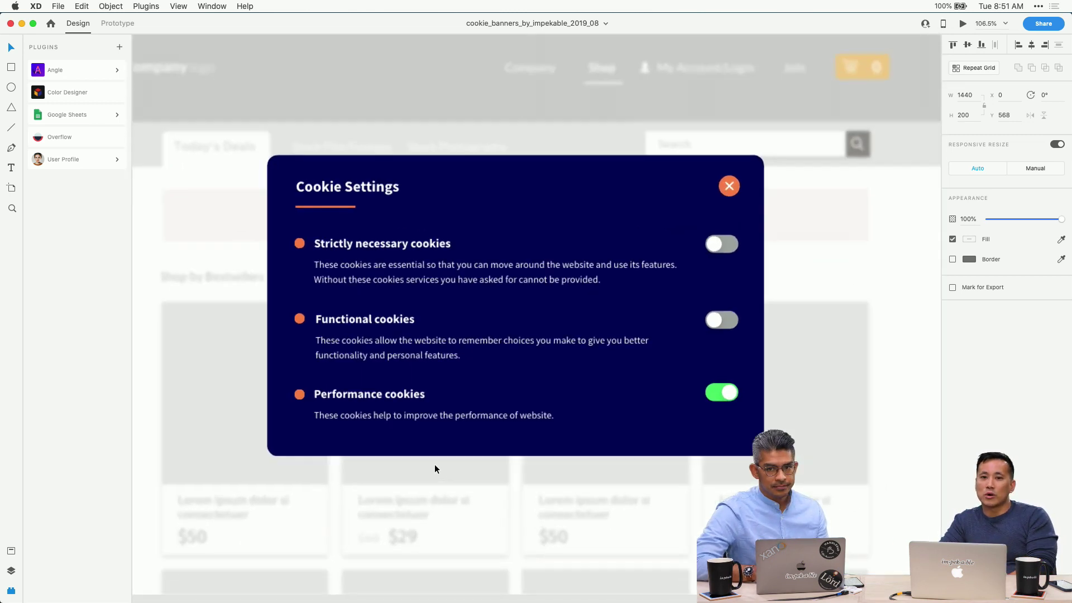
{"action": "scroll", "coordinate": [436, 468], "scroll_direction": "up", "scroll_amount": 2}
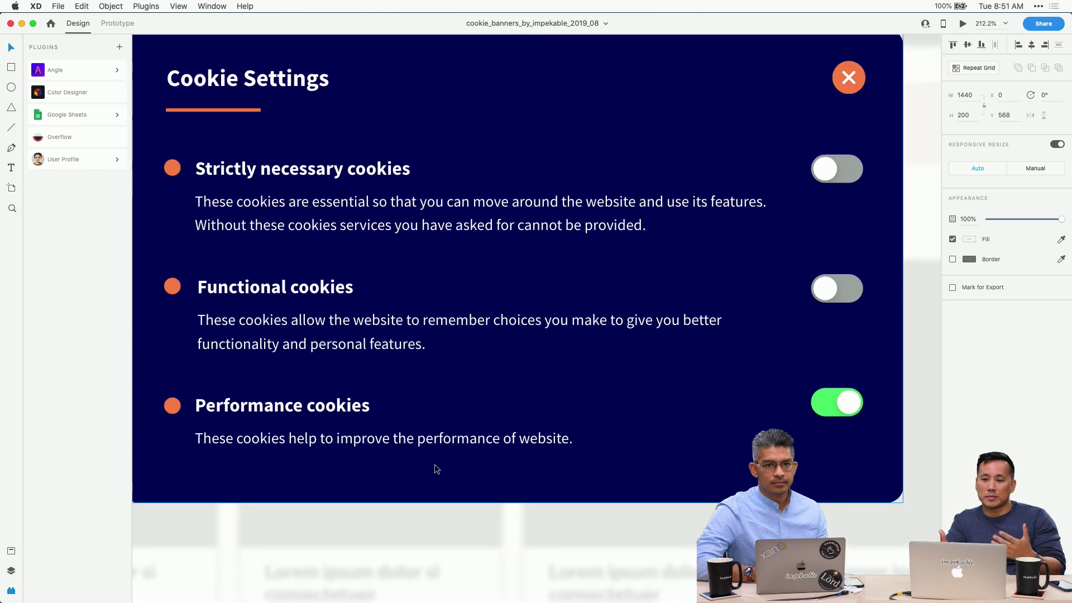
{"action": "scroll", "coordinate": [436, 468], "scroll_direction": "left", "scroll_amount": 2}
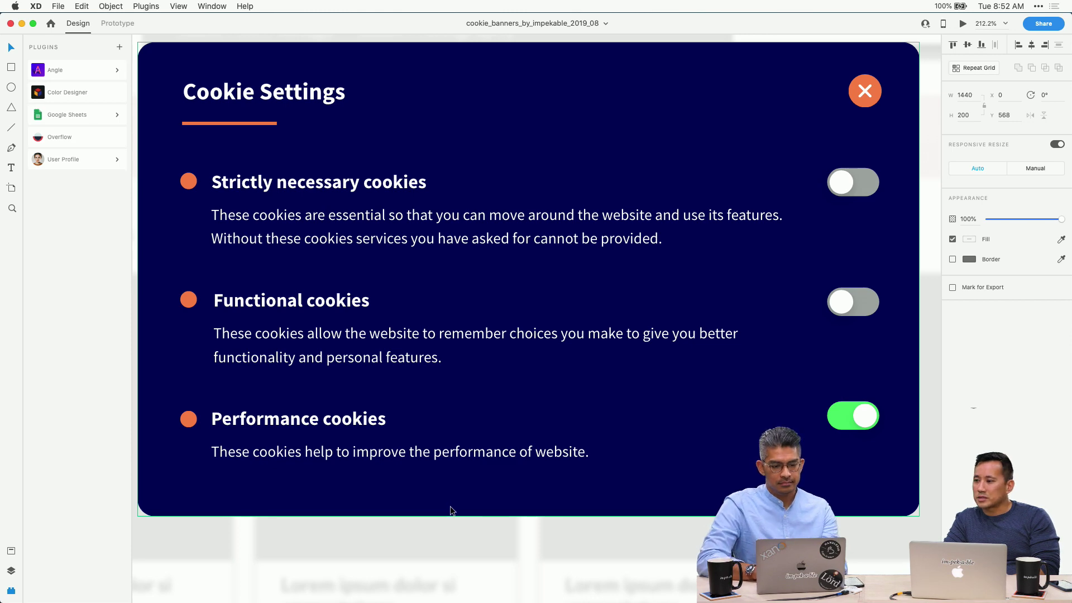
{"action": "scroll", "coordinate": [451, 507], "scroll_direction": "down", "scroll_amount": 2}
{"action": "right_click", "coordinate": [450, 509]}
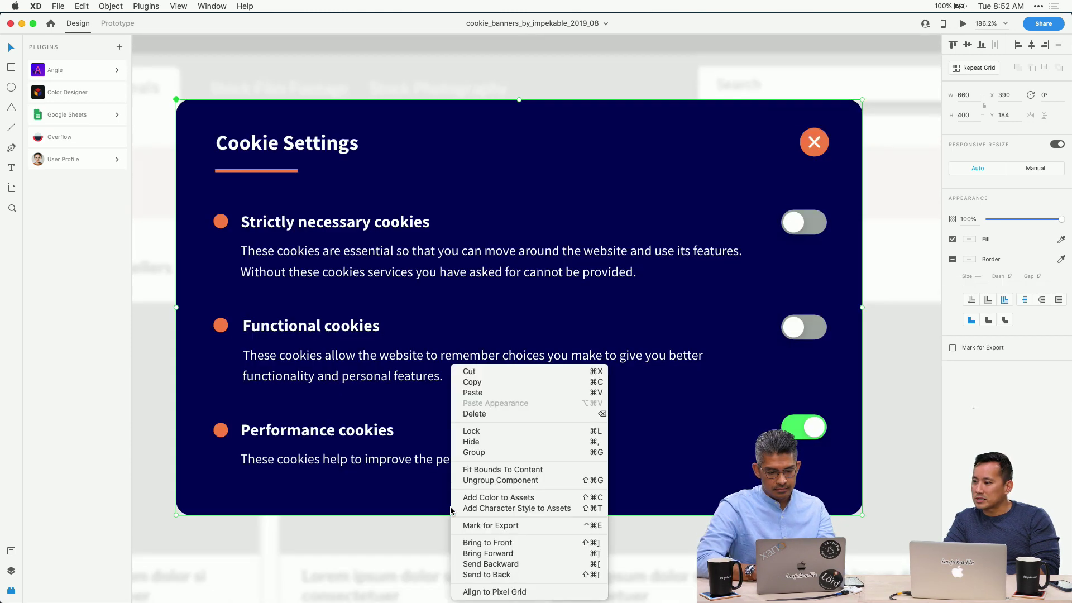
{"action": "left_click", "coordinate": [460, 353]}
Switch to Google Chrome, search for "harrods" in a new tab and open the Harrods website
{"action": "key", "text": "super+Tab"}
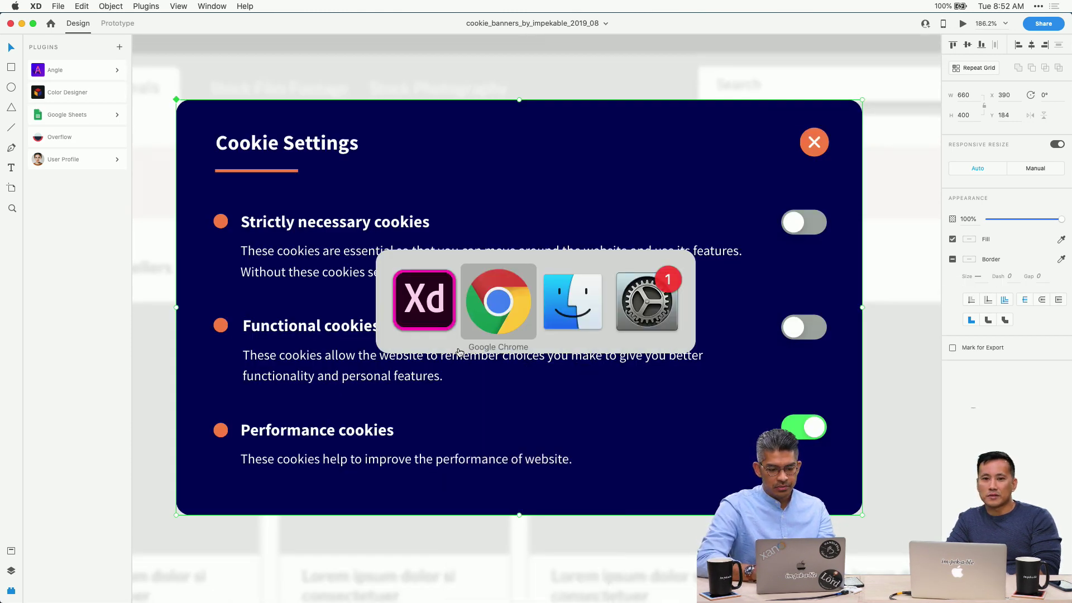
{"action": "key", "text": "super+t"}
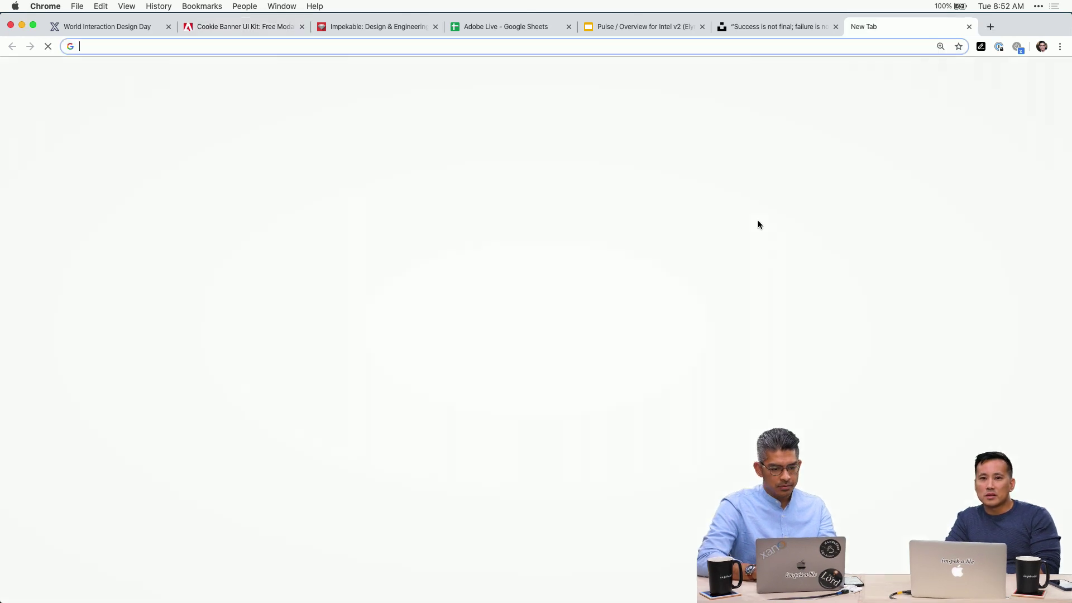
{"action": "type", "text": "sain"}
{"action": "key", "text": "super+a"}
{"action": "type", "text": "h"}
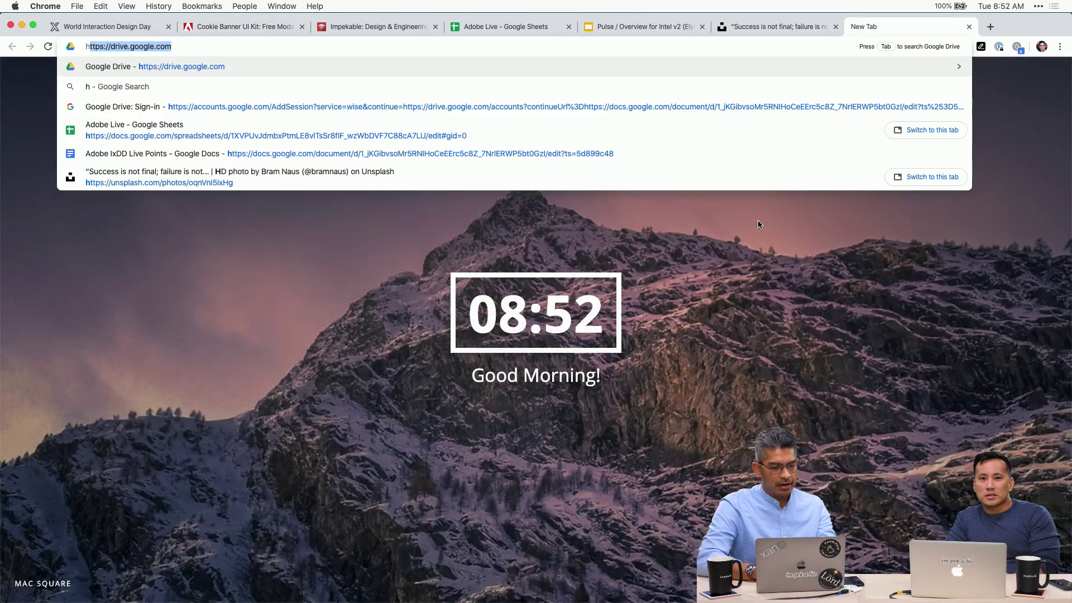
{"action": "type", "text": "arrods"}
{"action": "key", "text": "Return"}
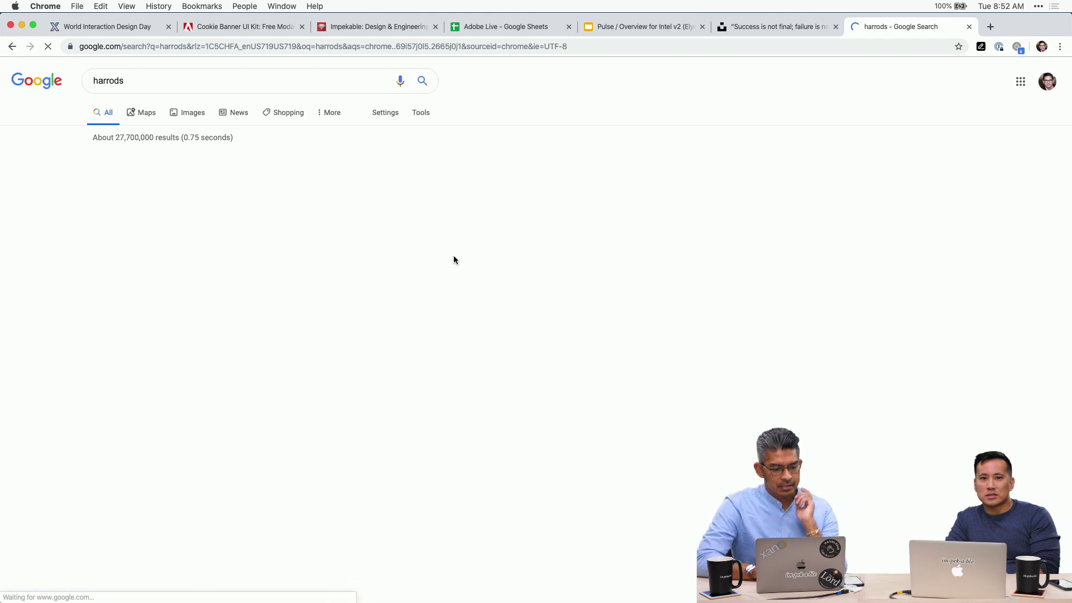
{"action": "left_click", "coordinate": [270, 163]}
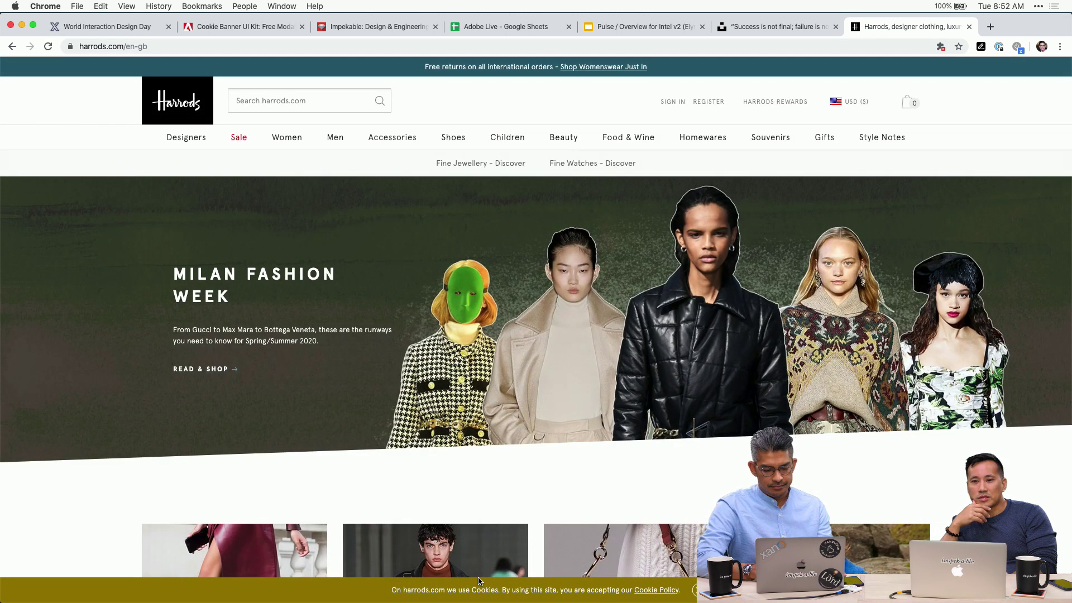
Examine the cookie notice on the Harrods home page up close, including its policy link and close control
{"action": "scroll", "coordinate": [479, 581], "scroll_direction": "up", "scroll_amount": 5}
{"action": "scroll", "coordinate": [509, 553], "scroll_direction": "right", "scroll_amount": 5}
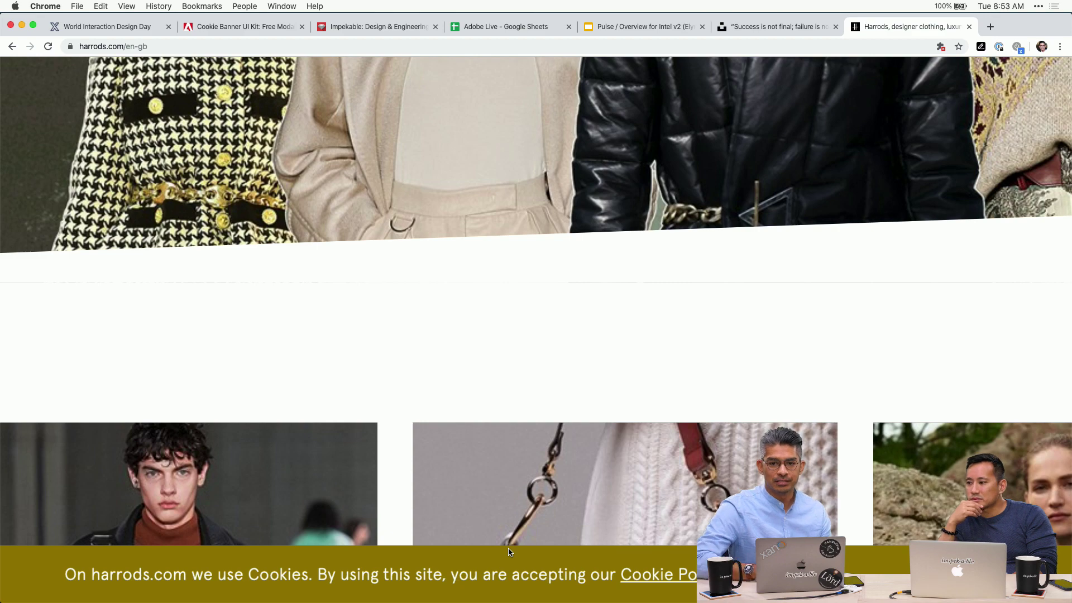
{"action": "scroll", "coordinate": [509, 553], "scroll_direction": "right", "scroll_amount": 3}
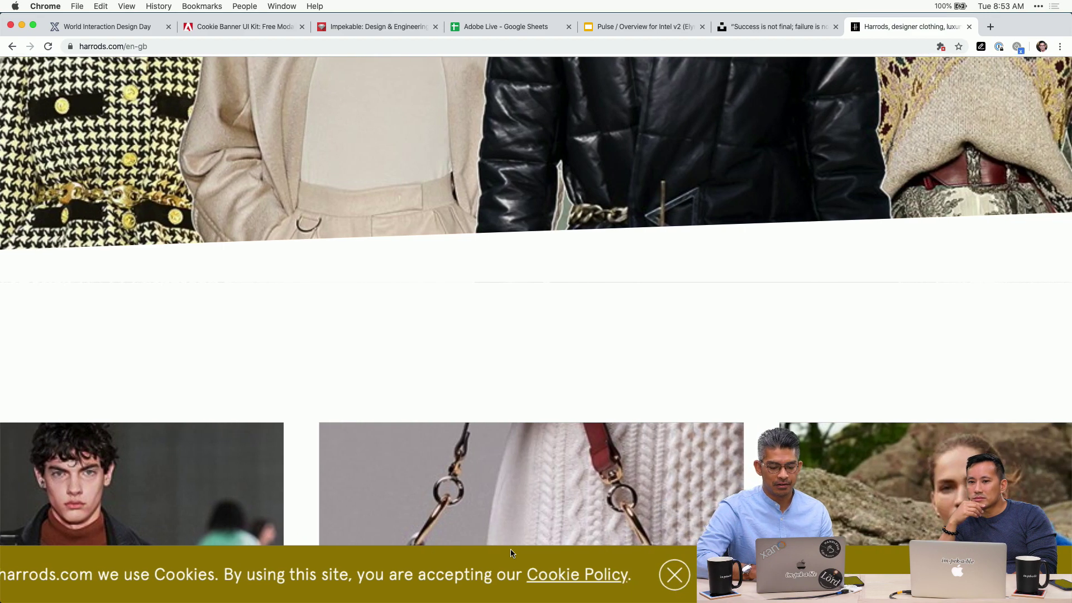
{"action": "scroll", "coordinate": [511, 553], "scroll_direction": "down", "scroll_amount": 5}
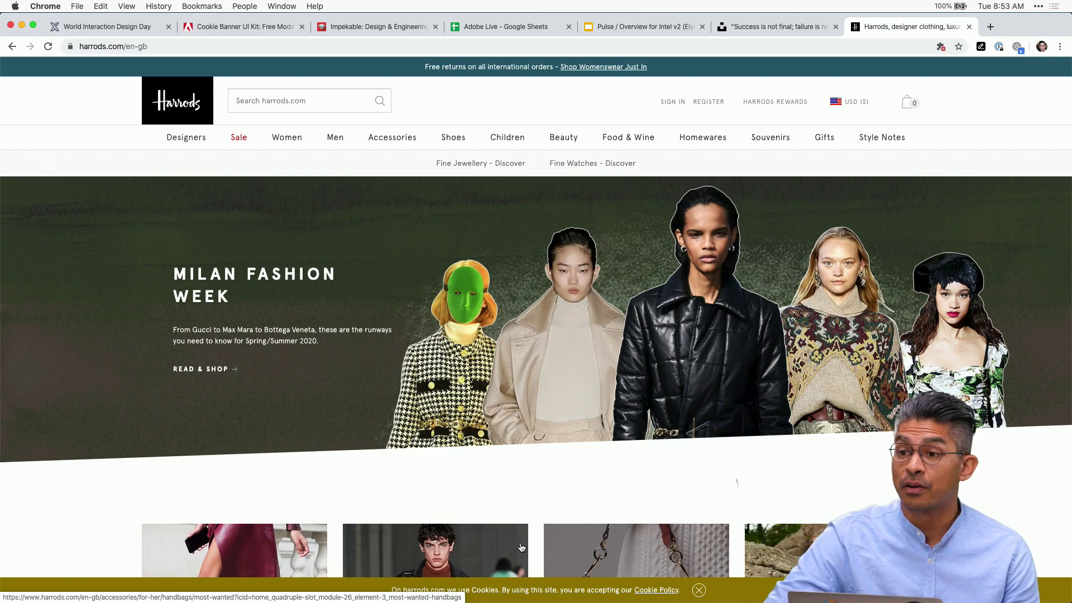
Look through the Harrods home page and open the Cookie Policy linked in the cookie notice
{"action": "scroll", "coordinate": [663, 512], "scroll_direction": "down", "scroll_amount": 10}
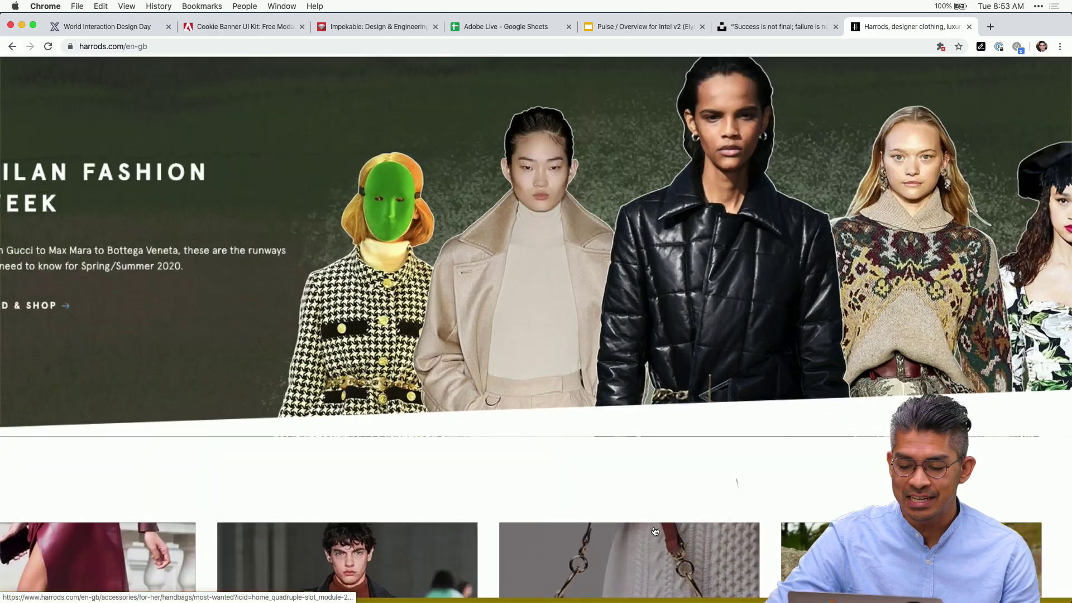
{"action": "scroll", "coordinate": [654, 530], "scroll_direction": "down", "scroll_amount": 10}
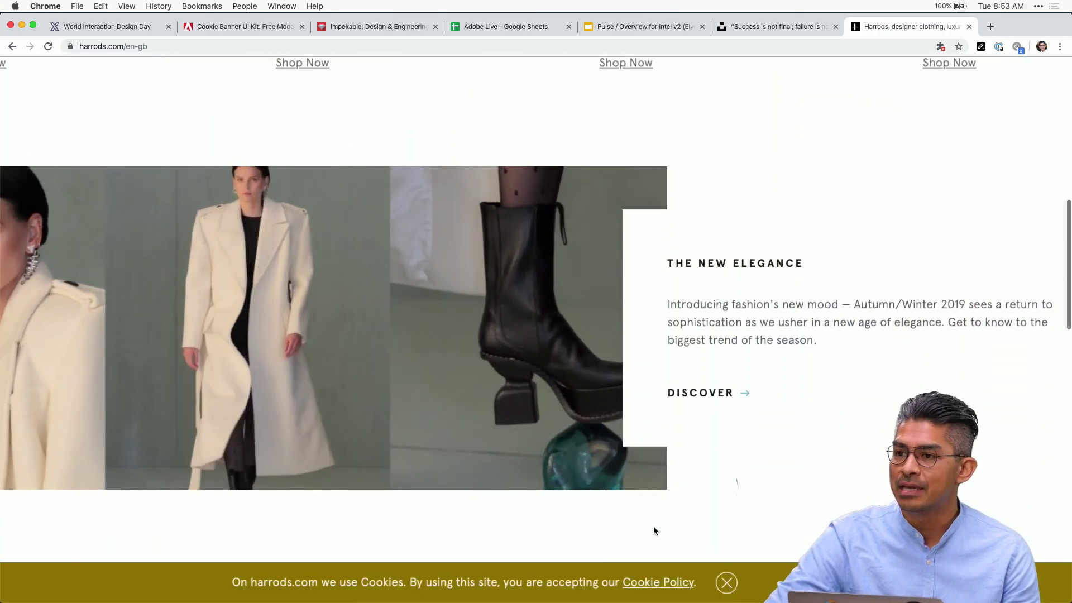
{"action": "scroll", "coordinate": [654, 530], "scroll_direction": "down", "scroll_amount": 3}
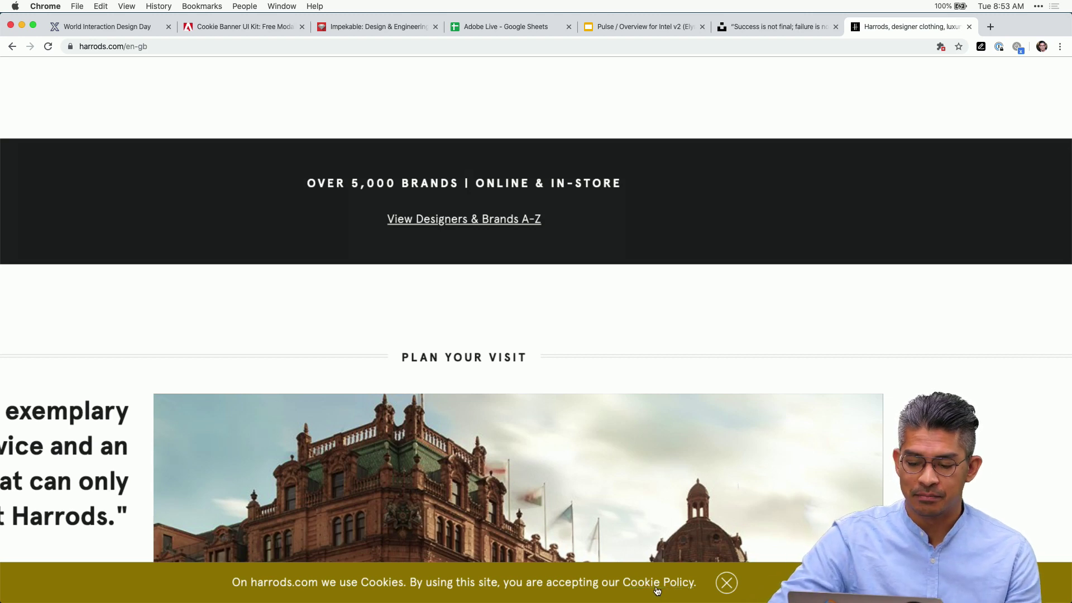
{"action": "left_click", "coordinate": [657, 589]}
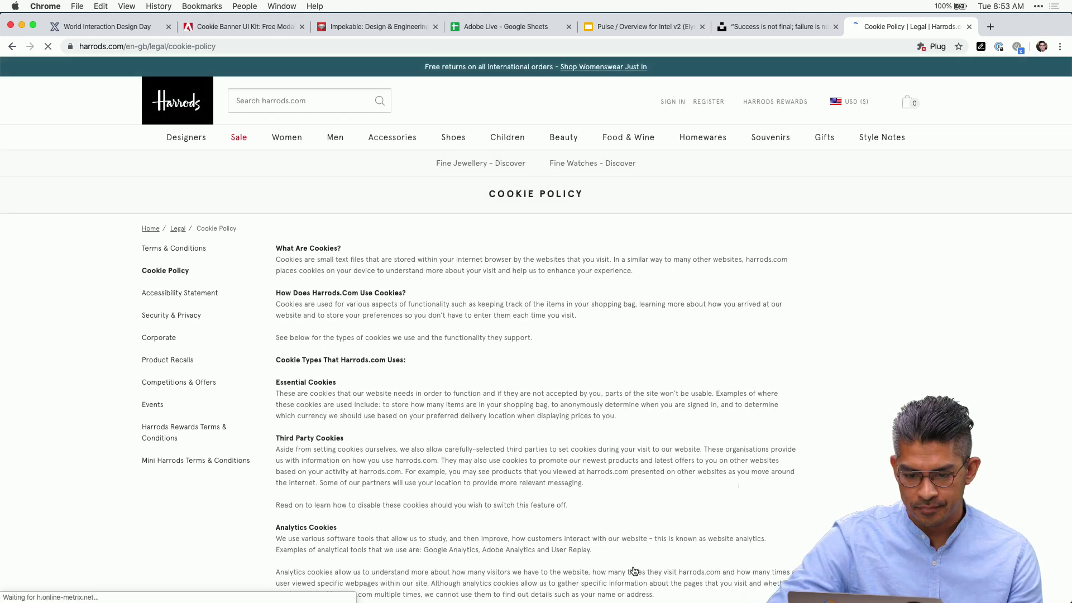
Read through the Harrods Cookie Policy page, from the cookie types to the sections on managing and turning off cookies
{"action": "scroll", "coordinate": [572, 406], "scroll_direction": "down", "scroll_amount": 3}
{"action": "scroll", "coordinate": [572, 406], "scroll_direction": "down", "scroll_amount": 5}
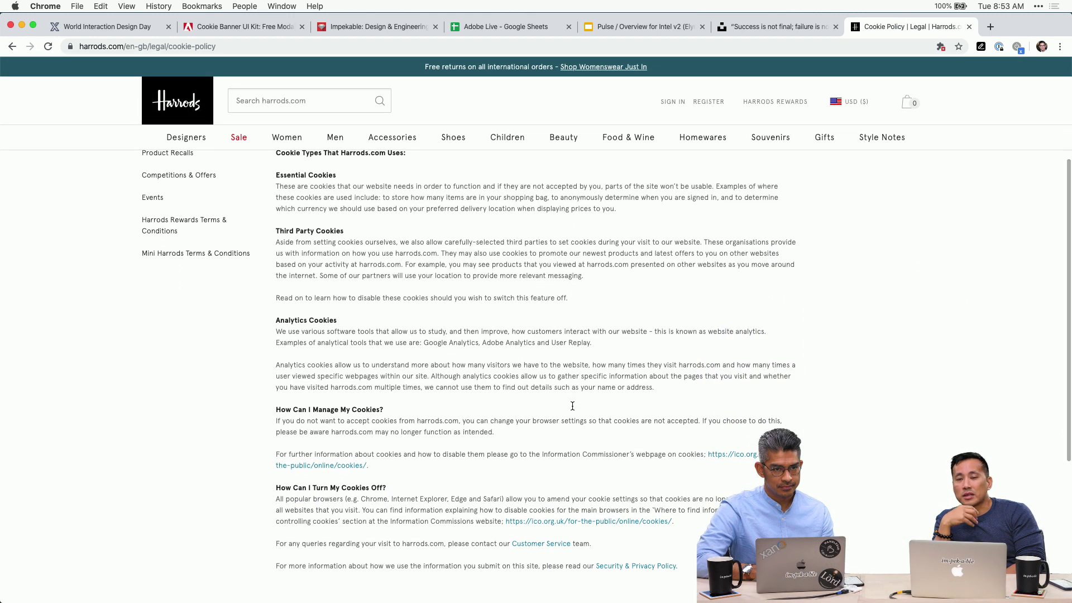
{"action": "scroll", "coordinate": [572, 406], "scroll_direction": "down", "scroll_amount": 4}
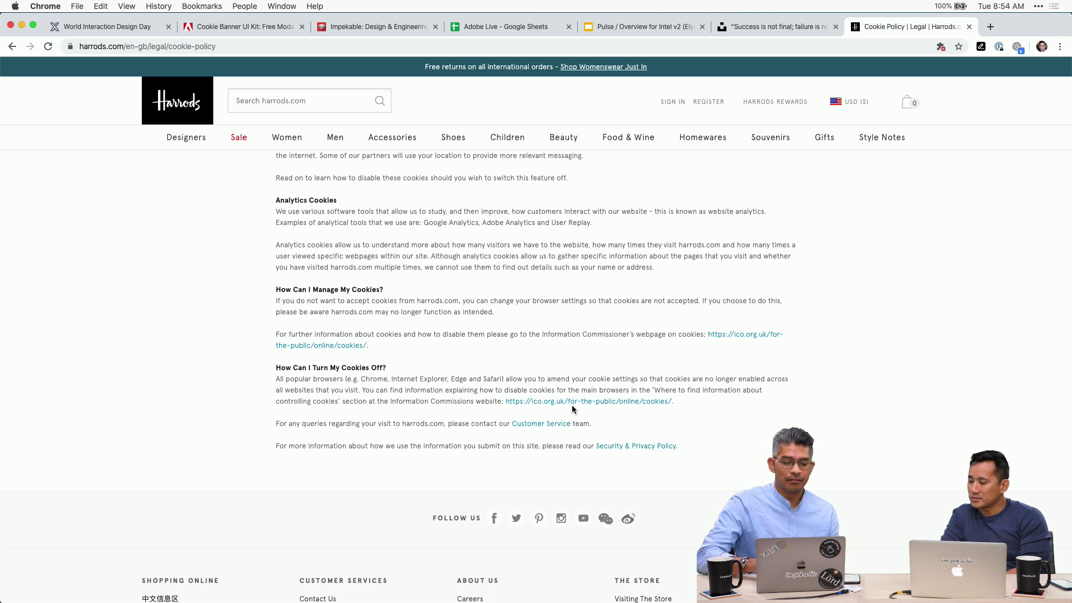
{"action": "scroll", "coordinate": [528, 343], "scroll_direction": "up", "scroll_amount": 5}
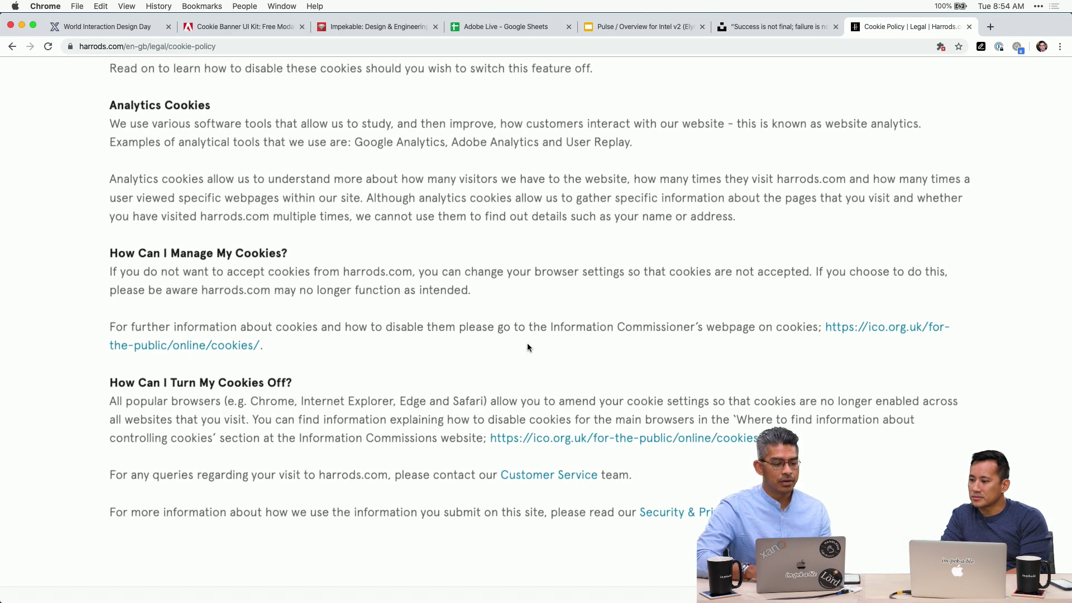
{"action": "scroll", "coordinate": [527, 347], "scroll_direction": "up", "scroll_amount": 8}
{"action": "scroll", "coordinate": [527, 347], "scroll_direction": "up", "scroll_amount": 2}
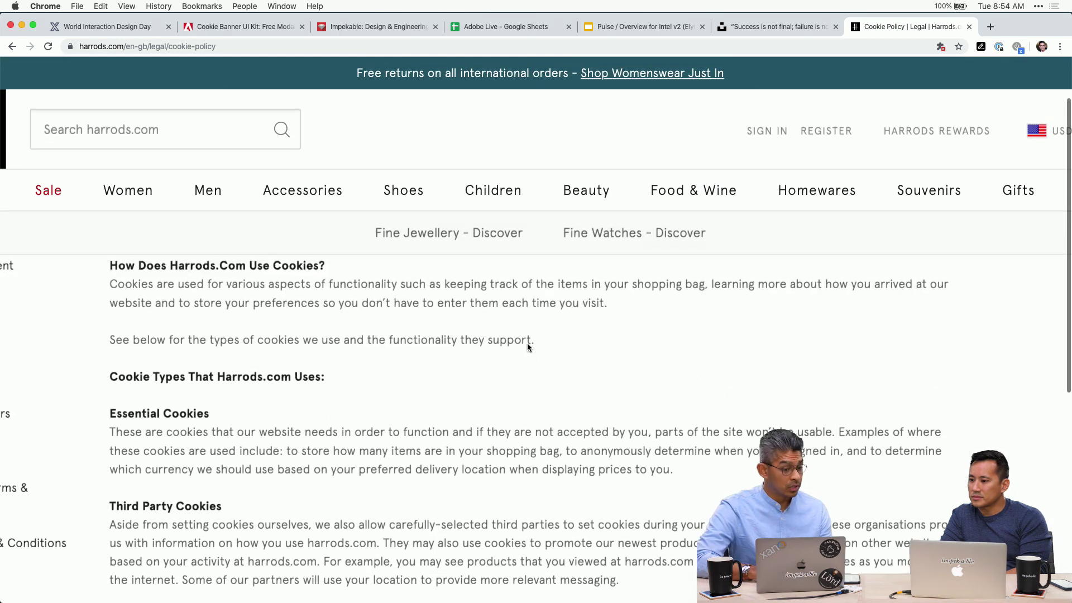
{"action": "scroll", "coordinate": [528, 347], "scroll_direction": "down", "scroll_amount": 10}
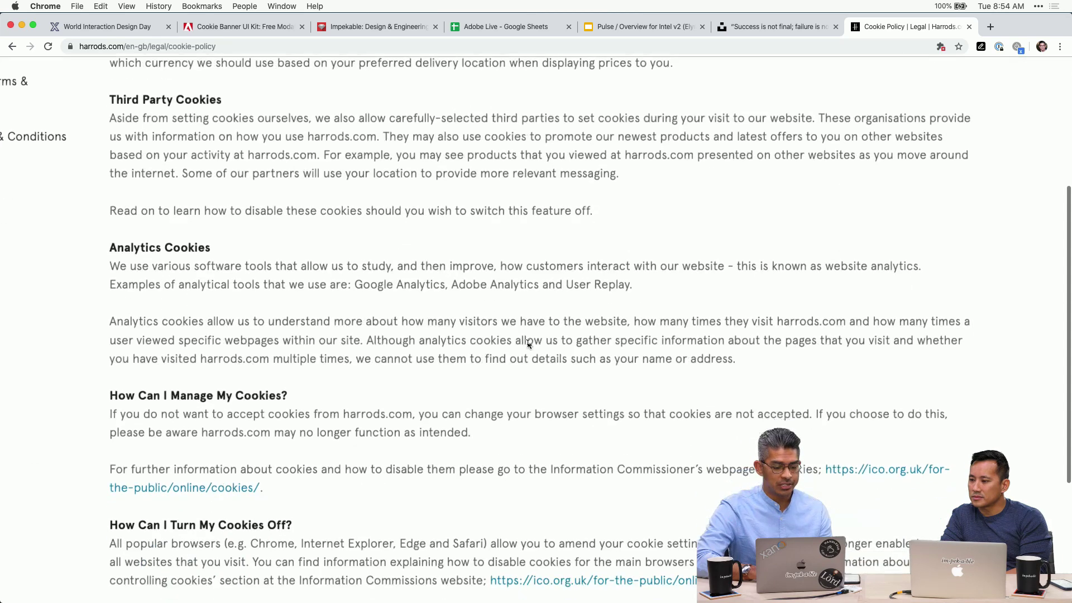
{"action": "scroll", "coordinate": [527, 347], "scroll_direction": "down", "scroll_amount": 3}
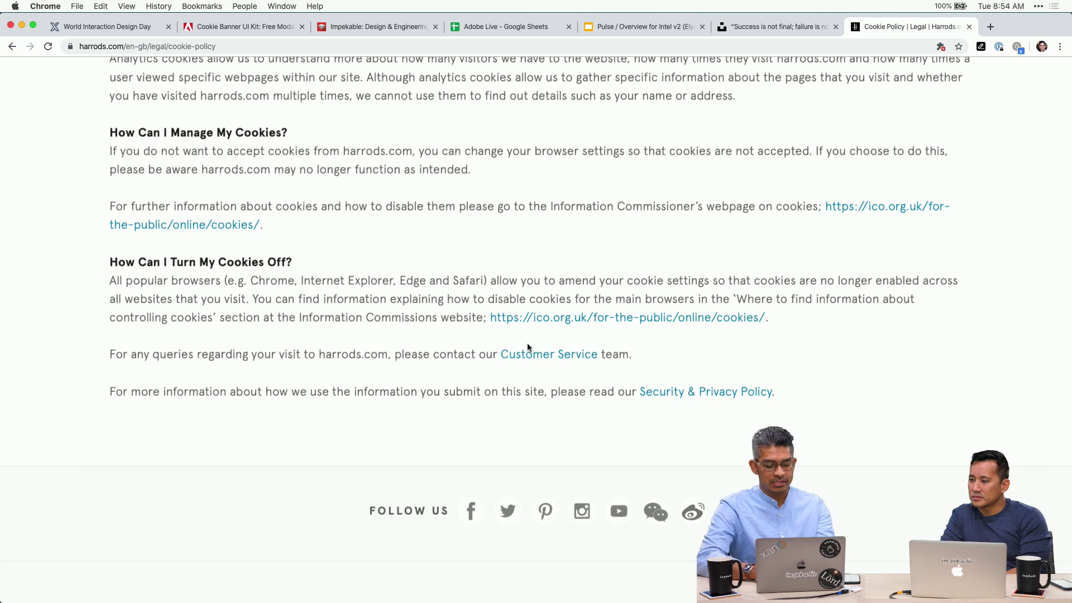
Search for Sainsbury in a new tab and open the Sainsbury's website
{"action": "key", "text": "super+t"}
{"action": "type", "text": "a"}
{"action": "type", "text": "sainsbury"}
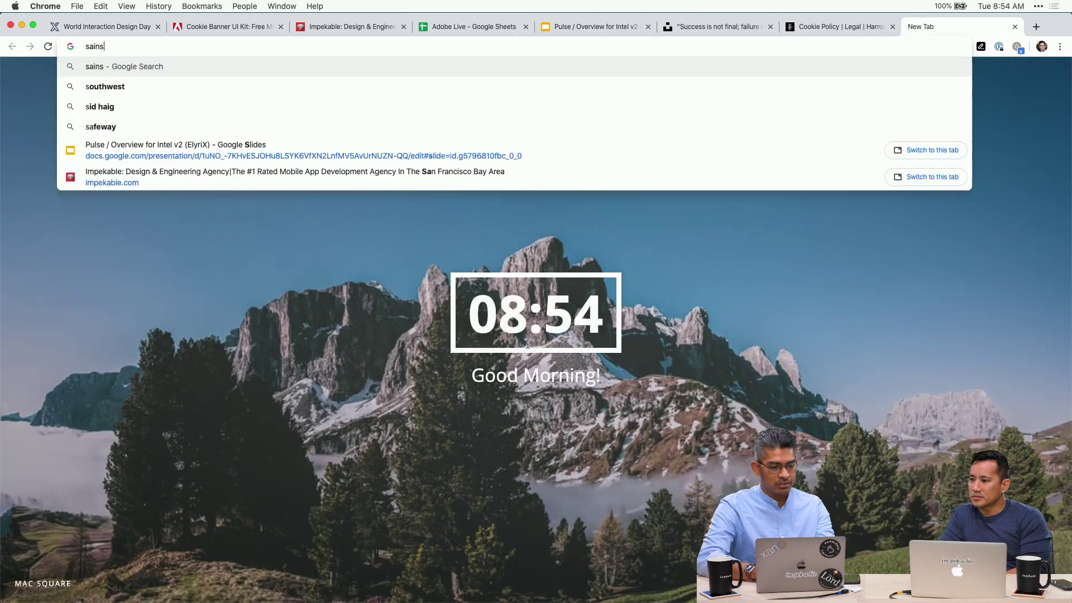
{"action": "key", "text": "Return"}
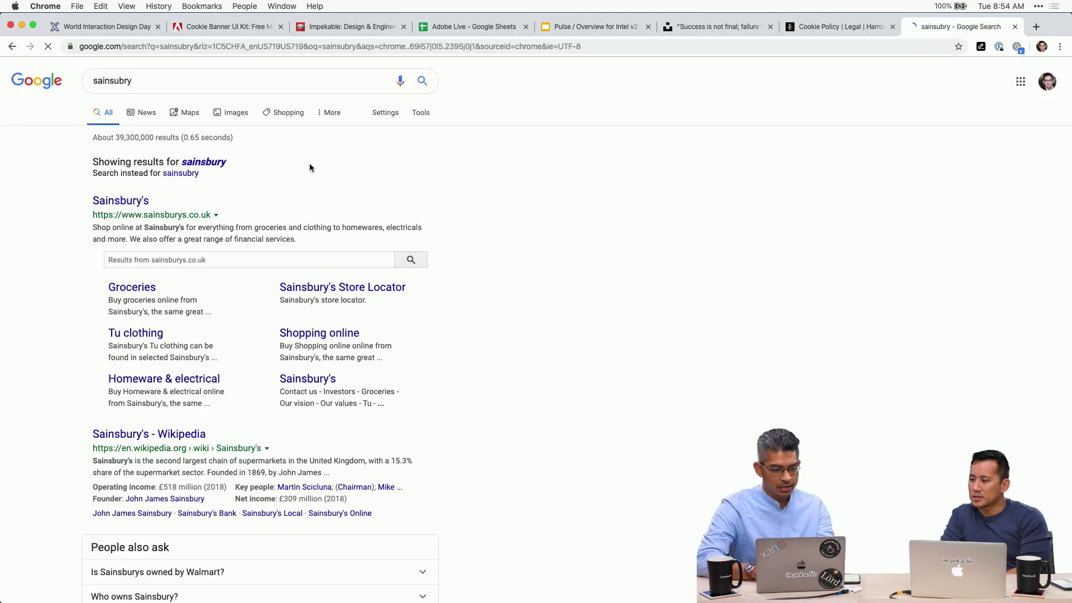
{"action": "left_click", "coordinate": [139, 202]}
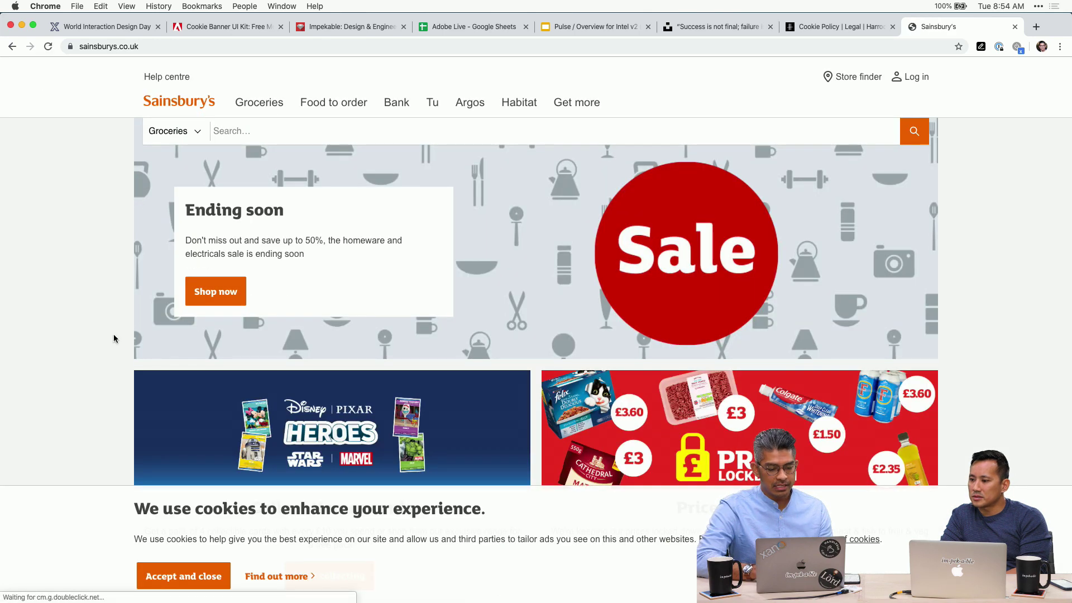
Check the Sainsbury's cookie notice, open its "Find out more" policy page and expand the "What are Cookies?" section
{"action": "scroll", "coordinate": [114, 337], "scroll_direction": "down", "scroll_amount": 3}
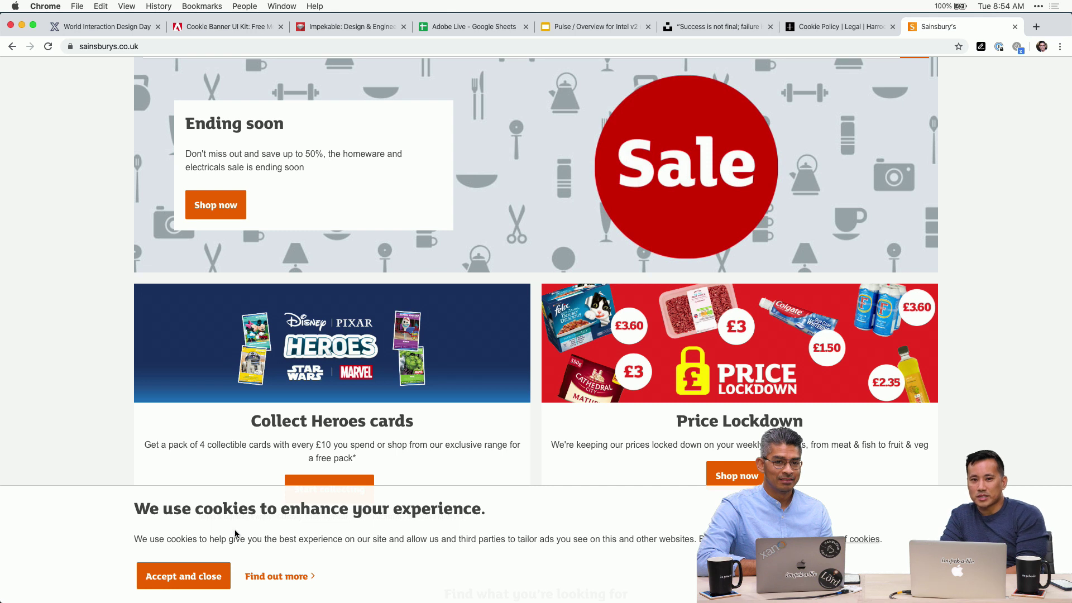
{"action": "left_click", "coordinate": [251, 580]}
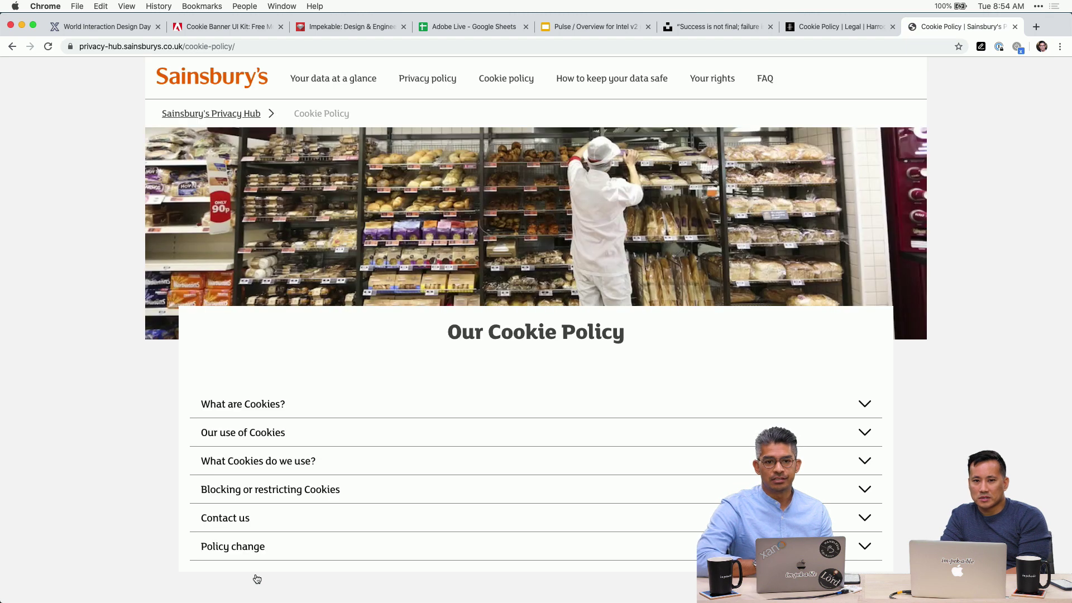
{"action": "scroll", "coordinate": [296, 465], "scroll_direction": "down", "scroll_amount": 1}
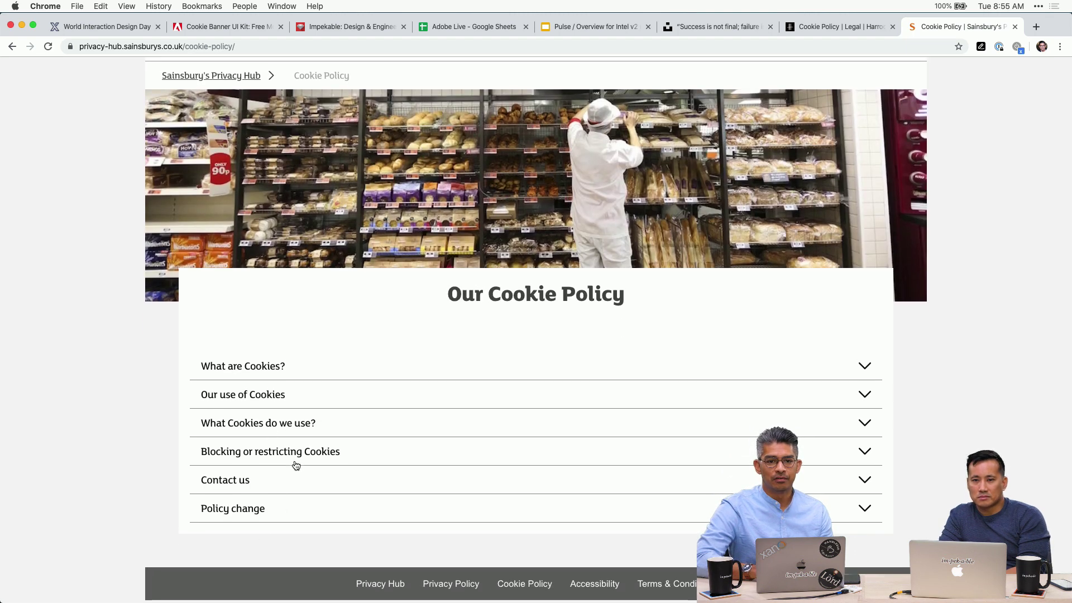
{"action": "left_click", "coordinate": [263, 381]}
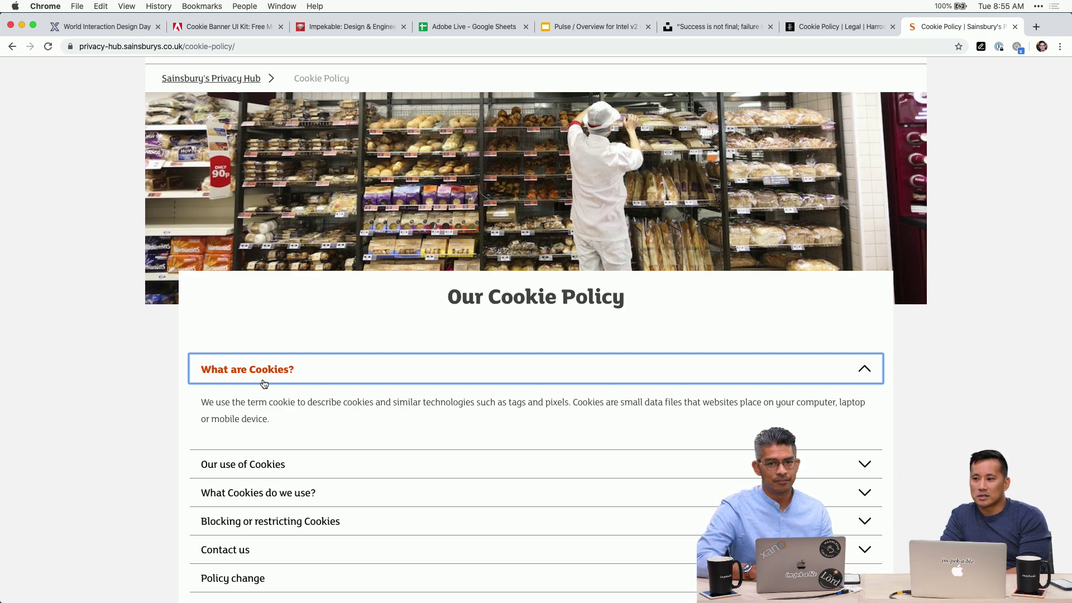
Examine the Sainsbury's Cookie Policy page up close, including its header image and the expanded "What are Cookies?" section
{"action": "scroll", "coordinate": [451, 213], "scroll_direction": "up", "scroll_amount": 5}
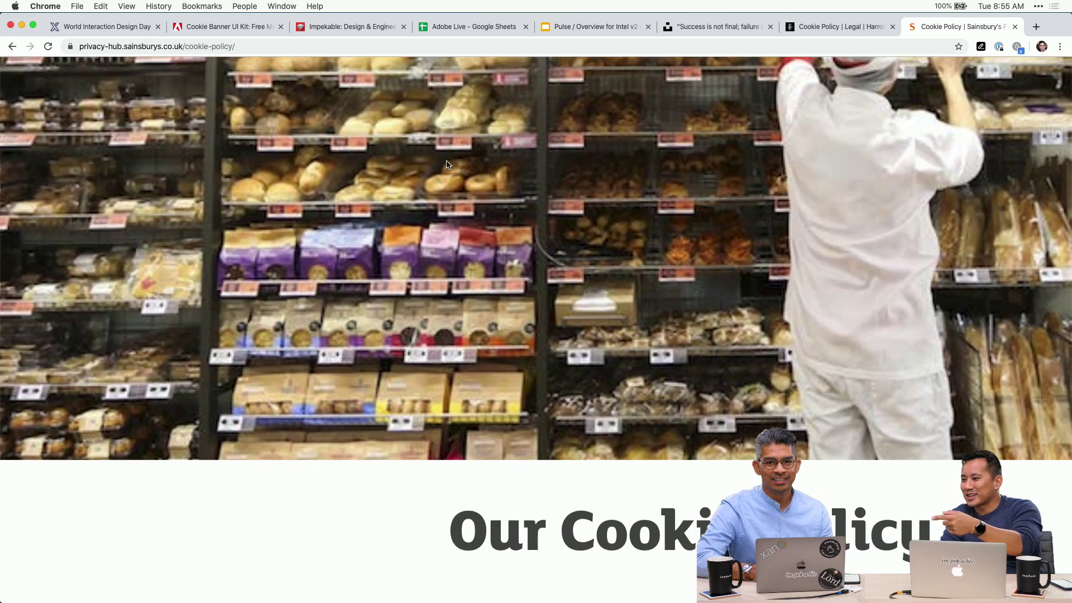
{"action": "scroll", "coordinate": [448, 187], "scroll_direction": "up", "scroll_amount": 3}
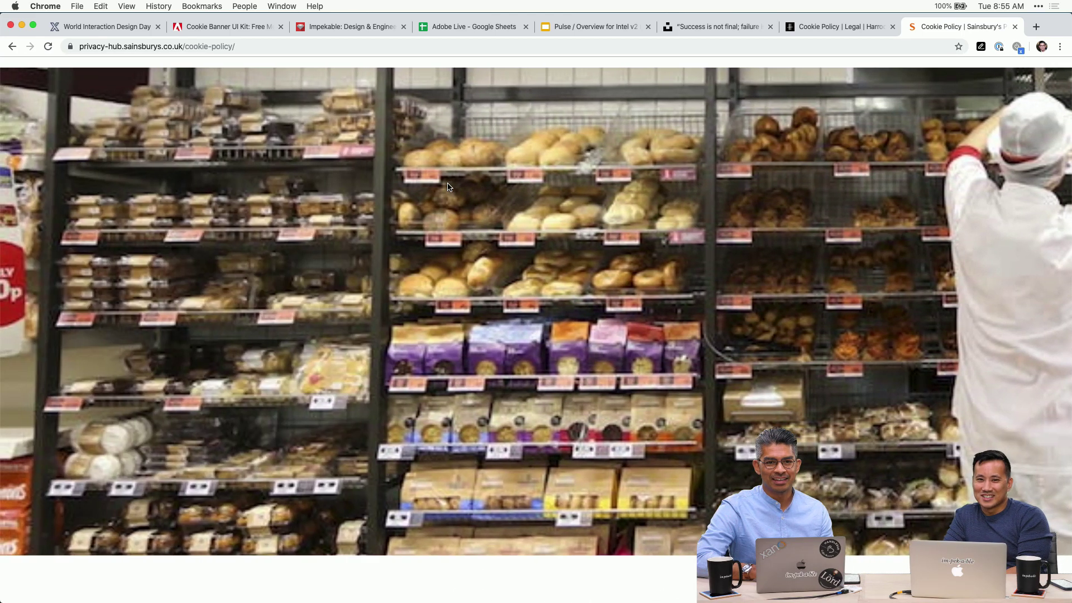
{"action": "scroll", "coordinate": [448, 187], "scroll_direction": "down", "scroll_amount": 2}
{"action": "scroll", "coordinate": [448, 187], "scroll_direction": "down", "scroll_amount": 3}
{"action": "scroll", "coordinate": [448, 187], "scroll_direction": "down", "scroll_amount": 3}
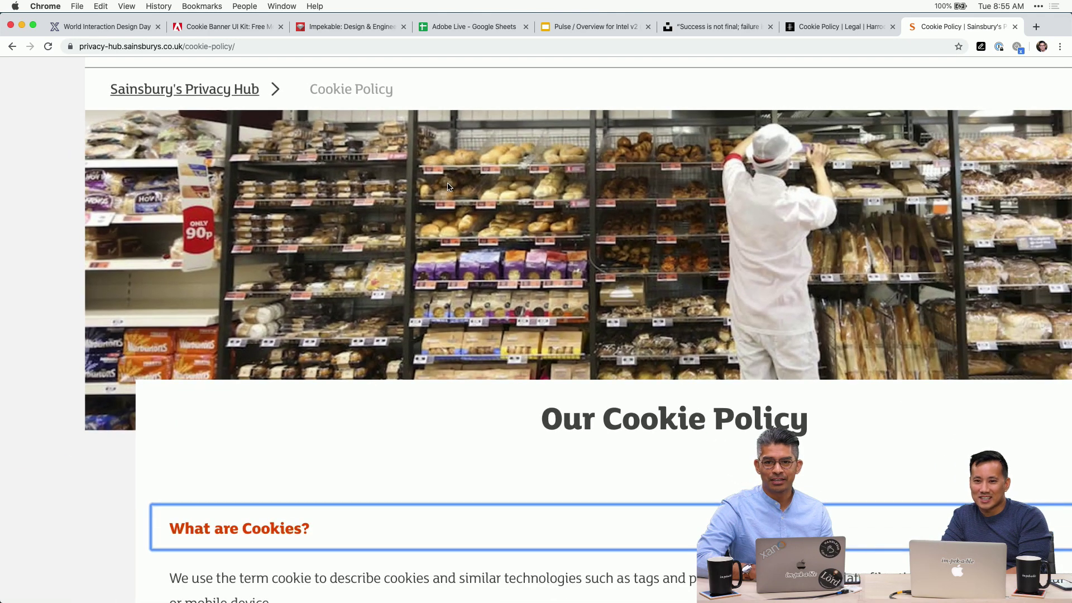
{"action": "scroll", "coordinate": [448, 186], "scroll_direction": "down", "scroll_amount": 2}
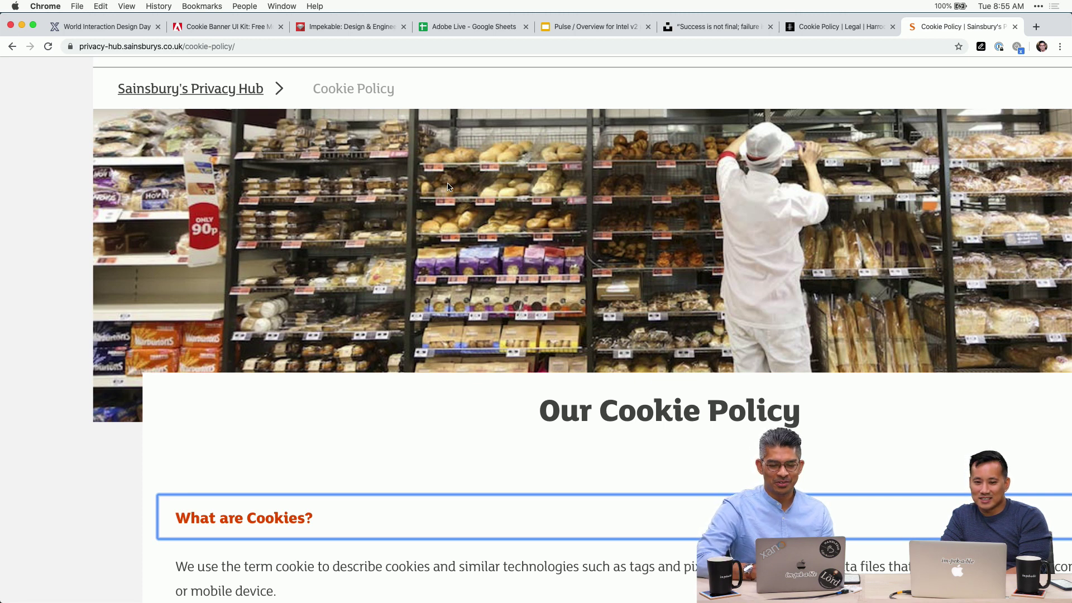
{"action": "scroll", "coordinate": [435, 278], "scroll_direction": "down", "scroll_amount": 3}
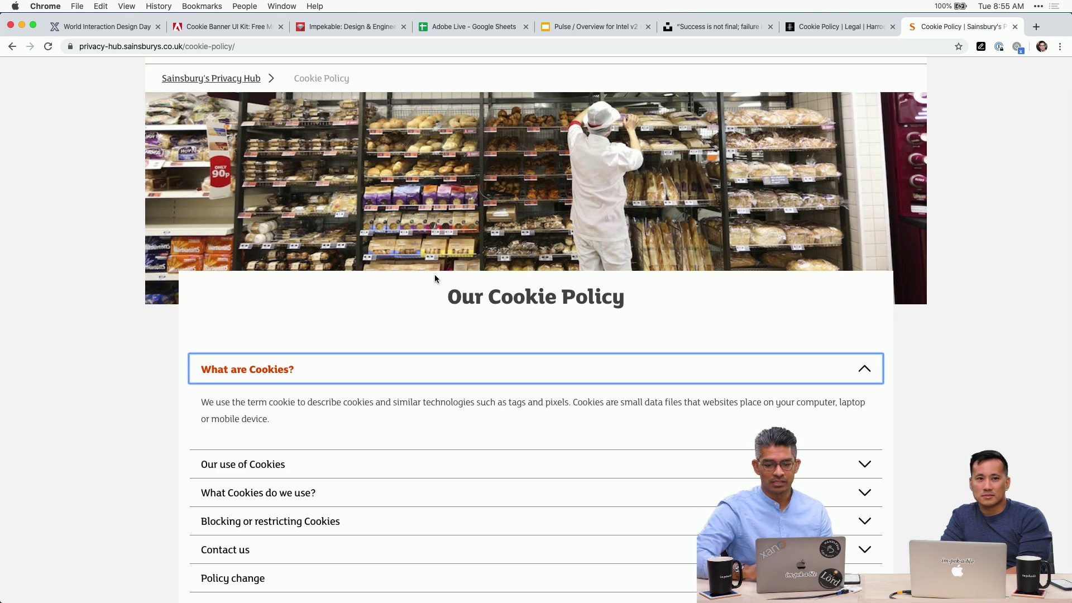
{"action": "left_click", "coordinate": [967, 399]}
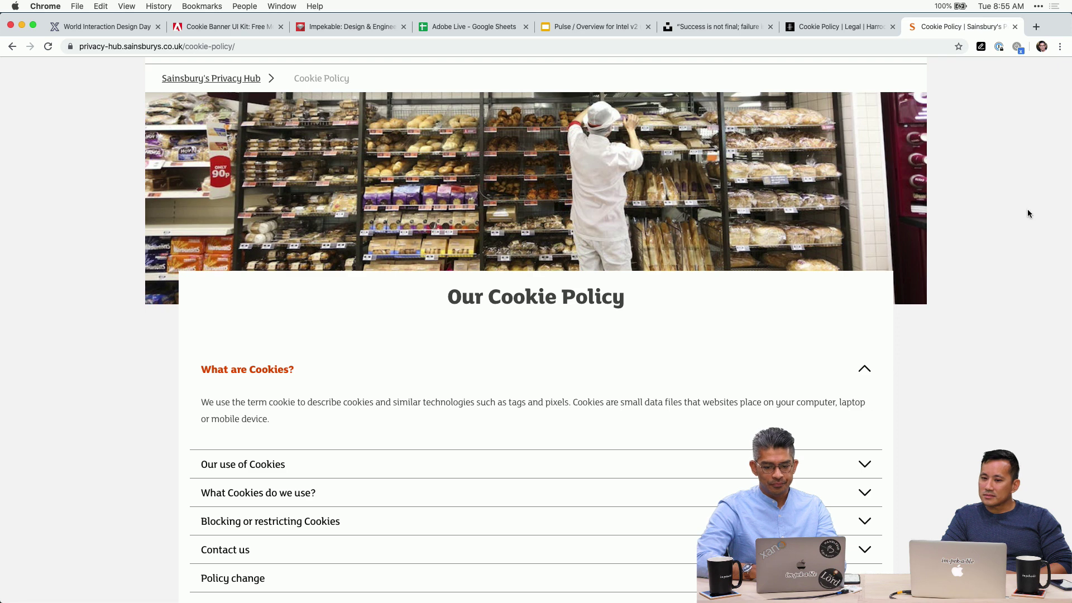
Close the Sainsbury's and Harrods cookie policy tabs and open a blank tab
{"action": "key", "text": "super+w"}
{"action": "key", "text": "super+w"}
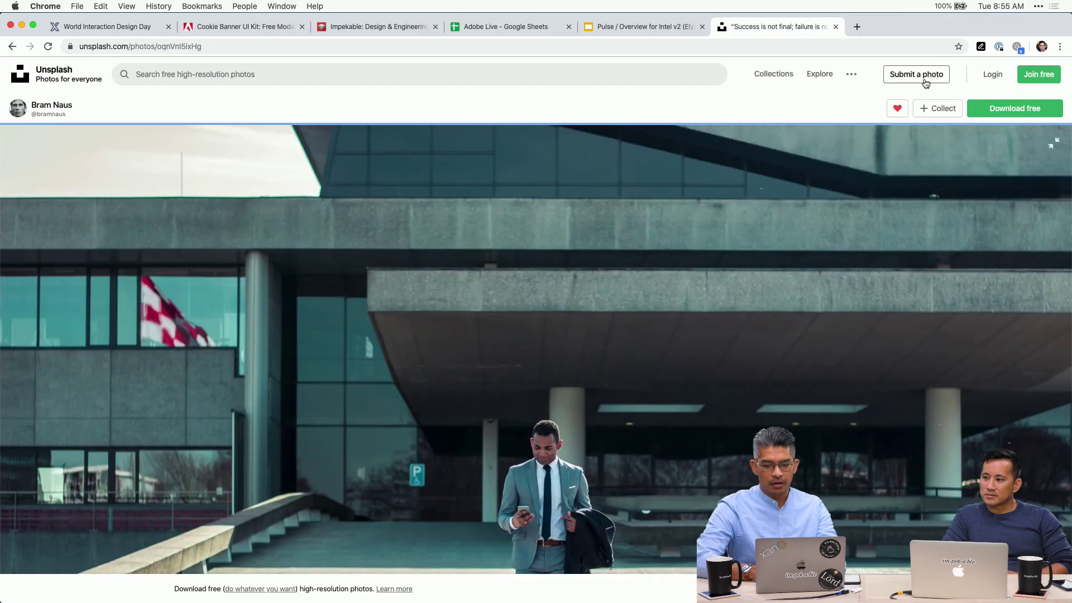
{"action": "left_click", "coordinate": [857, 27]}
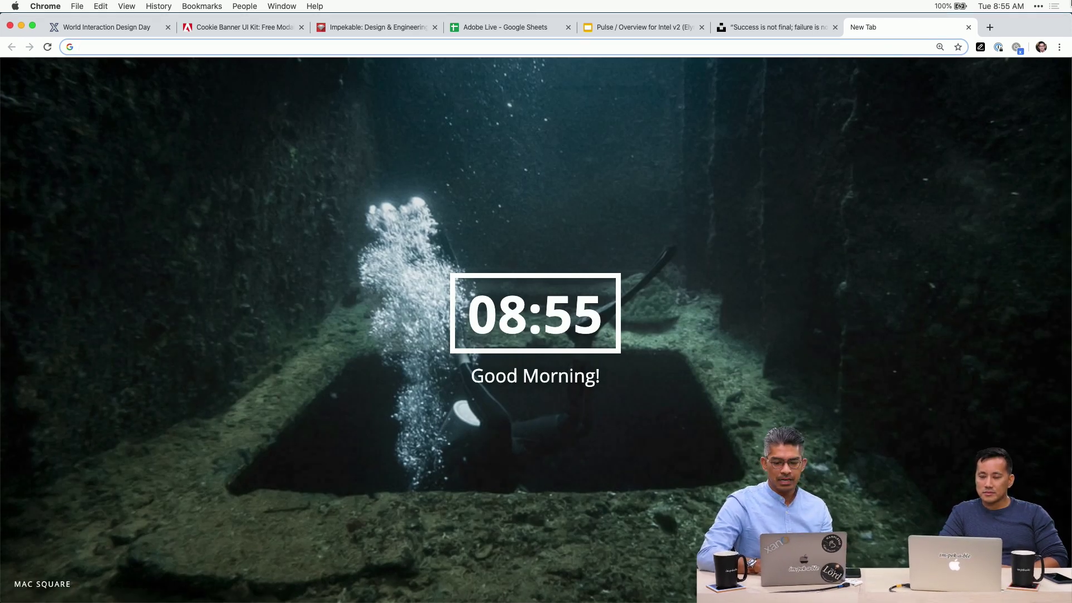
Switch to the desktop, open the Adobe Live folder and open CDS_website_demo.xd in Adobe XD
{"action": "key", "text": "F11"}
{"action": "double_click", "coordinate": [998, 36]}
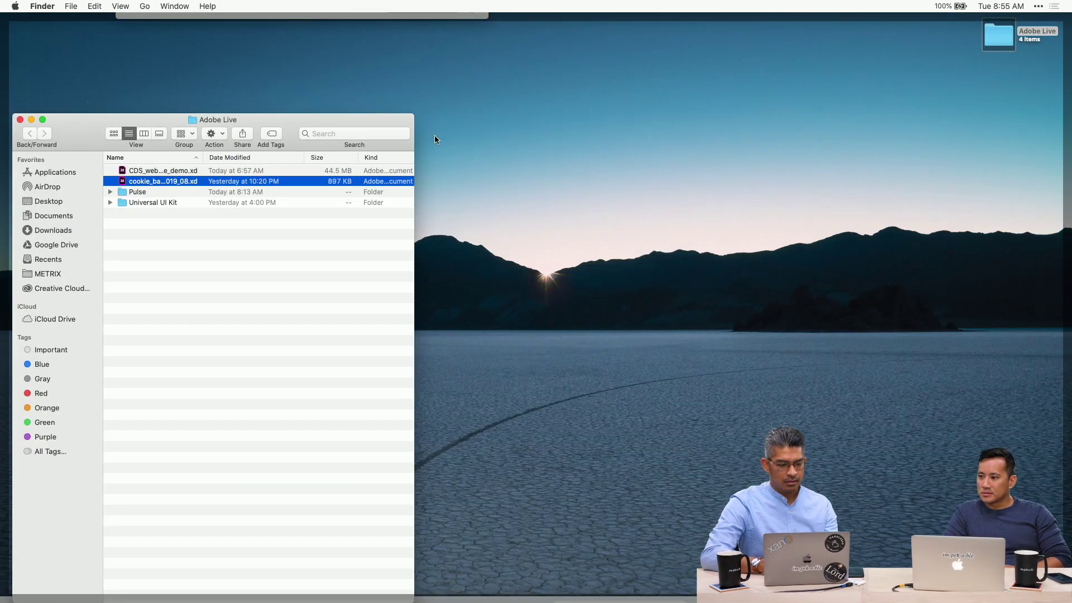
{"action": "left_click", "coordinate": [163, 217]}
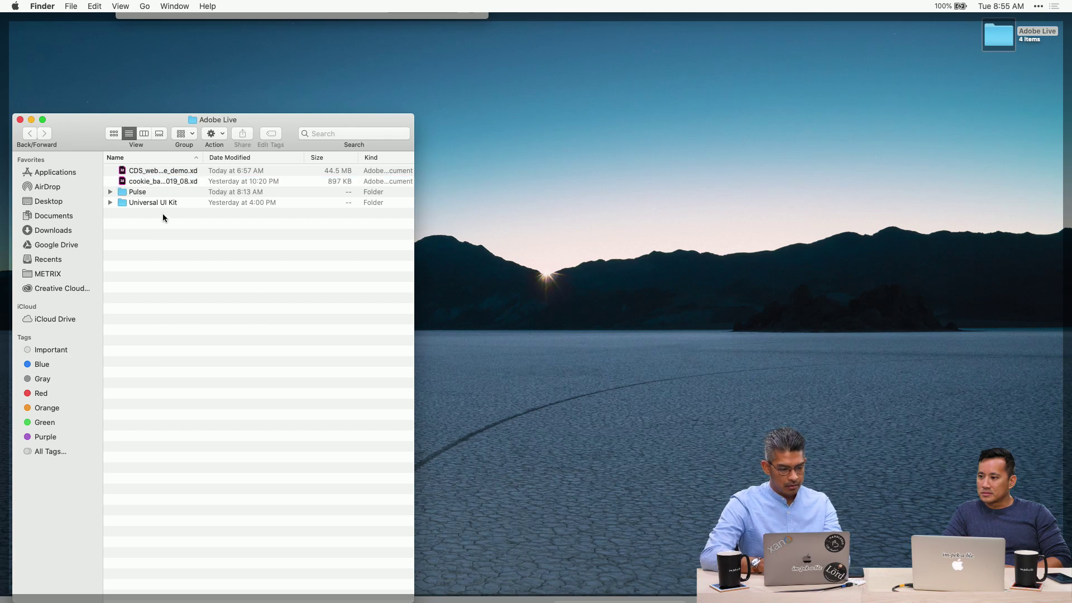
{"action": "left_click", "coordinate": [155, 174]}
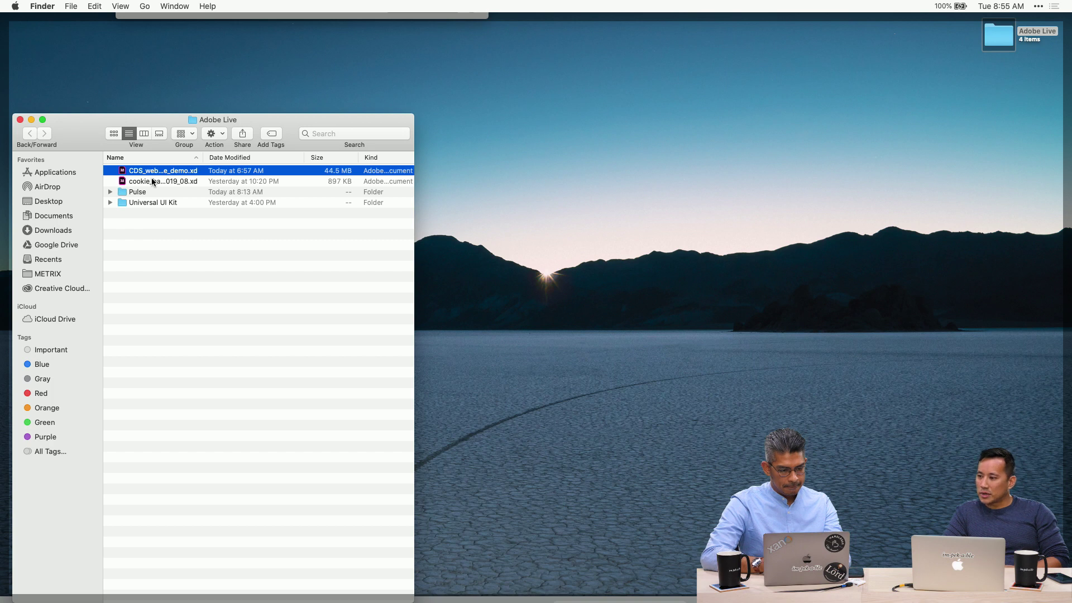
{"action": "double_click", "coordinate": [152, 181]}
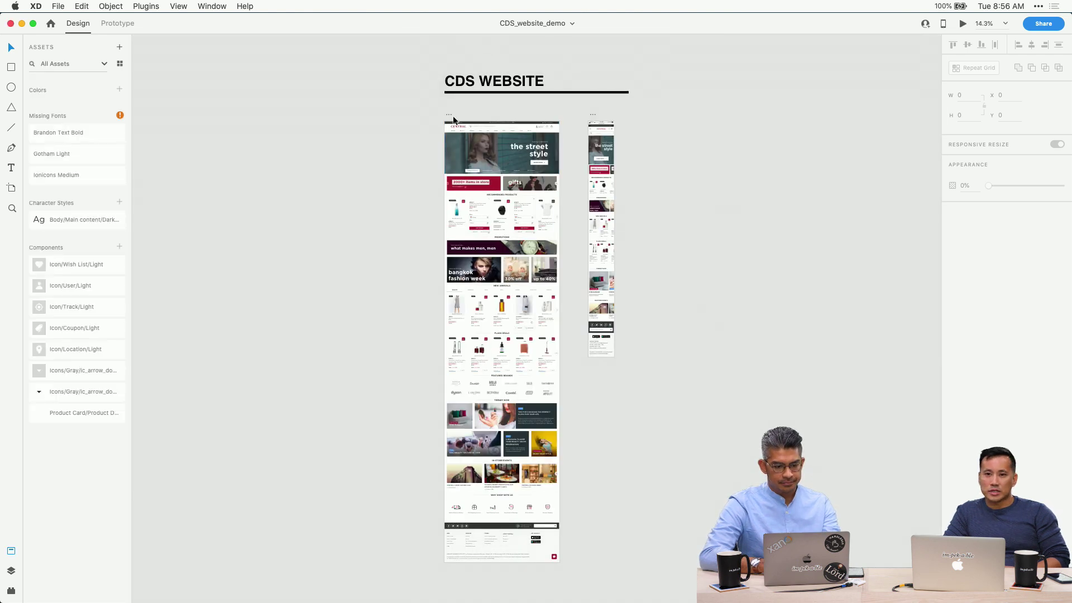
Select the 1.00 Home artboard of the CDS website and inspect its top section up close
{"action": "left_click", "coordinate": [452, 117]}
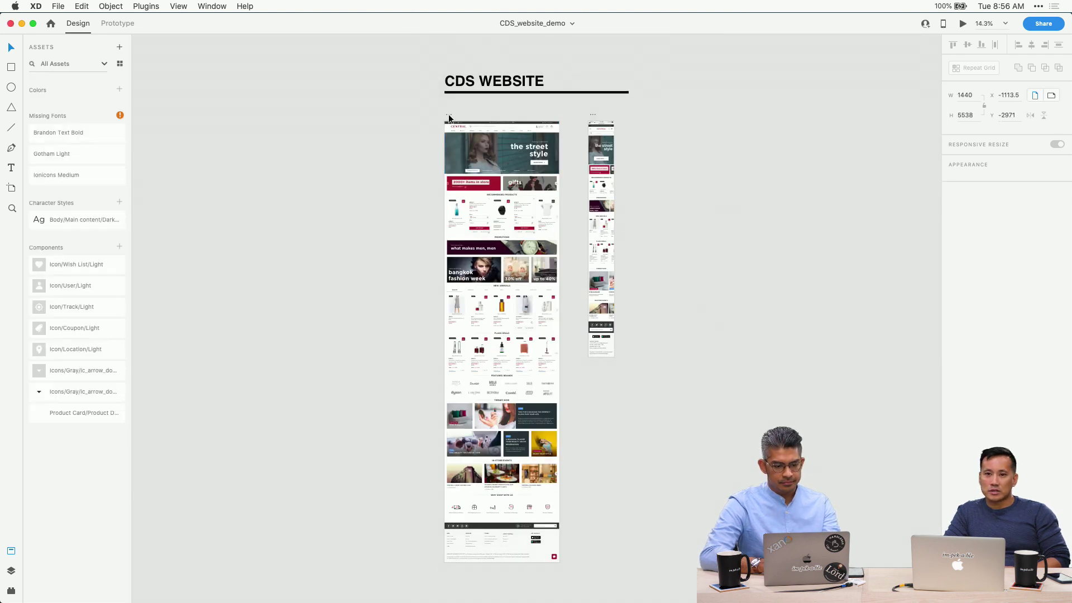
{"action": "key", "text": "super+3"}
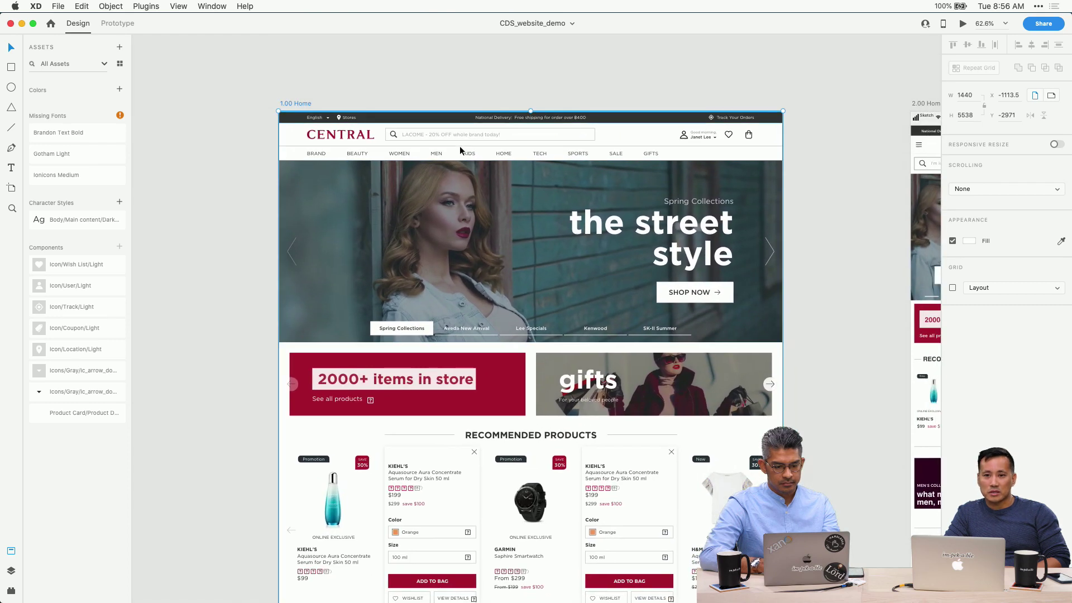
{"action": "scroll", "coordinate": [461, 146], "scroll_direction": "up", "scroll_amount": 1}
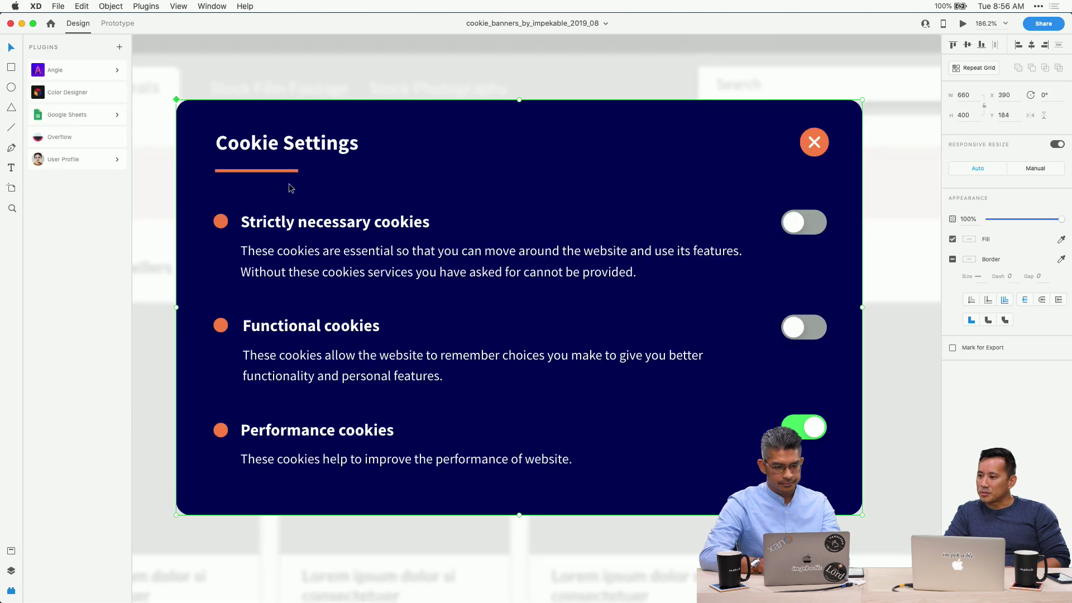
Switch to the cookie_banners_by_impekable_2019_08 document and compare its banner selections, examining the Black Banner designs up close
{"action": "scroll", "coordinate": [289, 185], "scroll_direction": "down", "scroll_amount": 5}
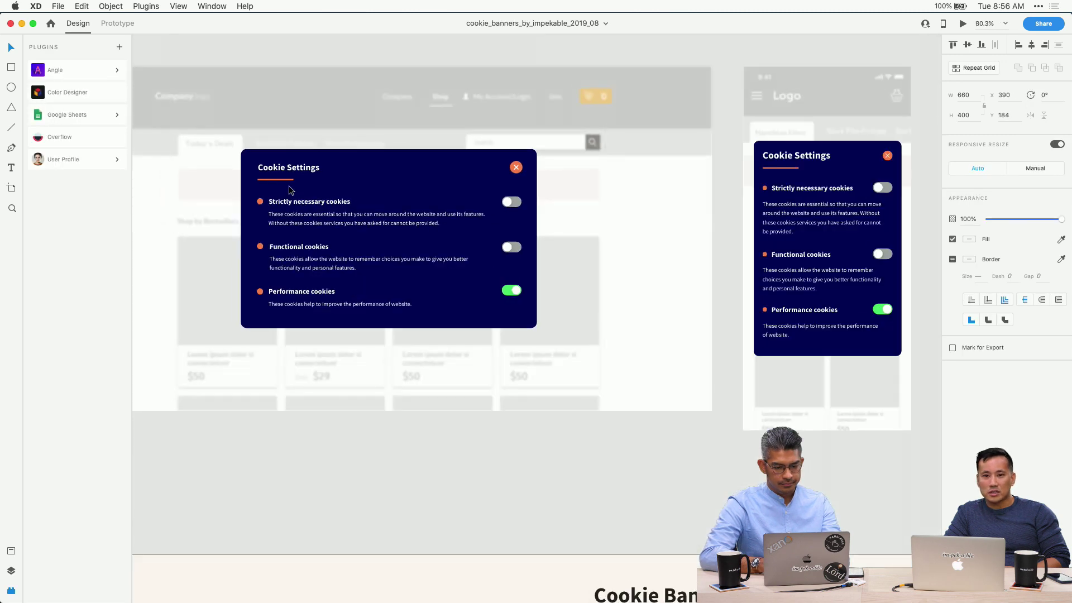
{"action": "scroll", "coordinate": [289, 185], "scroll_direction": "up", "scroll_amount": 3}
{"action": "scroll", "coordinate": [324, 224], "scroll_direction": "left", "scroll_amount": 3}
{"action": "scroll", "coordinate": [324, 224], "scroll_direction": "down", "scroll_amount": 6}
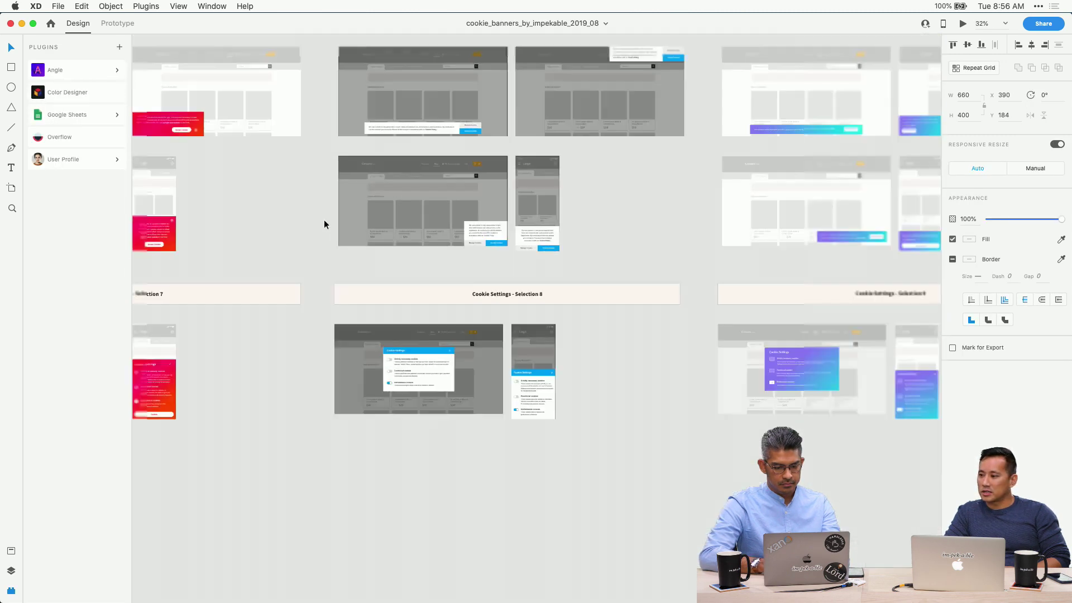
{"action": "scroll", "coordinate": [323, 219], "scroll_direction": "up", "scroll_amount": 3}
{"action": "scroll", "coordinate": [323, 219], "scroll_direction": "right", "scroll_amount": 2}
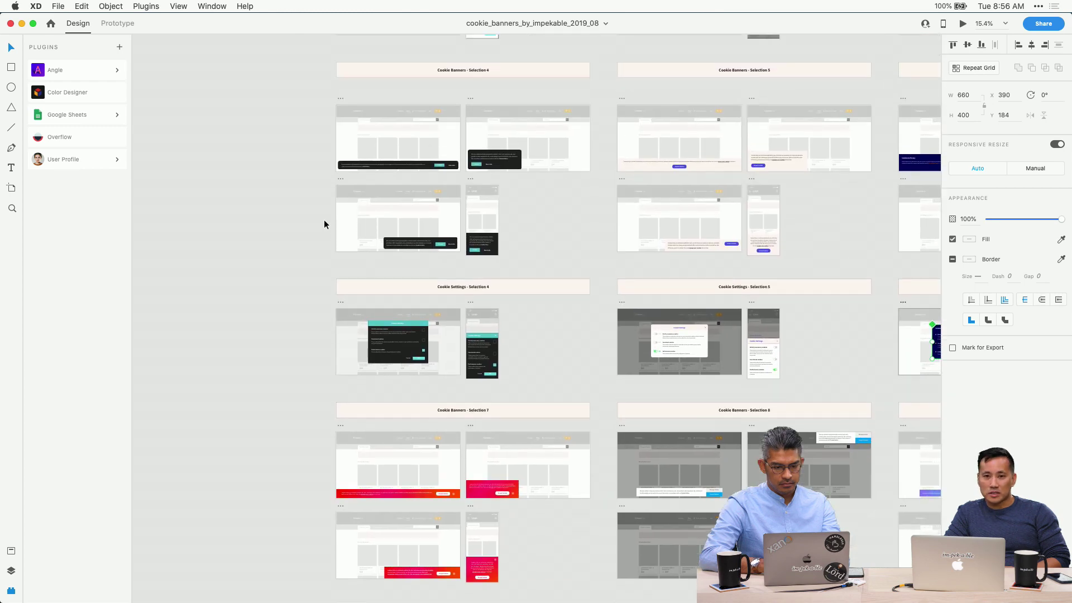
{"action": "scroll", "coordinate": [357, 176], "scroll_direction": "up", "scroll_amount": 5}
{"action": "scroll", "coordinate": [357, 176], "scroll_direction": "down", "scroll_amount": 3}
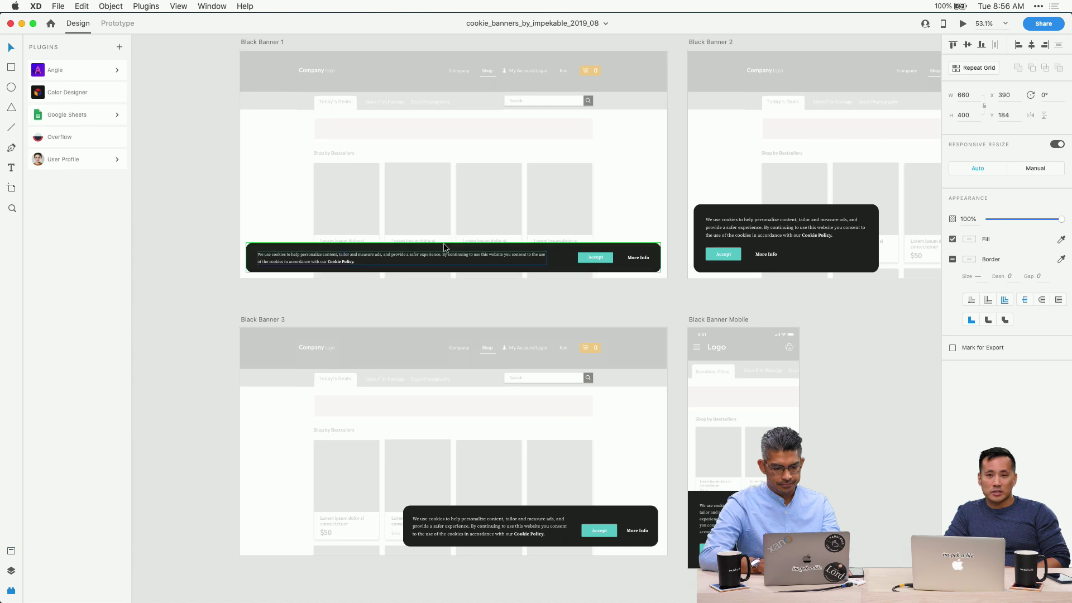
{"action": "scroll", "coordinate": [444, 246], "scroll_direction": "up", "scroll_amount": 5}
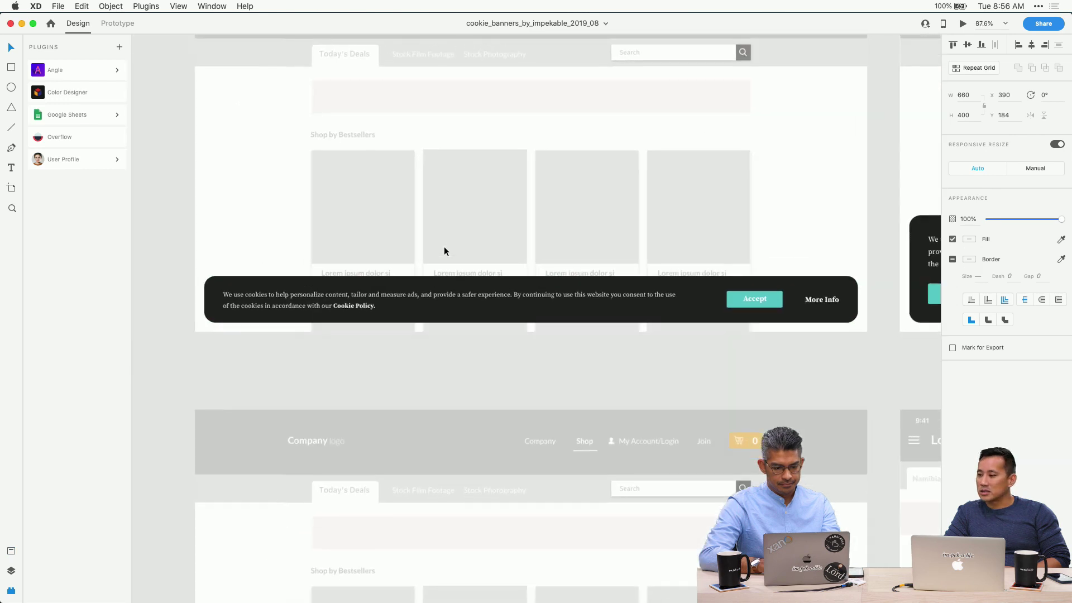
{"action": "scroll", "coordinate": [444, 247], "scroll_direction": "down", "scroll_amount": 3}
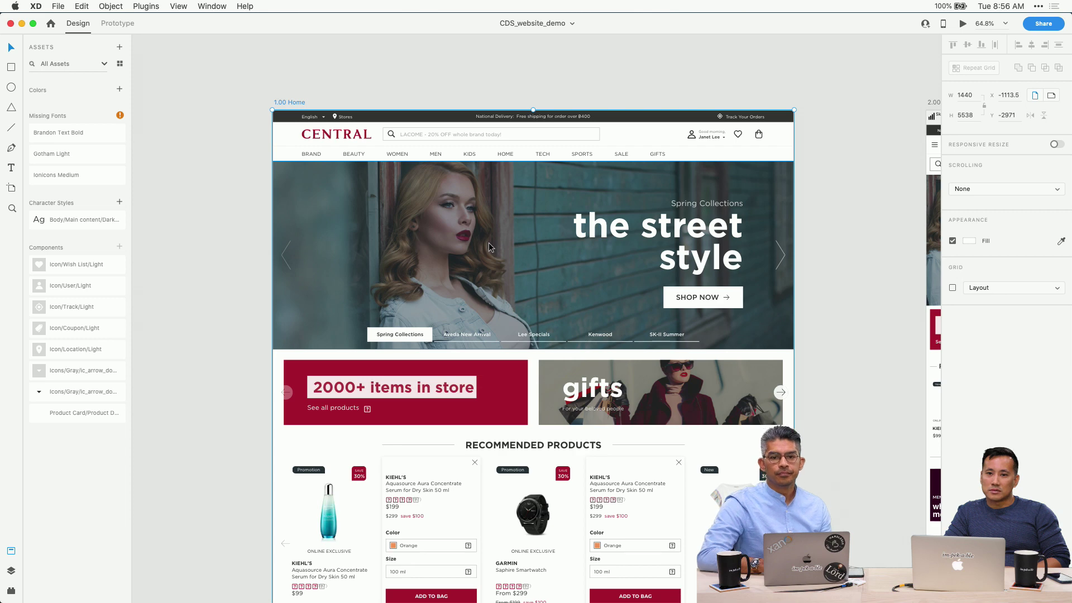
Return to the CDS_website_demo document and examine the header and hero area of the 1.00 Home artboard
{"action": "scroll", "coordinate": [489, 242], "scroll_direction": "up", "scroll_amount": 5}
{"action": "scroll", "coordinate": [488, 242], "scroll_direction": "down", "scroll_amount": 3}
{"action": "scroll", "coordinate": [488, 242], "scroll_direction": "down", "scroll_amount": 2}
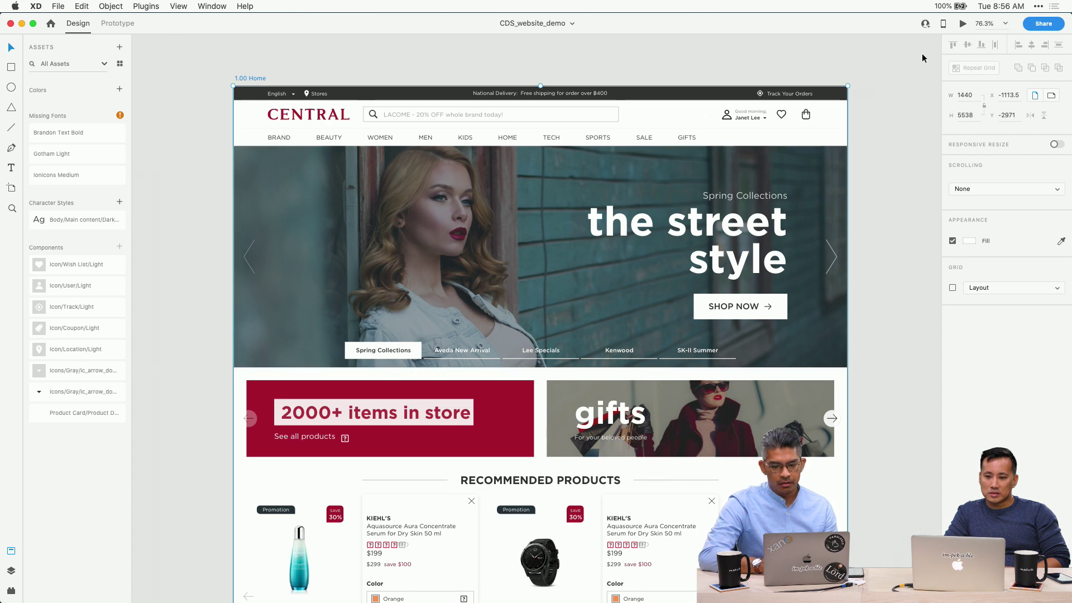
Preview the 1.00 Home artboard, move the preview window clear for viewing, and close it
{"action": "left_click", "coordinate": [961, 24]}
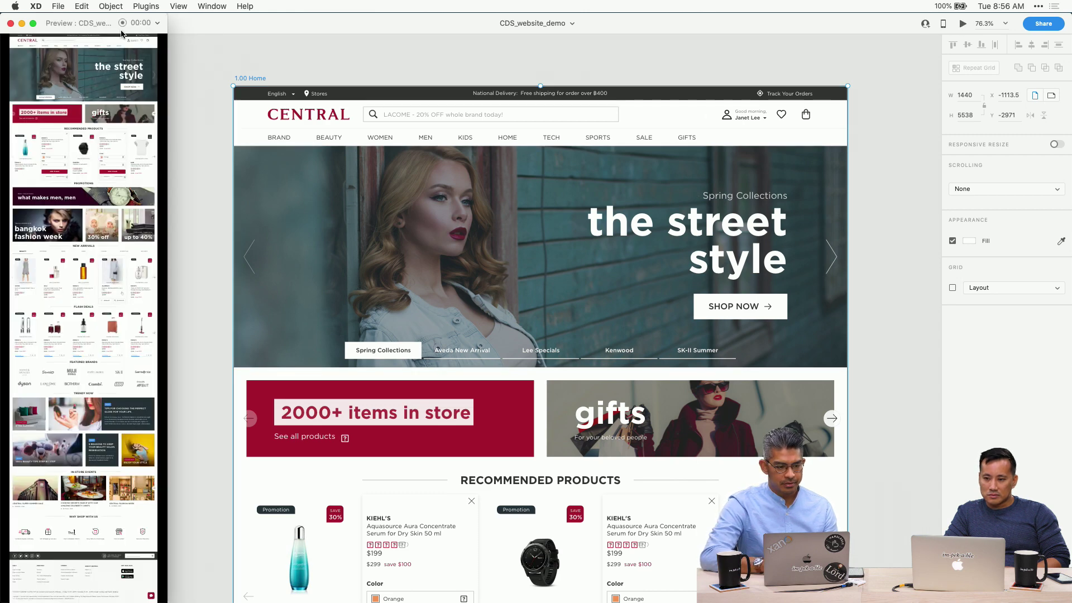
{"action": "left_click_drag", "start_coordinate": [58, 25], "coordinate": [477, 49]}
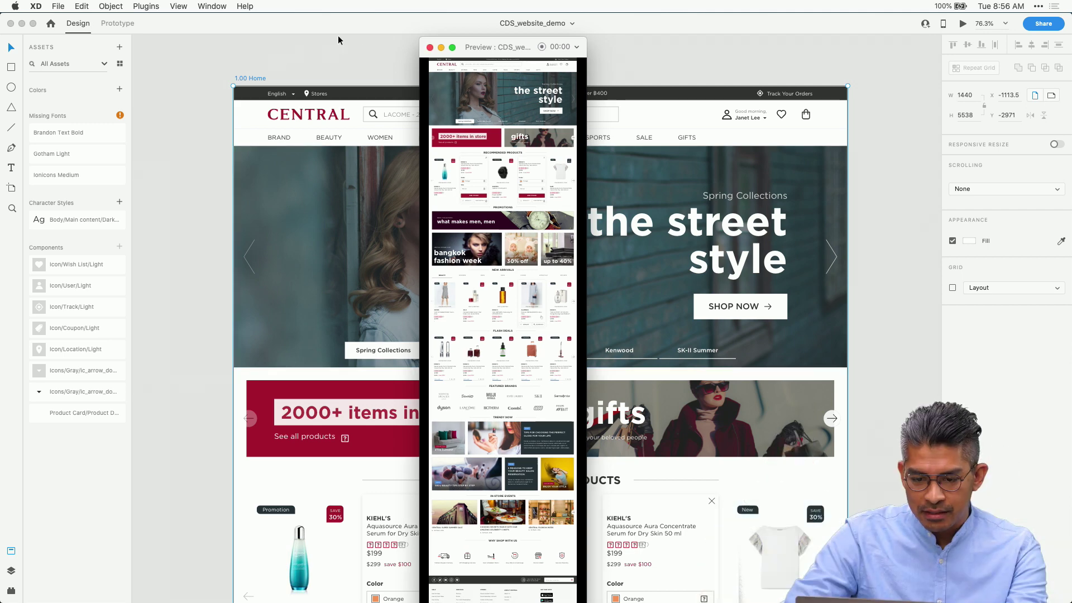
{"action": "left_click", "coordinate": [429, 47]}
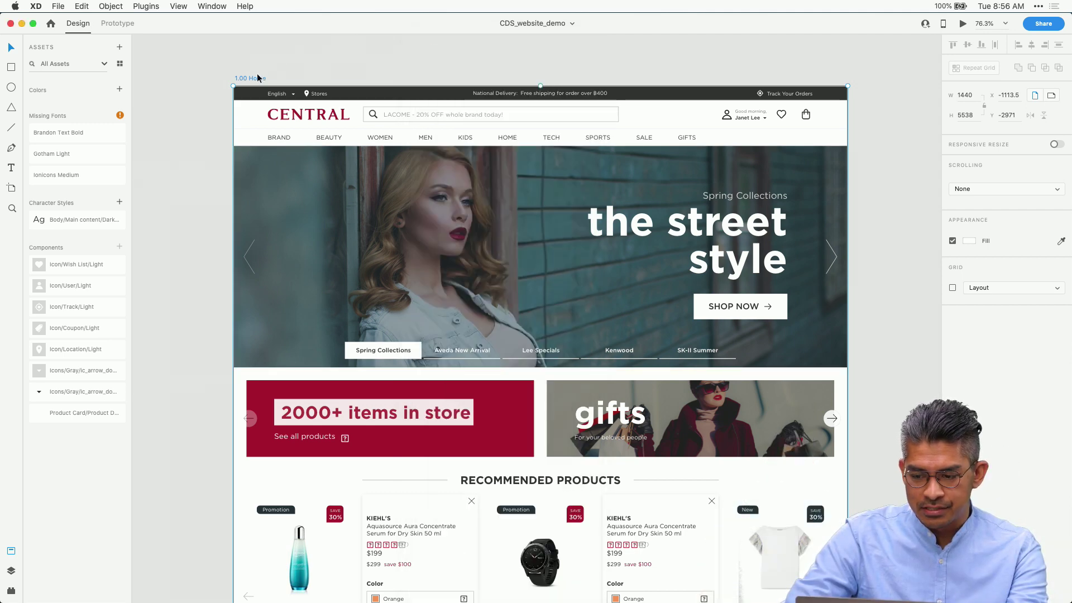
Set the scrolling of the 1.00 Home artboard to Vertical
{"action": "left_click", "coordinate": [115, 23]}
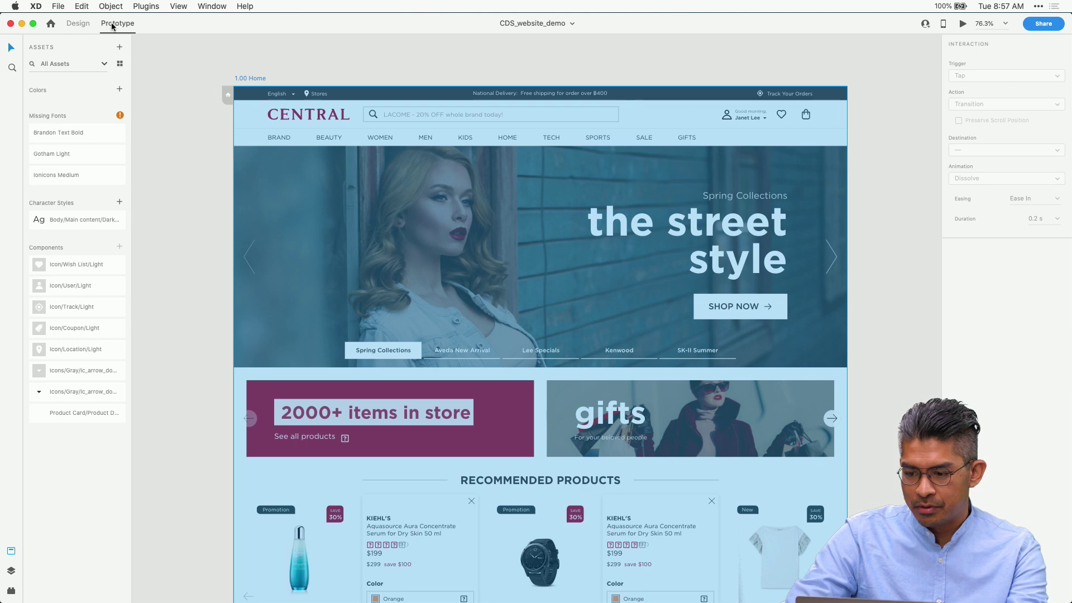
{"action": "left_click", "coordinate": [77, 23]}
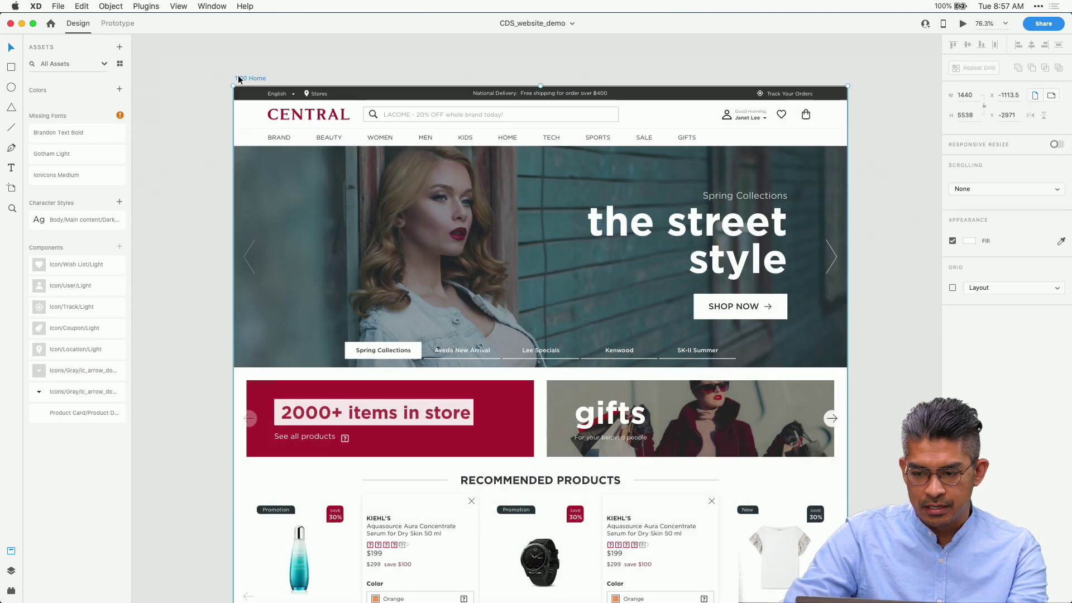
{"action": "left_click", "coordinate": [982, 189]}
{"action": "left_click", "coordinate": [981, 198]}
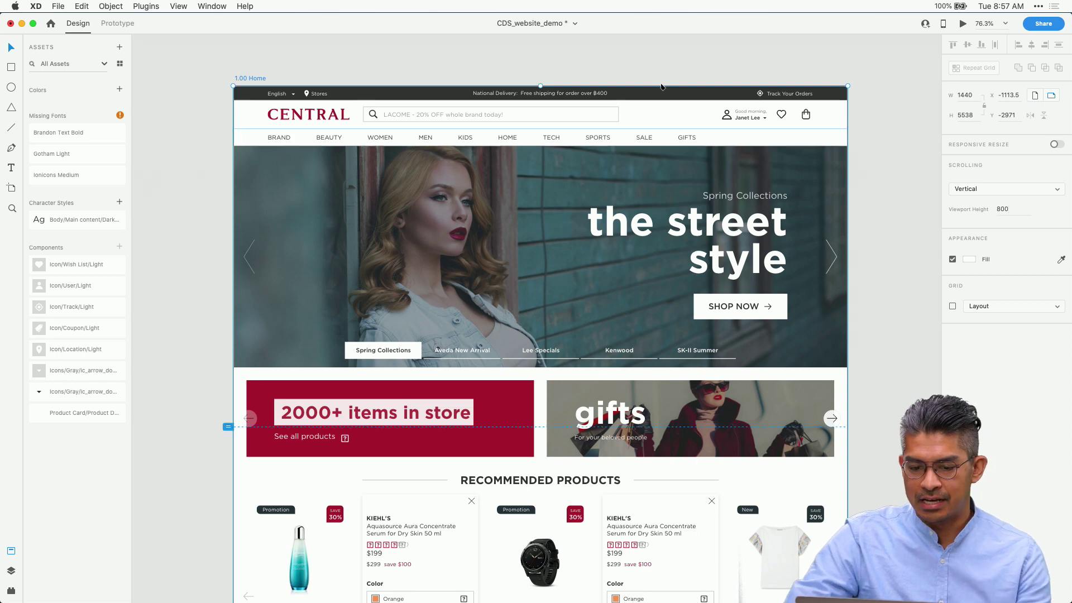
Preview the vertically scrolling home page to check its visible area, and close the preview
{"action": "key", "text": "super+Return"}
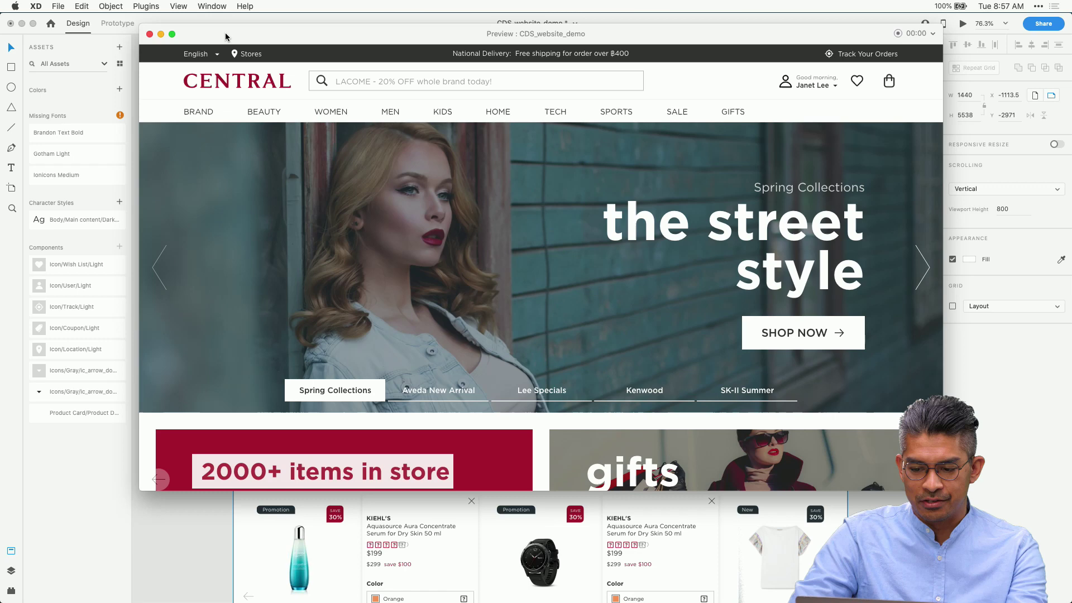
{"action": "left_click_drag", "start_coordinate": [225, 37], "coordinate": [205, 27]}
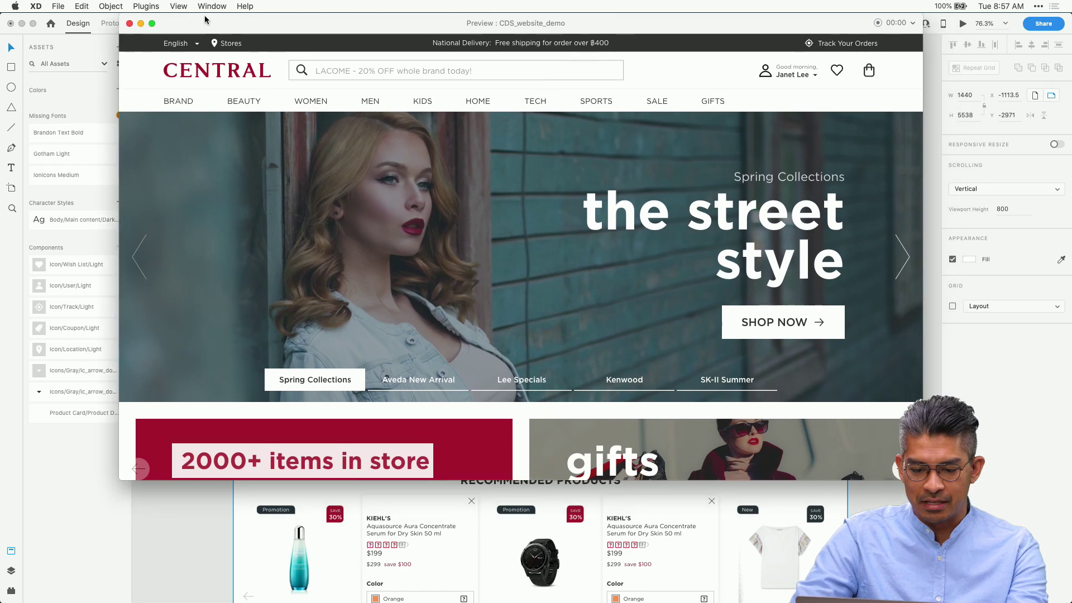
{"action": "key", "text": "super+w"}
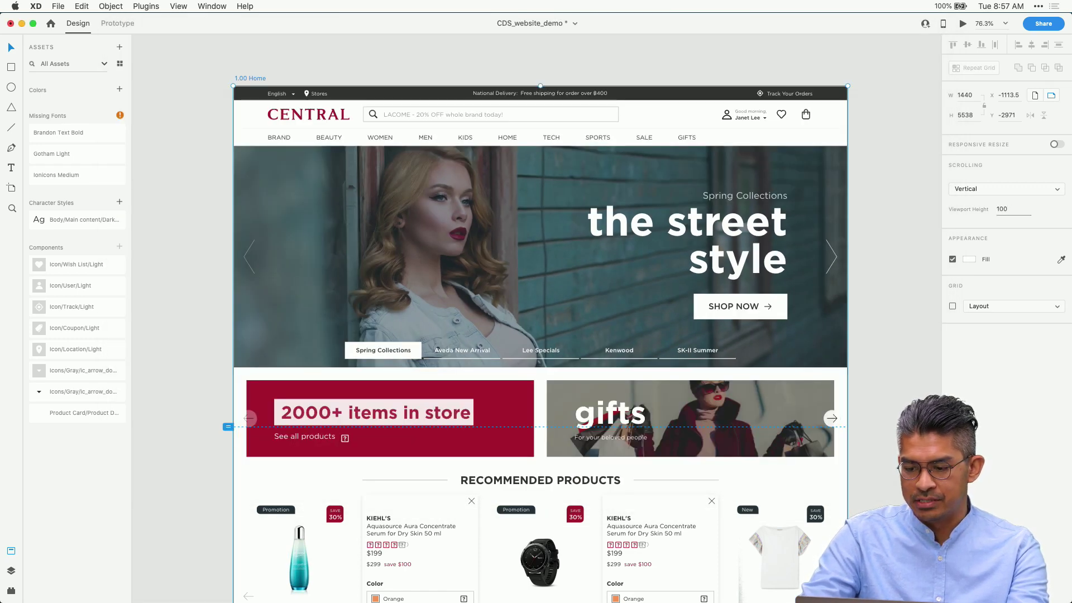
Set the viewport height of the 1.00 Home artboard to 1000 and check the taller page in the preview
{"action": "key", "text": "Return"}
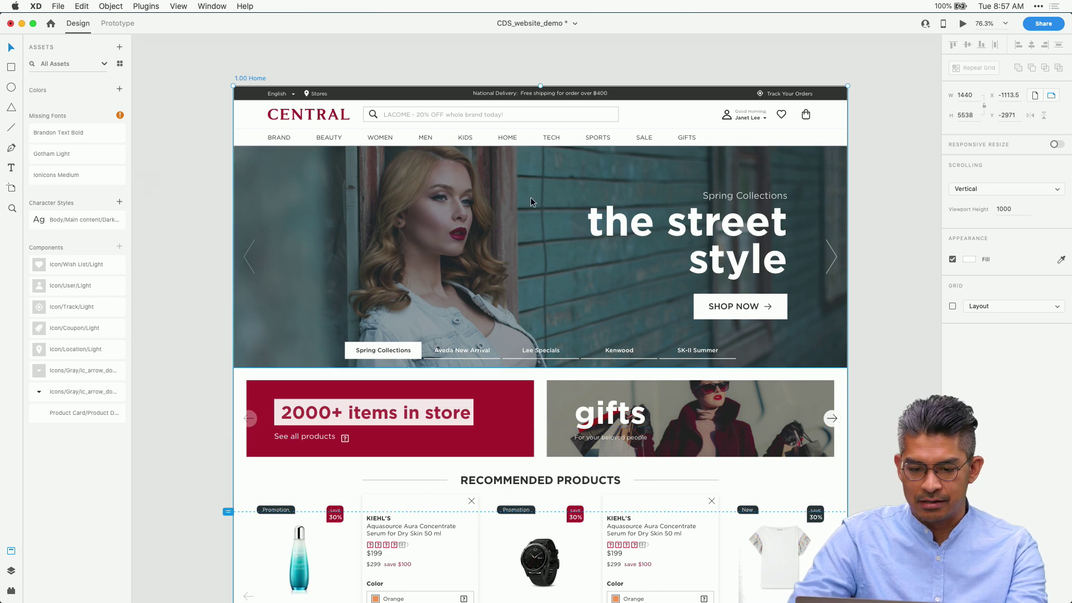
{"action": "key", "text": "super+Return"}
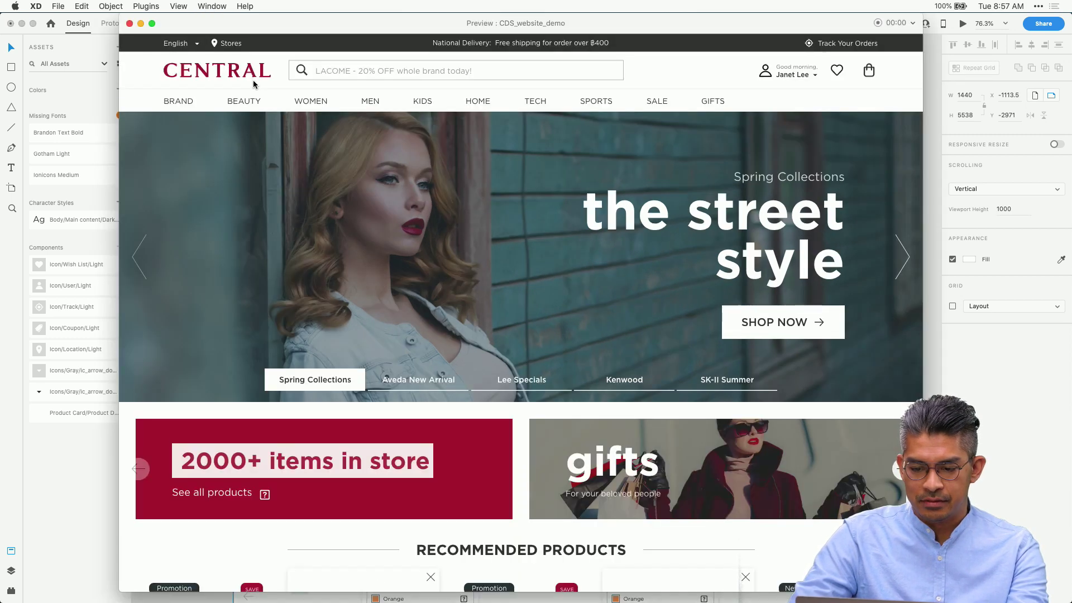
{"action": "left_click_drag", "start_coordinate": [274, 21], "coordinate": [257, 23]}
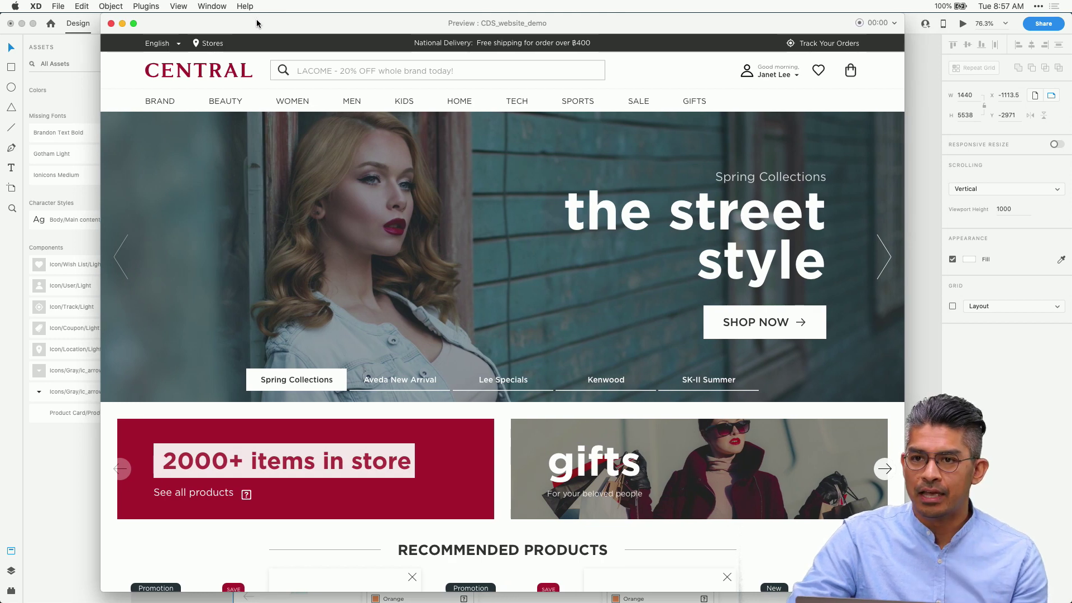
{"action": "left_click", "coordinate": [111, 24]}
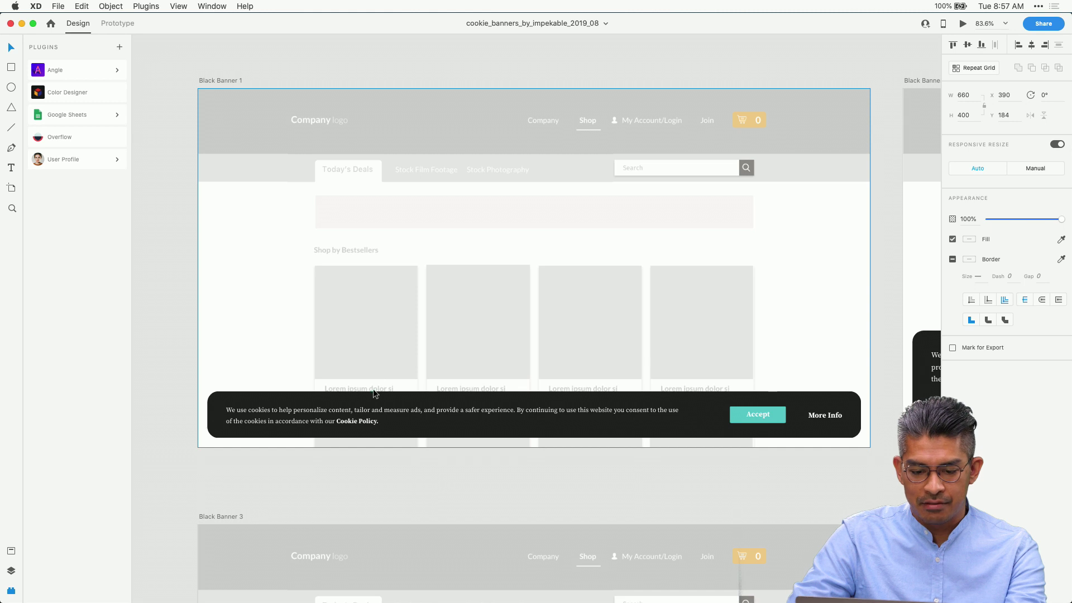
Copy the full-width cookie banner from Black Banner 1 in cookie_banners_by_impekable_2019_08 and paste it onto the 1.00 Home artboard
{"action": "left_click", "coordinate": [365, 413]}
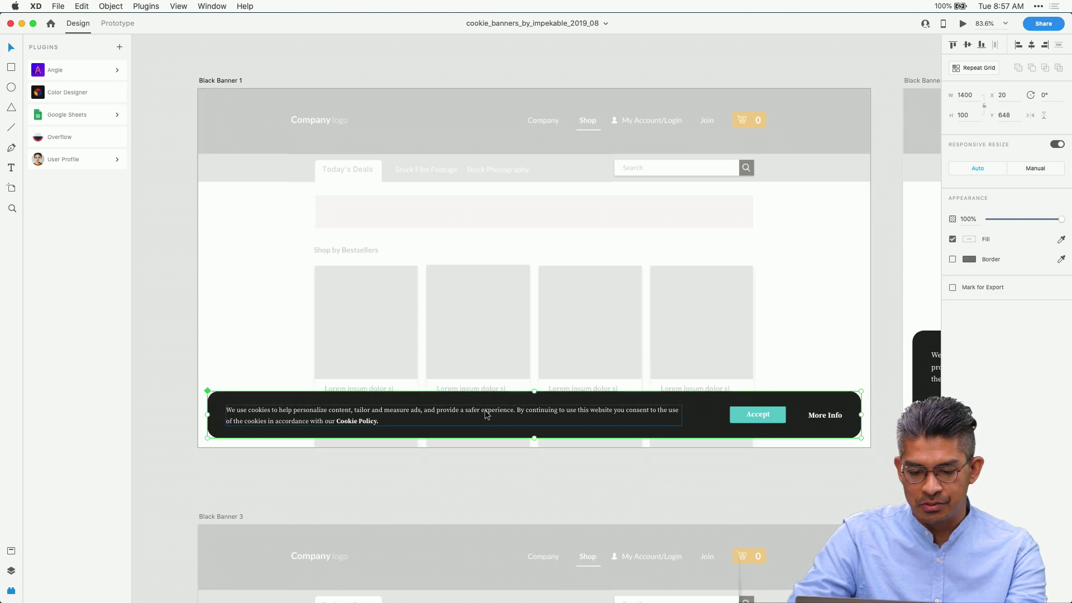
{"action": "left_click_drag", "start_coordinate": [486, 413], "coordinate": [471, 386]}
{"action": "key", "text": "super+z"}
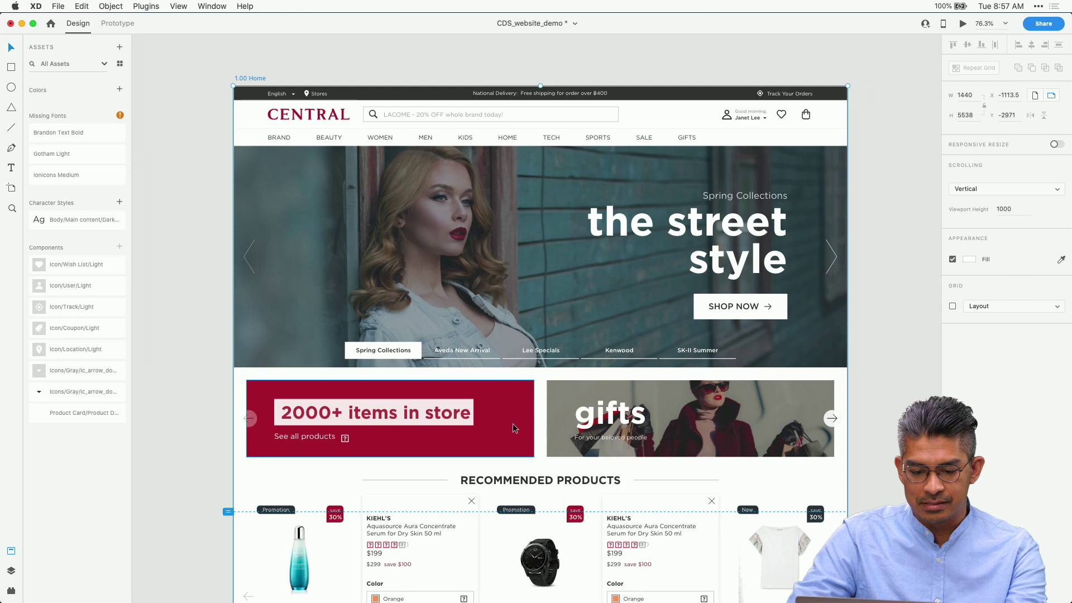
{"action": "key", "text": "super+v"}
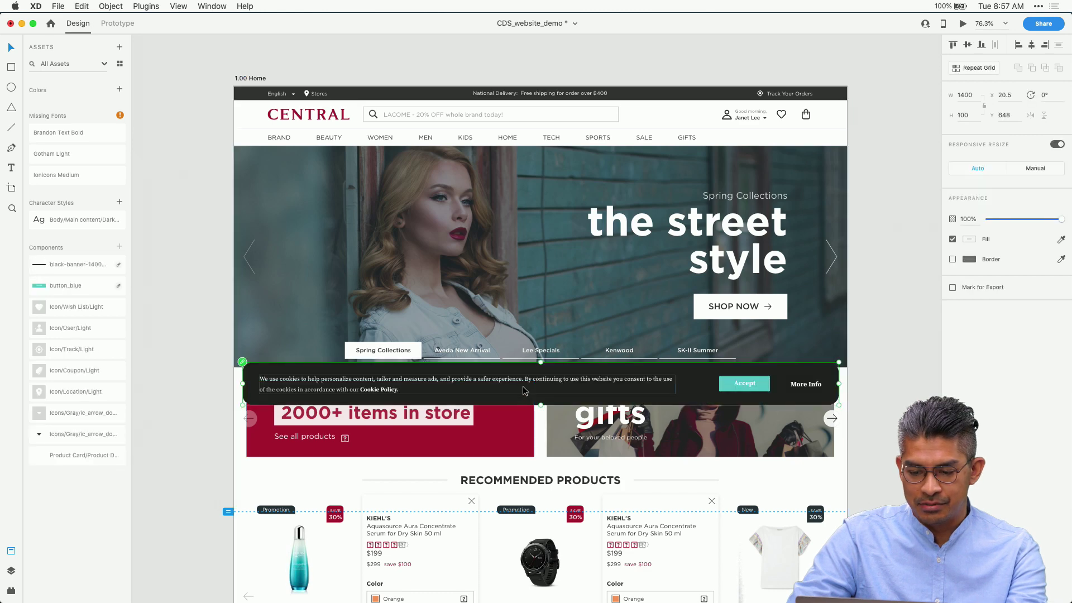
Move the pasted full-width banner down to about Y 878, just above the viewport's lower edge, and check it in the preview
{"action": "left_click_drag", "start_coordinate": [525, 385], "coordinate": [507, 484]}
{"action": "key", "text": "super+Return"}
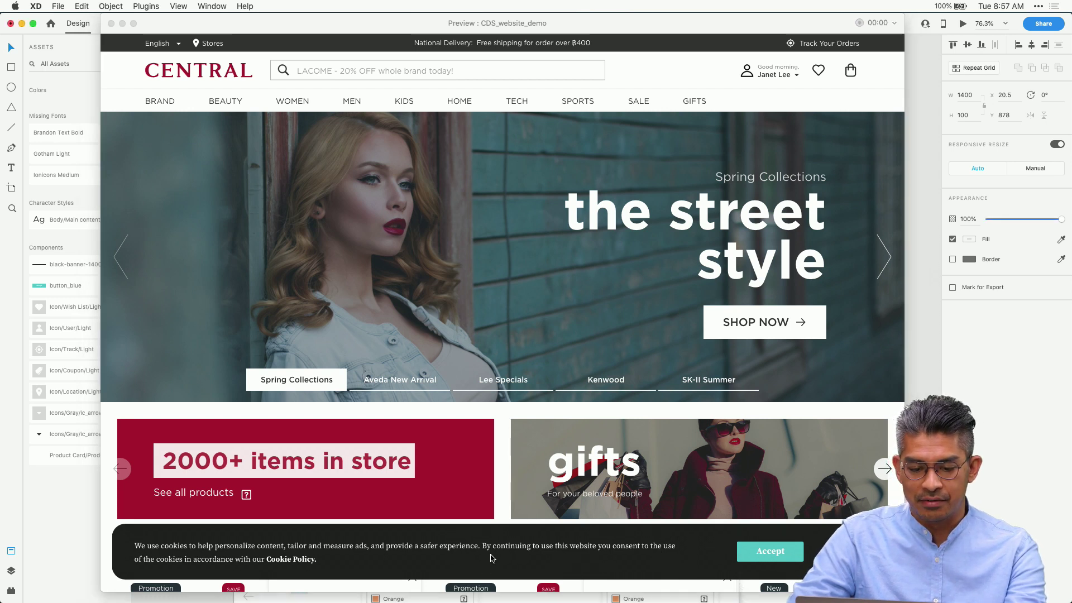
{"action": "left_click", "coordinate": [110, 23]}
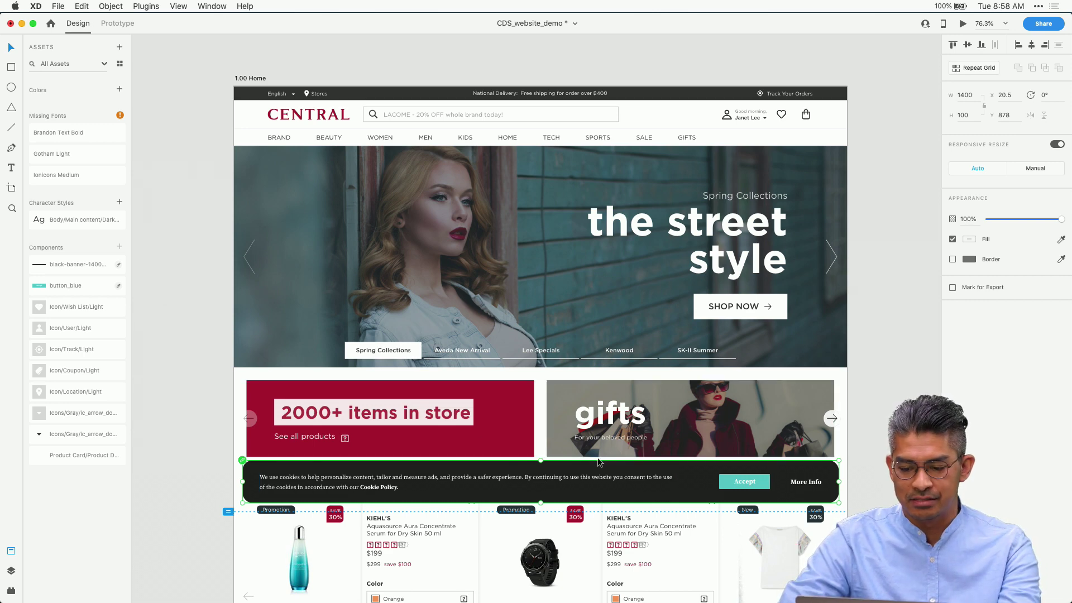
Replace the full-width banner on the home page with the compact one from Black Banner 2, placed at about Y 745 near the viewport's lower edge
{"action": "key", "text": "super+grave"}
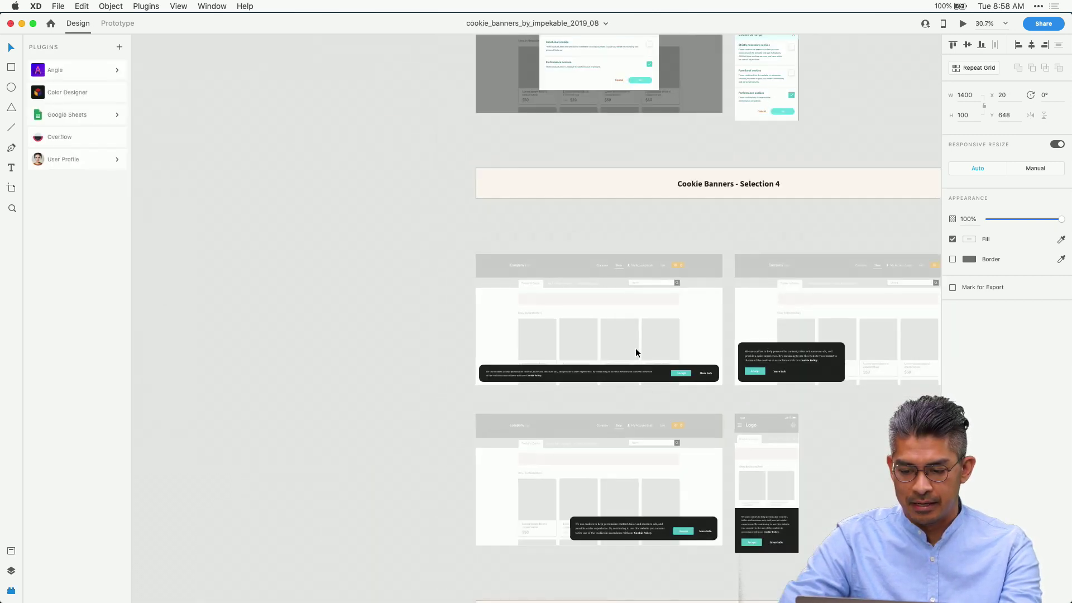
{"action": "key", "text": "super+grave"}
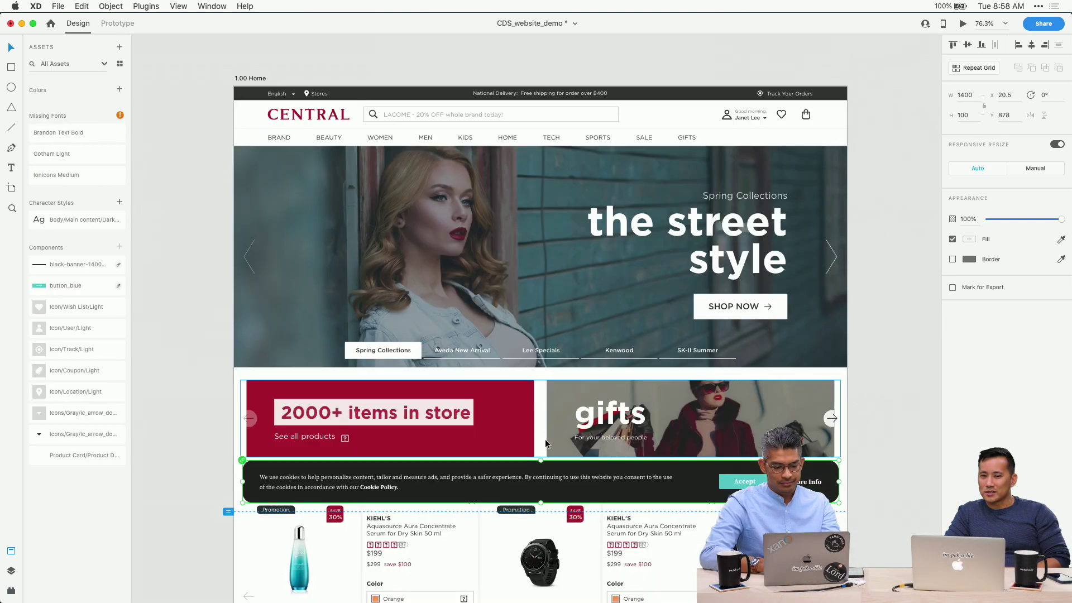
{"action": "key", "text": "Delete"}
{"action": "key", "text": "super+v"}
{"action": "left_click_drag", "start_coordinate": [435, 360], "coordinate": [433, 458]}
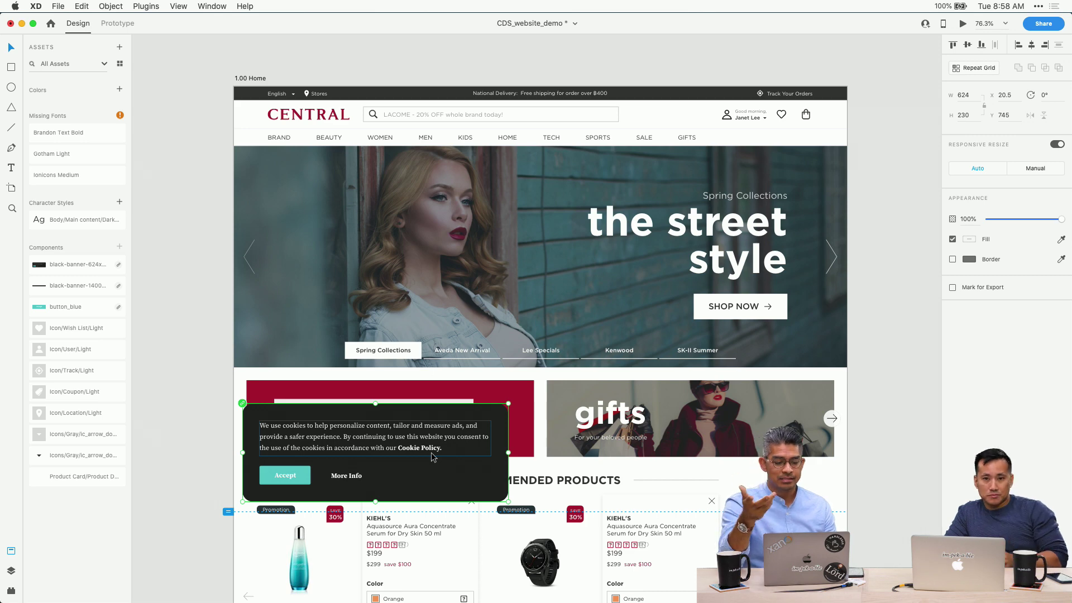
{"action": "scroll", "coordinate": [360, 486], "scroll_direction": "up", "scroll_amount": 5}
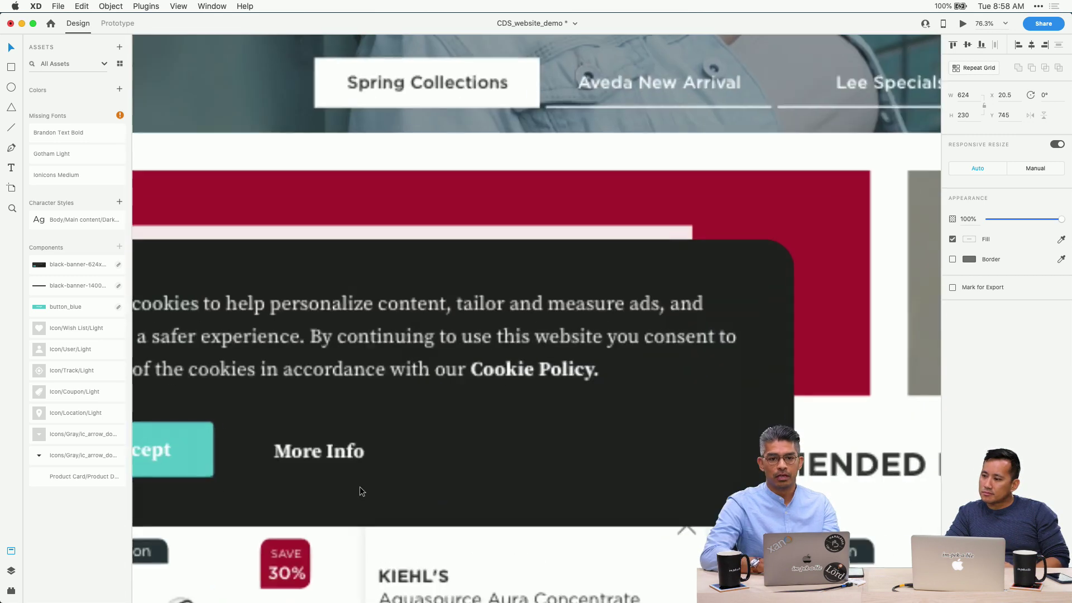
{"action": "scroll", "coordinate": [354, 484], "scroll_direction": "down", "scroll_amount": 5}
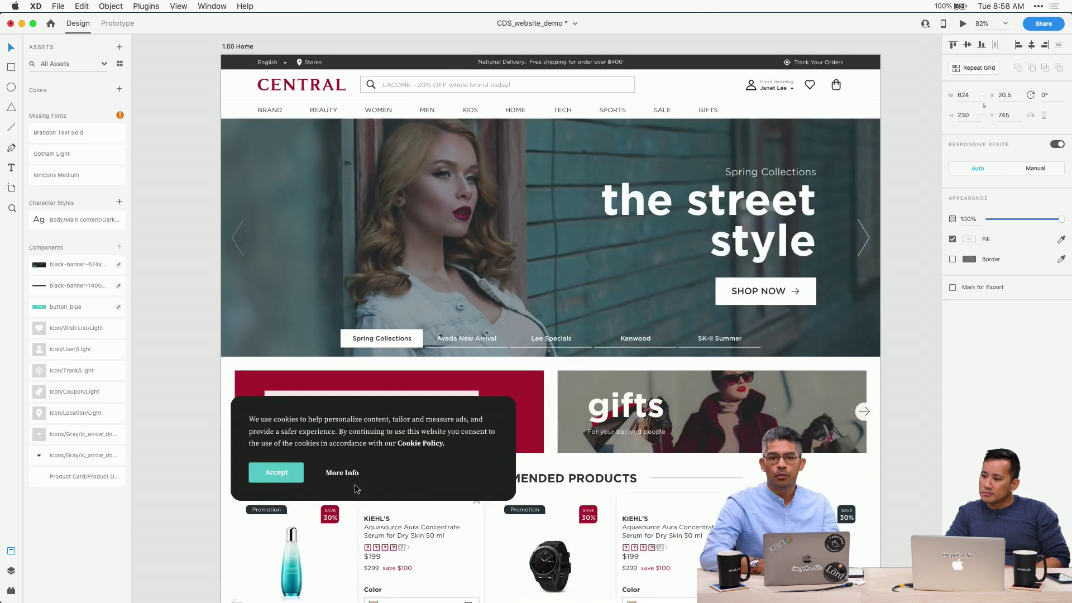
Replace the compact banner on the home page with the dark Cookie Settings dialog copied from Cookie Settings - Selection 4
{"action": "key", "text": "super+grave"}
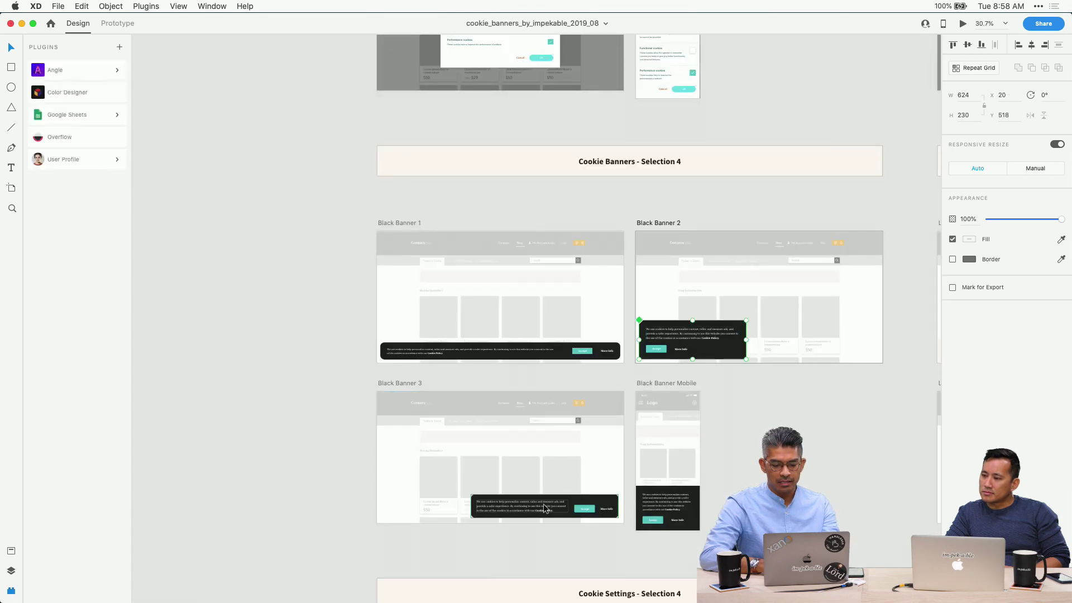
{"action": "scroll", "coordinate": [543, 504], "scroll_direction": "down", "scroll_amount": 3}
{"action": "scroll", "coordinate": [543, 504], "scroll_direction": "up", "scroll_amount": 5}
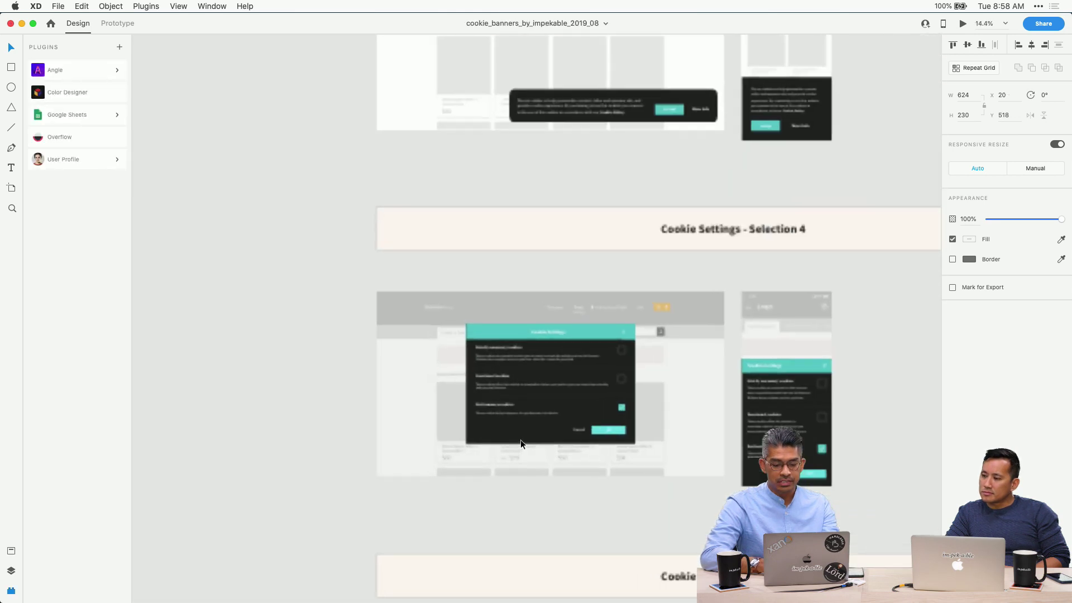
{"action": "left_click", "coordinate": [528, 388]}
{"action": "key", "text": "super+grave"}
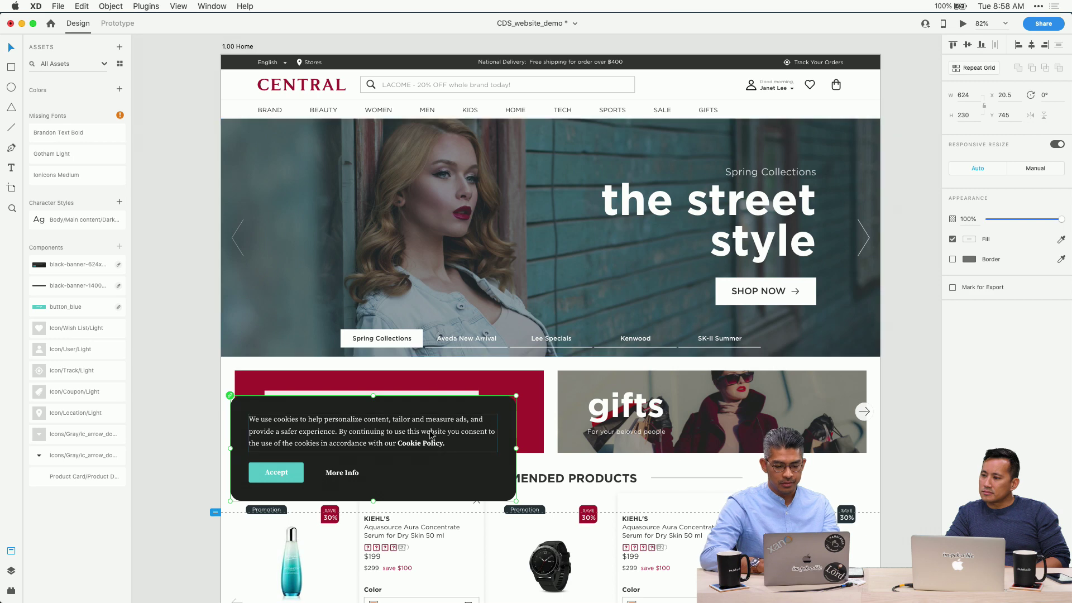
{"action": "key", "text": "super+v"}
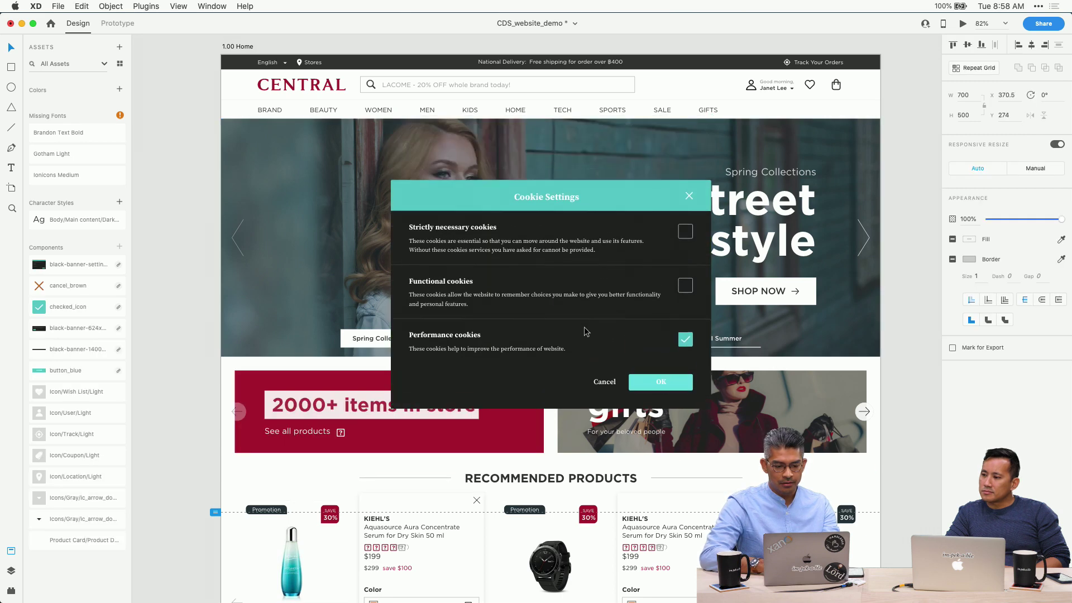
{"action": "scroll", "coordinate": [581, 327], "scroll_direction": "up", "scroll_amount": 3}
{"action": "key", "text": "super+3"}
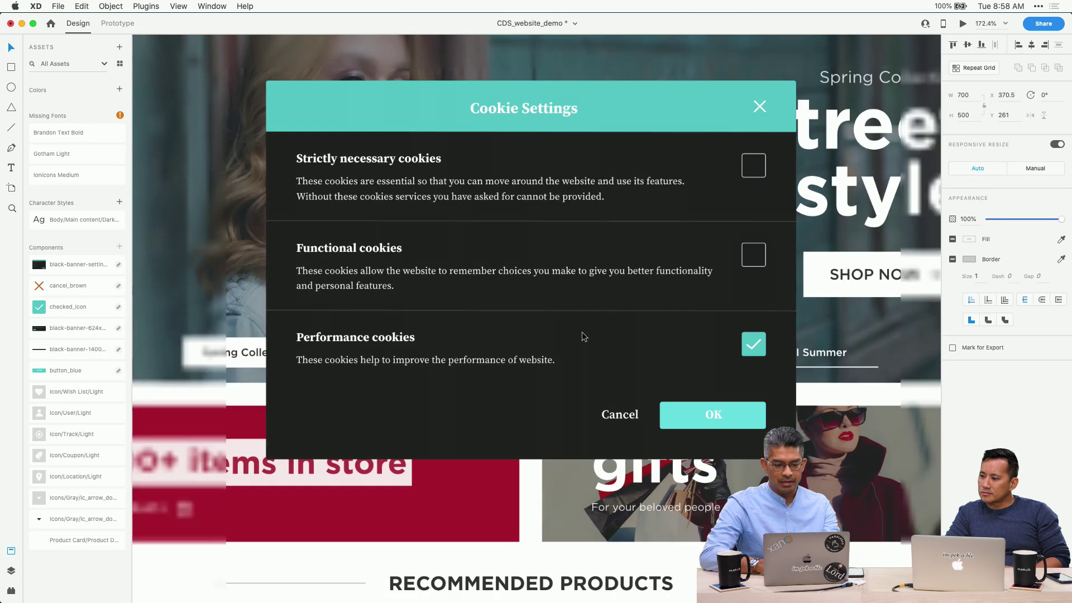
Preview the home page with the Cookie Settings dialog, and remove the dialog from the 1.00 Home artboard
{"action": "key", "text": "super+Return"}
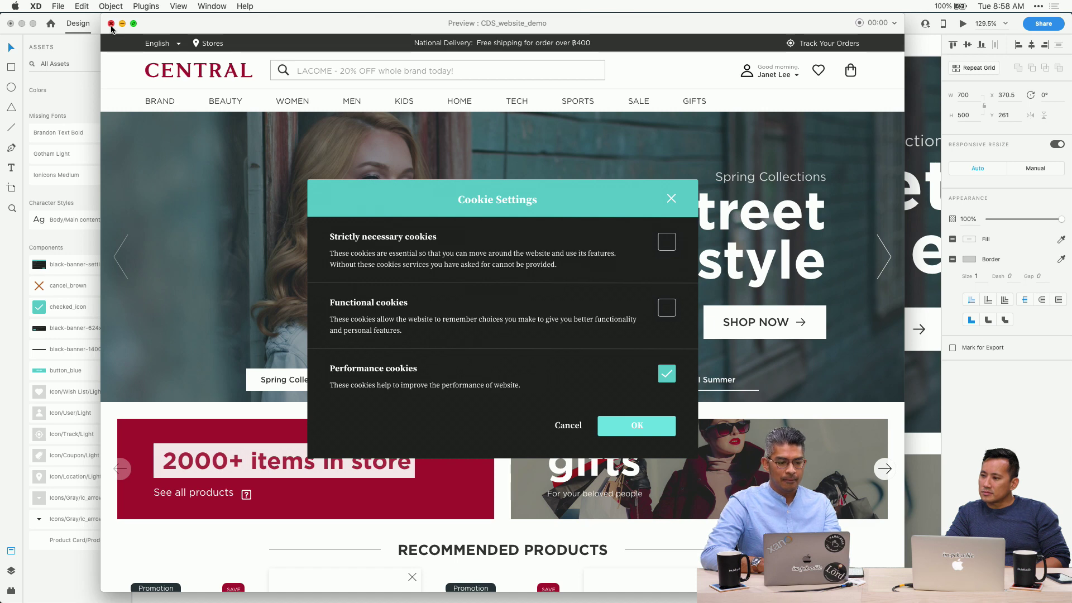
{"action": "left_click", "coordinate": [111, 24]}
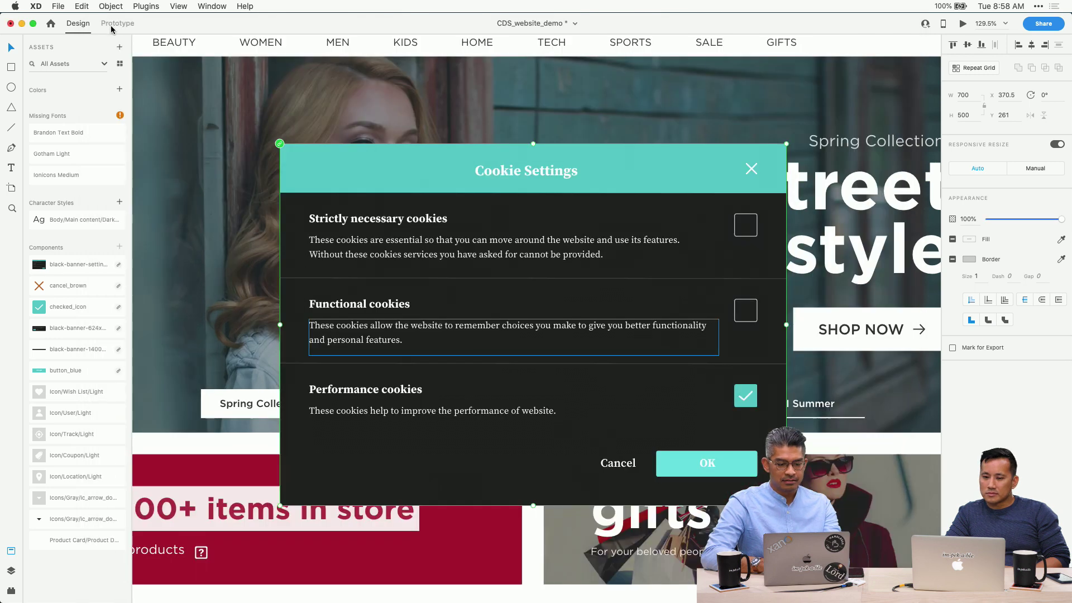
{"action": "scroll", "coordinate": [474, 181], "scroll_direction": "down", "scroll_amount": 5}
{"action": "scroll", "coordinate": [474, 182], "scroll_direction": "down", "scroll_amount": 1}
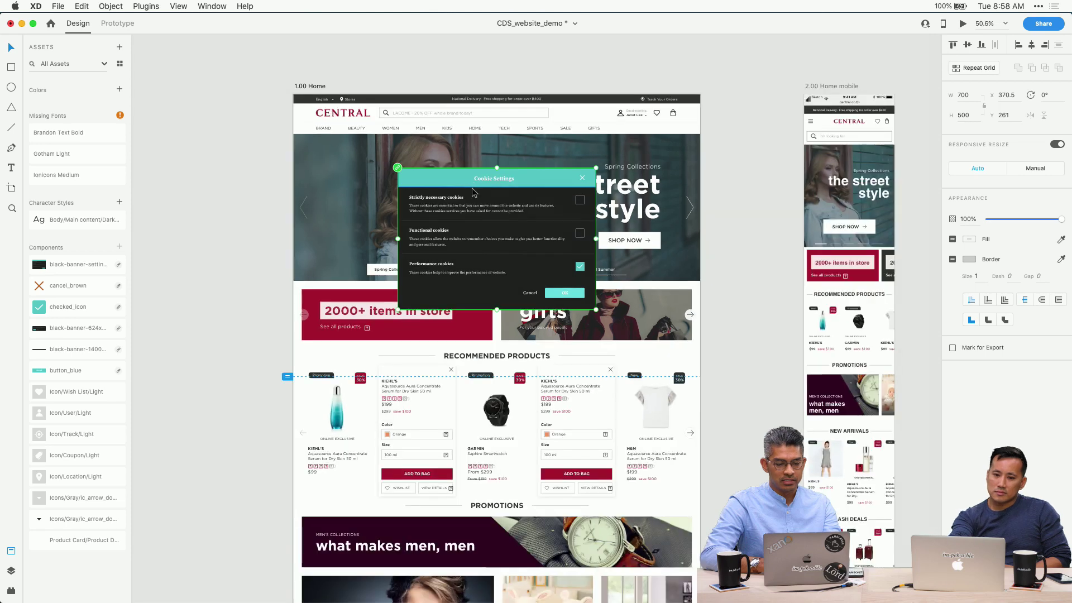
{"action": "scroll", "coordinate": [467, 199], "scroll_direction": "up", "scroll_amount": 3}
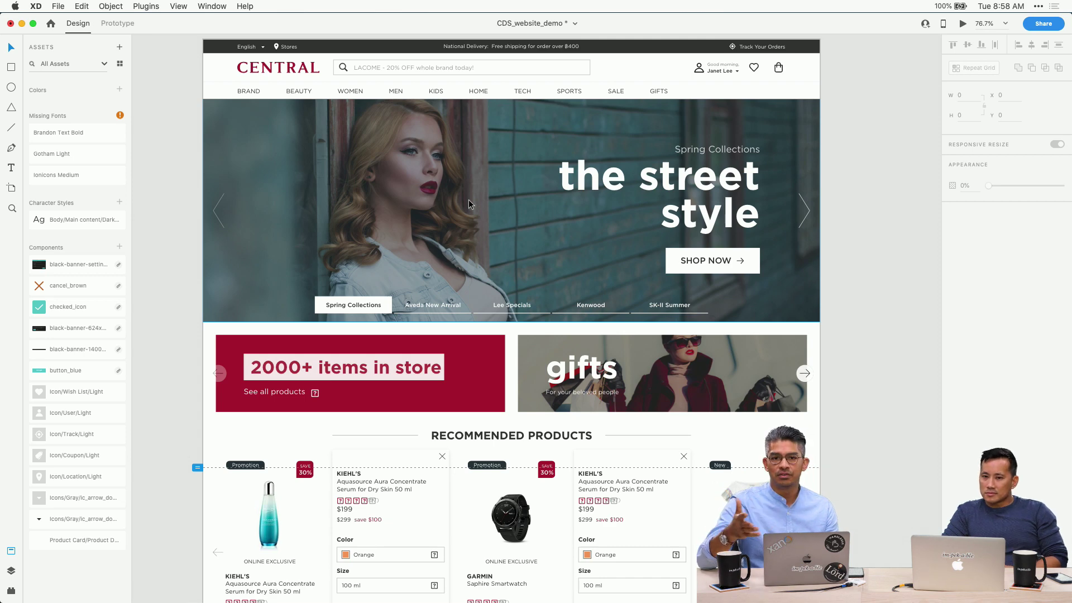
Open the Universal UI Kit – Bright document from the Adobe XD subfolder of Universal UI Kit in the desktop's Adobe Live folder
{"action": "mouse_move", "coordinate": [1071, 1]}
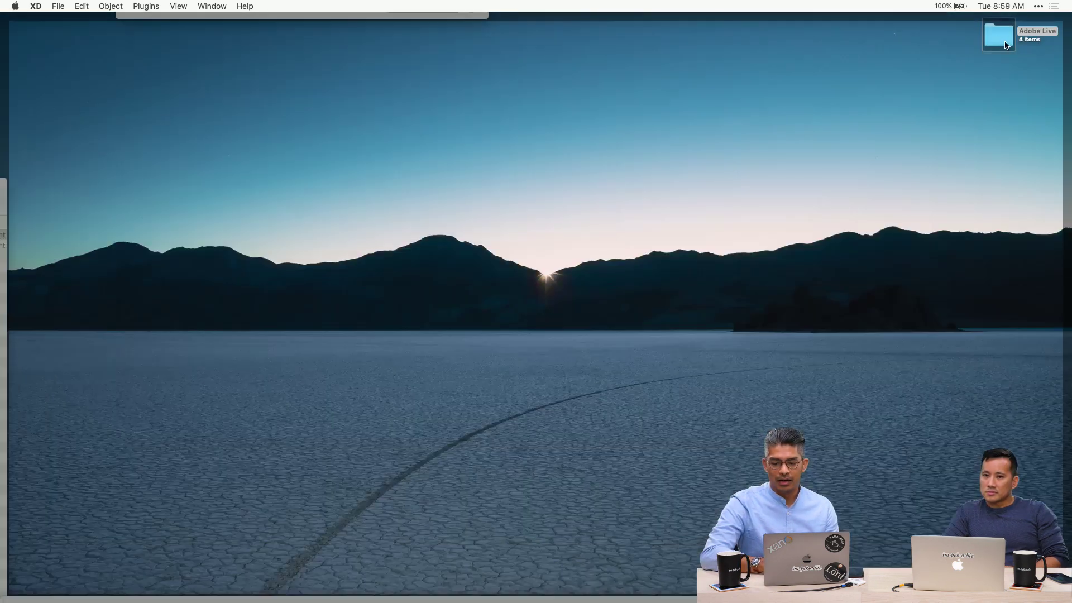
{"action": "double_click", "coordinate": [1005, 43]}
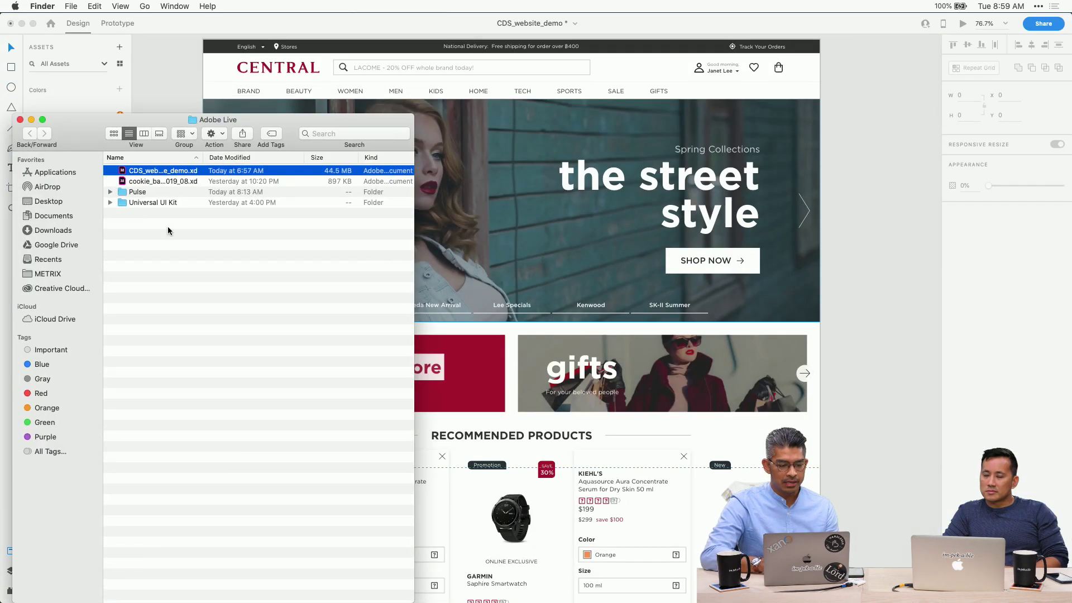
{"action": "double_click", "coordinate": [180, 202]}
{"action": "left_click", "coordinate": [166, 181]}
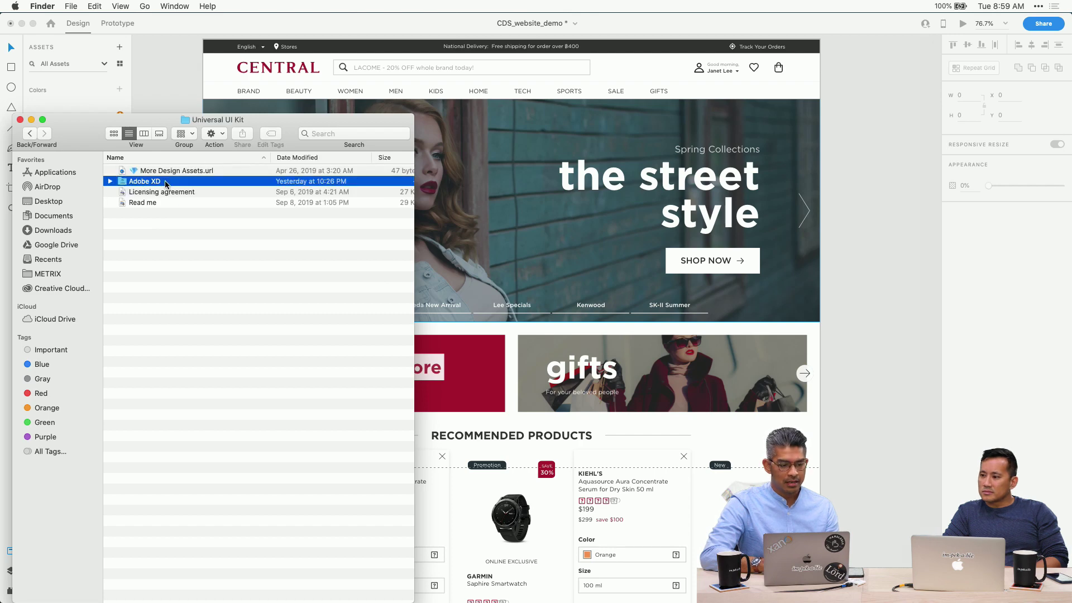
{"action": "double_click", "coordinate": [166, 181]}
{"action": "double_click", "coordinate": [169, 170]}
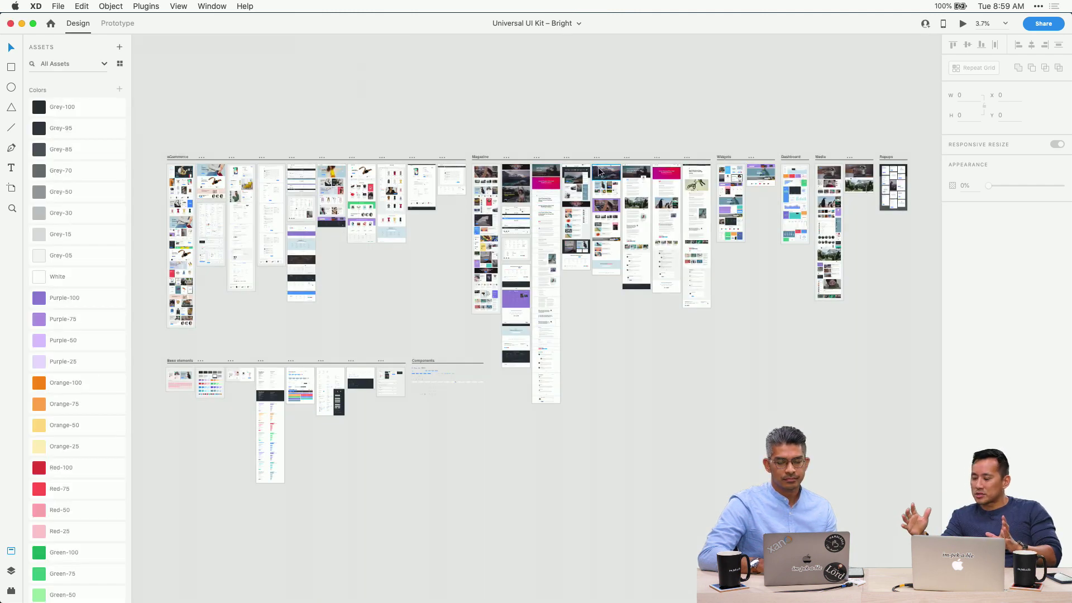
Look over the kit's Magazine and eCommerce artboards and examine eCommerce/Sample main page 02 up close
{"action": "scroll", "coordinate": [598, 167], "scroll_direction": "up", "scroll_amount": 5}
{"action": "scroll", "coordinate": [598, 166], "scroll_direction": "up", "scroll_amount": 10}
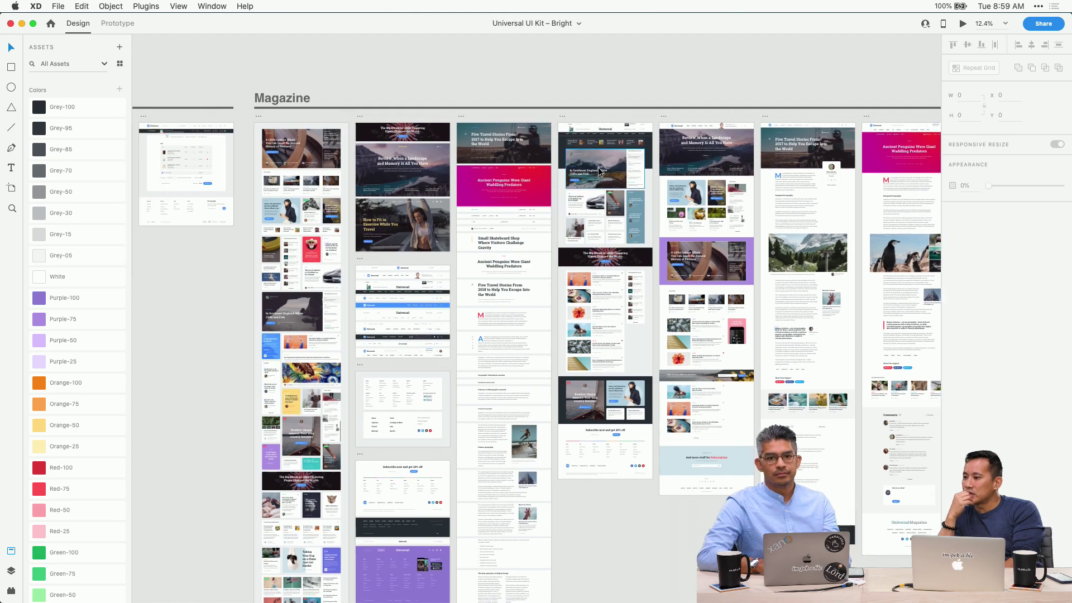
{"action": "scroll", "coordinate": [598, 166], "scroll_direction": "left", "scroll_amount": 5}
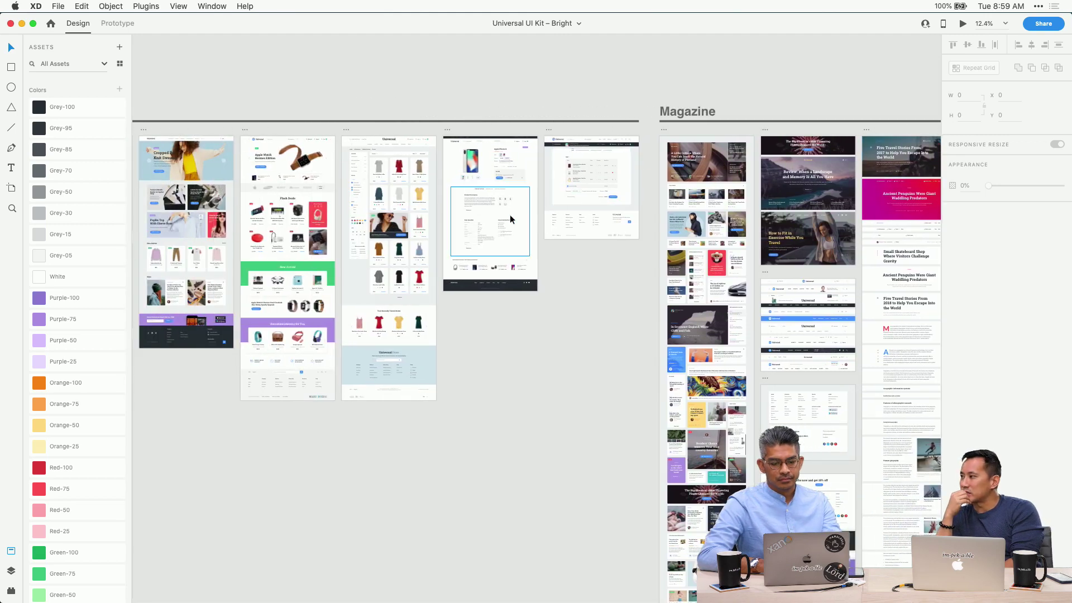
{"action": "scroll", "coordinate": [510, 214], "scroll_direction": "left", "scroll_amount": 3}
{"action": "scroll", "coordinate": [488, 185], "scroll_direction": "up", "scroll_amount": 3}
{"action": "left_click", "coordinate": [442, 181]}
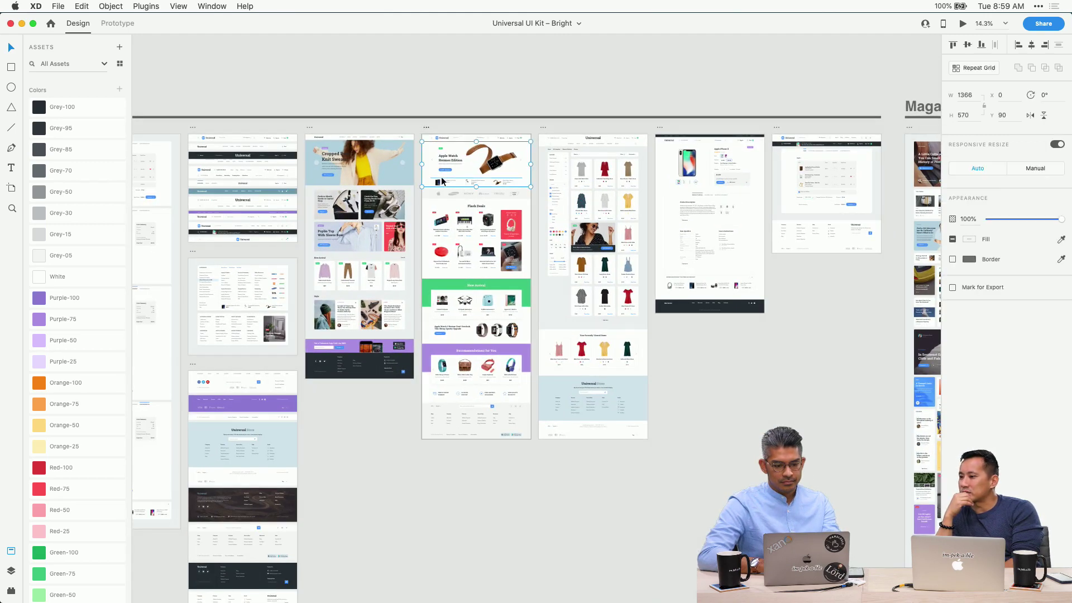
{"action": "scroll", "coordinate": [433, 174], "scroll_direction": "up", "scroll_amount": 3}
{"action": "scroll", "coordinate": [431, 170], "scroll_direction": "up", "scroll_amount": 3}
{"action": "scroll", "coordinate": [448, 141], "scroll_direction": "up", "scroll_amount": 5}
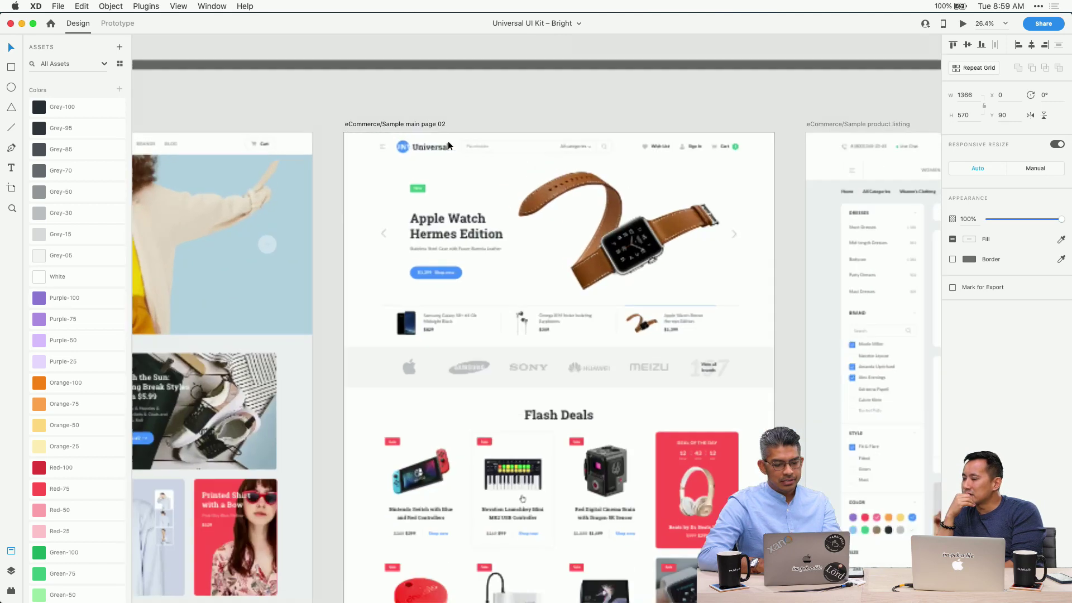
Set the eCommerce/Sample main page 02 artboard to vertical scrolling with a viewport height of 800
{"action": "left_click", "coordinate": [409, 123]}
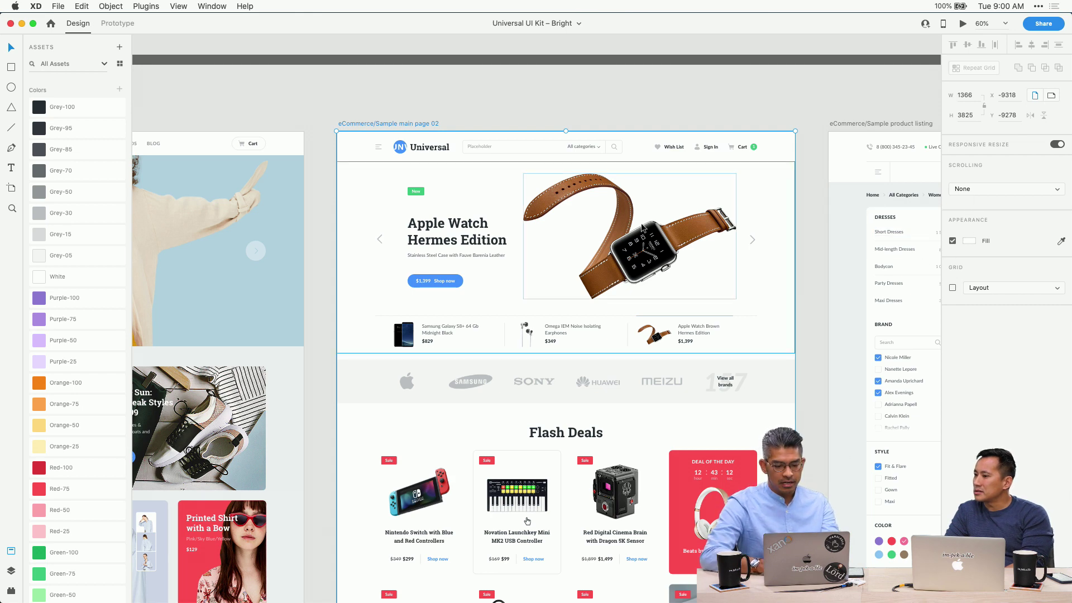
{"action": "scroll", "coordinate": [642, 228], "scroll_direction": "up", "scroll_amount": 3}
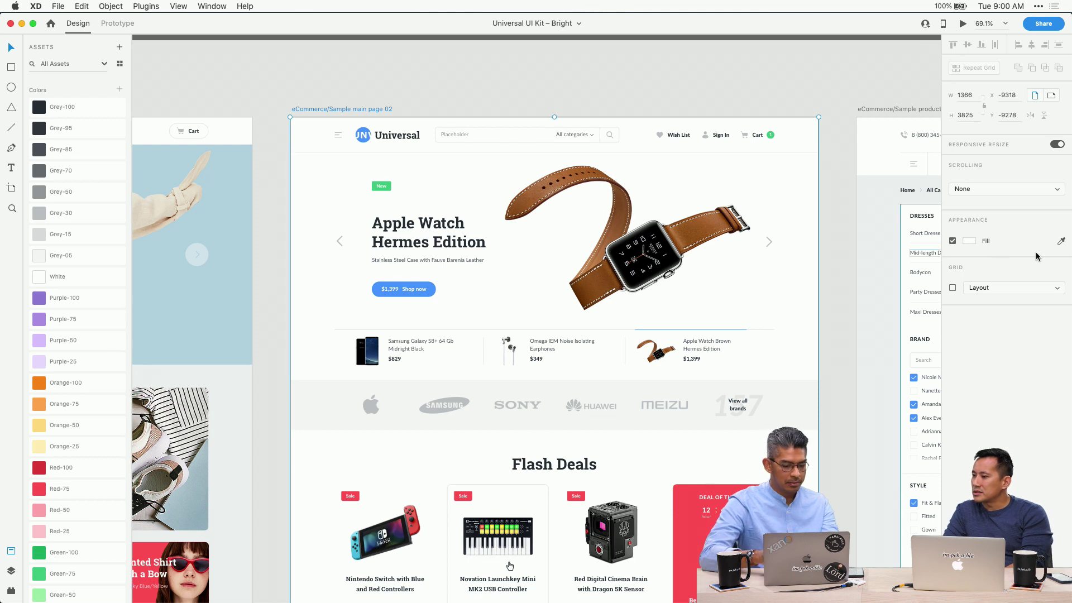
{"action": "left_click", "coordinate": [1027, 190]}
{"action": "left_click", "coordinate": [1016, 195]}
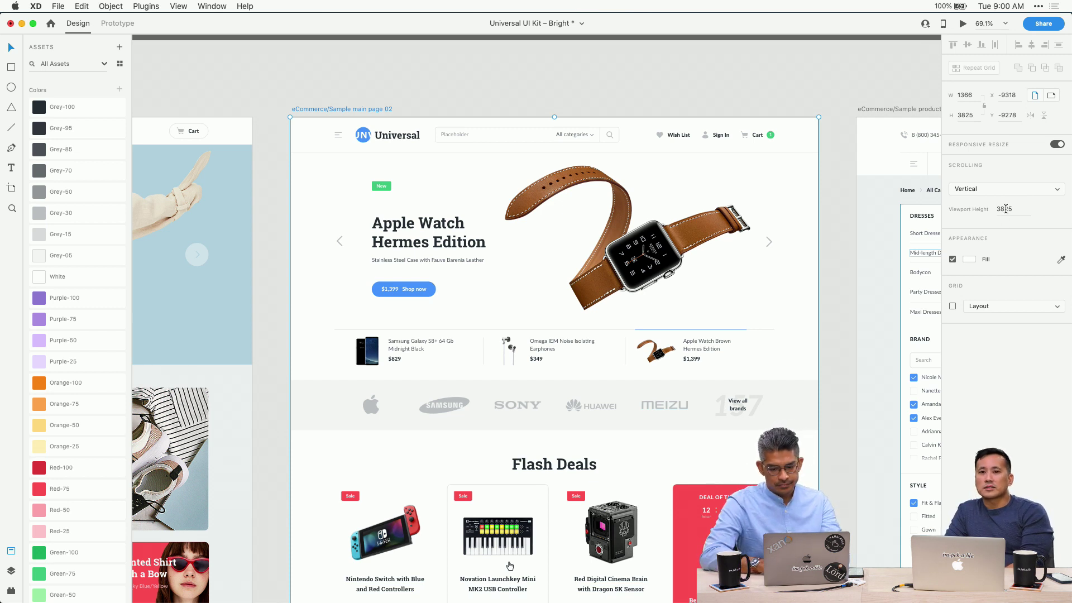
{"action": "left_click", "coordinate": [1005, 209]}
{"action": "type", "text": "800"}
{"action": "key", "text": "Return"}
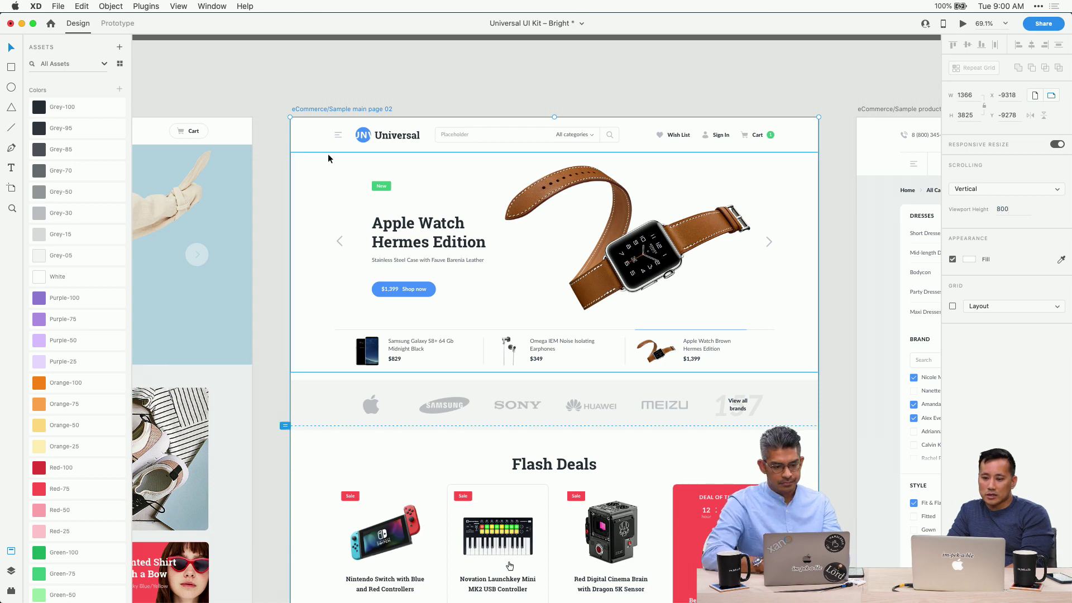
Preview Sample main page 02, move the preview window higher on screen, and close the preview
{"action": "key", "text": "super+Return"}
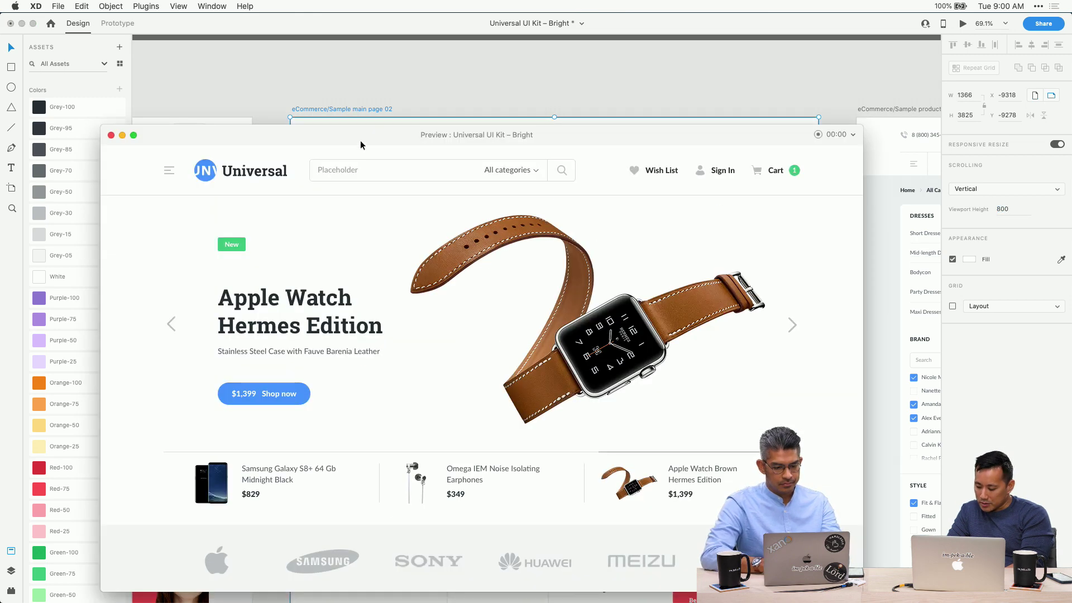
{"action": "left_click_drag", "start_coordinate": [352, 131], "coordinate": [372, 75]}
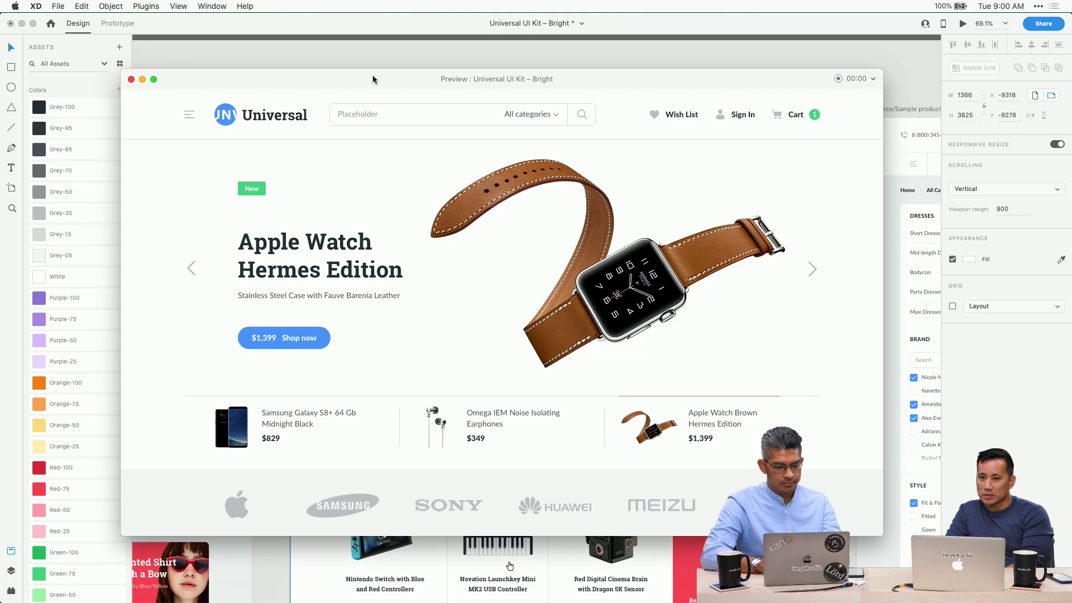
{"action": "left_click", "coordinate": [435, 328]}
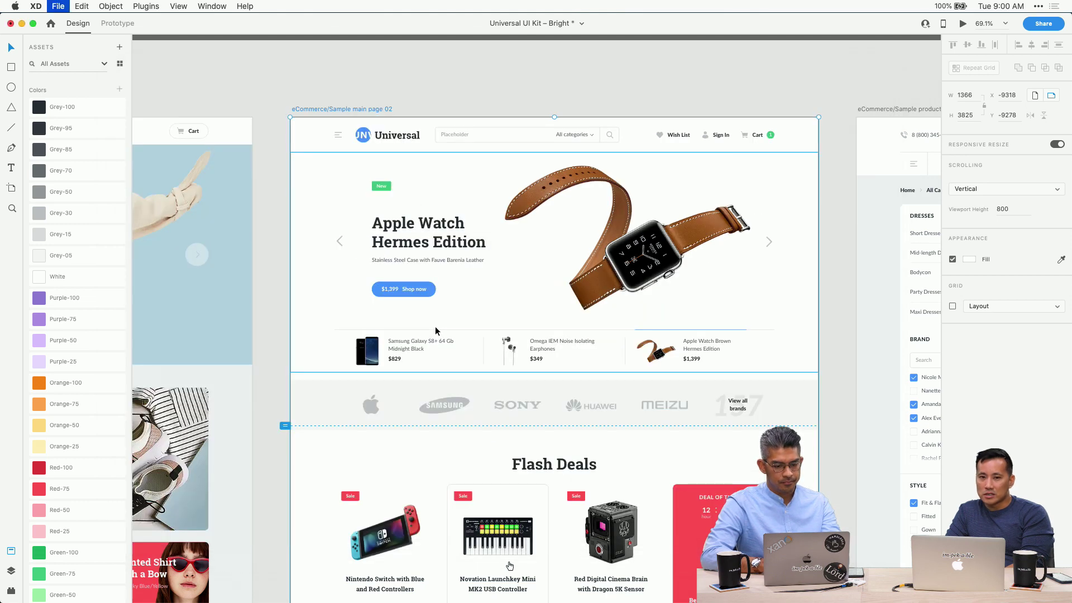
Switch to the CDS_website_demo document and close it without saving its changes
{"action": "left_click", "coordinate": [456, 308]}
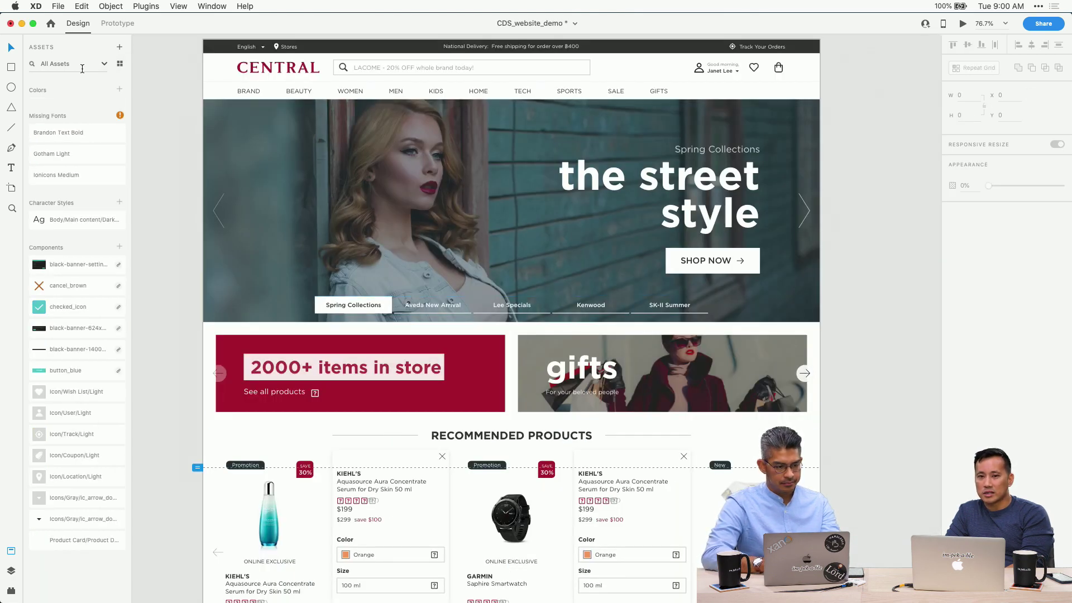
{"action": "left_click", "coordinate": [9, 24]}
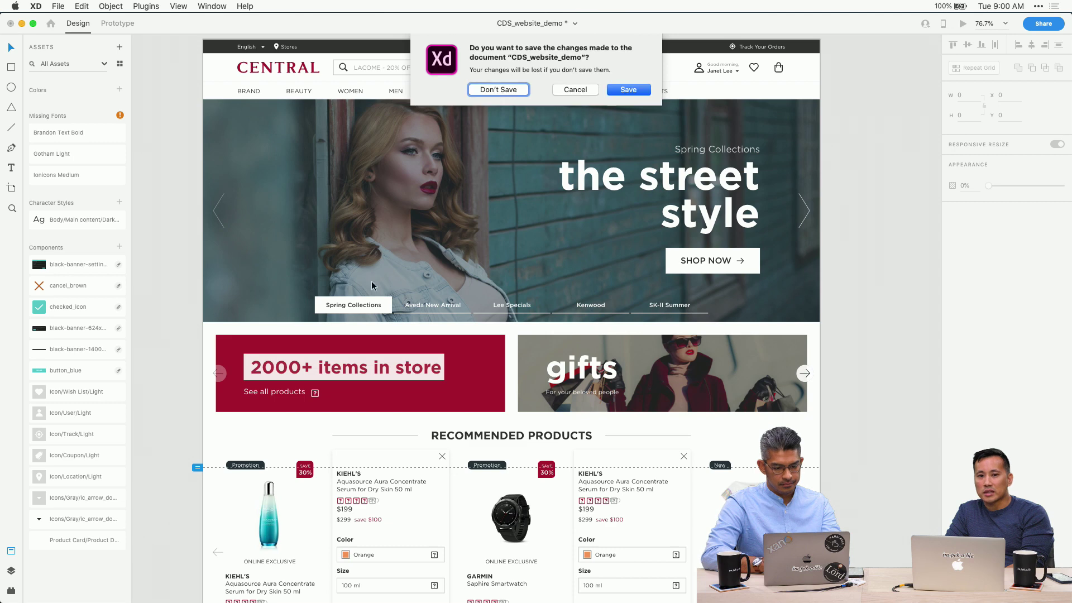
{"action": "left_click", "coordinate": [497, 91]}
Copy the navy full-width Cookies & Privacy banner from cookie_banners_by_impekable_2019_08 and paste it onto Sample main page 02 in the Universal UI Kit
{"action": "scroll", "coordinate": [434, 240], "scroll_direction": "down", "scroll_amount": 5}
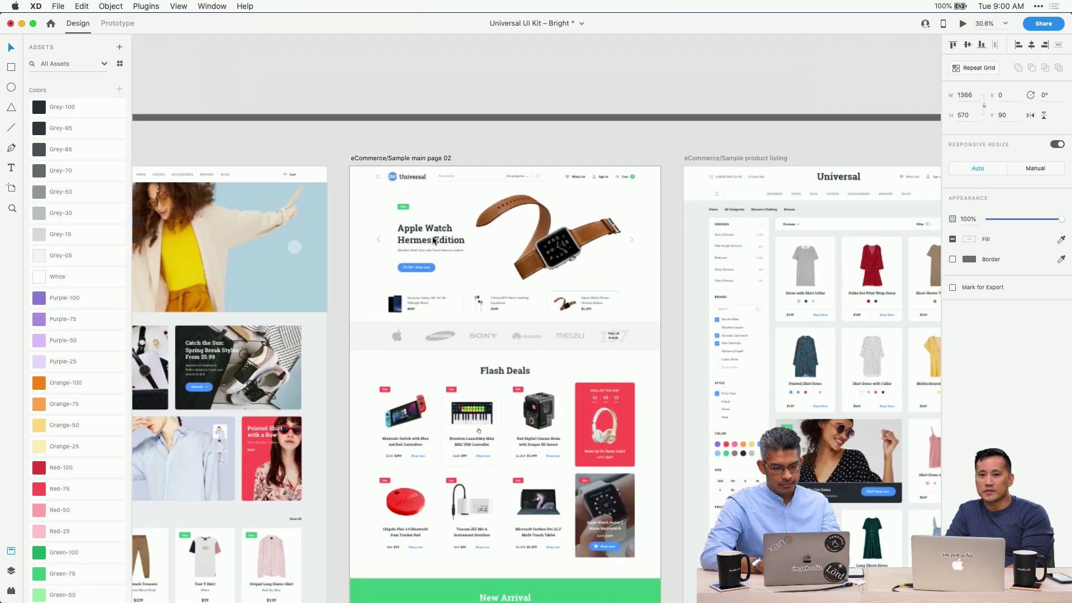
{"action": "key", "text": "super+grave"}
{"action": "scroll", "coordinate": [433, 239], "scroll_direction": "down", "scroll_amount": 3}
{"action": "scroll", "coordinate": [433, 239], "scroll_direction": "up", "scroll_amount": 5}
{"action": "left_click", "coordinate": [450, 286]}
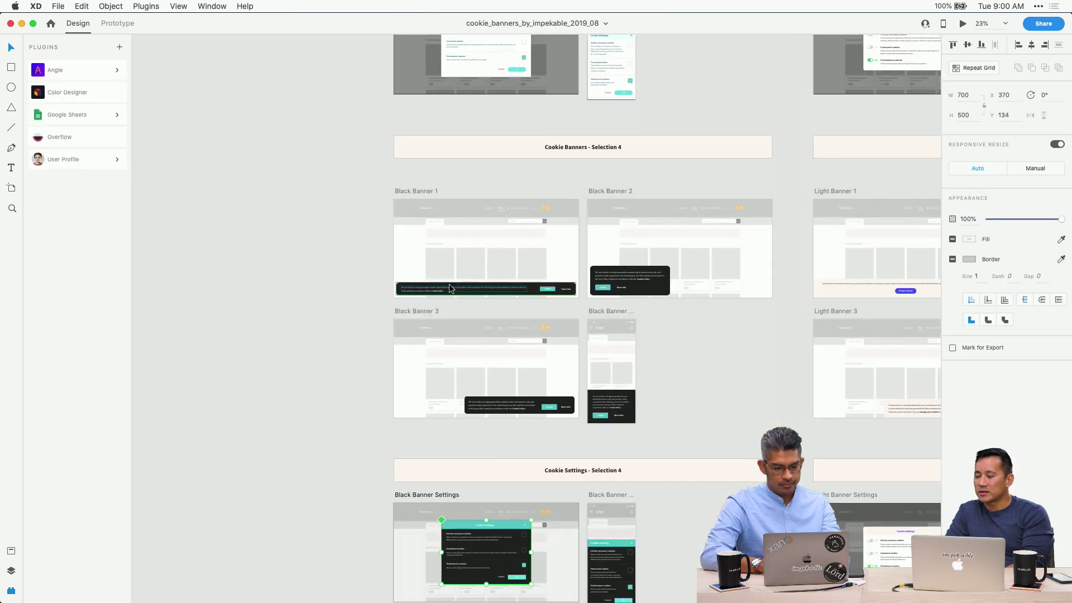
{"action": "scroll", "coordinate": [448, 307], "scroll_direction": "down", "scroll_amount": 5}
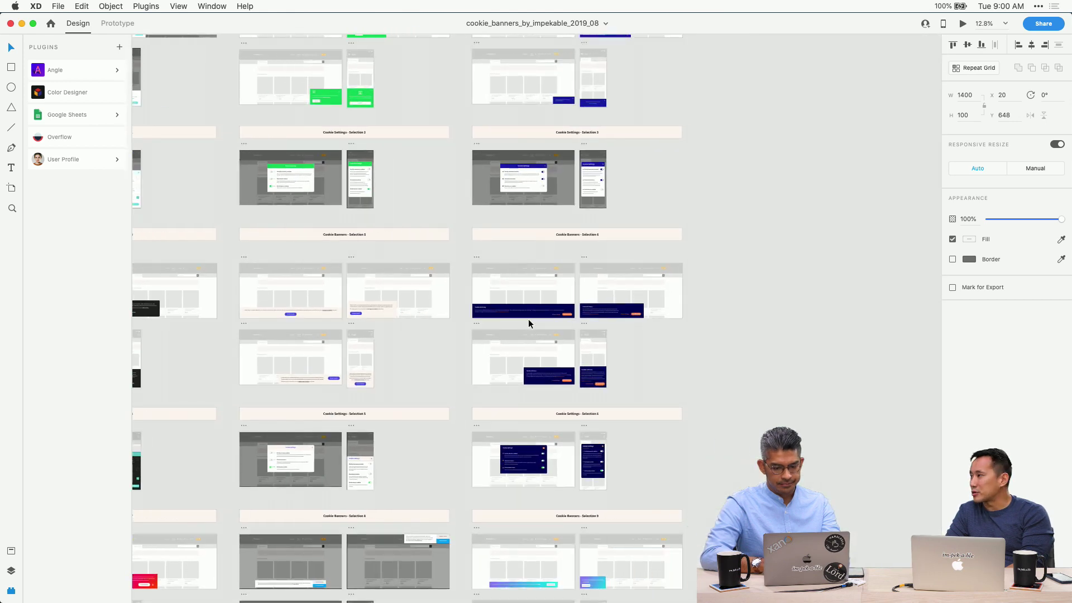
{"action": "key", "text": "super+grave"}
{"action": "scroll", "coordinate": [510, 308], "scroll_direction": "up", "scroll_amount": 5}
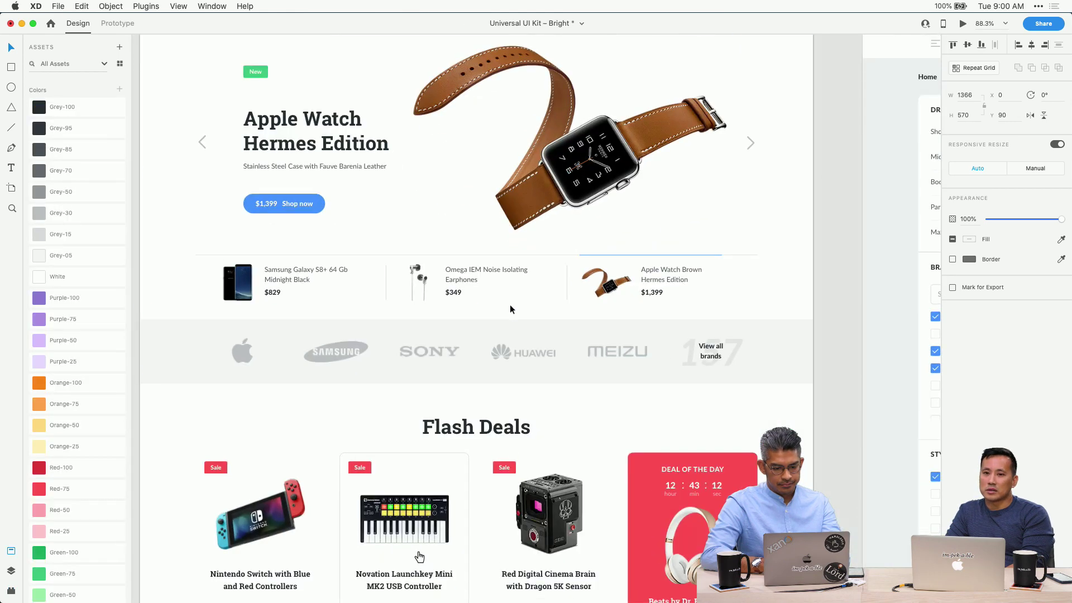
{"action": "scroll", "coordinate": [497, 265], "scroll_direction": "up", "scroll_amount": 2}
{"action": "scroll", "coordinate": [496, 265], "scroll_direction": "left", "scroll_amount": 2}
{"action": "key", "text": "super+v"}
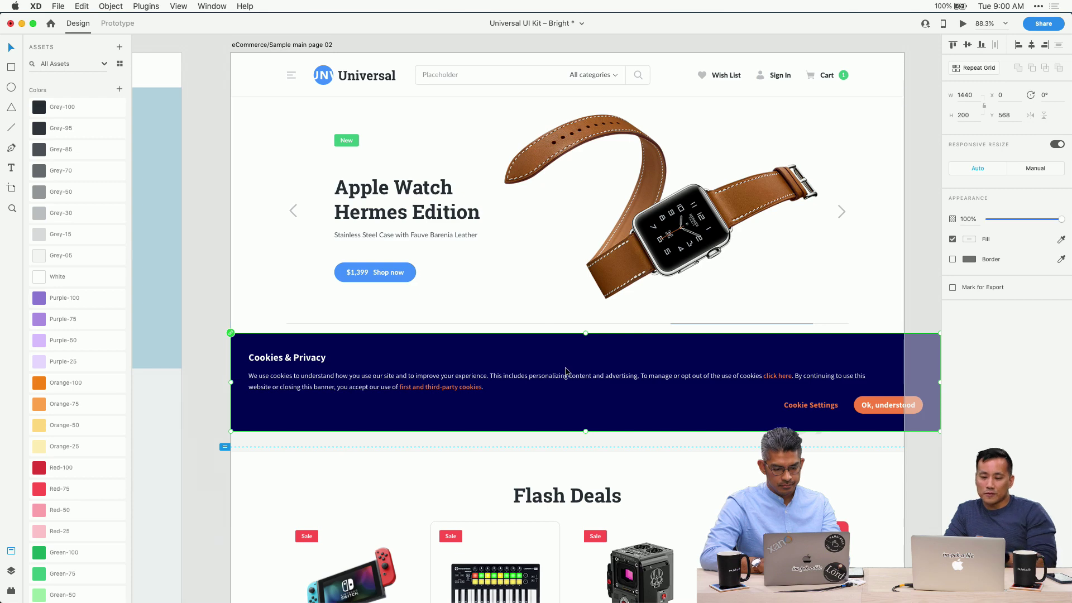
Move the pasted Cookies & Privacy banner down to about Y 601, at the viewport's lower edge, and preview the page
{"action": "mouse_move", "coordinate": [566, 371]}
{"action": "left_mouse_down"}
{"action": "mouse_move", "coordinate": [565, 344]}
{"action": "mouse_move", "coordinate": [562, 386]}
{"action": "left_mouse_up"}
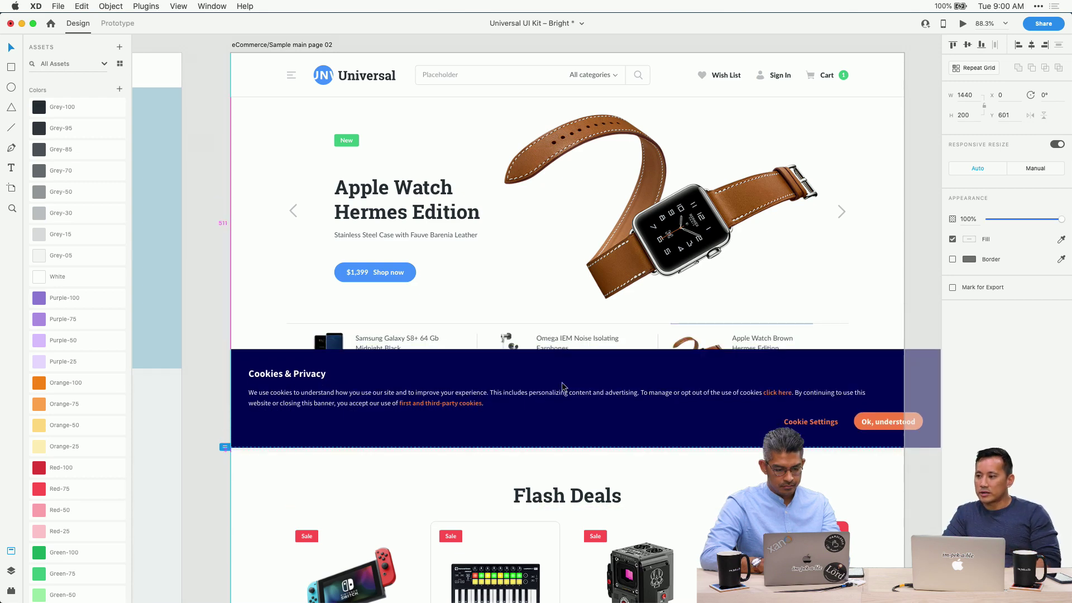
{"action": "key", "text": "super+Return"}
{"action": "key", "text": "super+w"}
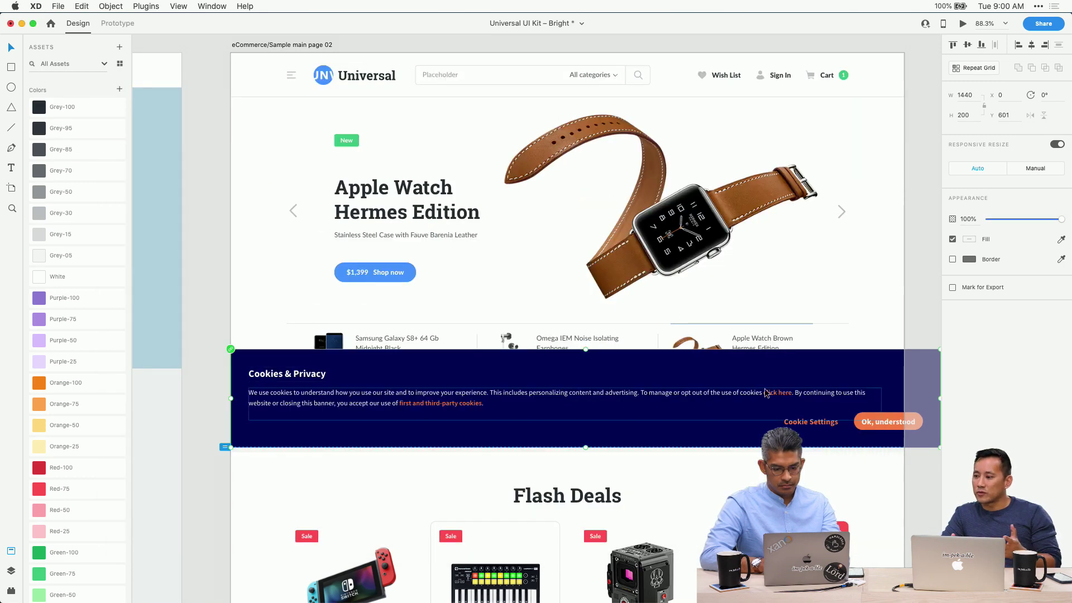
Narrow the Cookies & Privacy banner to the artboard's 1366 width and check the page in a full-screen preview
{"action": "left_click_drag", "start_coordinate": [939, 397], "coordinate": [887, 409]}
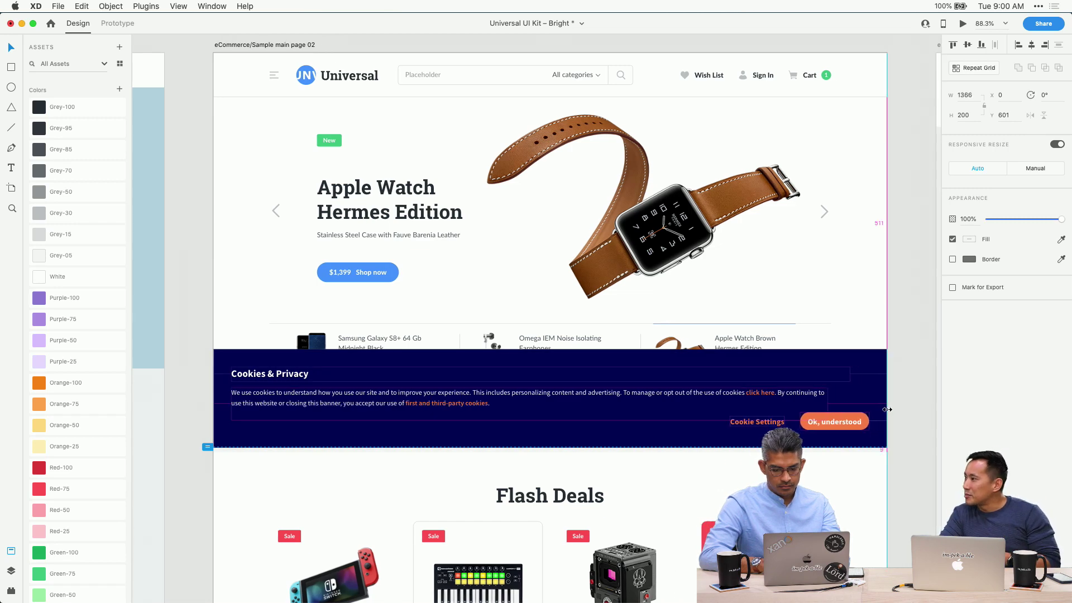
{"action": "left_click", "coordinate": [690, 291]}
{"action": "key", "text": "super+Return"}
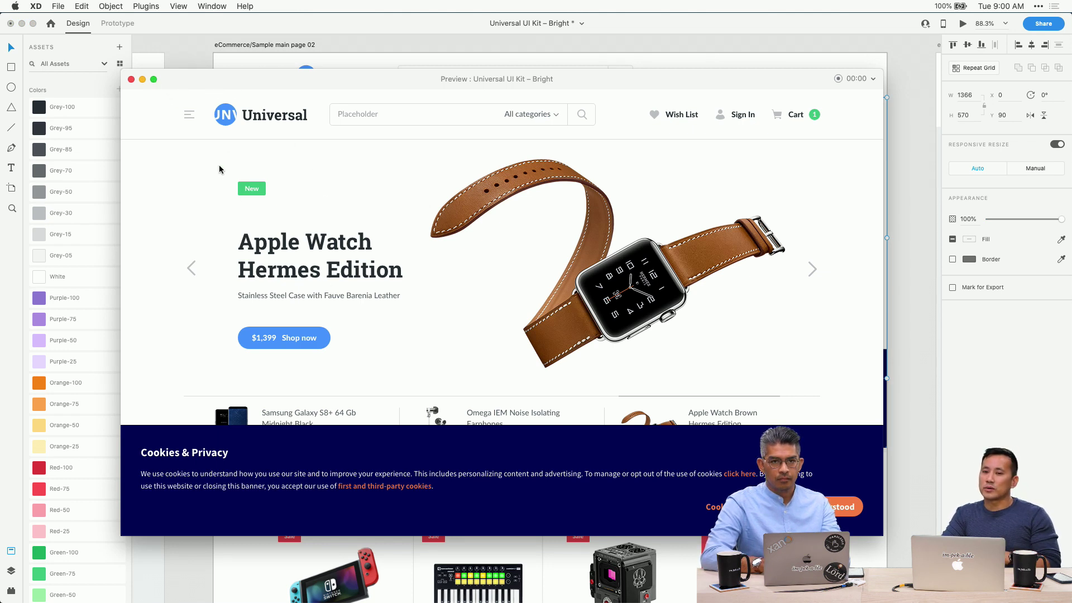
{"action": "left_click", "coordinate": [153, 82]}
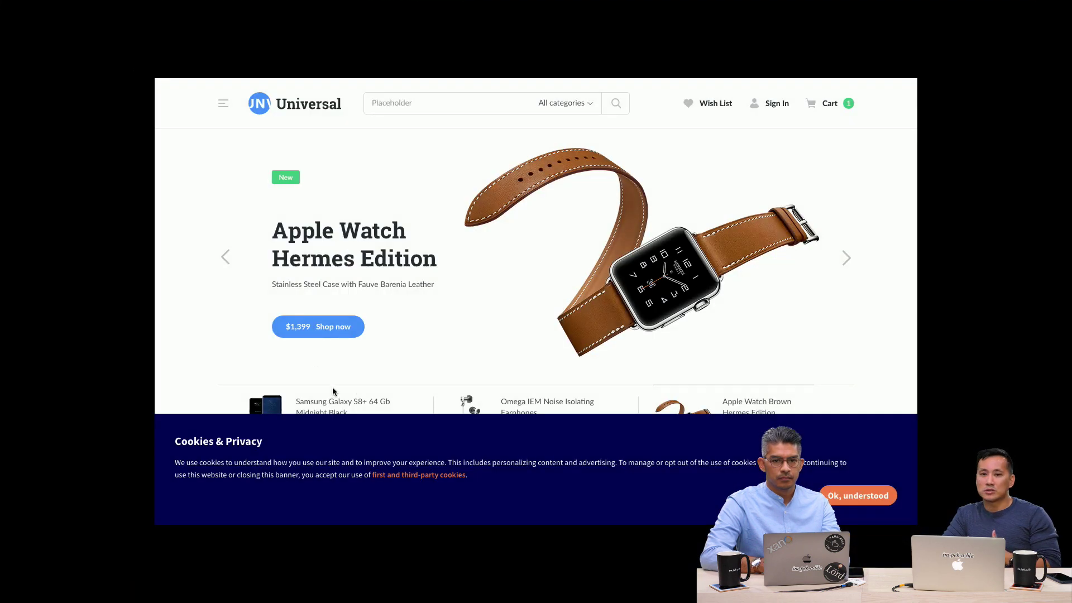
{"action": "key", "text": "Escape"}
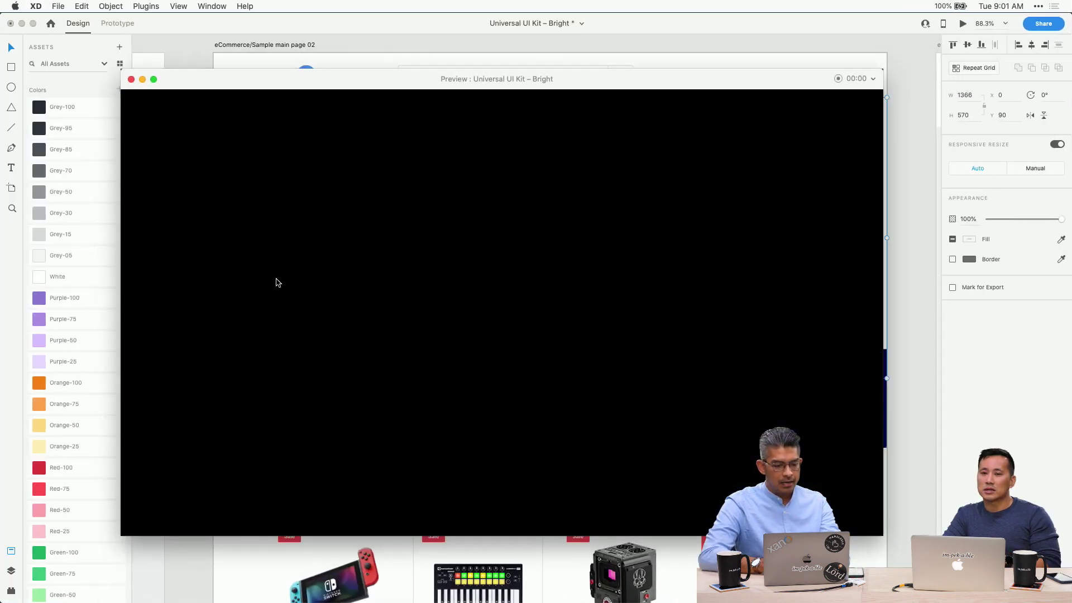
{"action": "key", "text": "Escape"}
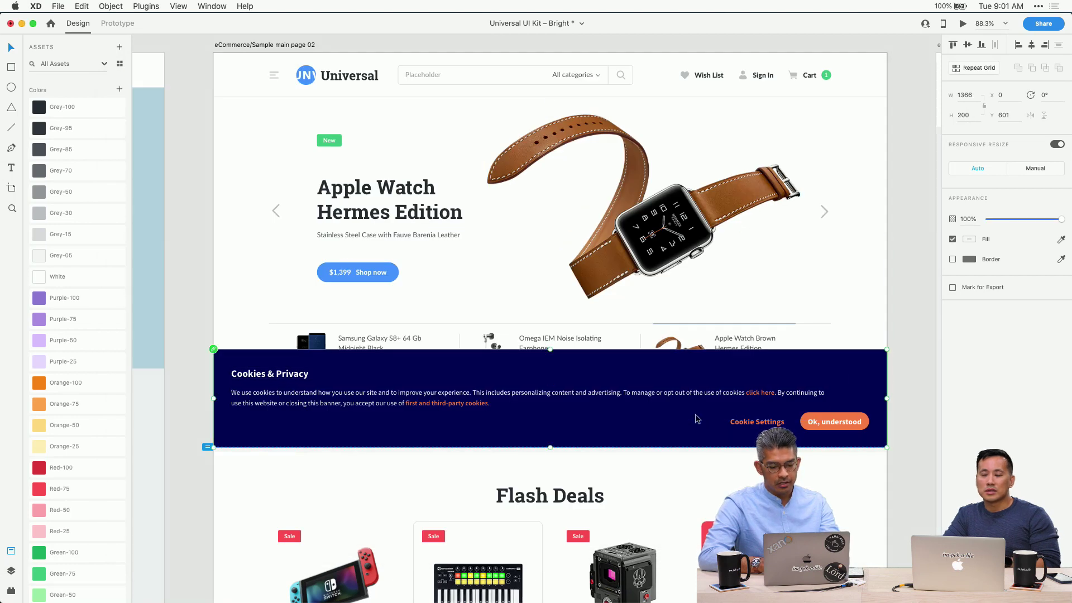
Redo the Cookies & Privacy banner's placement, positioning it at about Y 599 and narrowing it to the artboard's 1366 width
{"action": "key", "text": "super+z"}
{"action": "key", "text": "super+v"}
{"action": "left_click_drag", "start_coordinate": [691, 409], "coordinate": [690, 424]}
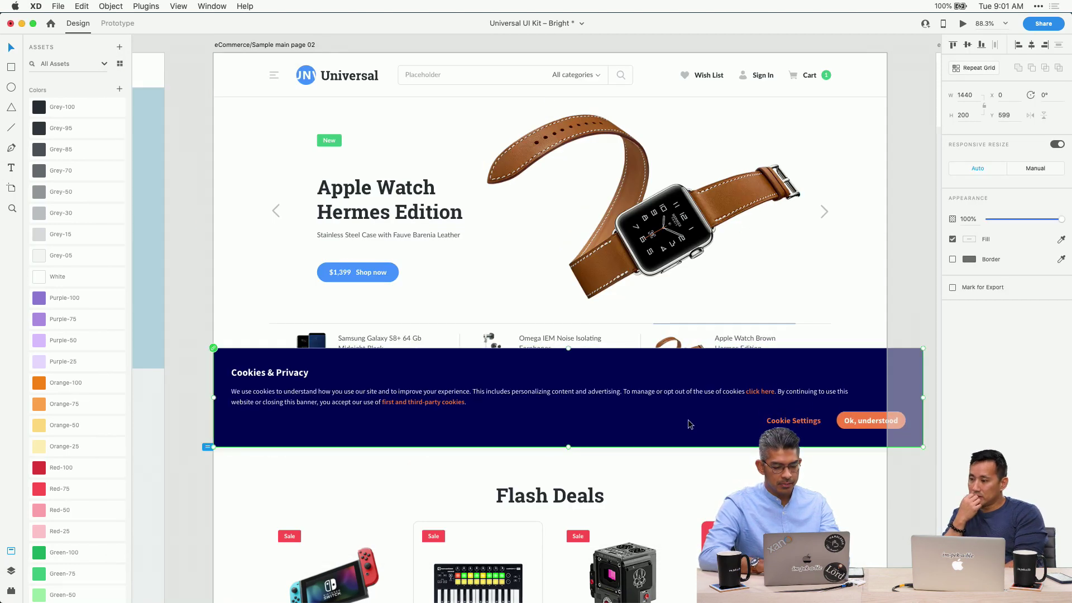
{"action": "left_click_drag", "start_coordinate": [922, 399], "coordinate": [886, 398]}
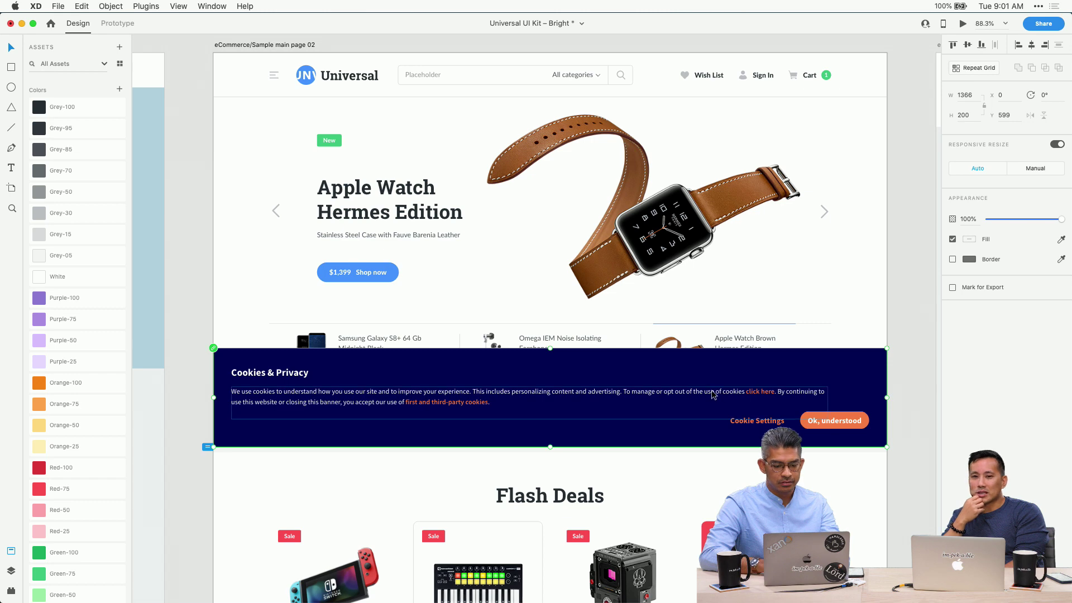
Check Sample main page 02 with the repositioned cookie banner in a full-screen preview and close the preview
{"action": "key", "text": "super+Return"}
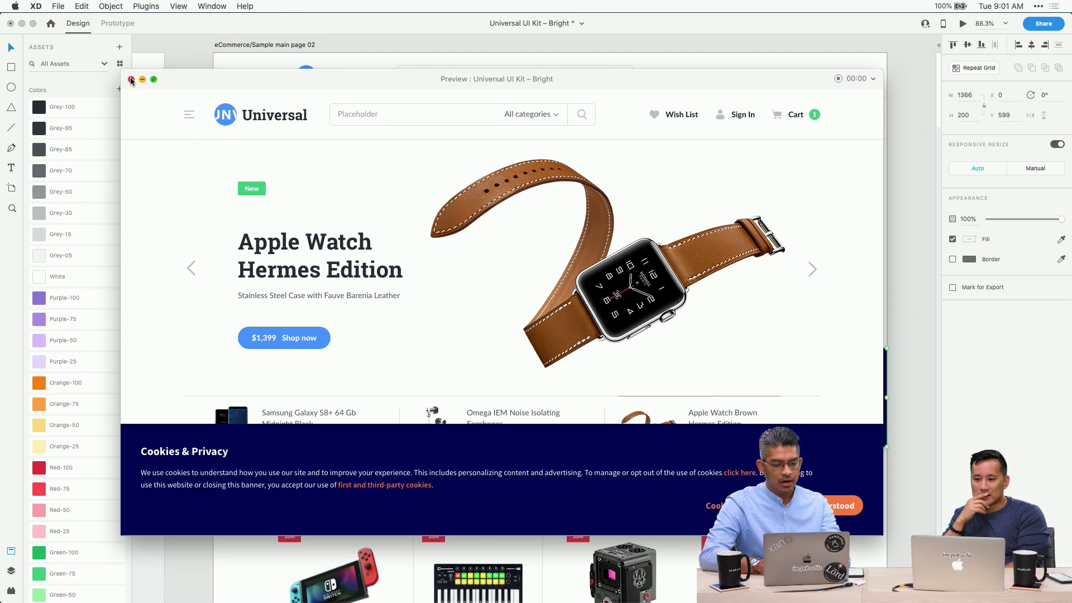
{"action": "left_click", "coordinate": [153, 79]}
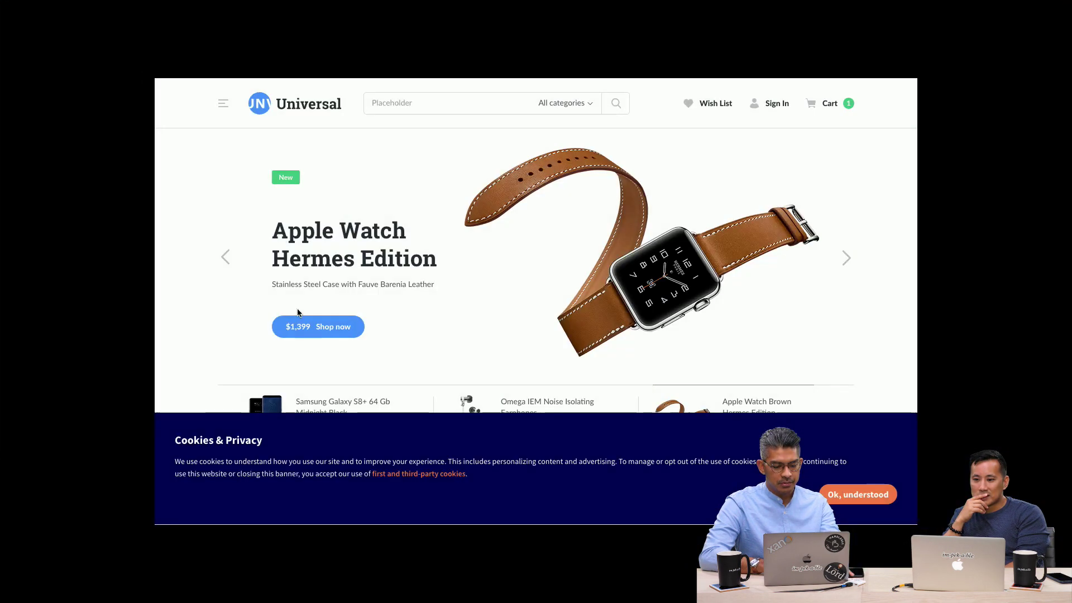
{"action": "key", "text": "Escape"}
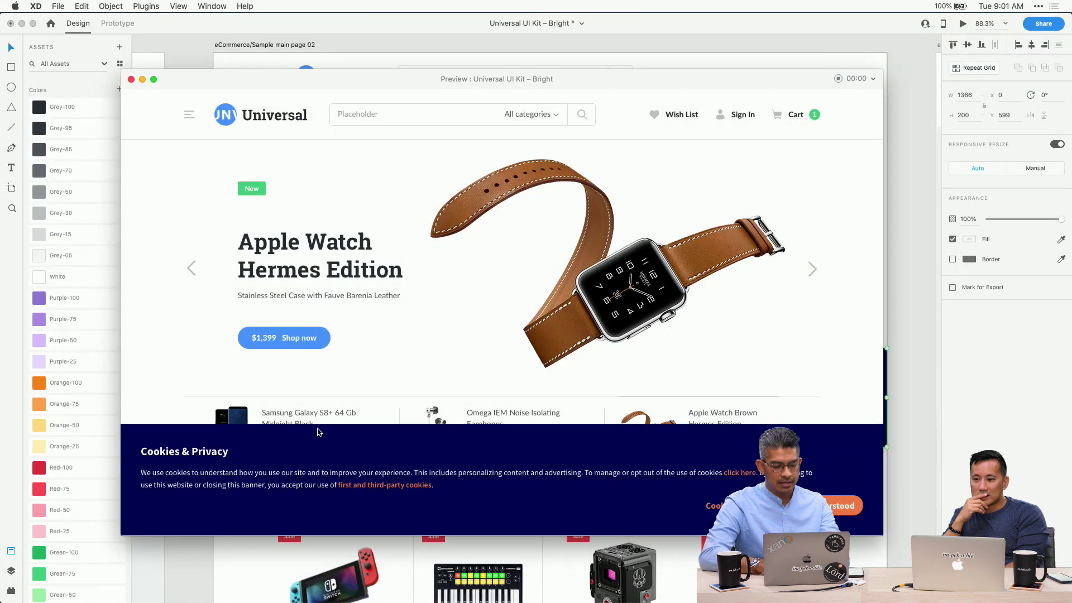
{"action": "key", "text": "super+w"}
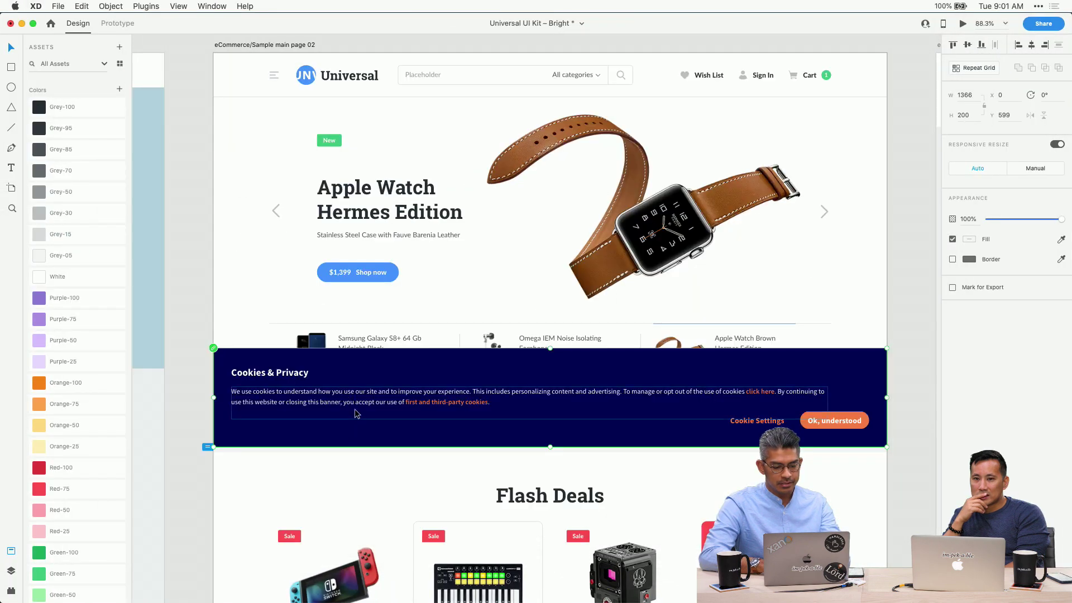
Move the Cookies & Privacy banner down to Y 602 and check the page in a preview
{"action": "left_click_drag", "start_coordinate": [354, 411], "coordinate": [356, 414]}
{"action": "key", "text": "super+Return"}
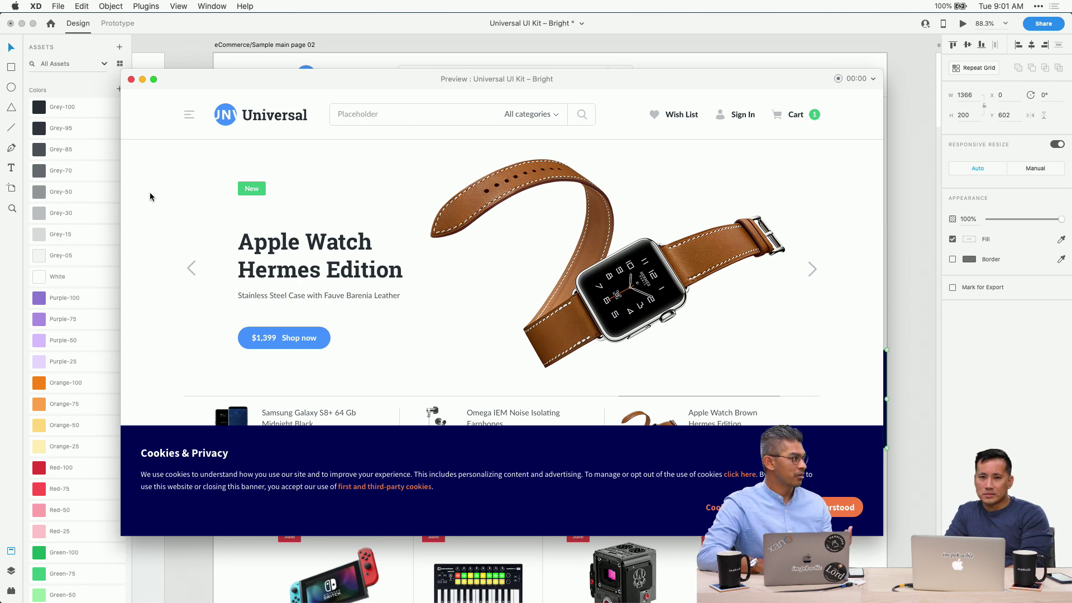
{"action": "left_click", "coordinate": [131, 80]}
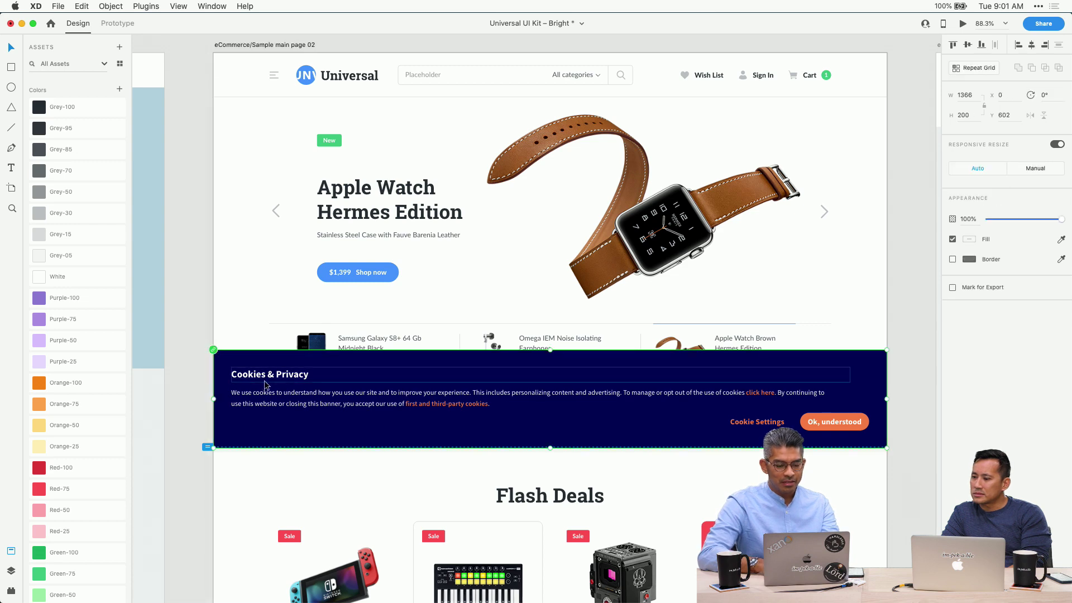
Move the Cookies & Privacy banner to the very top of Sample main page 02, then preview and scroll the page
{"action": "left_click_drag", "start_coordinate": [320, 386], "coordinate": [322, 90]}
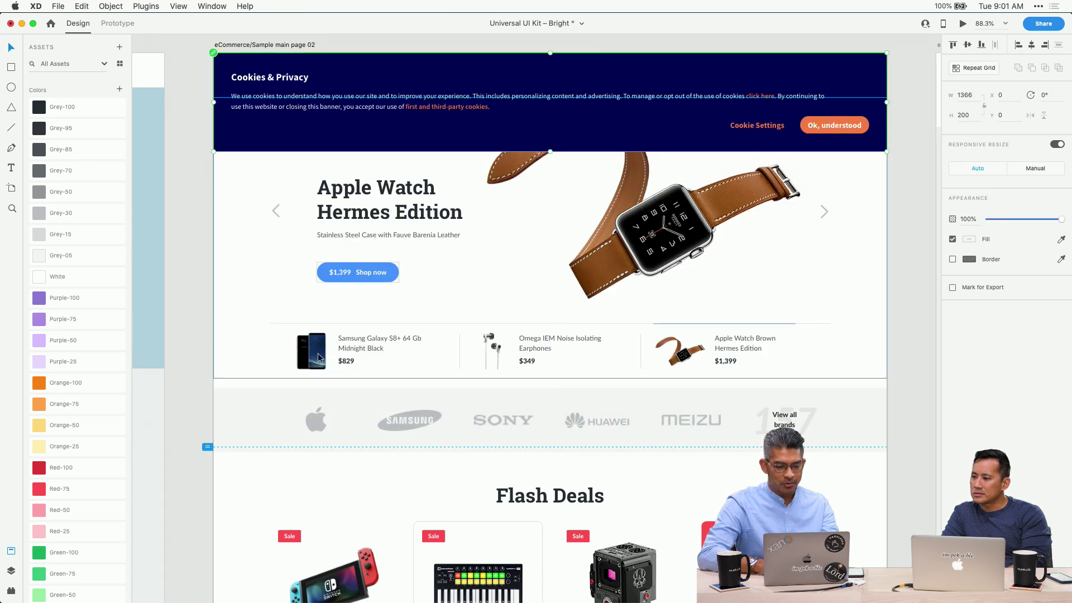
{"action": "left_click", "coordinate": [385, 413]}
{"action": "key", "text": "super+Return"}
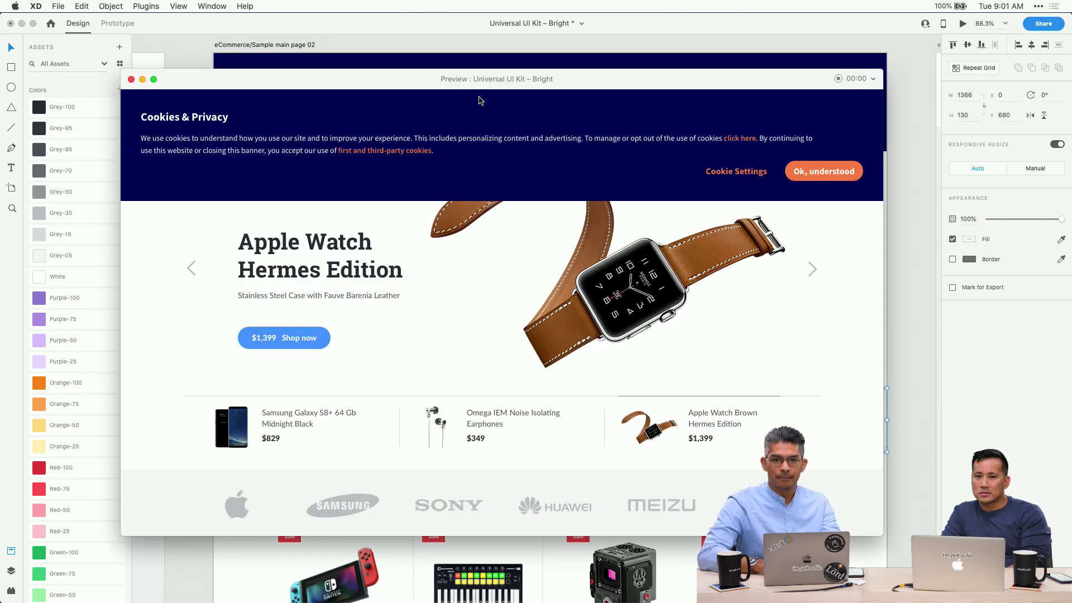
{"action": "scroll", "coordinate": [481, 101], "scroll_direction": "down", "scroll_amount": 2}
{"action": "left_click_drag", "start_coordinate": [438, 79], "coordinate": [340, 37]}
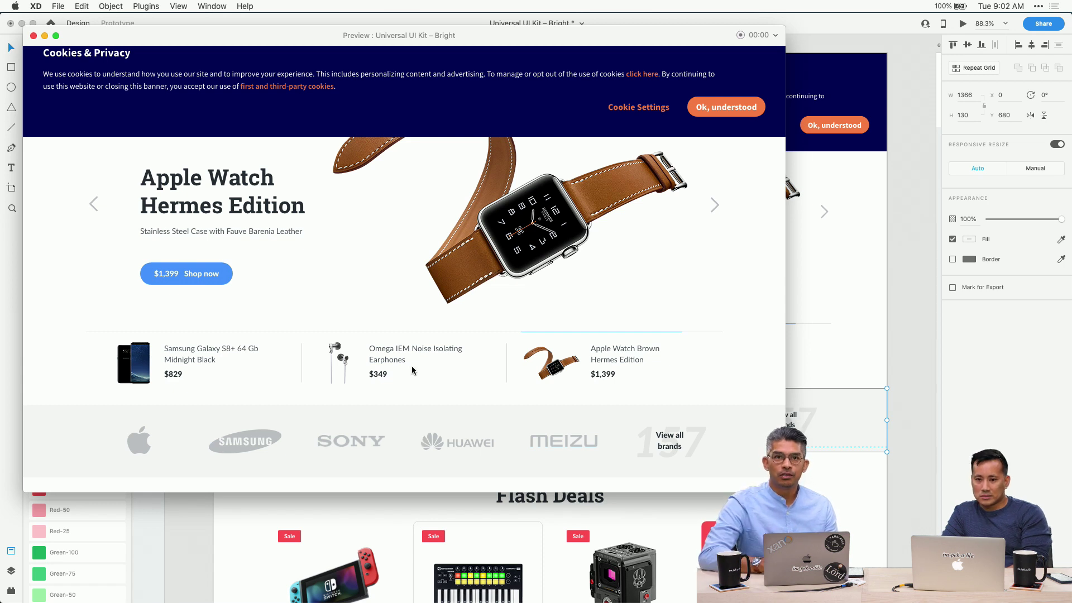
{"action": "scroll", "coordinate": [415, 374], "scroll_direction": "up", "scroll_amount": 1}
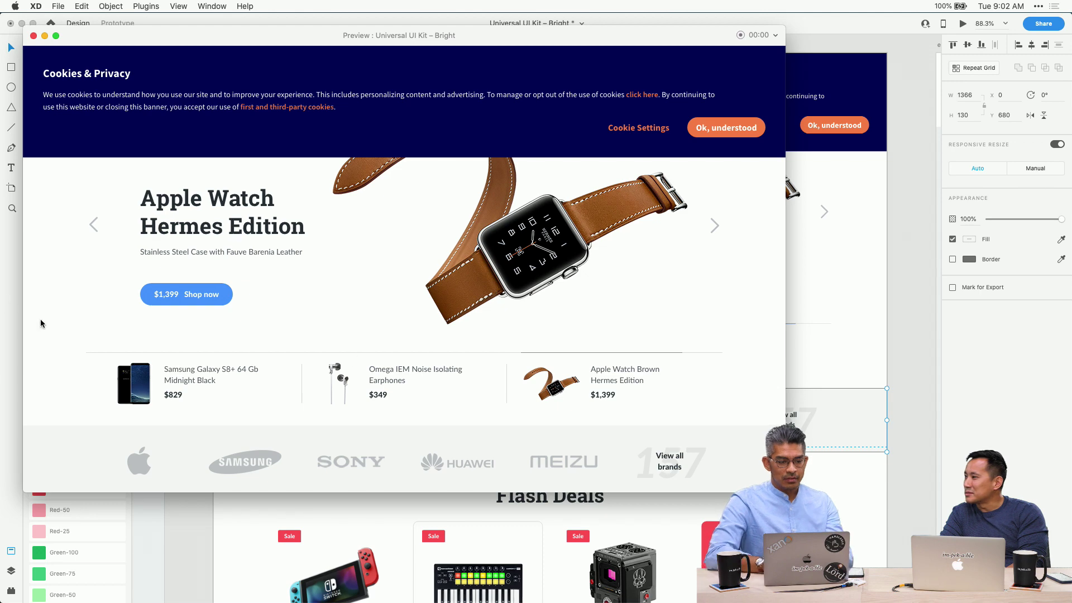
{"action": "left_click", "coordinate": [33, 36]}
Switch to Chrome and look through the Impekable homepage, including its services, enterprise clients and trusted partners
{"action": "key", "text": "super+Tab"}
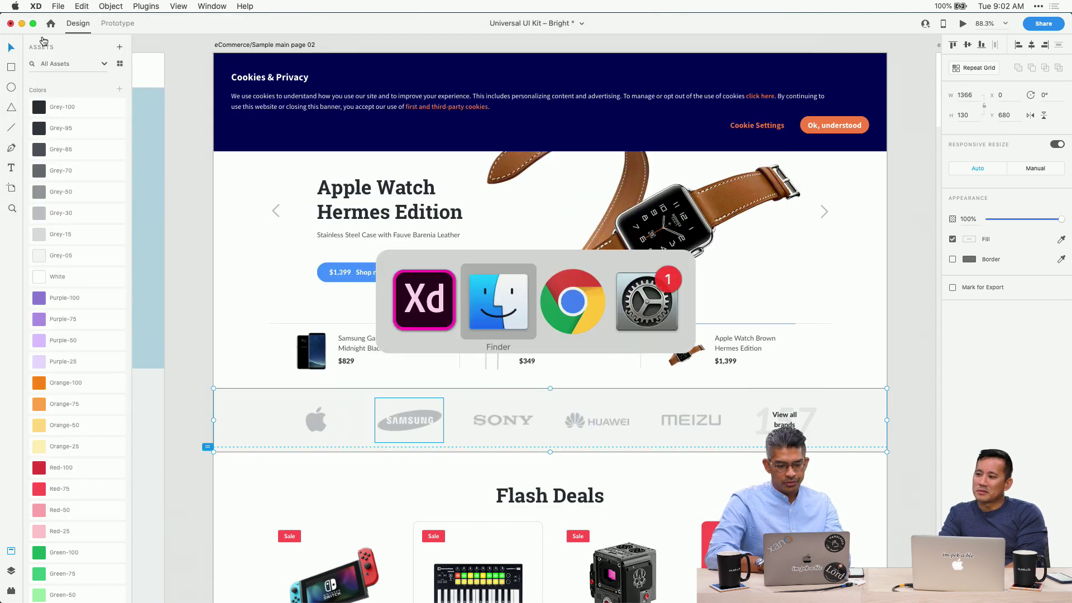
{"action": "key", "text": "super+Tab"}
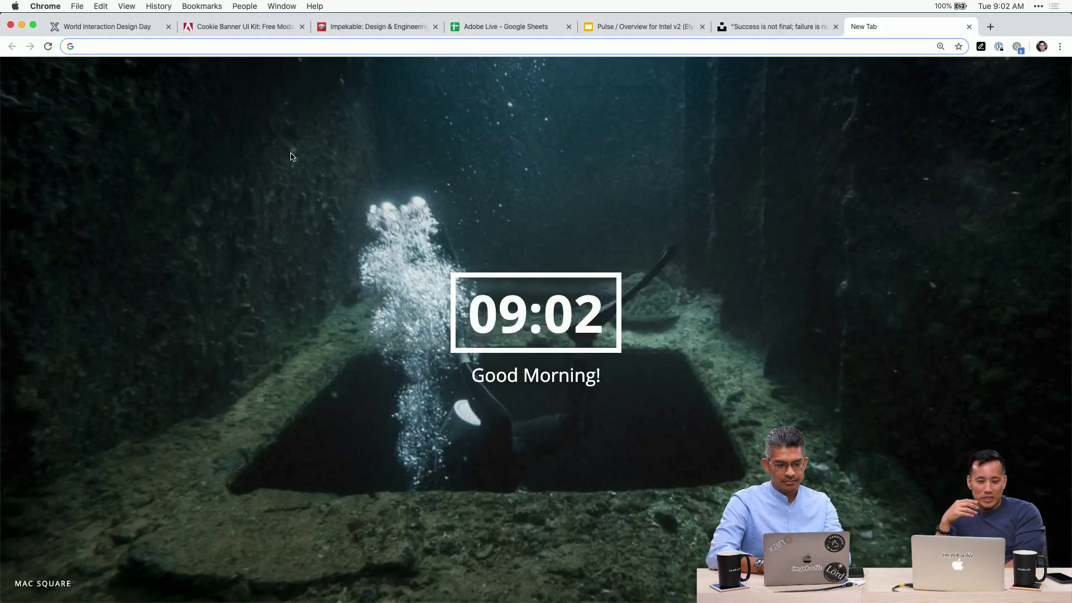
{"action": "key", "text": "super+3"}
{"action": "scroll", "coordinate": [452, 253], "scroll_direction": "down", "scroll_amount": 3}
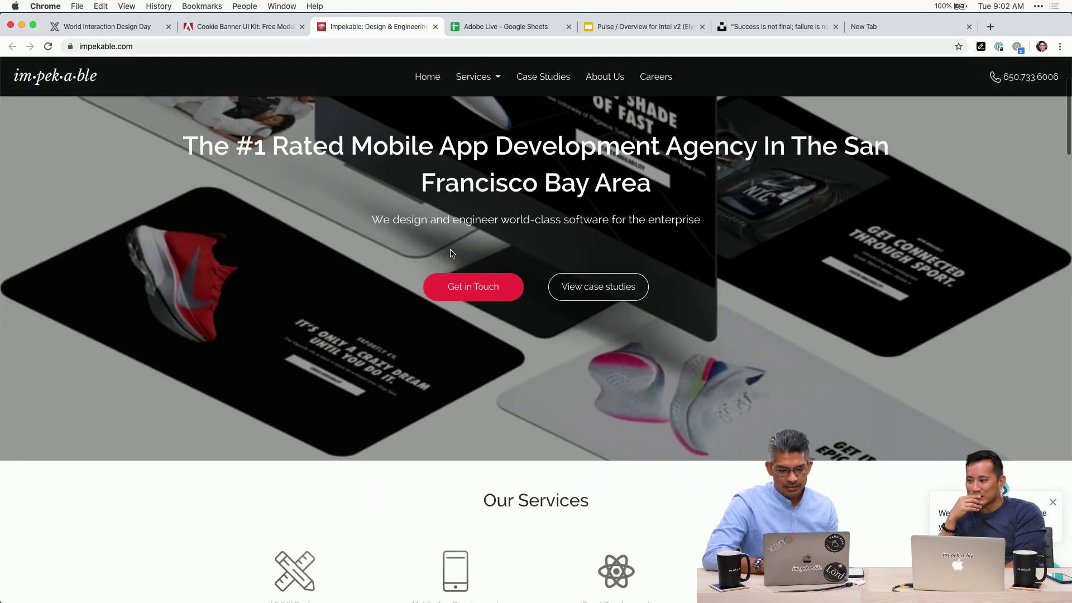
{"action": "scroll", "coordinate": [452, 253], "scroll_direction": "up", "scroll_amount": 3}
{"action": "scroll", "coordinate": [451, 250], "scroll_direction": "down", "scroll_amount": 15}
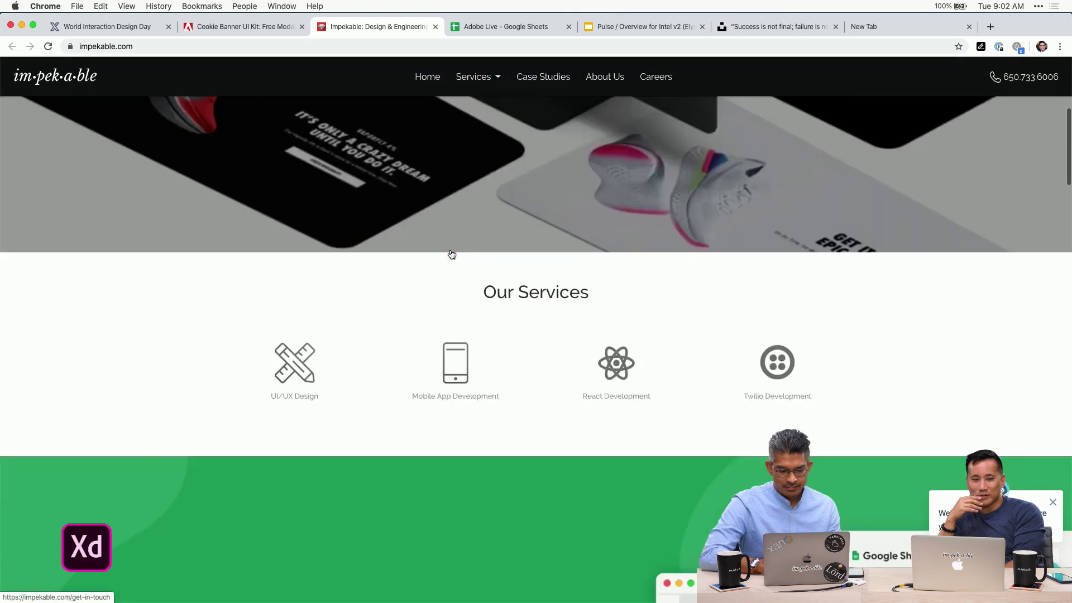
{"action": "scroll", "coordinate": [451, 253], "scroll_direction": "down", "scroll_amount": 8}
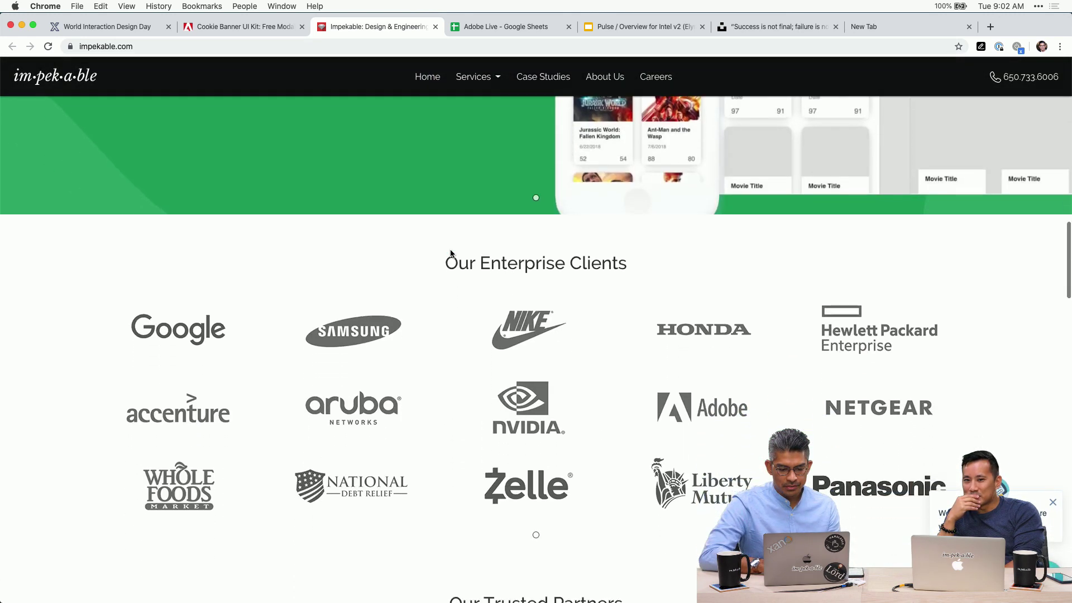
{"action": "scroll", "coordinate": [451, 253], "scroll_direction": "down", "scroll_amount": 1}
{"action": "scroll", "coordinate": [451, 253], "scroll_direction": "up", "scroll_amount": 3}
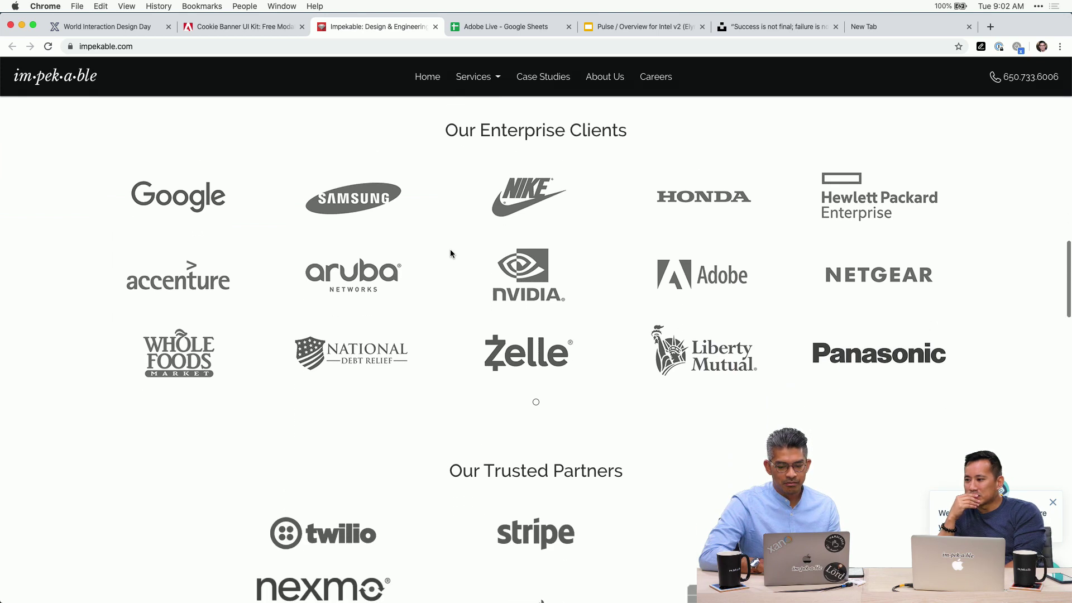
{"action": "scroll", "coordinate": [451, 253], "scroll_direction": "down", "scroll_amount": 1}
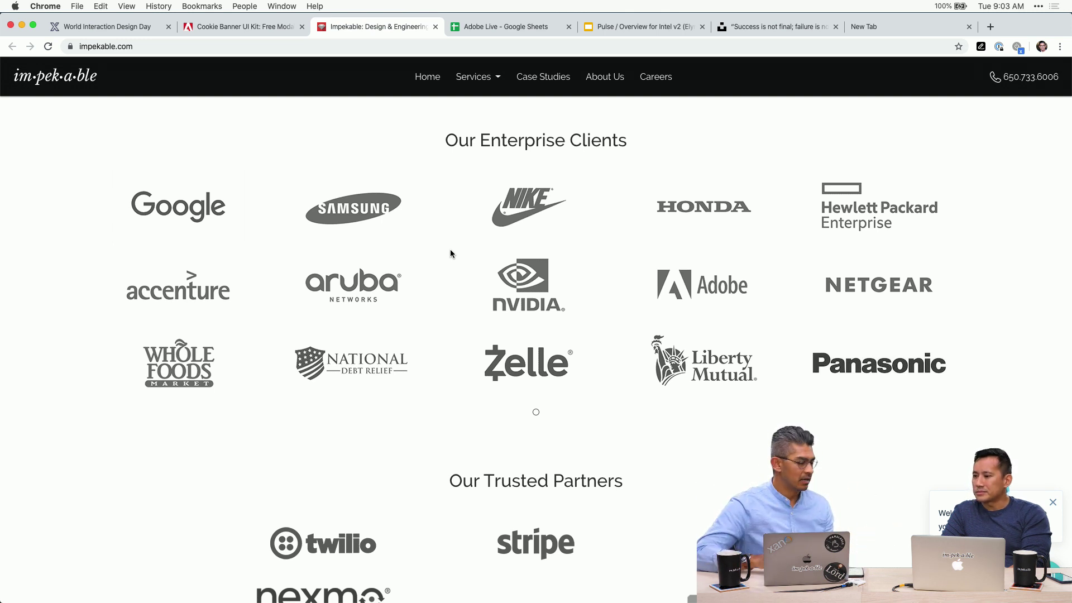
{"action": "scroll", "coordinate": [451, 254], "scroll_direction": "down", "scroll_amount": 9}
{"action": "scroll", "coordinate": [451, 253], "scroll_direction": "up", "scroll_amount": 15}
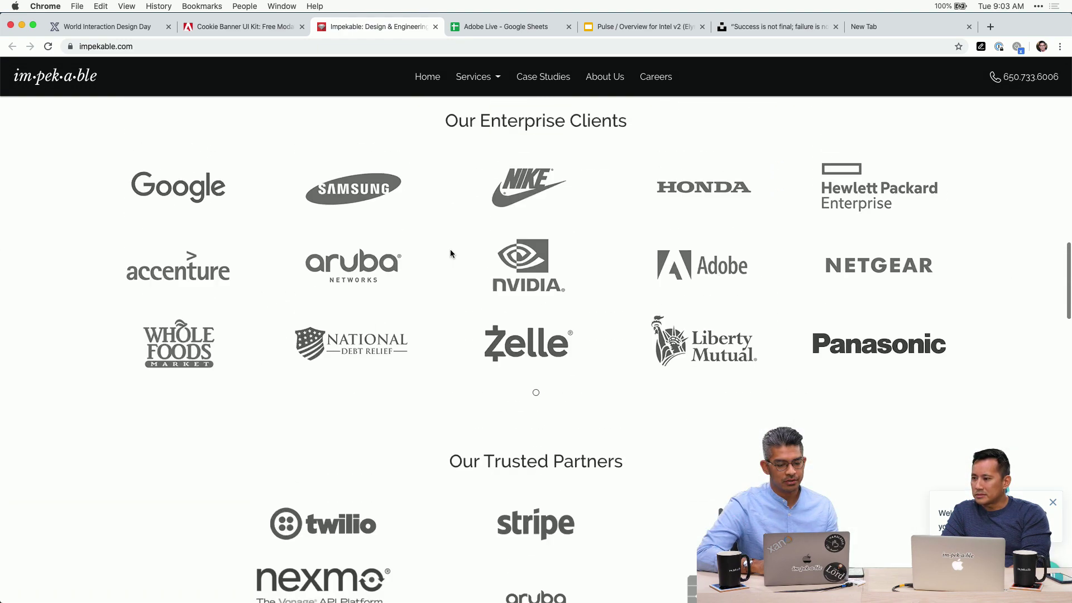
{"action": "scroll", "coordinate": [451, 253], "scroll_direction": "up", "scroll_amount": 10}
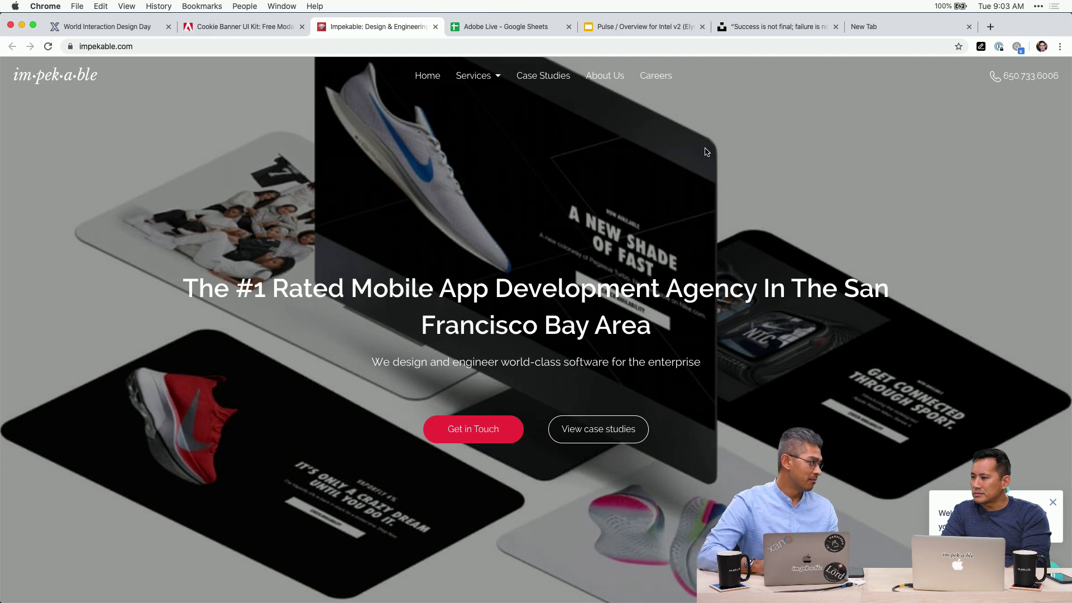
{"action": "scroll", "coordinate": [501, 183], "scroll_direction": "down", "scroll_amount": 10}
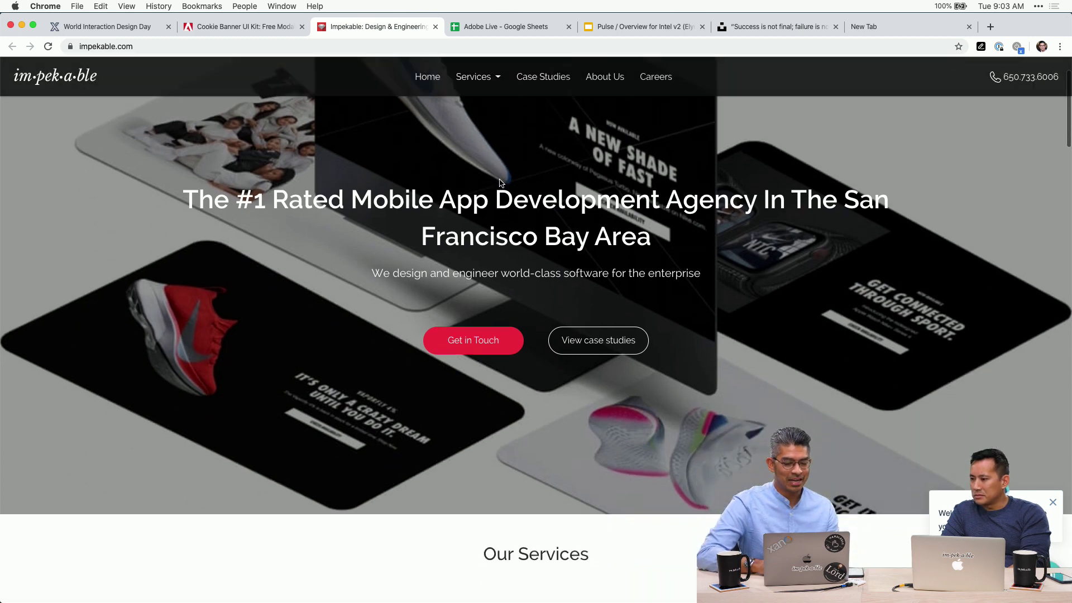
{"action": "scroll", "coordinate": [499, 180], "scroll_direction": "up", "scroll_amount": 10}
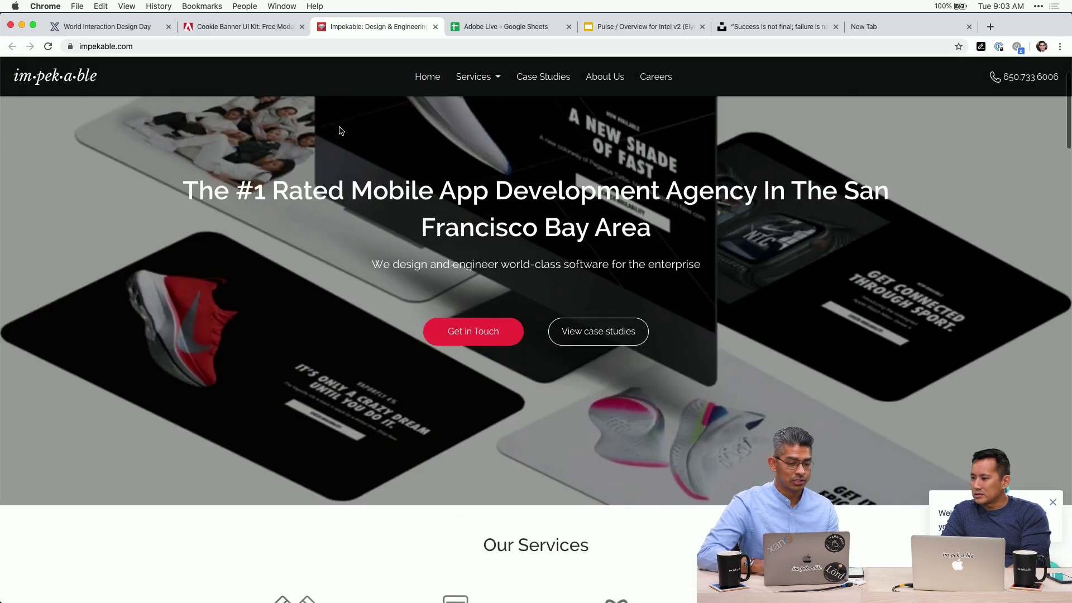
Return to XD, move the cookie banner back down to Y 601 on Sample main page 02, and preview that artboard
{"action": "key", "text": "super+Tab"}
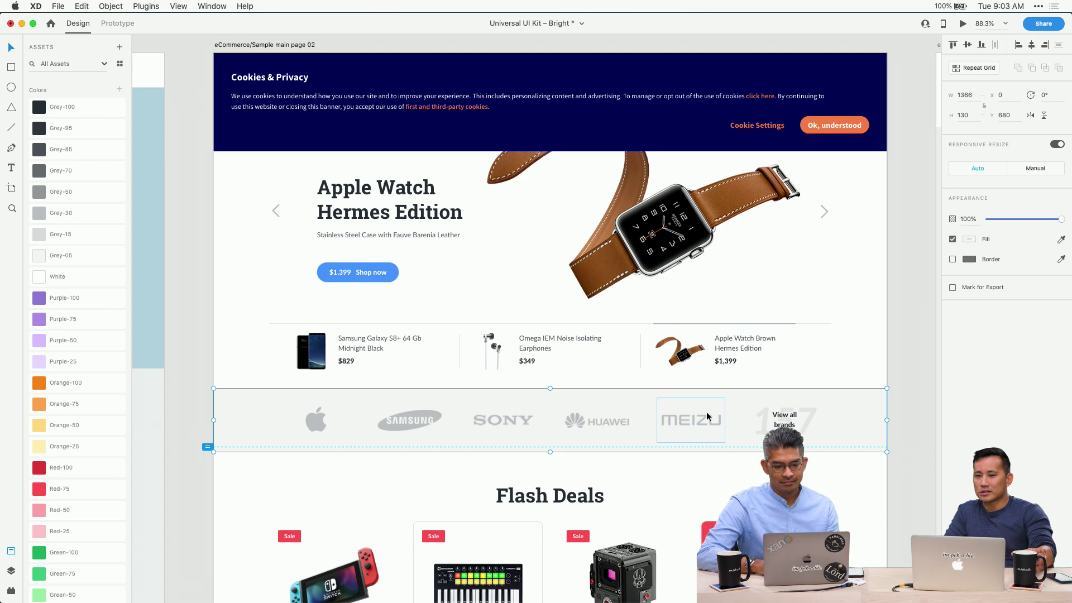
{"action": "left_click_drag", "start_coordinate": [826, 93], "coordinate": [818, 390]}
{"action": "scroll", "coordinate": [781, 313], "scroll_direction": "up", "scroll_amount": 3}
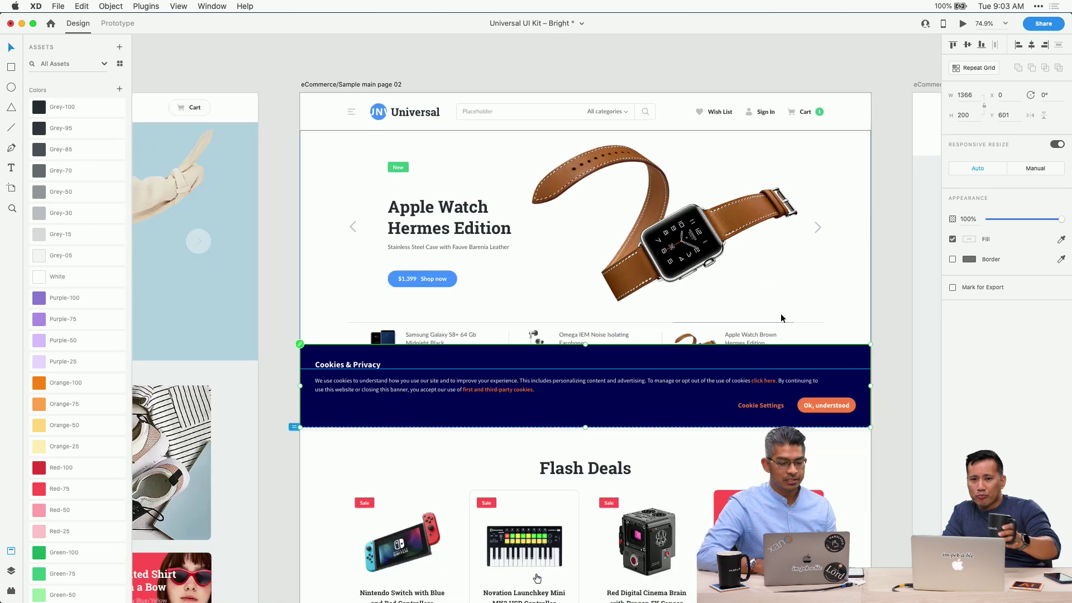
{"action": "left_click", "coordinate": [397, 84]}
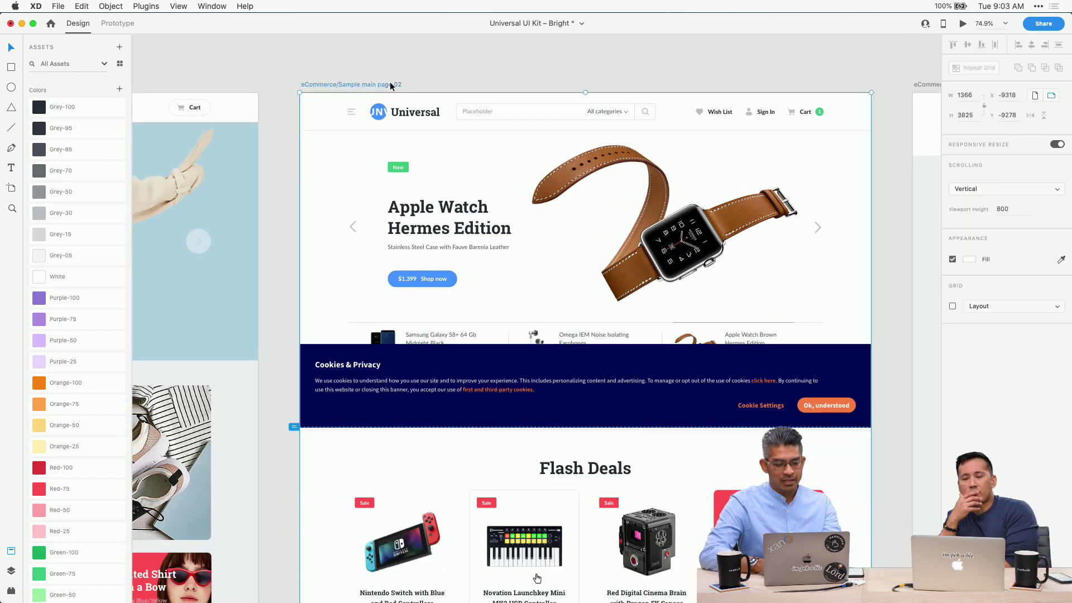
{"action": "key", "text": "super+Return"}
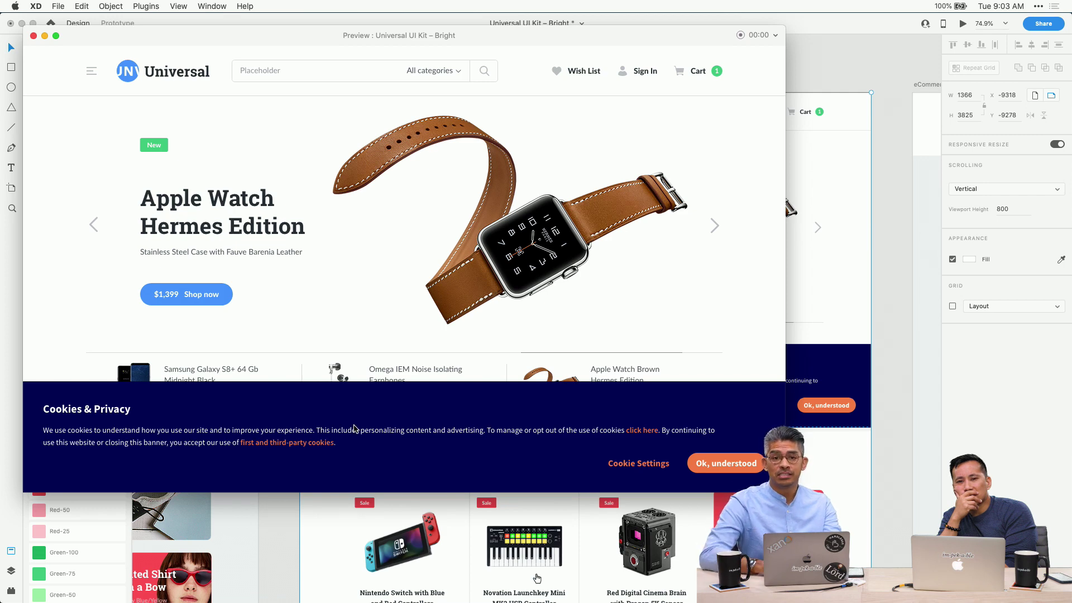
{"action": "key", "text": "super+w"}
Draw a new blank artboard of about 1421 × 1194 in the empty space below Sample main page 02
{"action": "scroll", "coordinate": [585, 395], "scroll_direction": "down", "scroll_amount": 5}
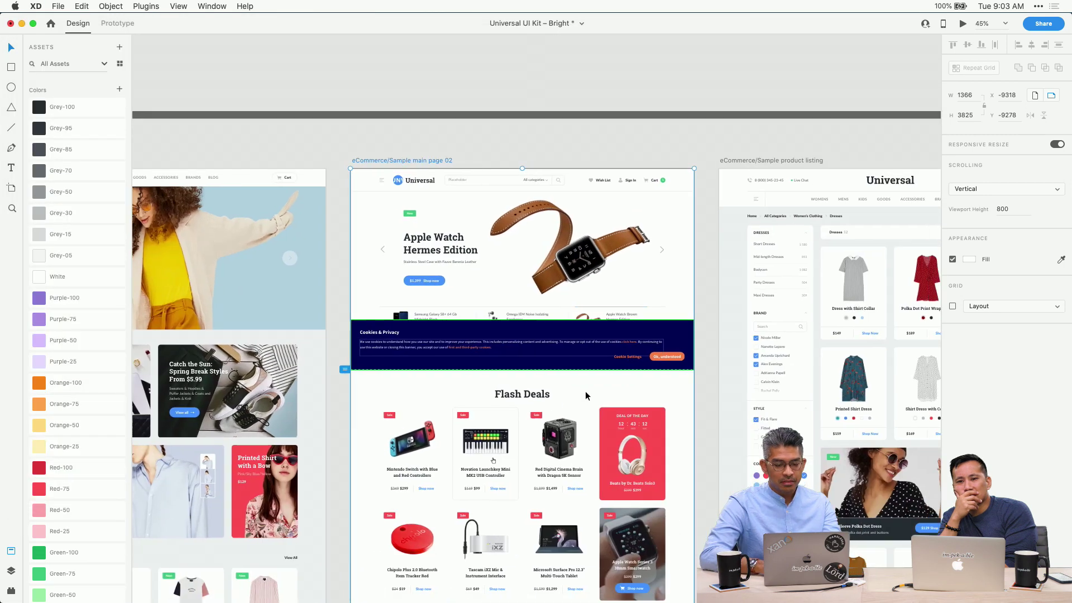
{"action": "scroll", "coordinate": [470, 279], "scroll_direction": "down", "scroll_amount": 5}
{"action": "scroll", "coordinate": [470, 282], "scroll_direction": "right", "scroll_amount": 5}
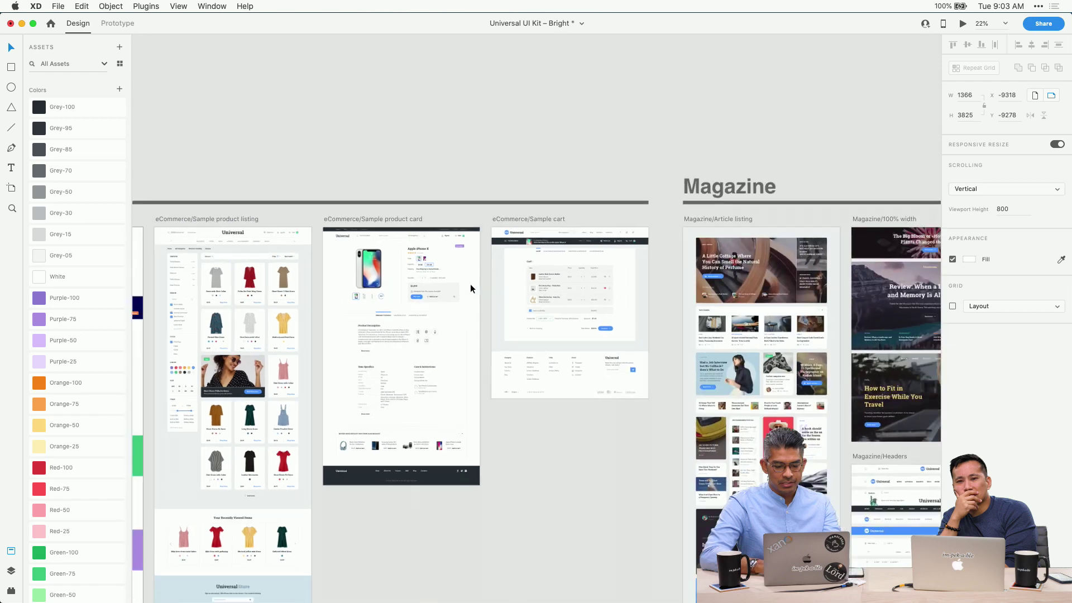
{"action": "scroll", "coordinate": [470, 284], "scroll_direction": "down", "scroll_amount": 4}
{"action": "right_click", "coordinate": [249, 481]}
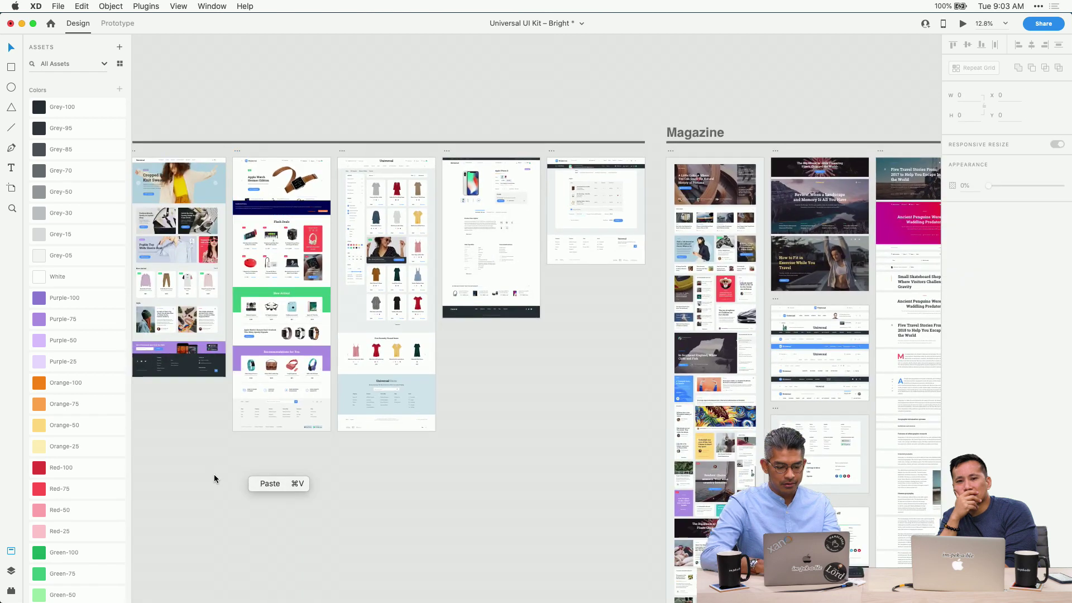
{"action": "key", "text": "Escape"}
{"action": "key", "text": "a"}
{"action": "left_click_drag", "start_coordinate": [225, 445], "coordinate": [328, 531]}
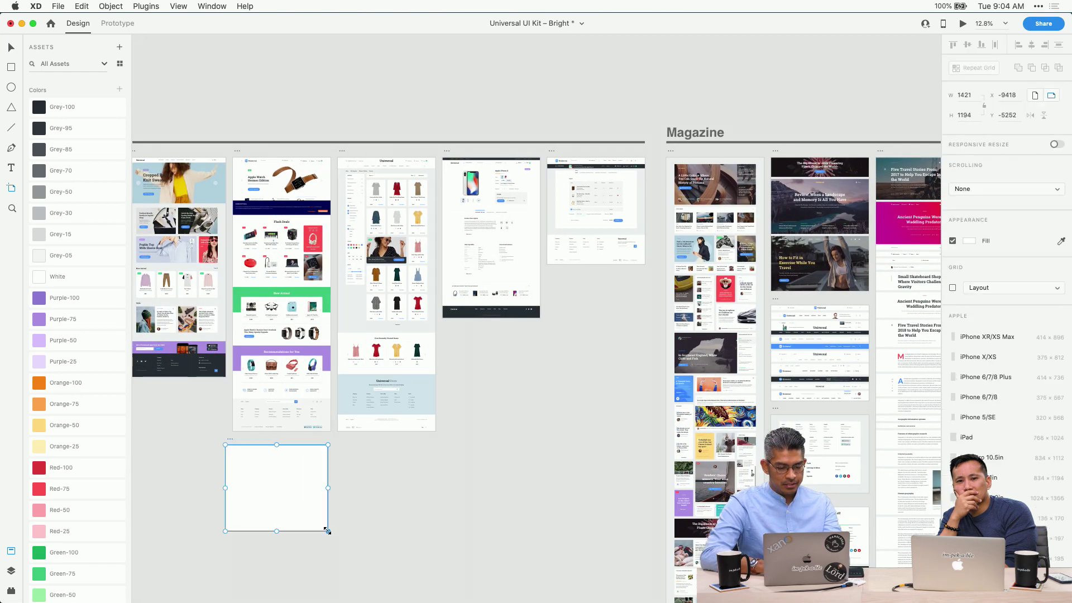
Check Sample main page 02's dimensions and resize the new blank artboard to 1366 × 800
{"action": "left_click", "coordinate": [238, 153]}
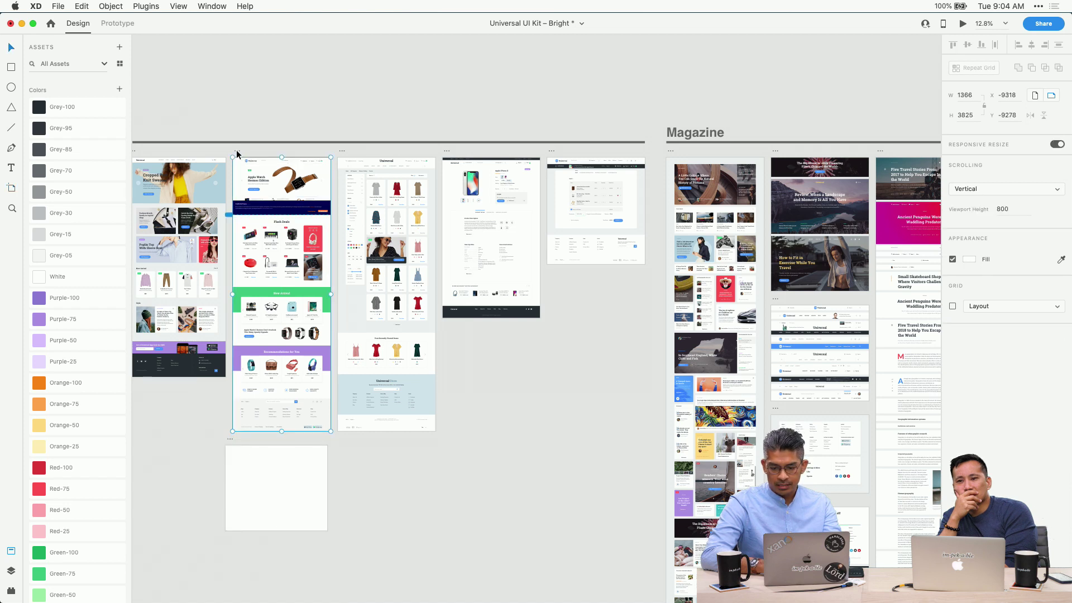
{"action": "scroll", "coordinate": [239, 400], "scroll_direction": "left", "scroll_amount": 3}
{"action": "scroll", "coordinate": [238, 400], "scroll_direction": "down", "scroll_amount": 1}
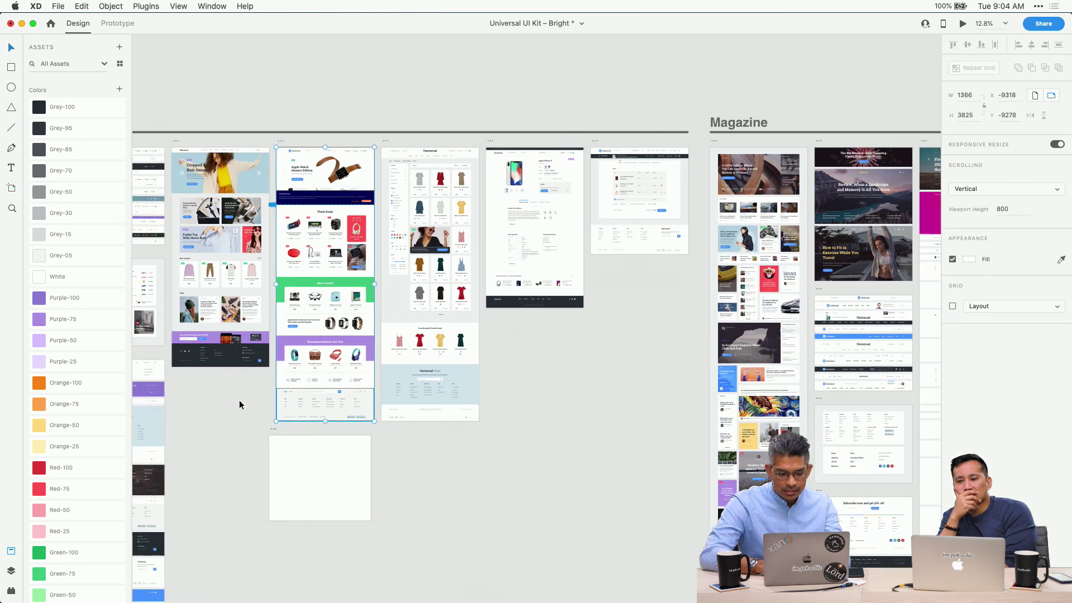
{"action": "left_click", "coordinate": [277, 427]}
{"action": "left_click", "coordinate": [276, 421]}
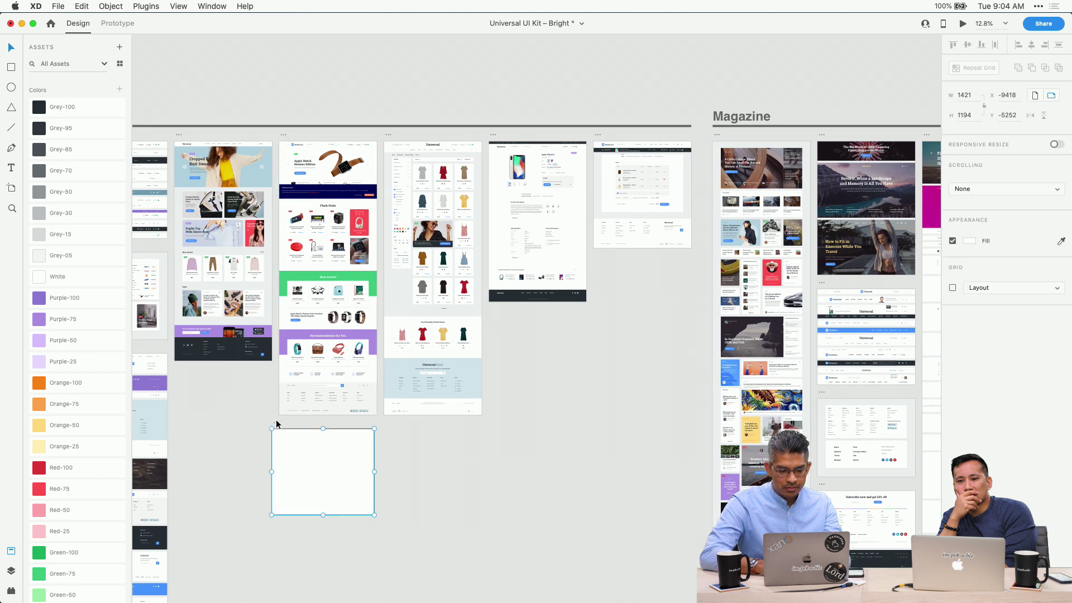
{"action": "left_click", "coordinate": [964, 95]}
{"action": "type", "text": "1366"}
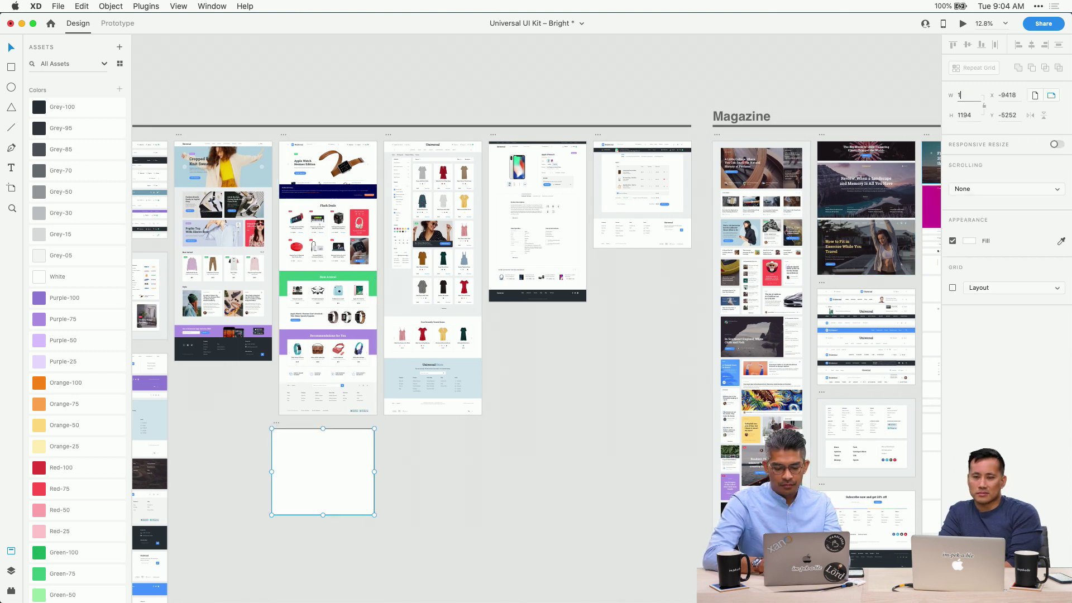
{"action": "left_click", "coordinate": [970, 114]}
{"action": "type", "text": "800"}
{"action": "key", "text": "Return"}
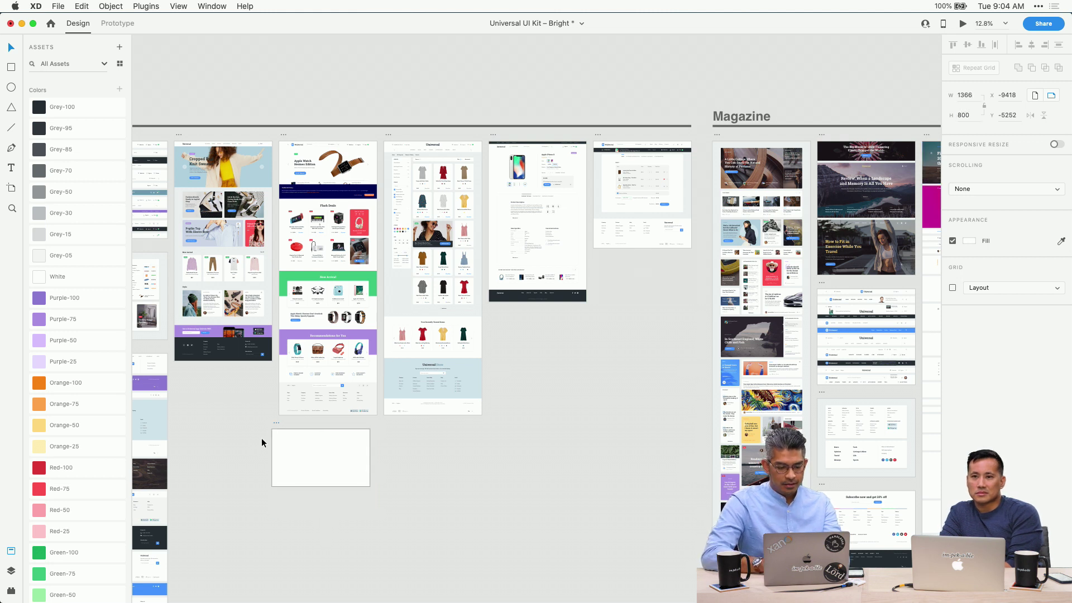
Align the new artboard directly under Sample main page 02 at X -9318, leaving a 200 gap
{"action": "left_click_drag", "start_coordinate": [275, 423], "coordinate": [282, 423]}
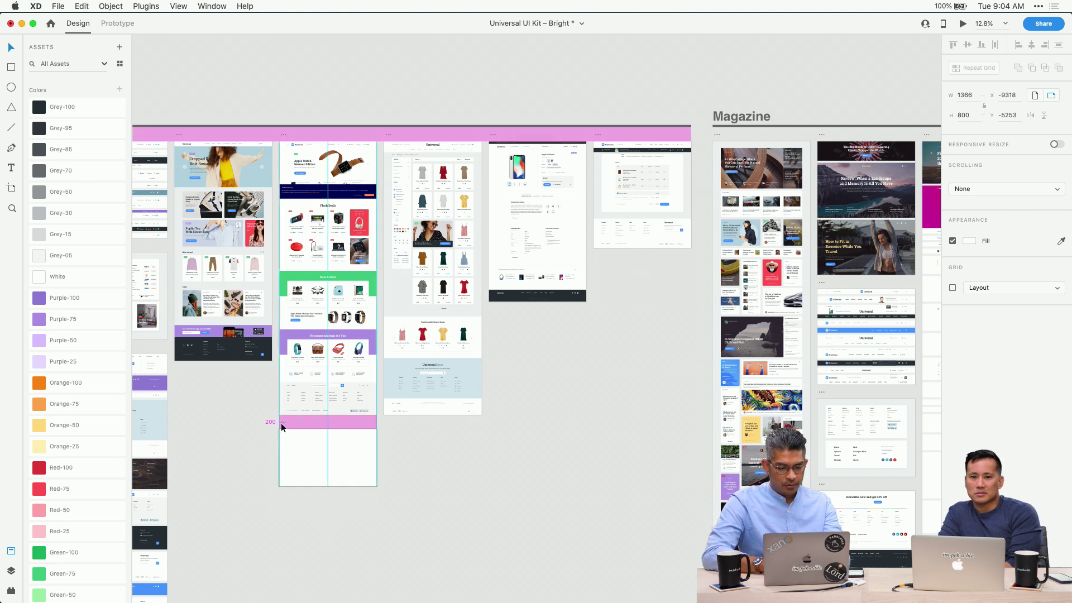
{"action": "left_click", "coordinate": [322, 181]}
{"action": "left_click", "coordinate": [278, 482]}
Paste the Cookies & Privacy banner into Artboard – 1 and place it along the lower edge at X 0, Y 601
{"action": "scroll", "coordinate": [298, 455], "scroll_direction": "up", "scroll_amount": 3}
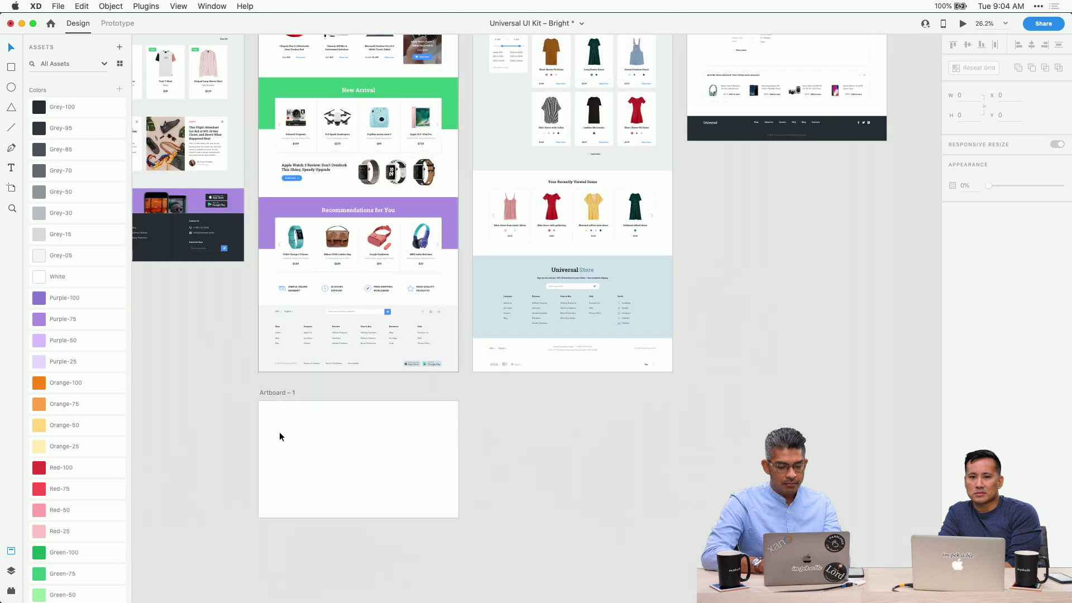
{"action": "scroll", "coordinate": [279, 431], "scroll_direction": "down", "scroll_amount": 3}
{"action": "scroll", "coordinate": [367, 365], "scroll_direction": "up", "scroll_amount": 3}
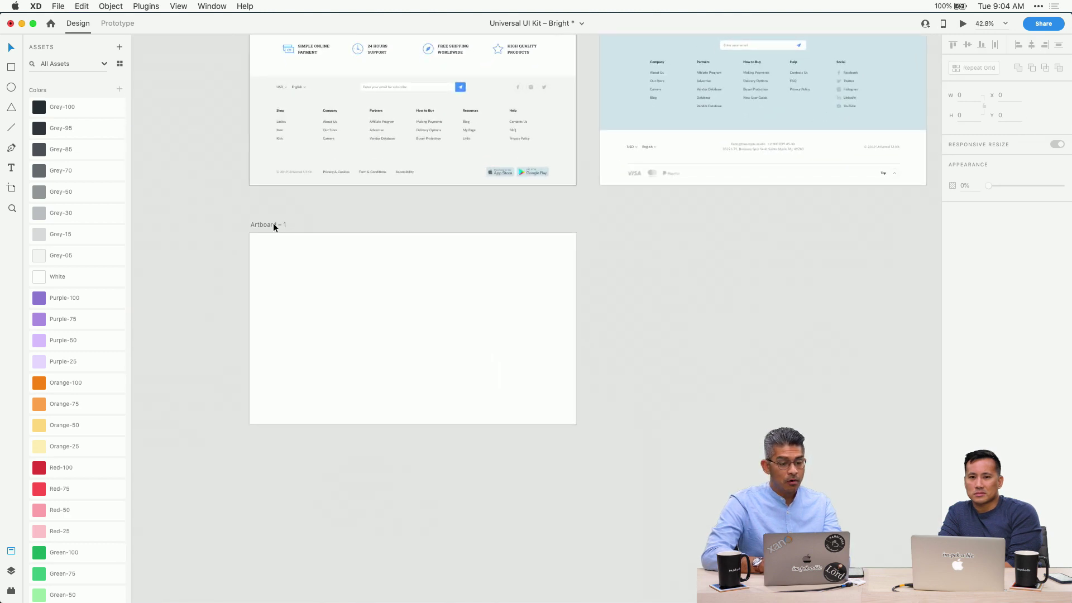
{"action": "left_click", "coordinate": [273, 224]}
{"action": "key", "text": "super+v"}
{"action": "left_click_drag", "start_coordinate": [326, 385], "coordinate": [350, 401]}
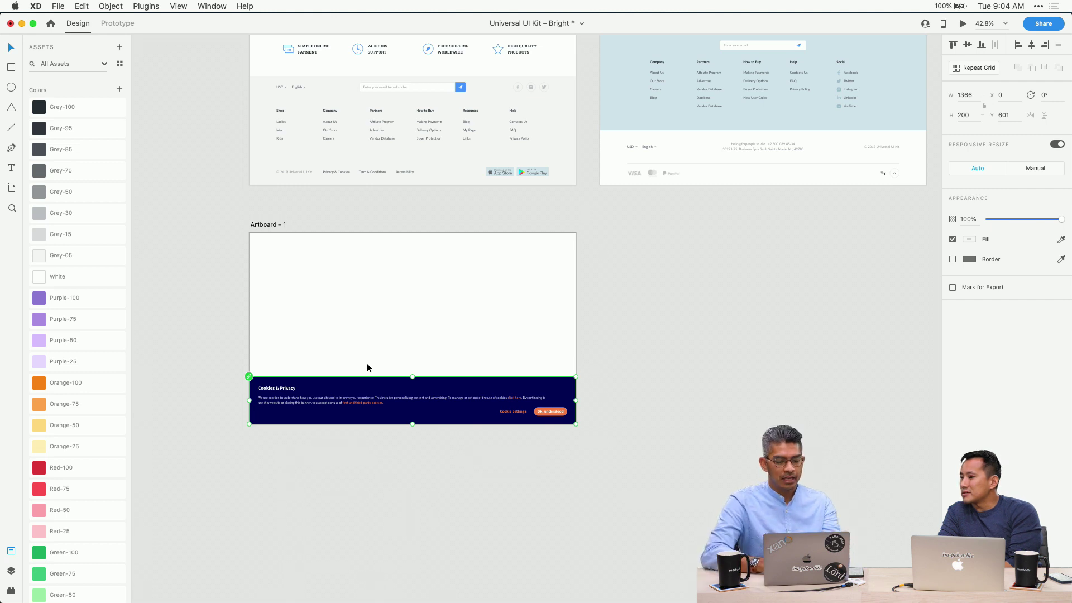
{"action": "left_click", "coordinate": [280, 342]}
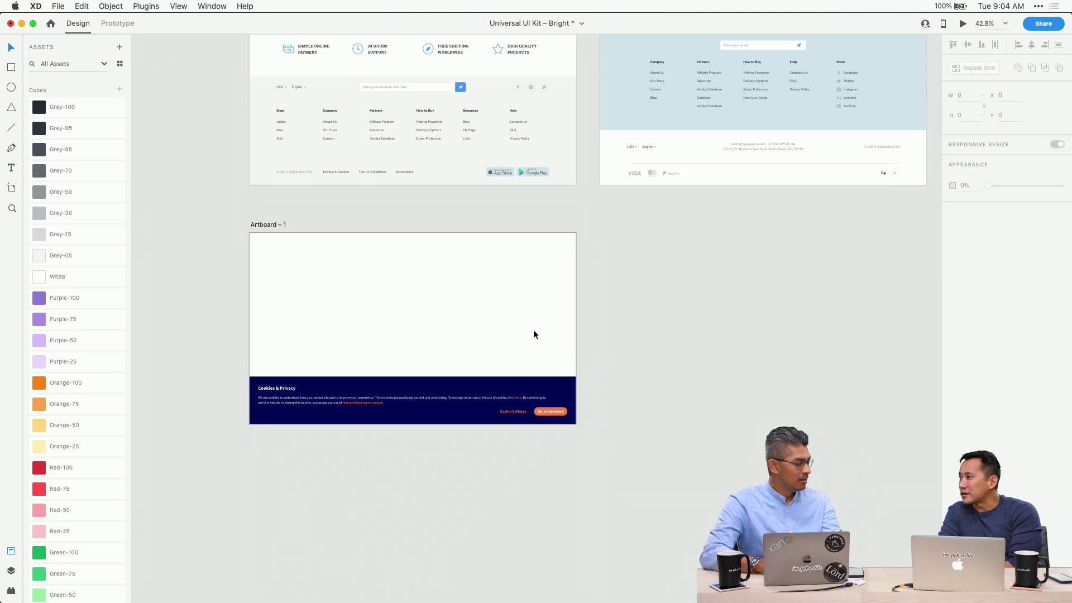
Draw a borderless rectangle covering all of Artboard – 1 at 1366 × 800 and send it behind the cookie banner
{"action": "key", "text": "r"}
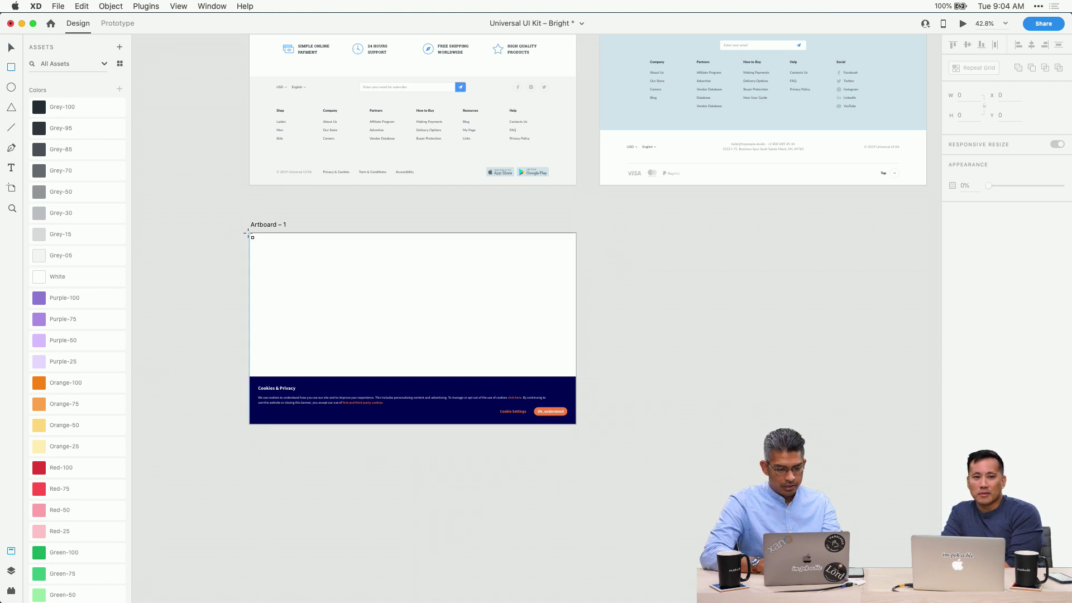
{"action": "mouse_move", "coordinate": [249, 234]}
{"action": "left_mouse_down"}
{"action": "mouse_move", "coordinate": [460, 363]}
{"action": "mouse_move", "coordinate": [550, 390]}
{"action": "mouse_move", "coordinate": [544, 403]}
{"action": "left_mouse_up"}
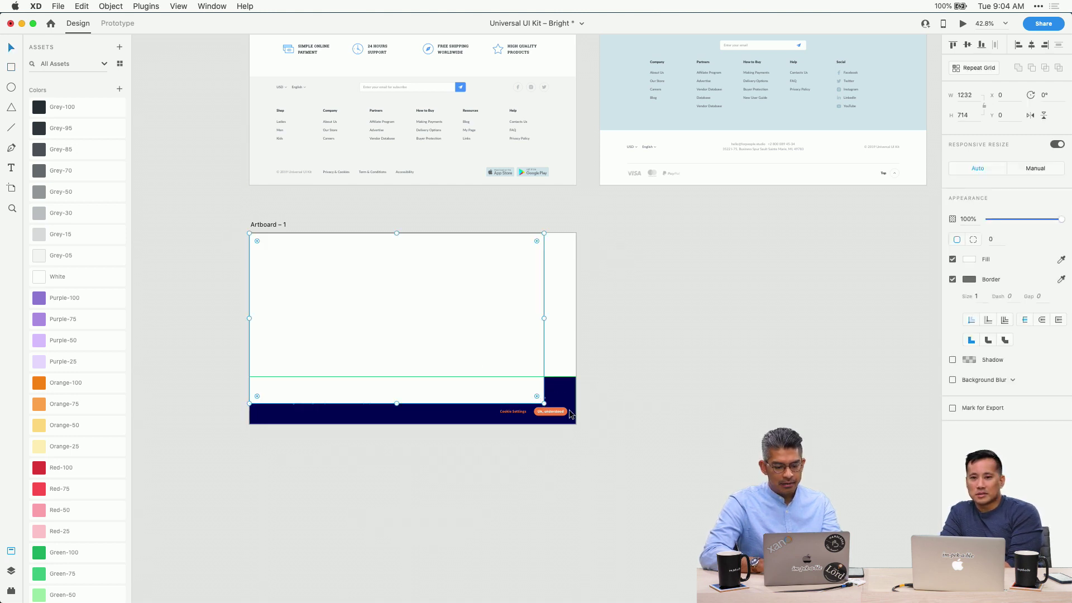
{"action": "key", "text": "super+shift+bracketleft"}
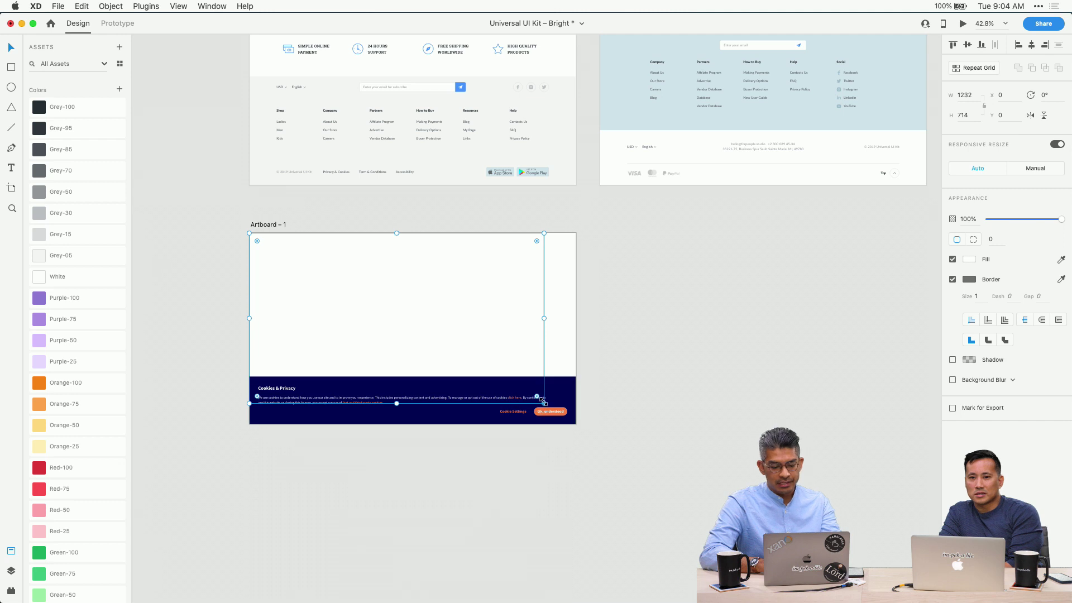
{"action": "left_click_drag", "start_coordinate": [542, 401], "coordinate": [574, 423]}
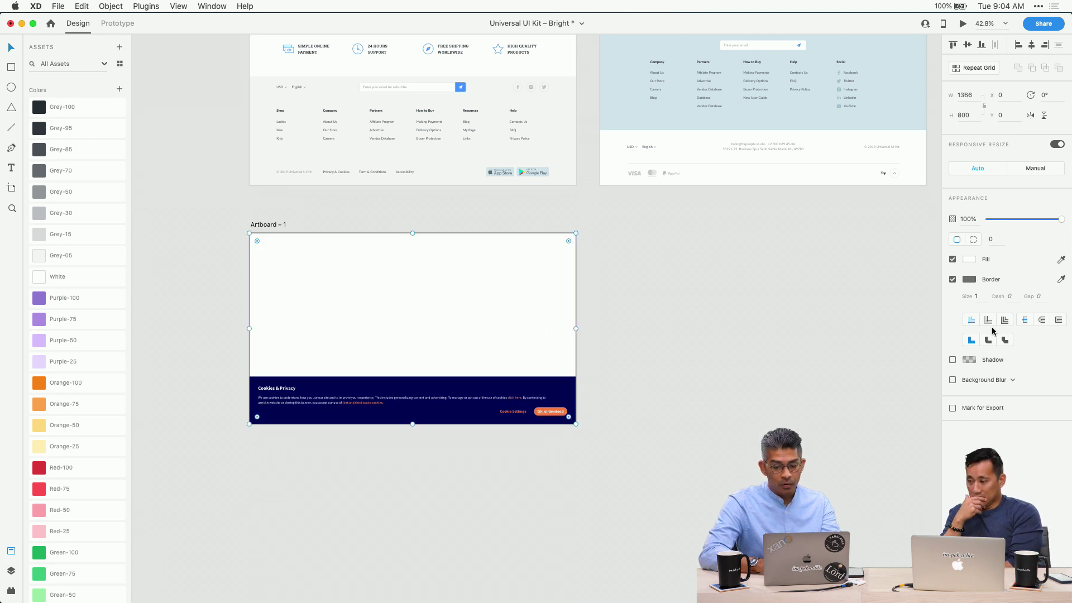
{"action": "left_click", "coordinate": [952, 279]}
{"action": "left_click", "coordinate": [584, 306]}
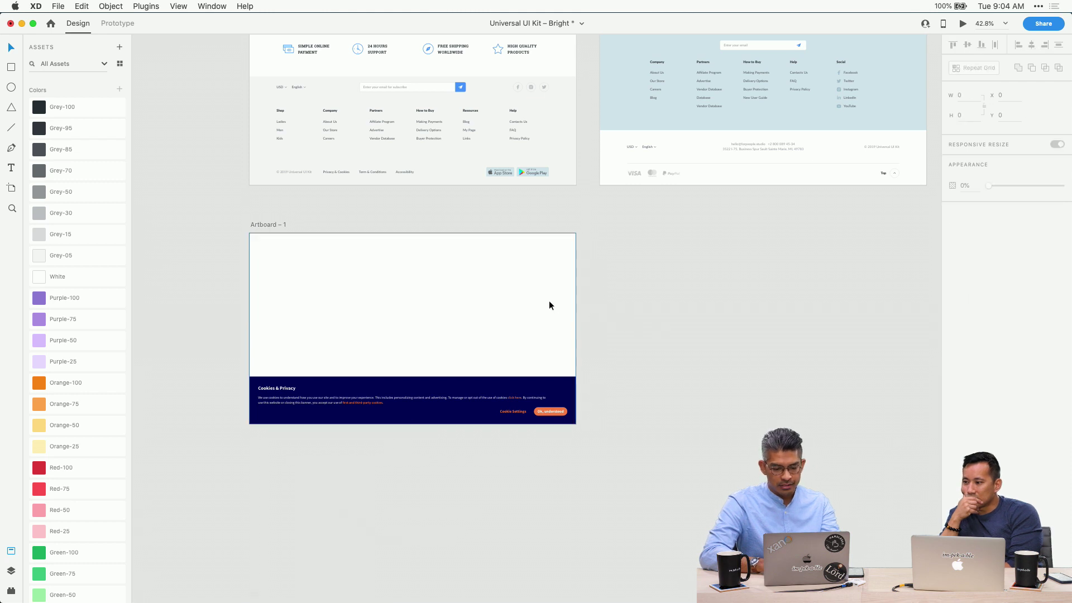
Fill the full-size background rectangle with black (#000000)
{"action": "left_click", "coordinate": [548, 306]}
{"action": "left_click", "coordinate": [969, 259]}
{"action": "left_click_drag", "start_coordinate": [860, 246], "coordinate": [821, 328]}
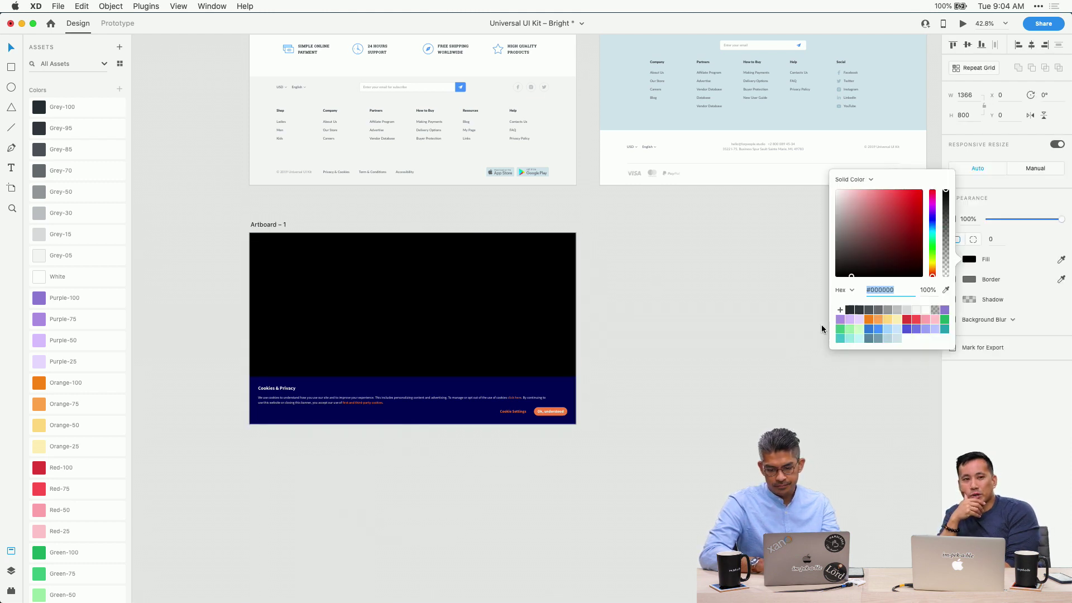
{"action": "left_click", "coordinate": [742, 386]}
Turn off Artboard – 1's own fill and set the black rectangle's opacity to 50%
{"action": "left_click", "coordinate": [517, 327]}
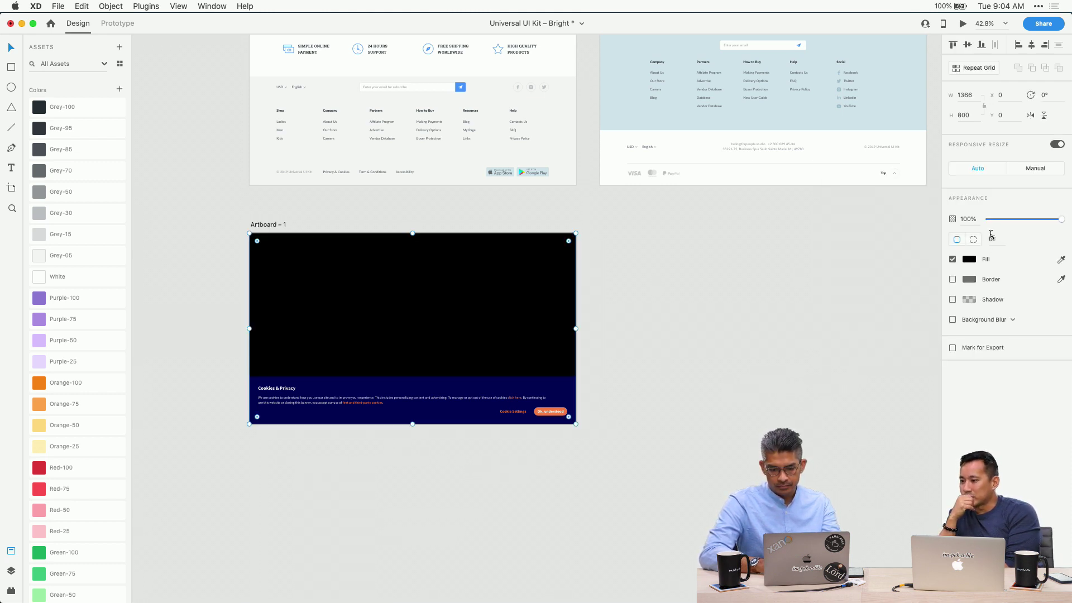
{"action": "left_click", "coordinate": [996, 219]}
{"action": "left_click", "coordinate": [731, 301]}
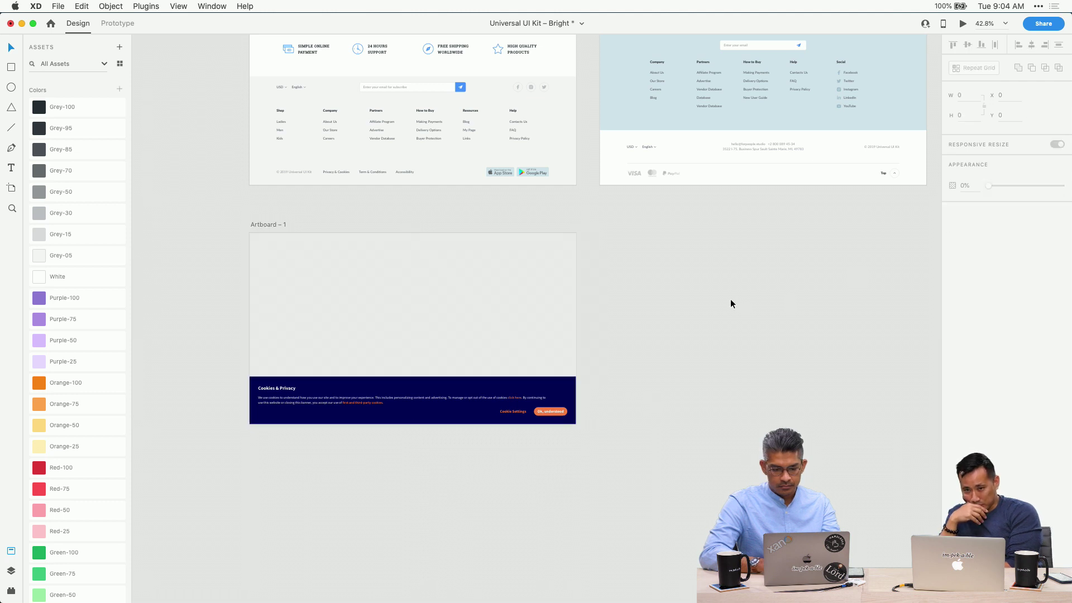
{"action": "left_click", "coordinate": [270, 226]}
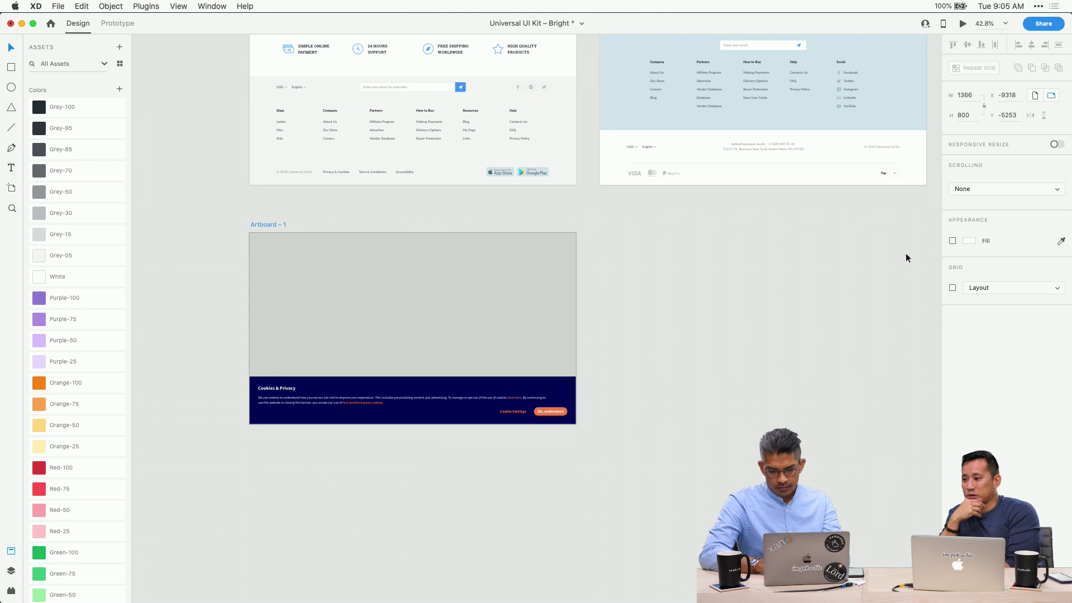
{"action": "left_click", "coordinate": [547, 307]}
{"action": "left_click", "coordinate": [1007, 224]}
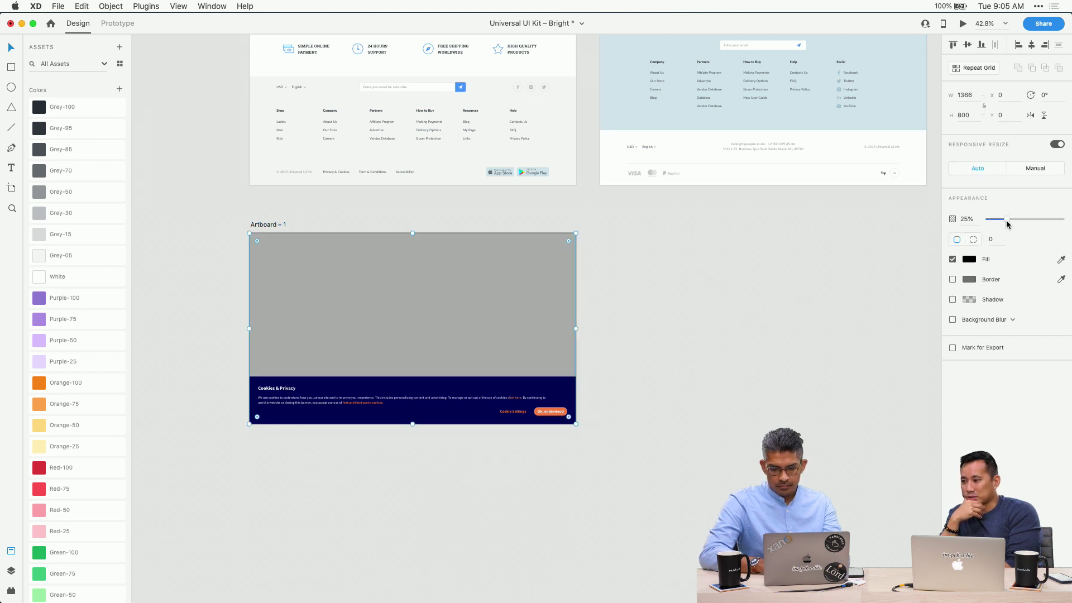
{"action": "type", "text": "50"}
{"action": "key", "text": "Return"}
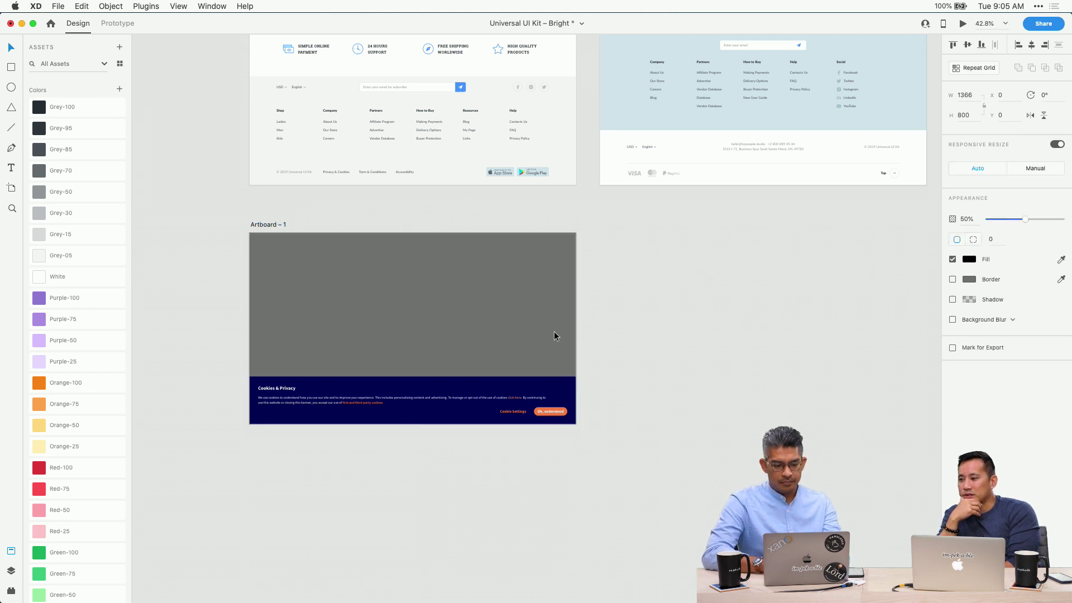
Rename Artboard – 1 to Cookie Modal and save the document
{"action": "scroll", "coordinate": [554, 331], "scroll_direction": "up", "scroll_amount": 2}
{"action": "scroll", "coordinate": [554, 330], "scroll_direction": "right", "scroll_amount": 5}
{"action": "scroll", "coordinate": [509, 310], "scroll_direction": "left", "scroll_amount": 5}
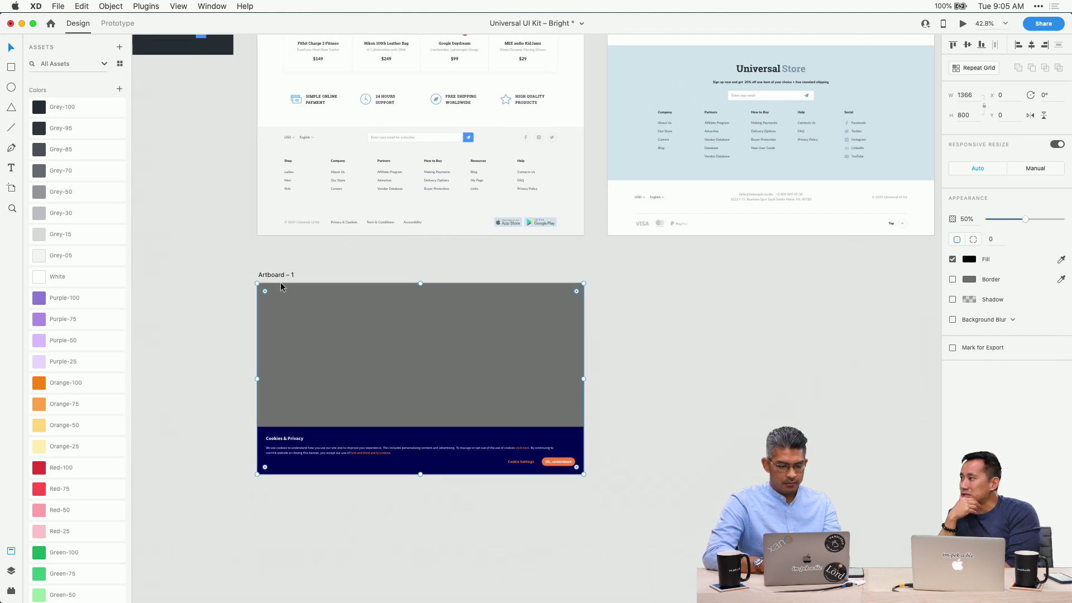
{"action": "left_click", "coordinate": [279, 276]}
{"action": "double_click", "coordinate": [279, 275]}
{"action": "type", "text": "Co"}
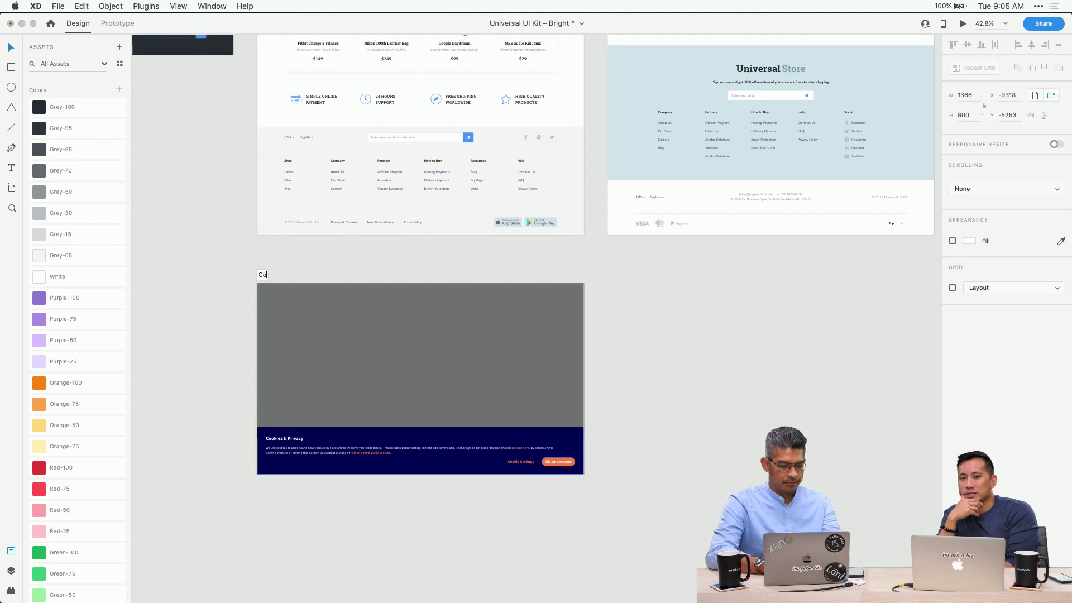
{"action": "type", "text": "okie Modal"}
{"action": "key", "text": "Return"}
{"action": "key", "text": "super+s"}
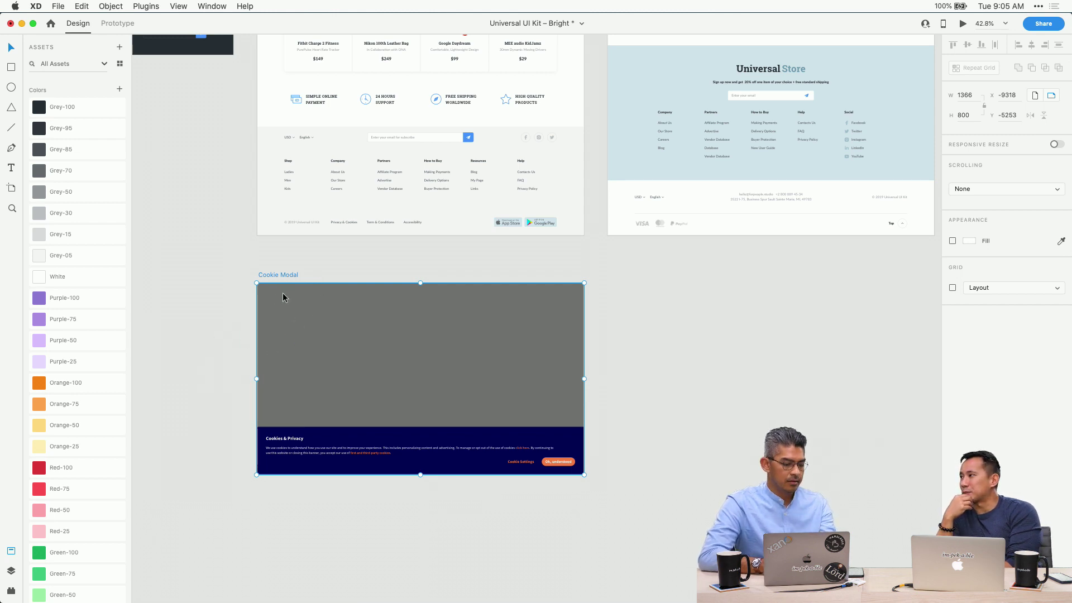
In Prototype mode, connect the eCommerce/Sample main page 02 artboard to the Cookie Modal artboard
{"action": "scroll", "coordinate": [284, 294], "scroll_direction": "down", "scroll_amount": 5}
{"action": "left_click", "coordinate": [335, 296]}
{"action": "scroll", "coordinate": [307, 180], "scroll_direction": "up", "scroll_amount": 3}
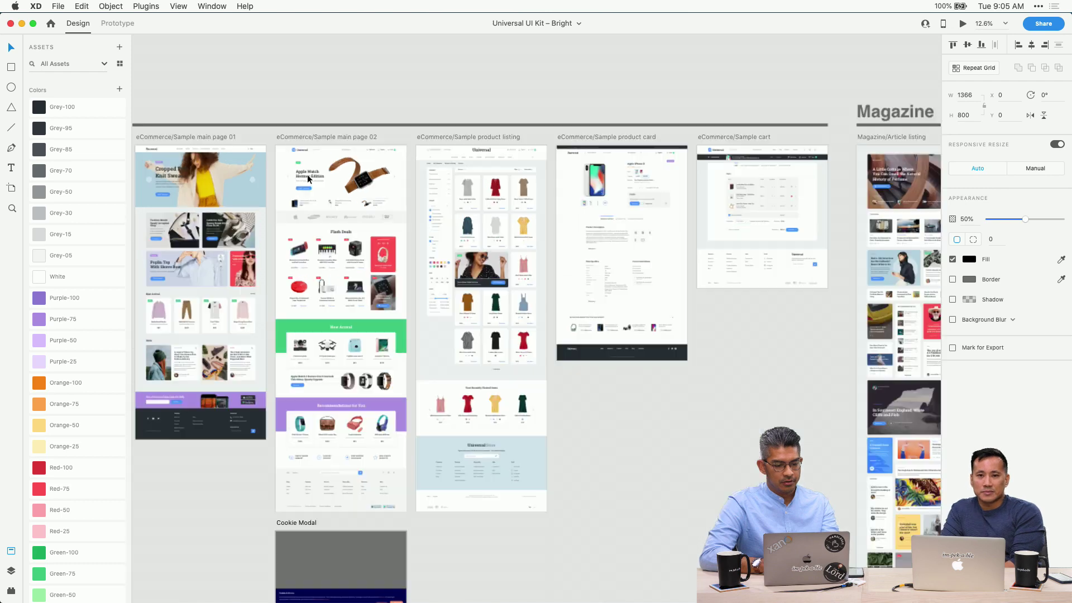
{"action": "scroll", "coordinate": [307, 179], "scroll_direction": "up", "scroll_amount": 3}
{"action": "left_click", "coordinate": [285, 114]}
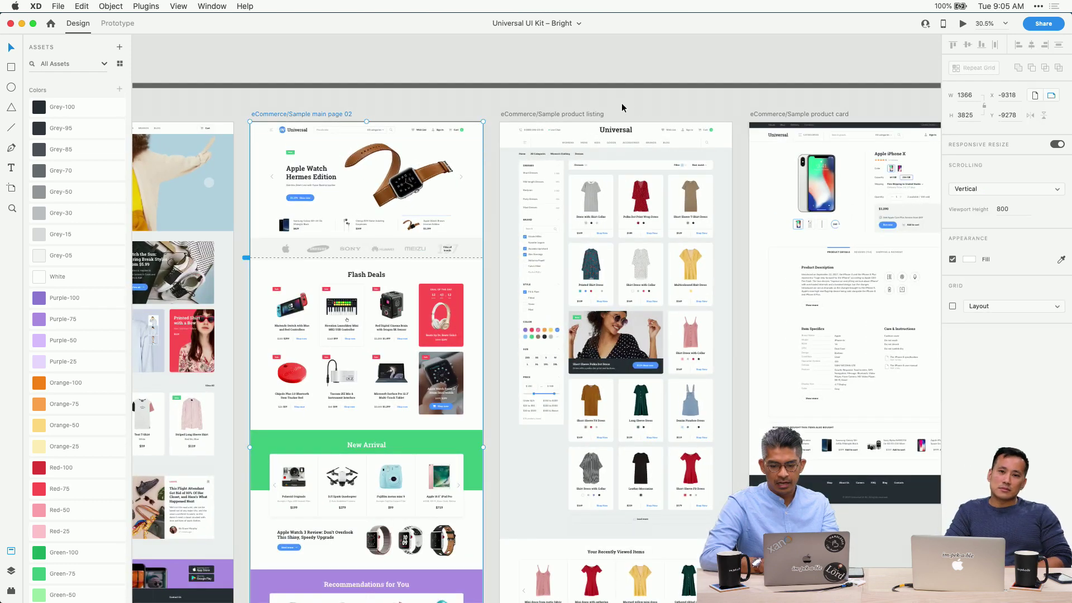
{"action": "scroll", "coordinate": [275, 129], "scroll_direction": "down", "scroll_amount": 2}
{"action": "scroll", "coordinate": [276, 128], "scroll_direction": "left", "scroll_amount": 2}
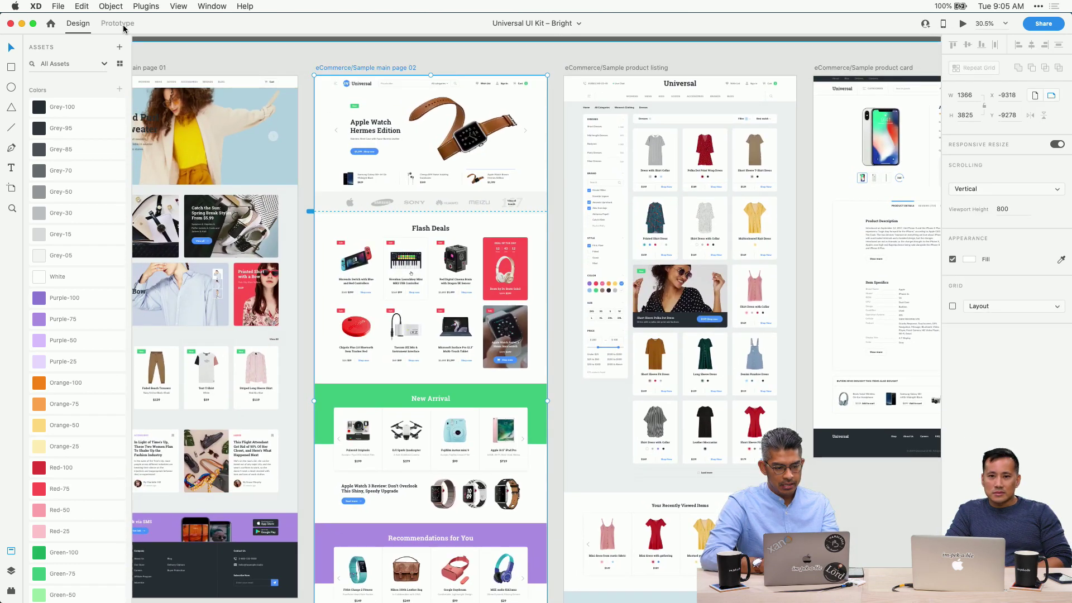
{"action": "left_click", "coordinate": [124, 27]}
{"action": "scroll", "coordinate": [337, 236], "scroll_direction": "down", "scroll_amount": 5}
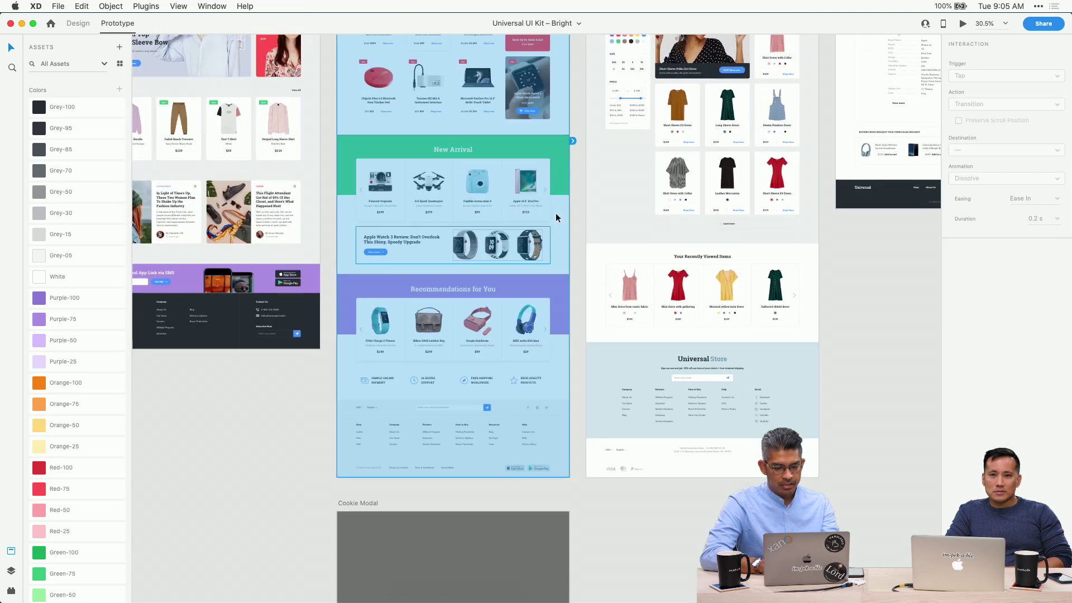
{"action": "left_click_drag", "start_coordinate": [572, 141], "coordinate": [488, 567]}
Change the action of Sample main page 02's link to Cookie Modal to Overlay
{"action": "scroll", "coordinate": [558, 335], "scroll_direction": "up", "scroll_amount": 5}
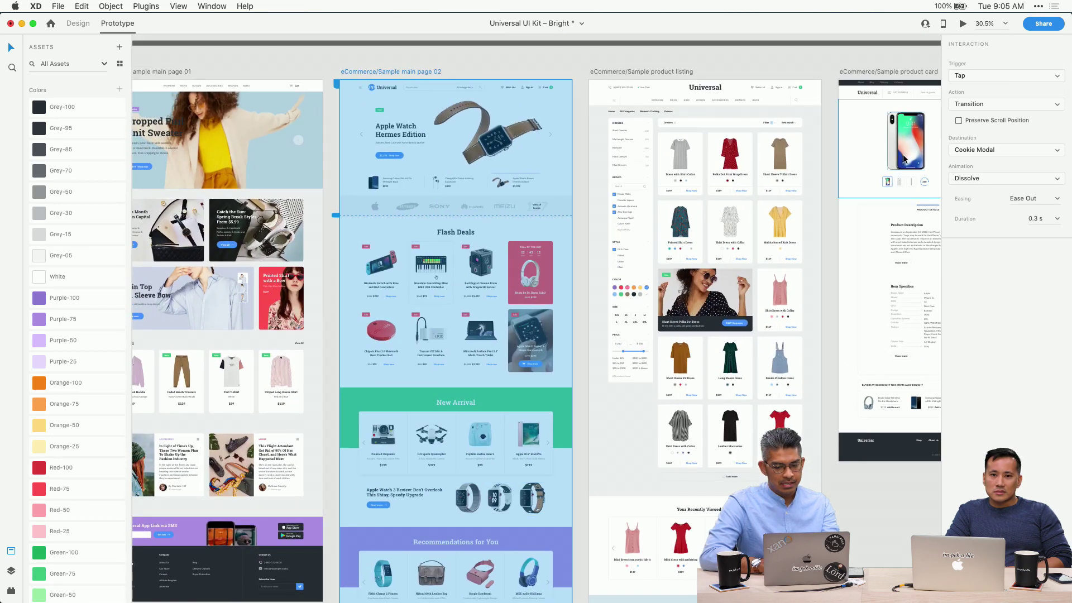
{"action": "left_click", "coordinate": [999, 104]}
{"action": "left_click", "coordinate": [991, 124]}
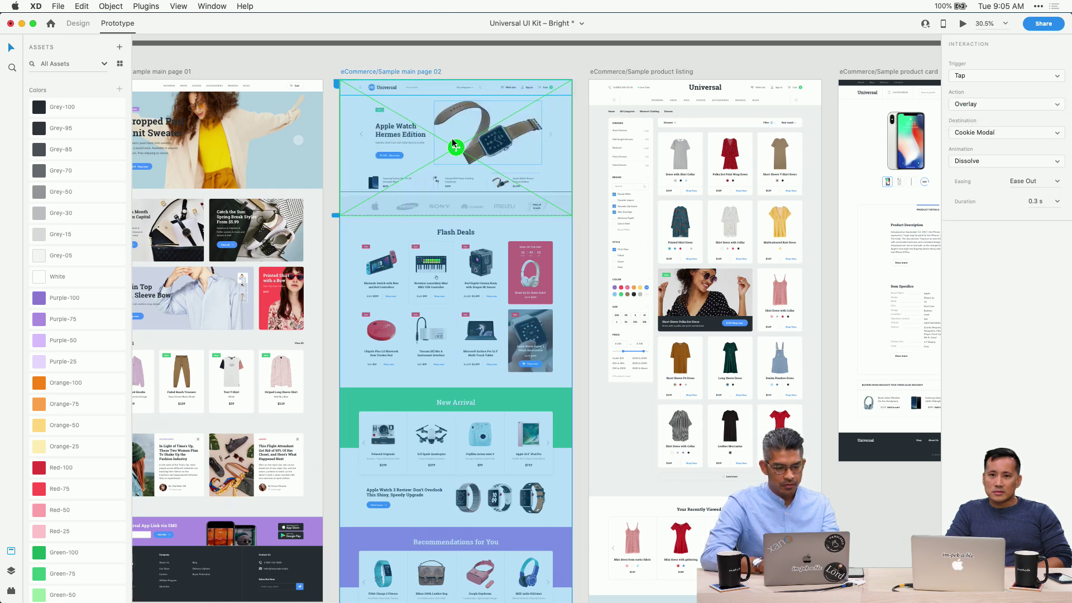
Examine how the Cookie Modal overlay area is positioned over the first screen of Sample main page 02
{"action": "scroll", "coordinate": [444, 154], "scroll_direction": "up", "scroll_amount": 5}
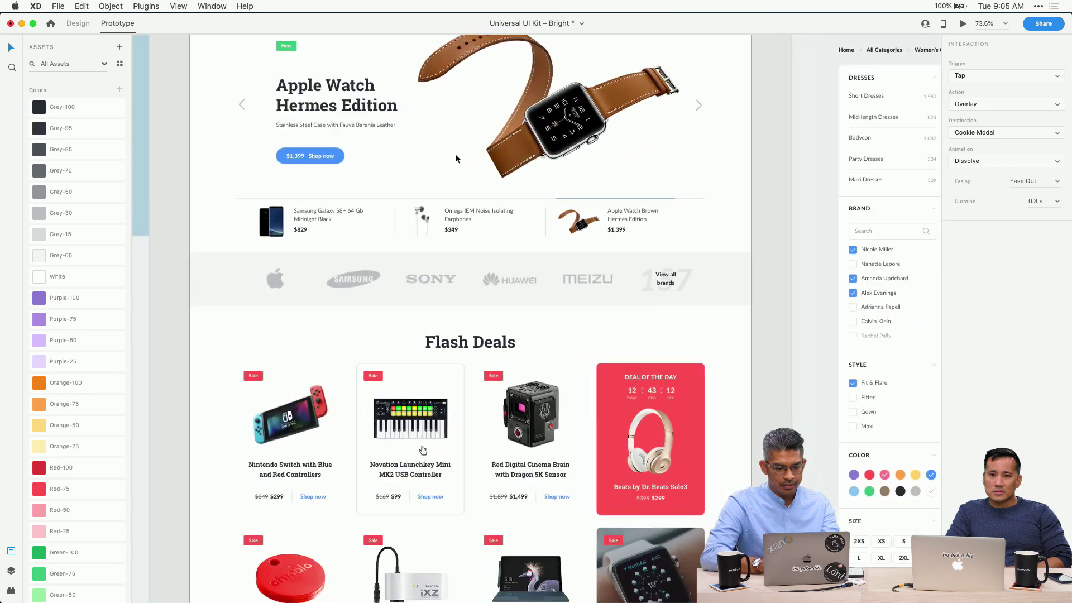
{"action": "left_click", "coordinate": [481, 172]}
{"action": "scroll", "coordinate": [481, 169], "scroll_direction": "up", "scroll_amount": 6}
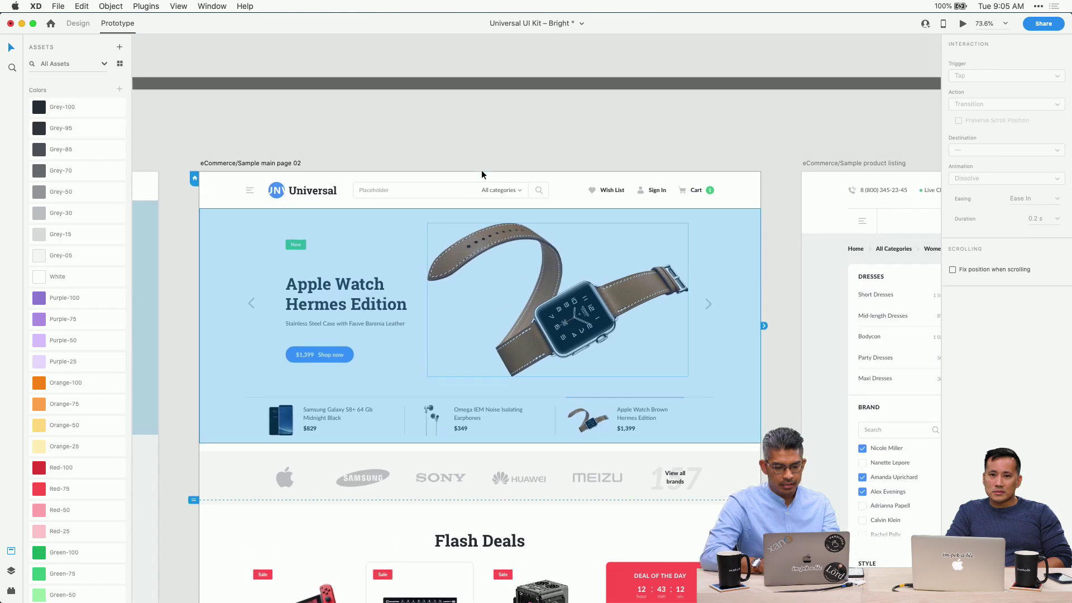
{"action": "scroll", "coordinate": [481, 170], "scroll_direction": "down", "scroll_amount": 5}
{"action": "left_click", "coordinate": [427, 79]}
{"action": "scroll", "coordinate": [487, 244], "scroll_direction": "down", "scroll_amount": 3}
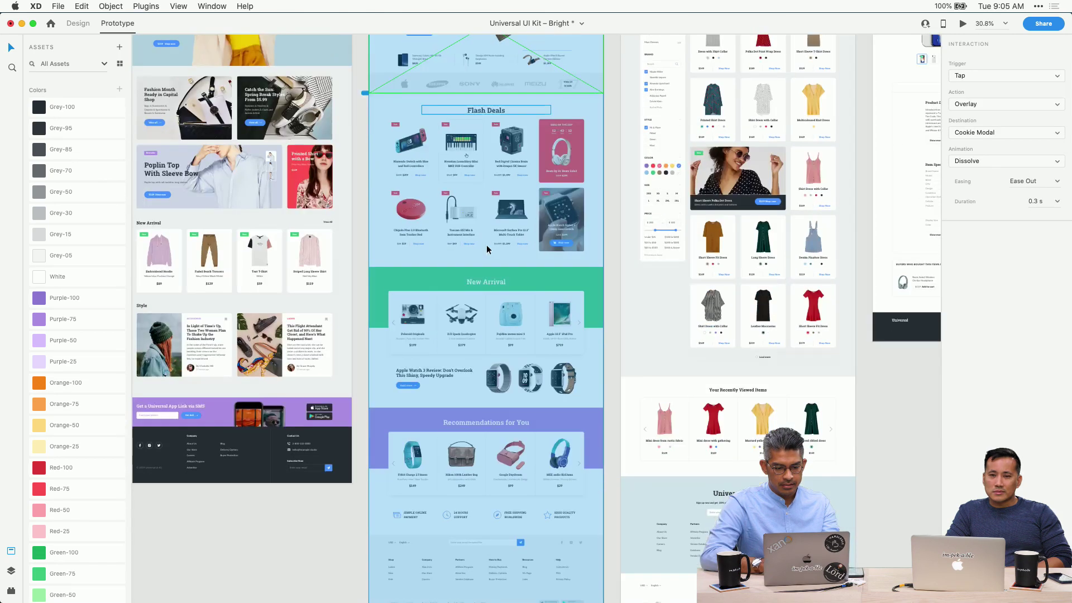
{"action": "scroll", "coordinate": [487, 245], "scroll_direction": "up", "scroll_amount": 3}
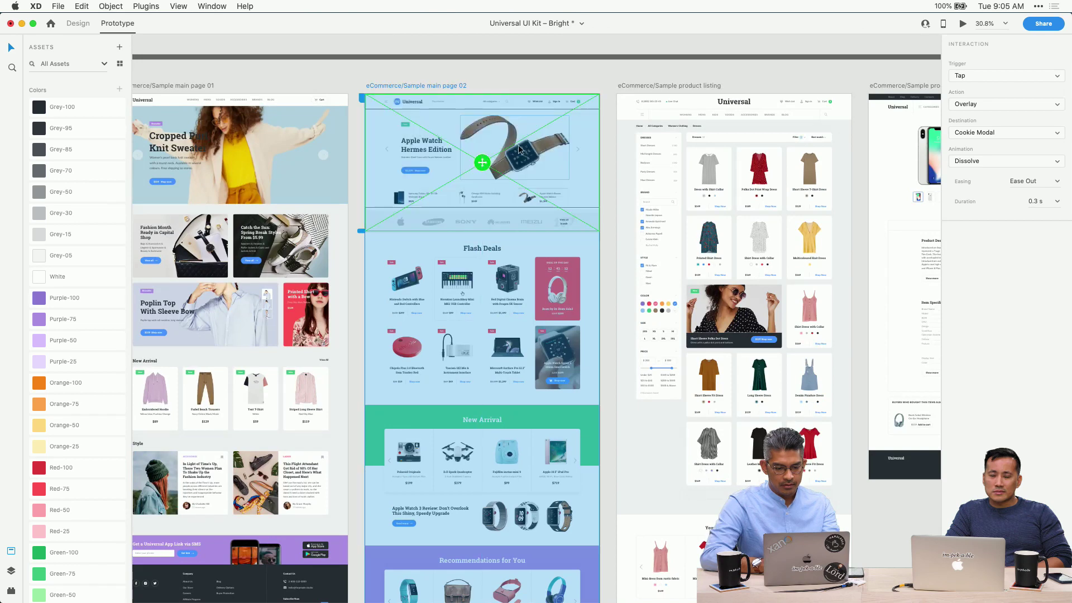
{"action": "scroll", "coordinate": [437, 141], "scroll_direction": "up", "scroll_amount": 5}
{"action": "scroll", "coordinate": [437, 141], "scroll_direction": "up", "scroll_amount": 1}
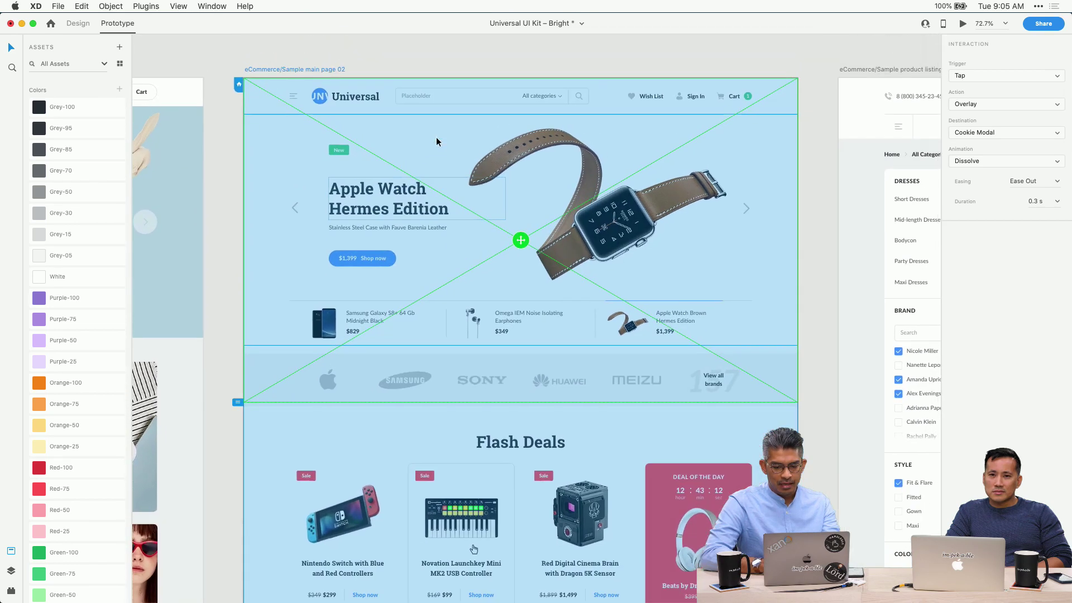
Set the overlay interaction's trigger to Time with a 1 s delay and deselect the artboard
{"action": "left_click", "coordinate": [977, 76]}
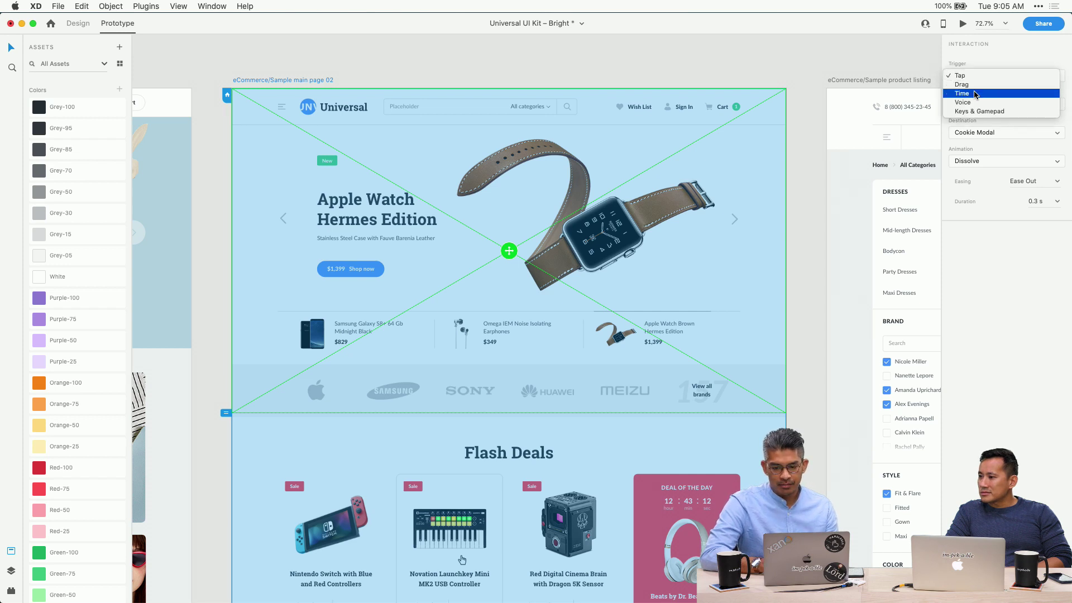
{"action": "left_click", "coordinate": [977, 93]}
{"action": "left_click", "coordinate": [1036, 93]}
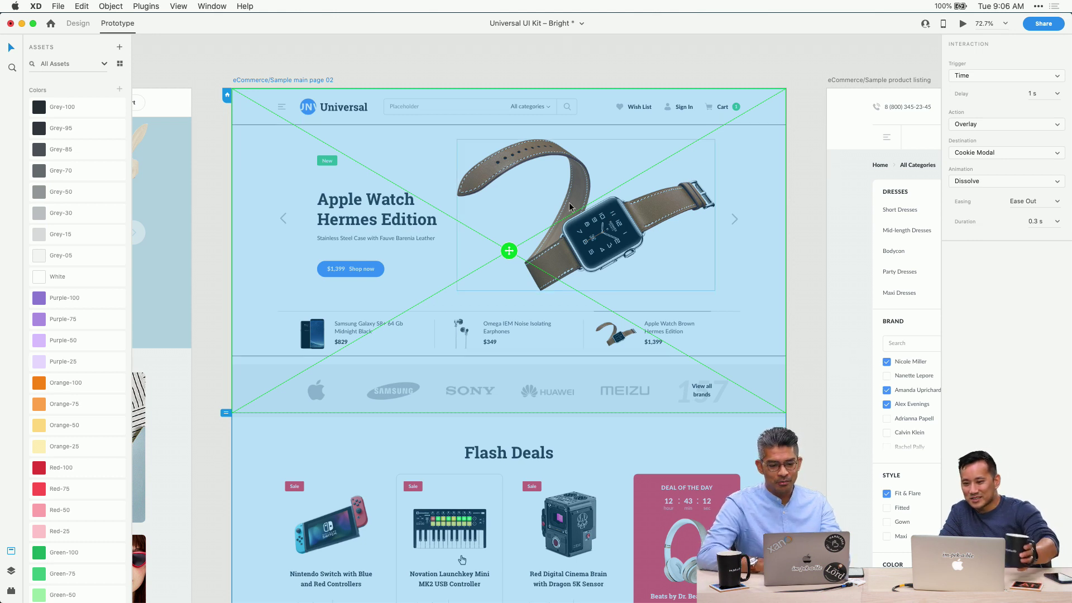
{"action": "left_click", "coordinate": [718, 206]}
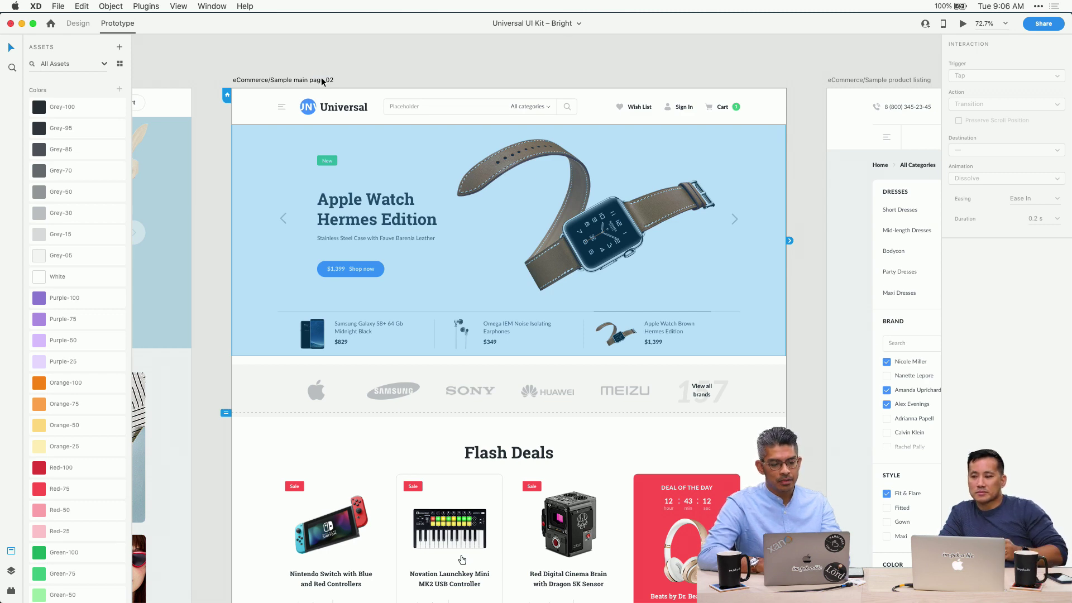
Preview the timed cookie overlay on Sample main page 02 twice, closing the preview window each time
{"action": "left_click", "coordinate": [321, 79]}
{"action": "key", "text": "super+Return"}
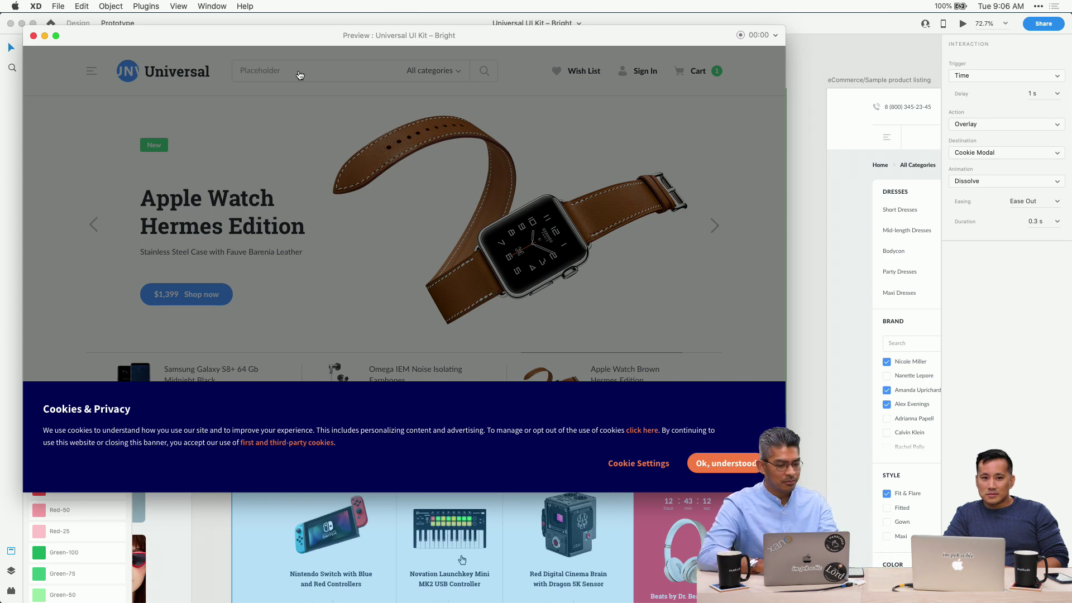
{"action": "left_click", "coordinate": [34, 36]}
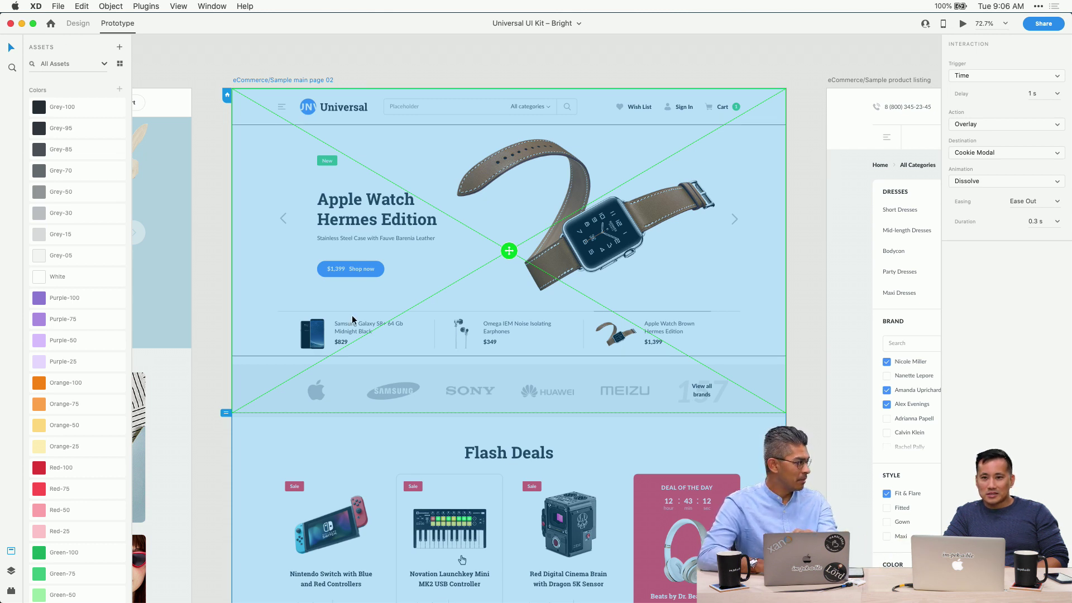
{"action": "left_click", "coordinate": [389, 309]}
{"action": "key", "text": "super+Return"}
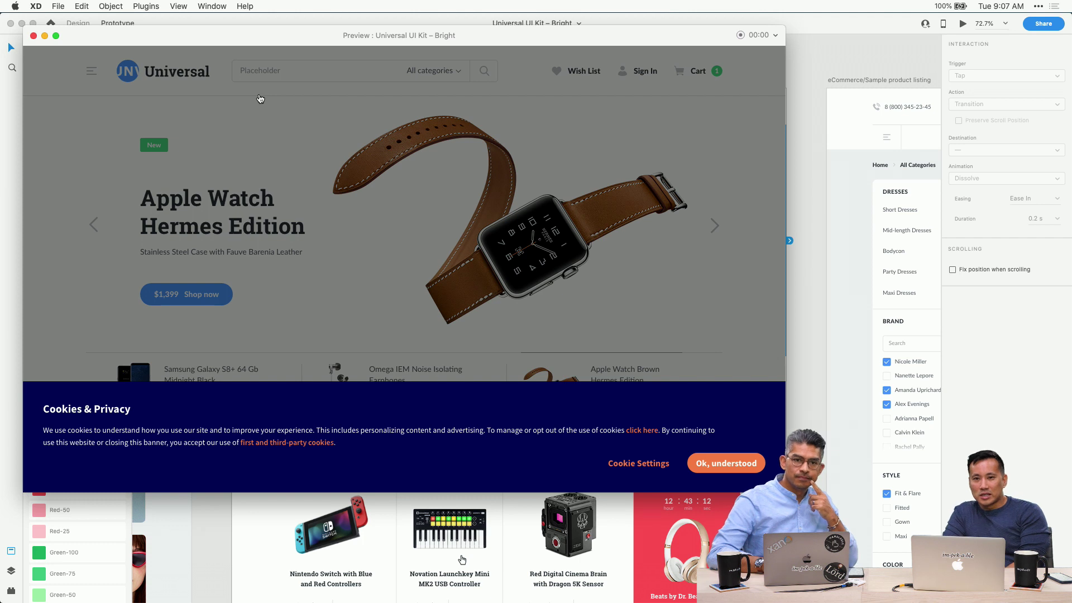
{"action": "left_click_drag", "start_coordinate": [238, 45], "coordinate": [232, 36]}
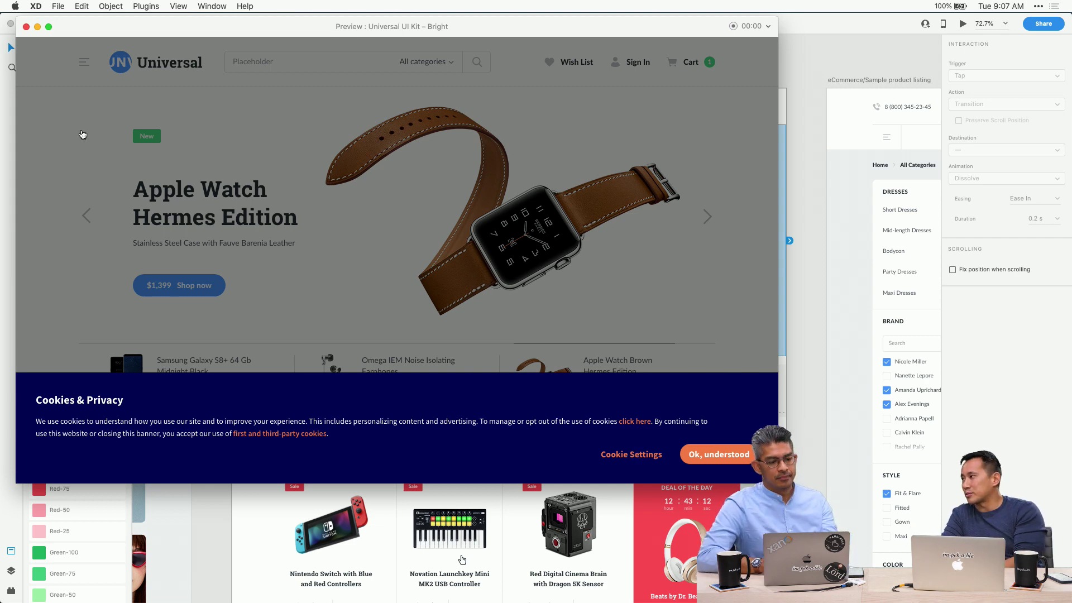
{"action": "left_click", "coordinate": [26, 27]}
Switch to the cookie_banners_by_impekable_2019_08 document and inspect the navy settings dialog under Cookie Settings - Selection 6
{"action": "key", "text": "super+grave"}
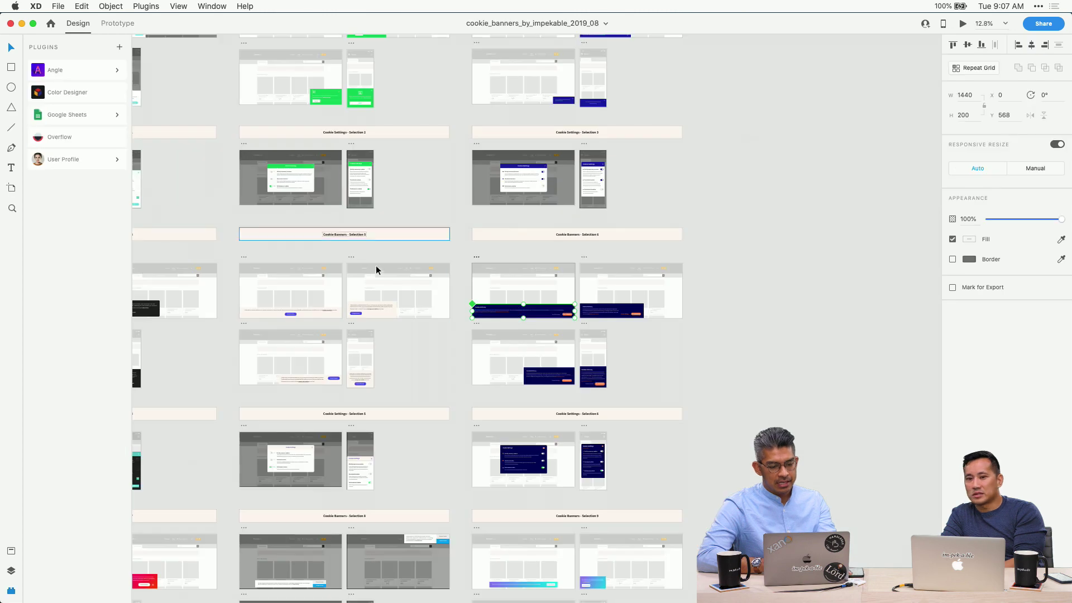
{"action": "scroll", "coordinate": [406, 298], "scroll_direction": "left", "scroll_amount": 3}
{"action": "scroll", "coordinate": [406, 298], "scroll_direction": "up", "scroll_amount": 2}
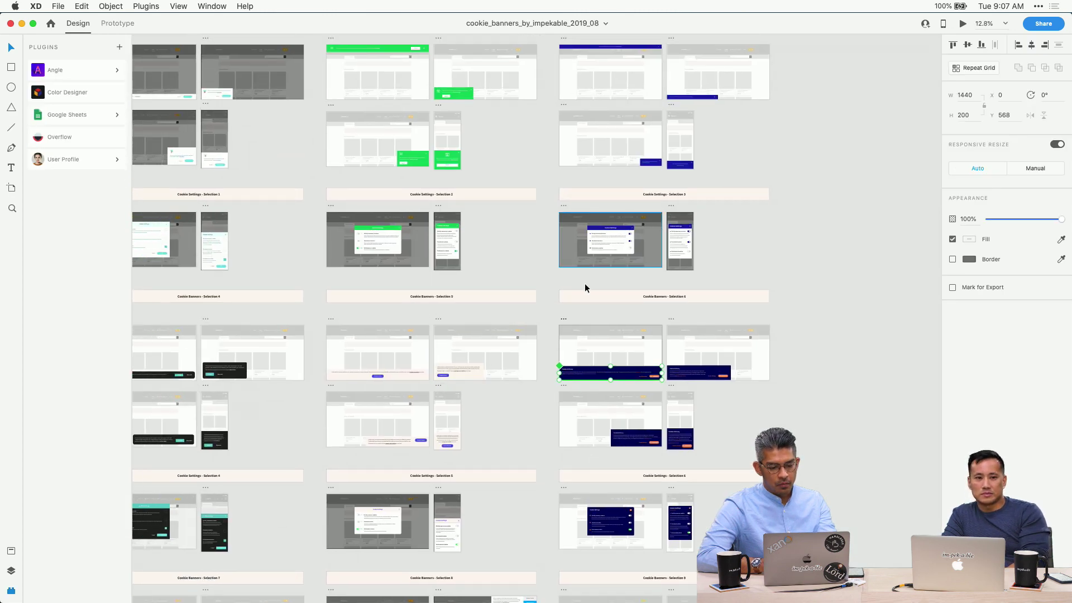
{"action": "scroll", "coordinate": [558, 456], "scroll_direction": "up", "scroll_amount": 2}
{"action": "scroll", "coordinate": [558, 456], "scroll_direction": "down", "scroll_amount": 5}
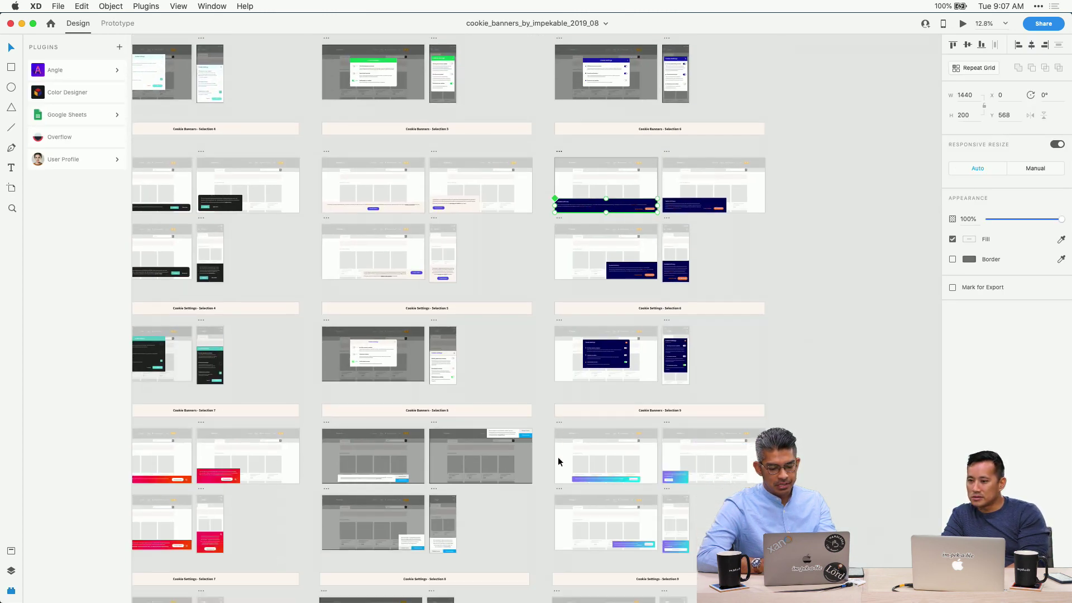
{"action": "left_click", "coordinate": [608, 352]}
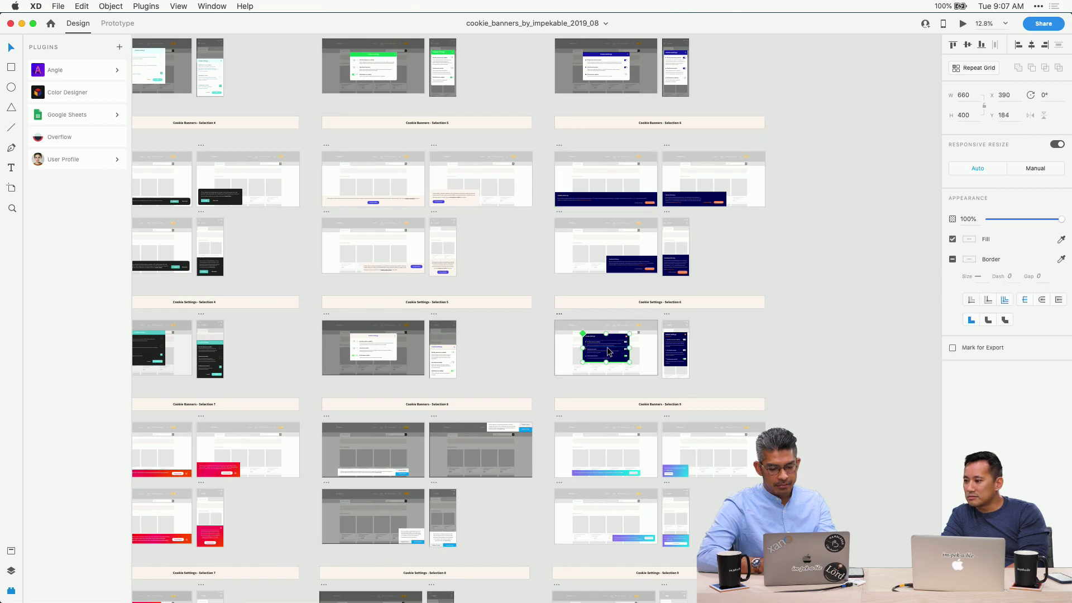
{"action": "key", "text": "super+3"}
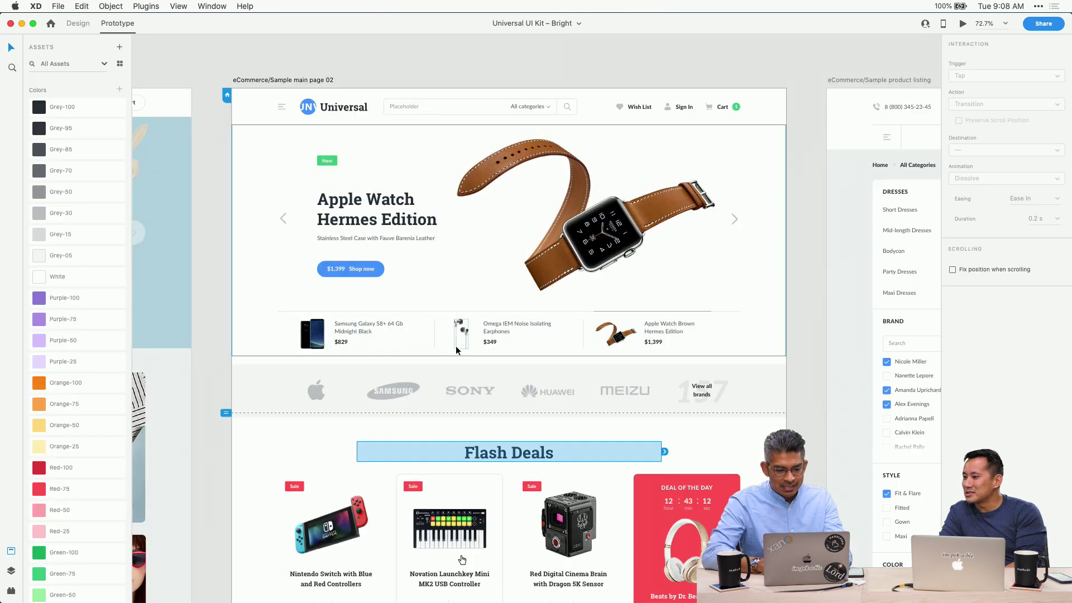
In the Universal UI Kit document, replace the Cookie Modal banner's Cookies & Privacy heading with text beginning with "W"
{"action": "scroll", "coordinate": [449, 370], "scroll_direction": "down", "scroll_amount": 3}
{"action": "scroll", "coordinate": [450, 371], "scroll_direction": "down", "scroll_amount": 10}
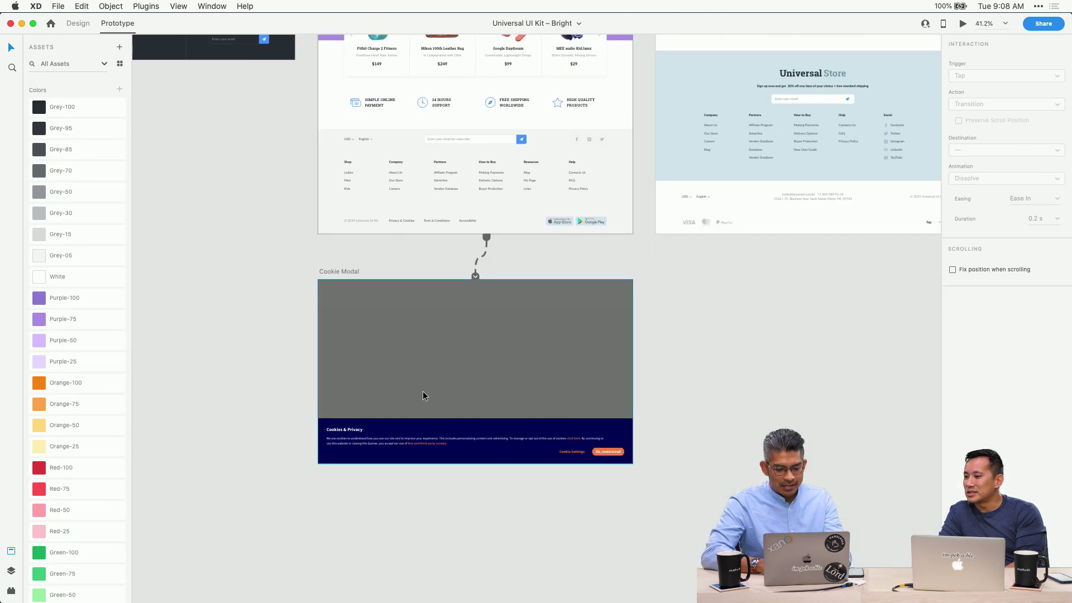
{"action": "scroll", "coordinate": [391, 413], "scroll_direction": "up", "scroll_amount": 5}
{"action": "scroll", "coordinate": [300, 447], "scroll_direction": "up", "scroll_amount": 4}
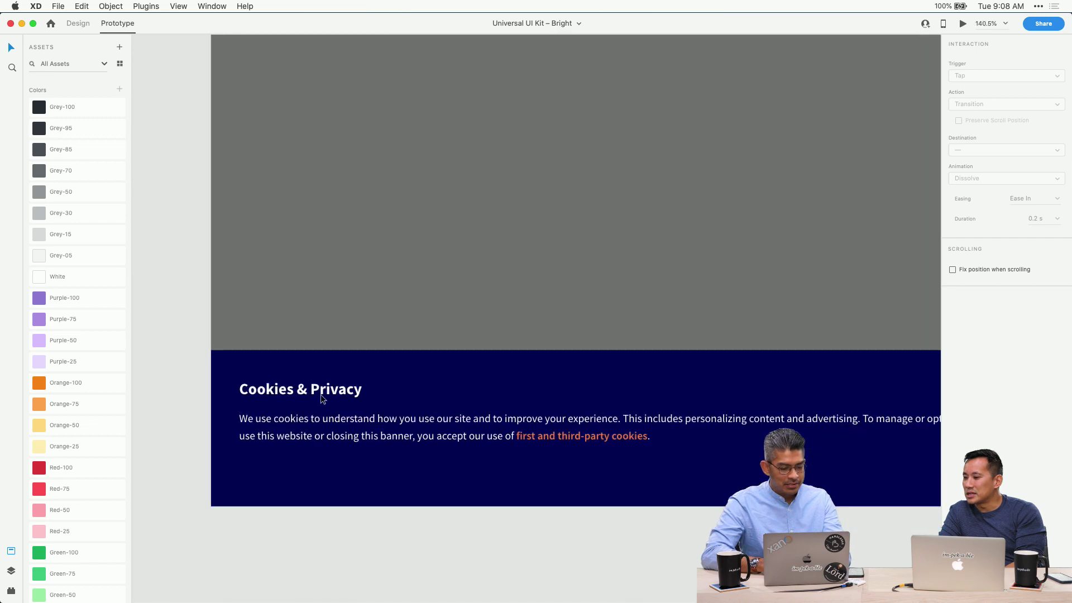
{"action": "double_click", "coordinate": [319, 386]}
{"action": "type", "text": "W"}
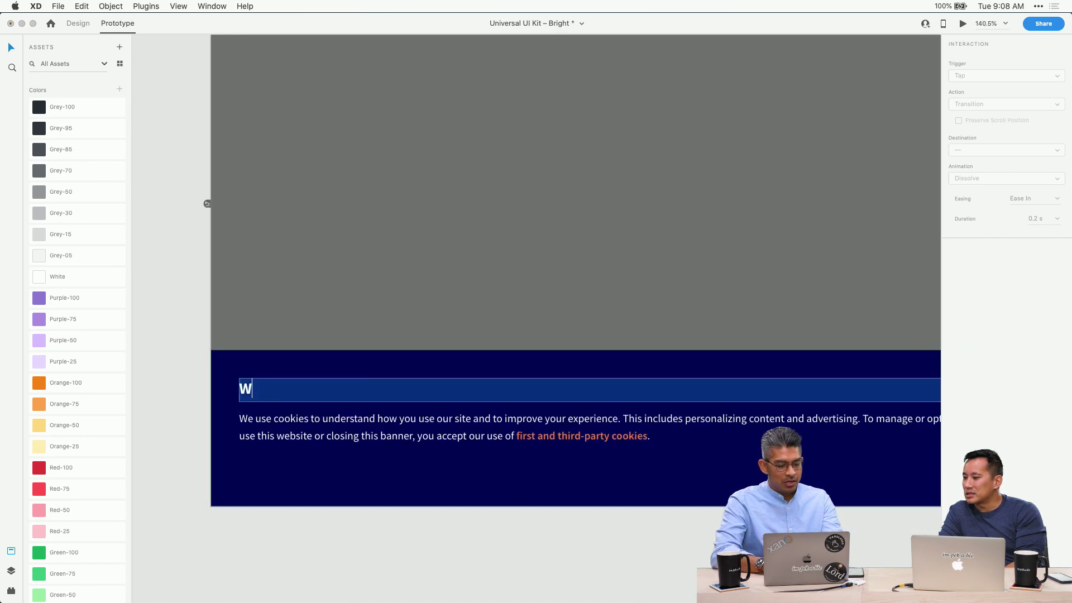
Complete the cookie banner's heading so it reads "We want to make your experience a great one"
{"action": "type", "text": "e want to m"}
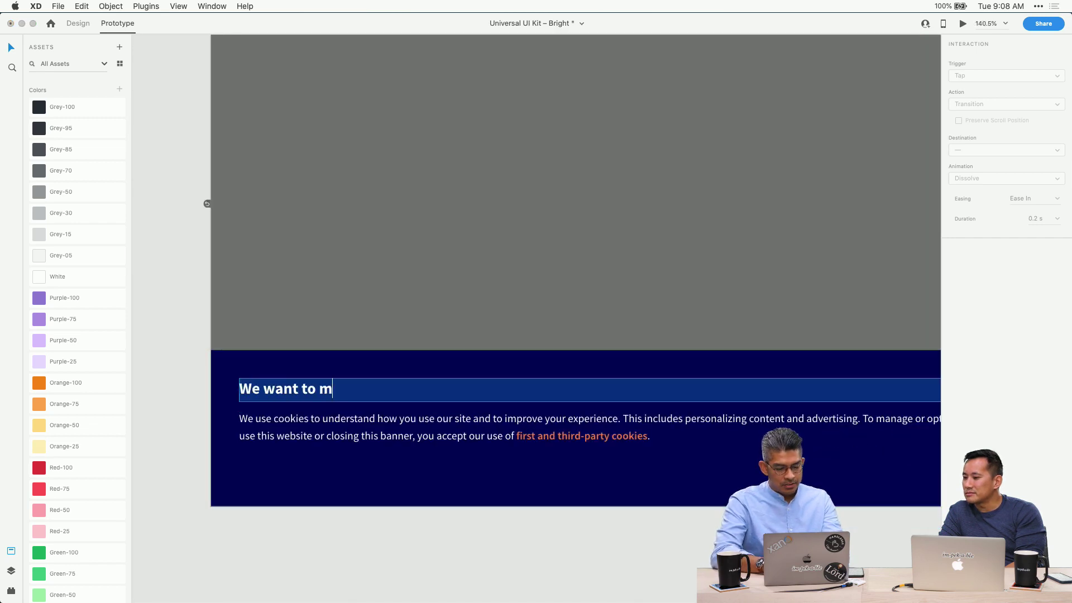
{"action": "type", "text": "ake your experience a great one"}
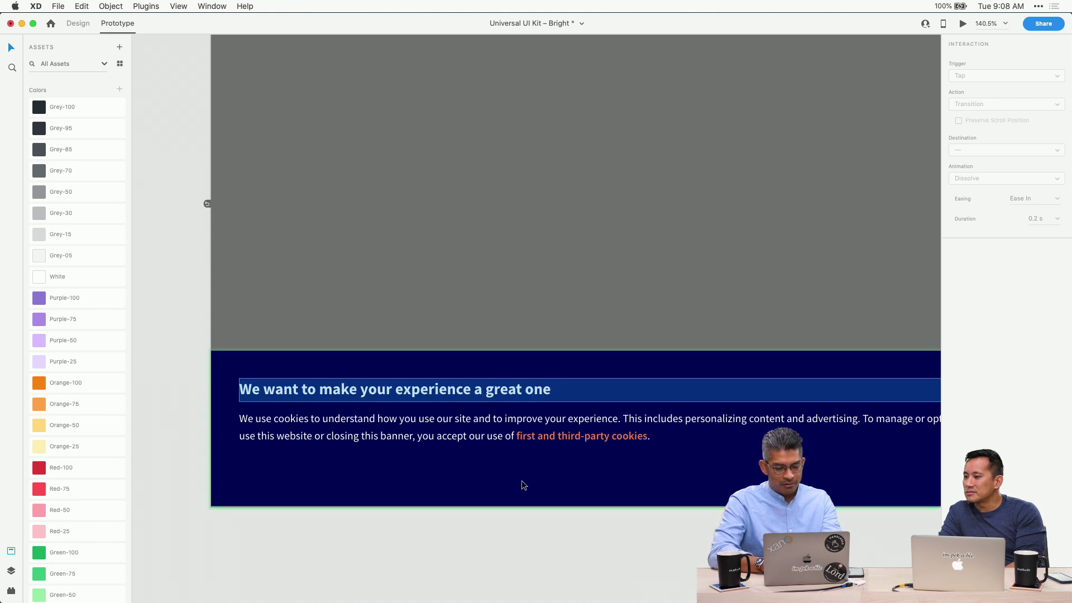
Change the label of the cookie banner's orange button to "Cool story"
{"action": "scroll", "coordinate": [524, 485], "scroll_direction": "right", "scroll_amount": 10}
{"action": "scroll", "coordinate": [524, 485], "scroll_direction": "down", "scroll_amount": 5}
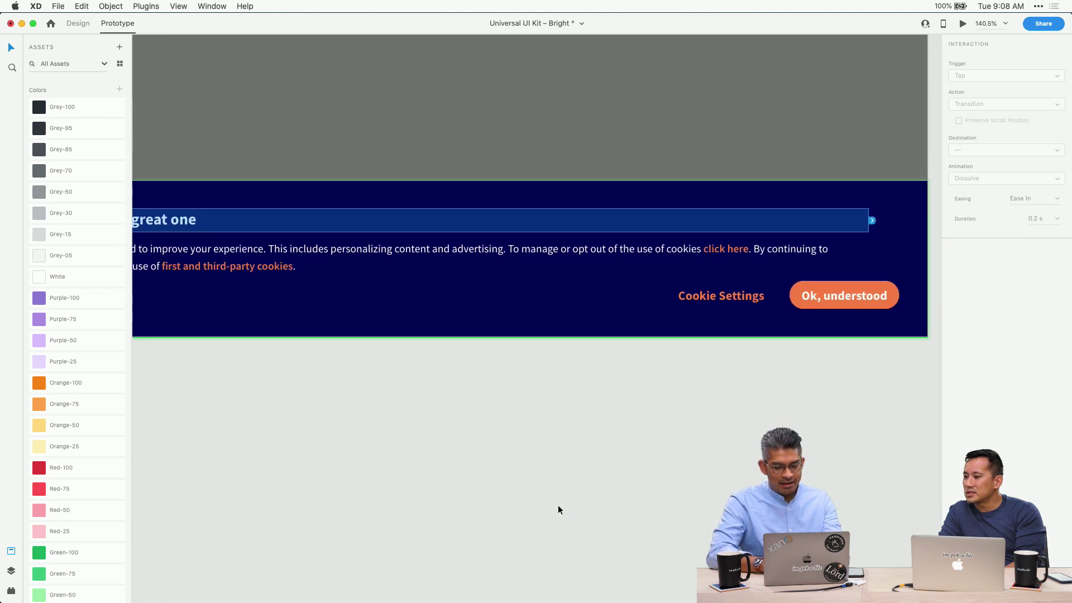
{"action": "double_click", "coordinate": [854, 305]}
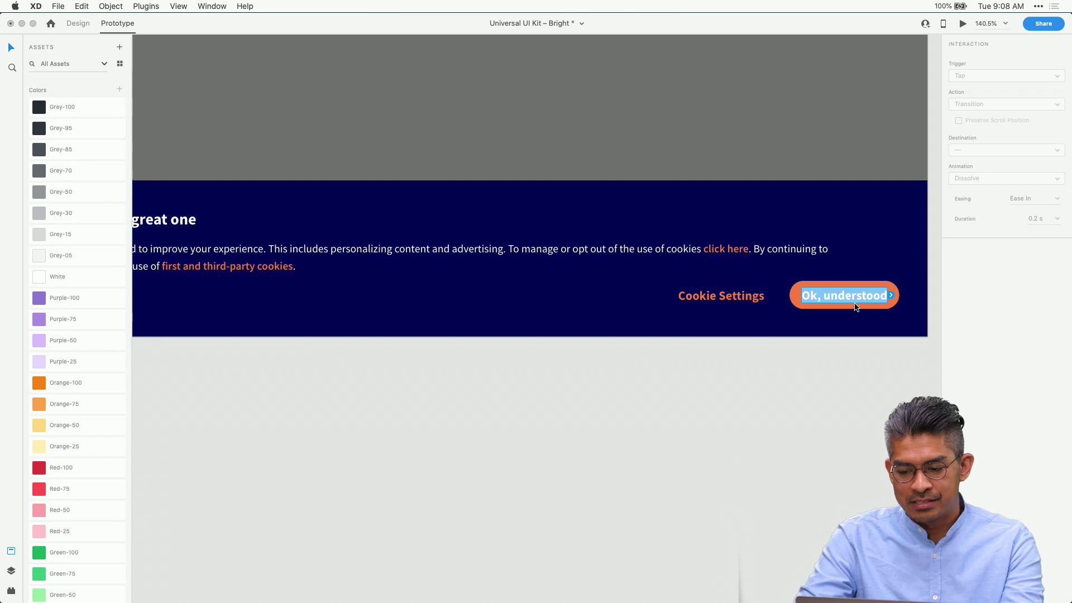
{"action": "type", "text": "Cool story"}
{"action": "left_click", "coordinate": [854, 318]}
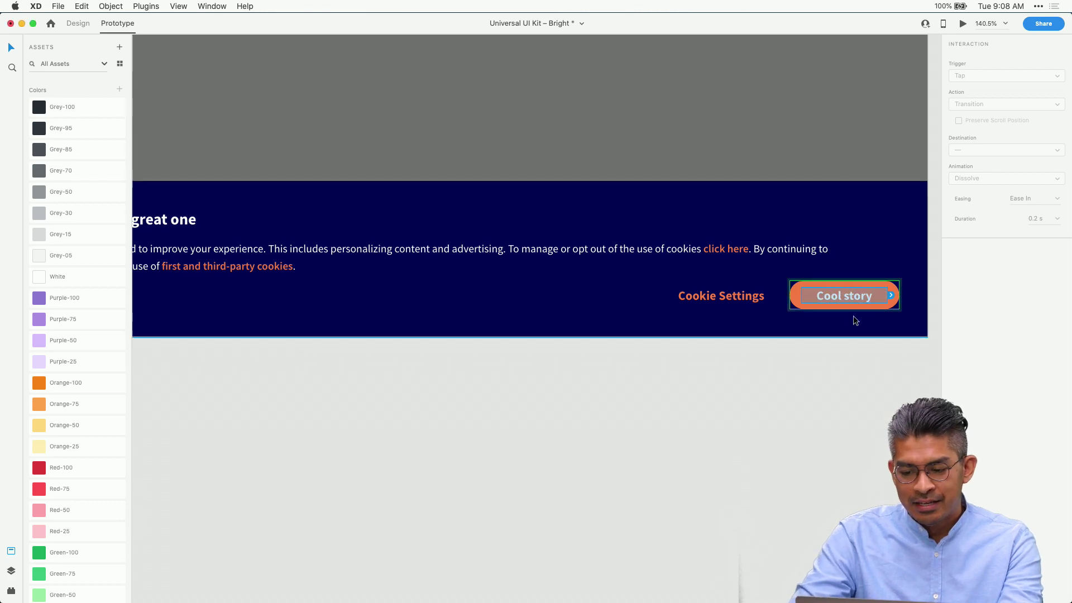
Preview the prototype from eCommerce/Sample main page 02 to check the edited cookie banner, and close the preview
{"action": "scroll", "coordinate": [816, 344], "scroll_direction": "down", "scroll_amount": 10}
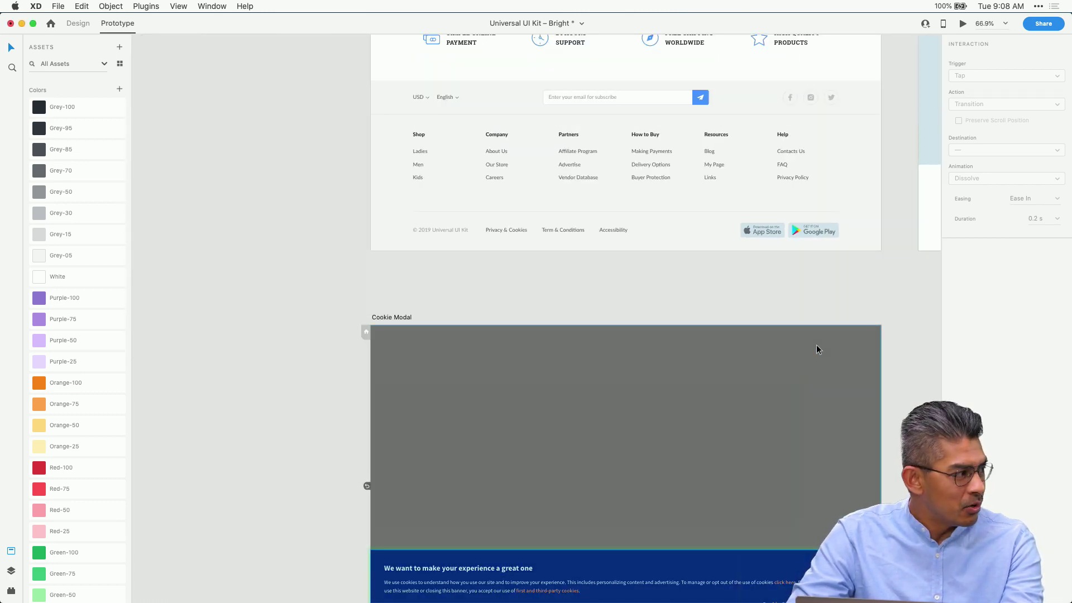
{"action": "scroll", "coordinate": [816, 348], "scroll_direction": "up", "scroll_amount": 5}
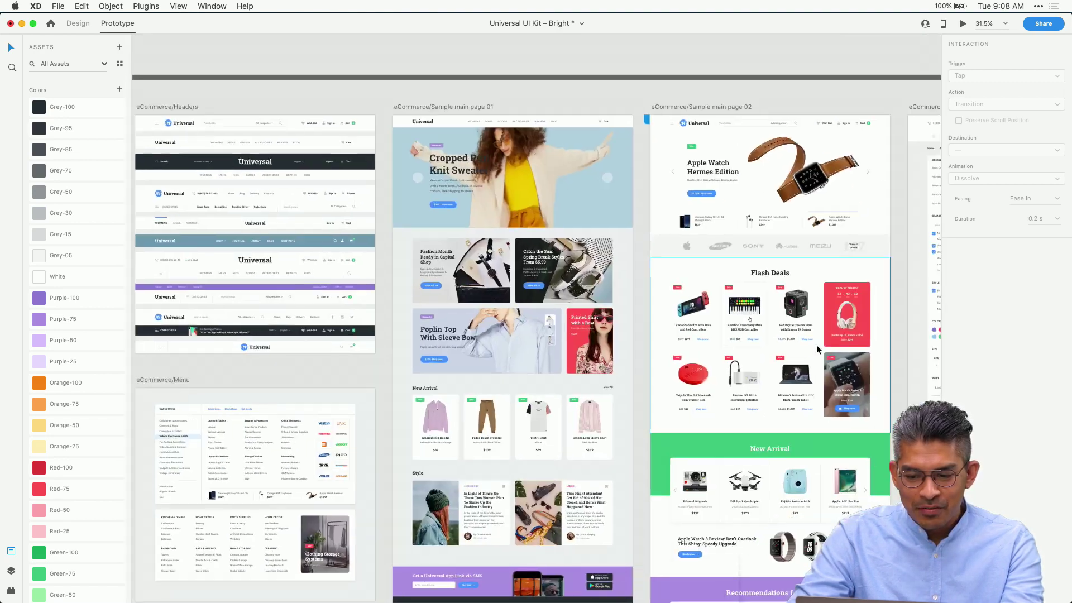
{"action": "scroll", "coordinate": [816, 344], "scroll_direction": "right", "scroll_amount": 5}
{"action": "left_click", "coordinate": [683, 227]}
{"action": "key", "text": "super+Return"}
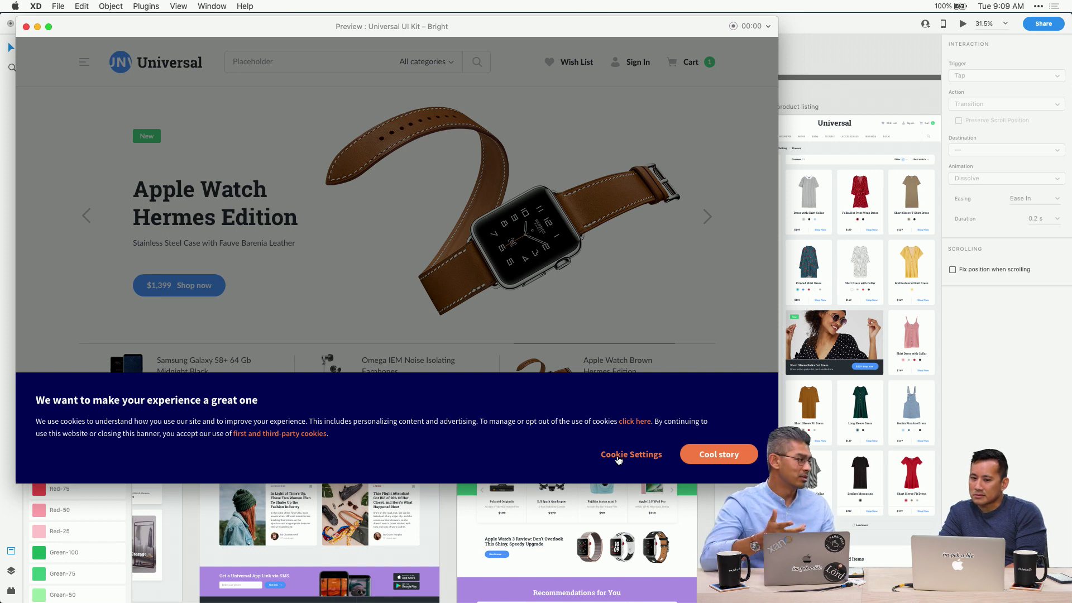
{"action": "left_click", "coordinate": [26, 27]}
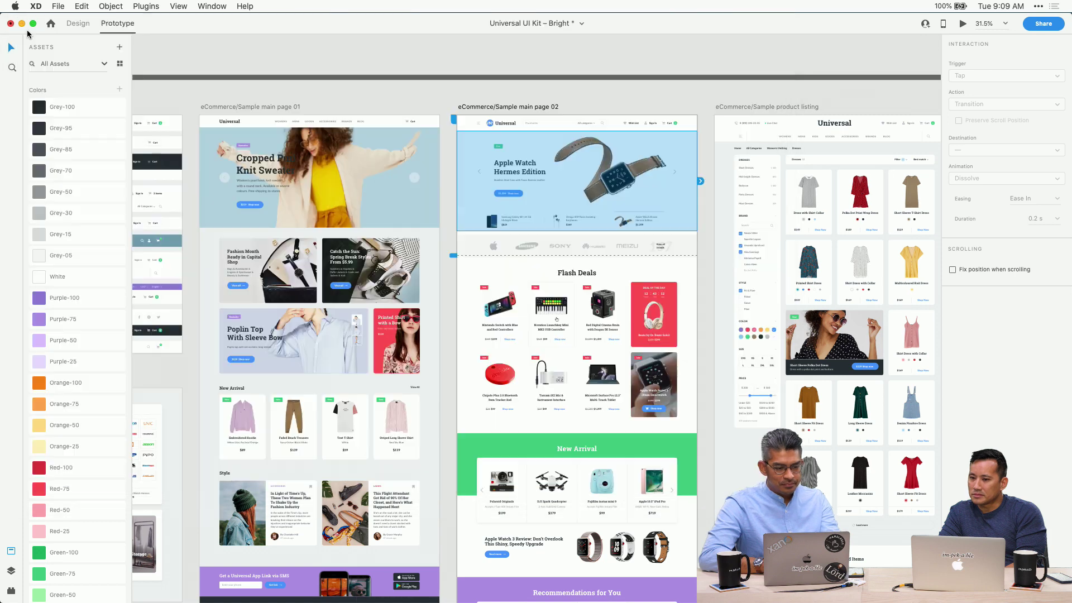
{"action": "scroll", "coordinate": [394, 200], "scroll_direction": "down", "scroll_amount": 5}
{"action": "scroll", "coordinate": [398, 220], "scroll_direction": "up", "scroll_amount": 3}
{"action": "scroll", "coordinate": [399, 220], "scroll_direction": "down", "scroll_amount": 2}
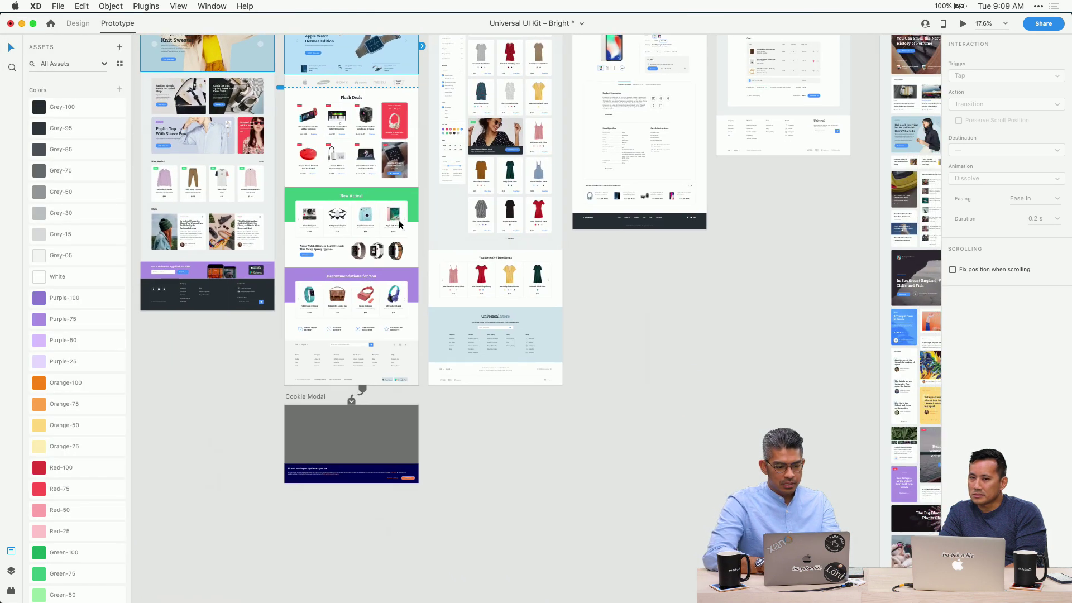
{"action": "scroll", "coordinate": [520, 366], "scroll_direction": "down", "scroll_amount": 3}
{"action": "scroll", "coordinate": [520, 366], "scroll_direction": "up", "scroll_amount": 1}
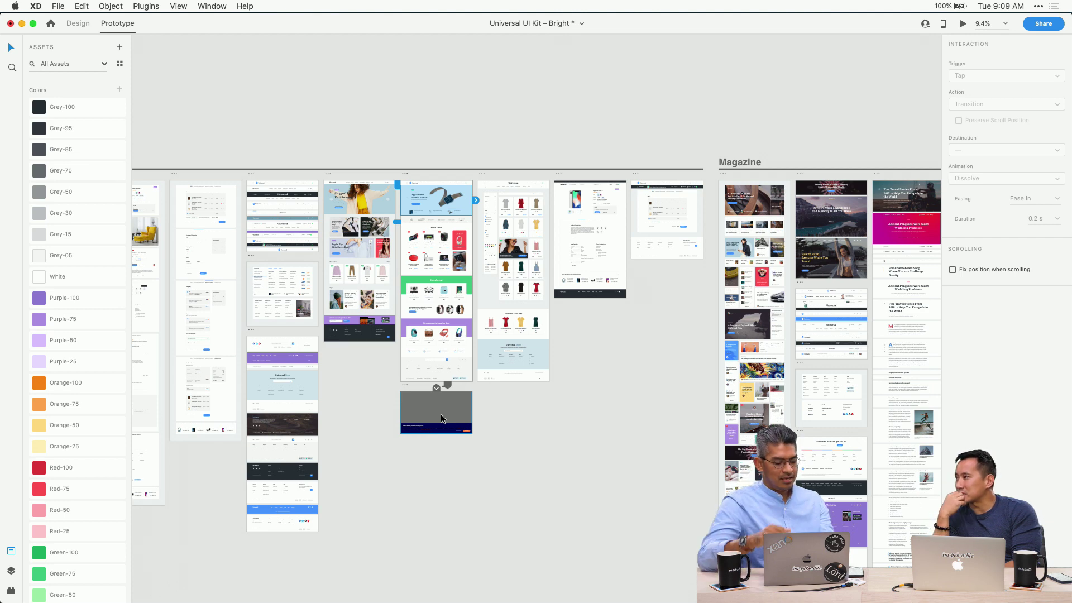
Switch to Chrome and view the header artwork of the Adobe Blog article on the Cookie Banner UI Kit
{"action": "key", "text": "super+Tab"}
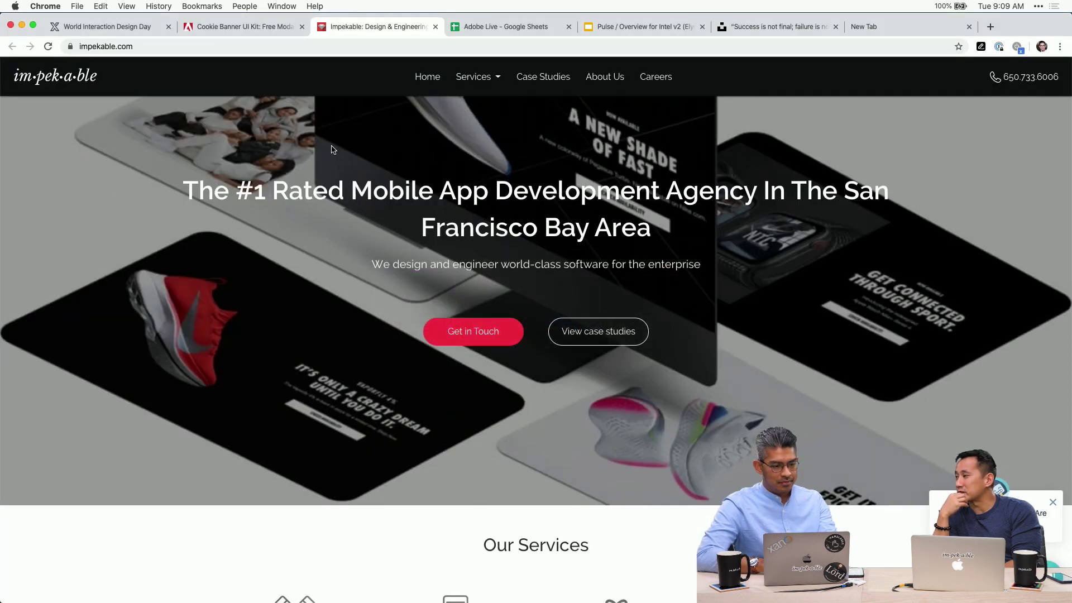
{"action": "key", "text": "ctrl+shift+Tab"}
{"action": "scroll", "coordinate": [386, 290], "scroll_direction": "up", "scroll_amount": 15}
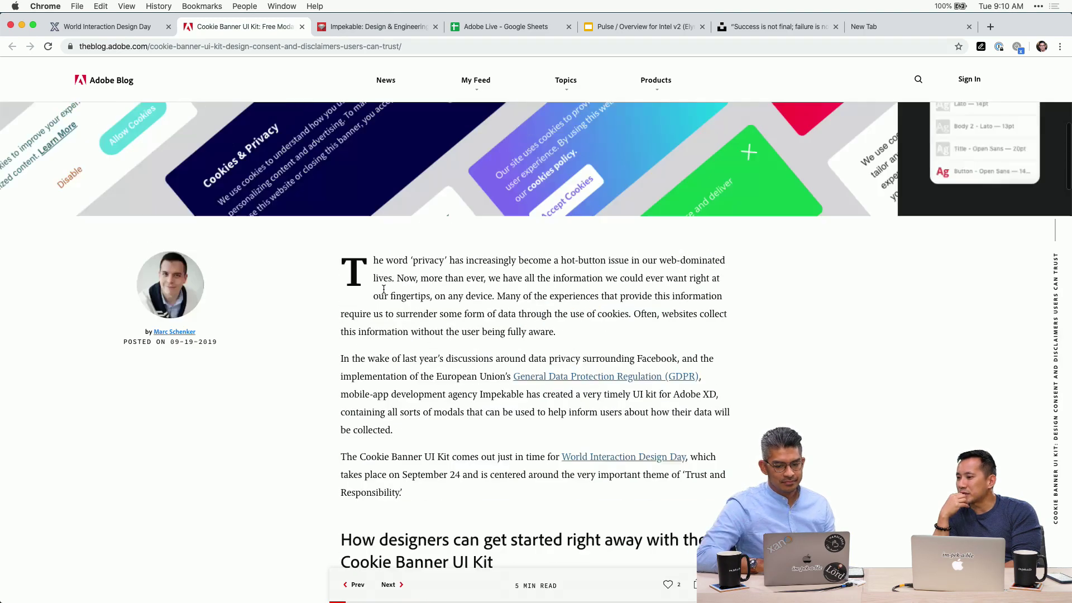
{"action": "scroll", "coordinate": [383, 289], "scroll_direction": "up", "scroll_amount": 7}
{"action": "scroll", "coordinate": [385, 292], "scroll_direction": "down", "scroll_amount": 2}
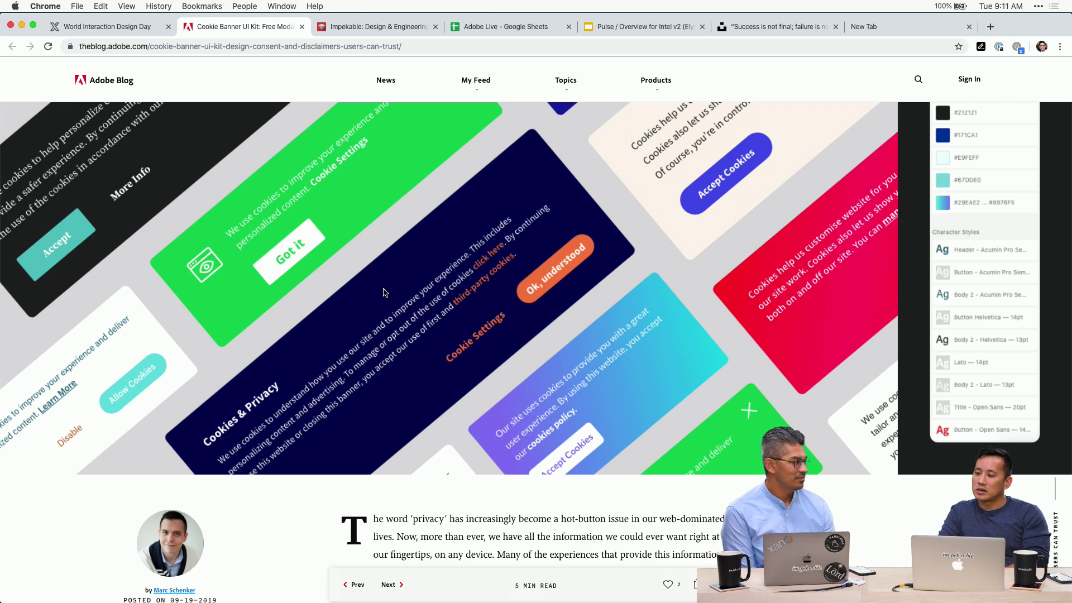
Search the web for "marquee" in a new browser tab
{"action": "left_click", "coordinate": [989, 27]}
{"action": "type", "text": "marquee"}
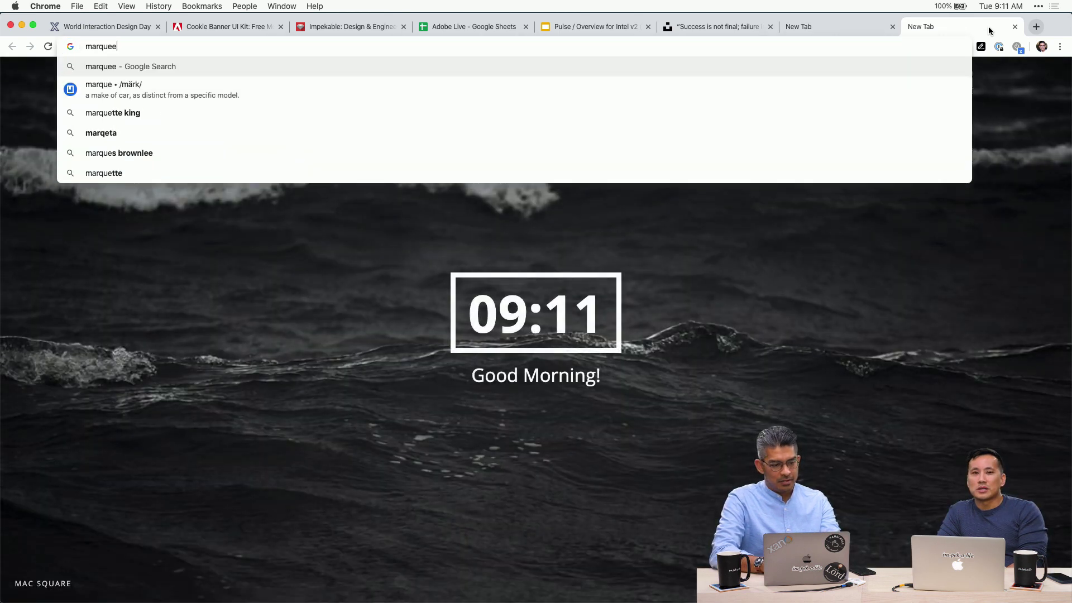
{"action": "key", "text": "Return"}
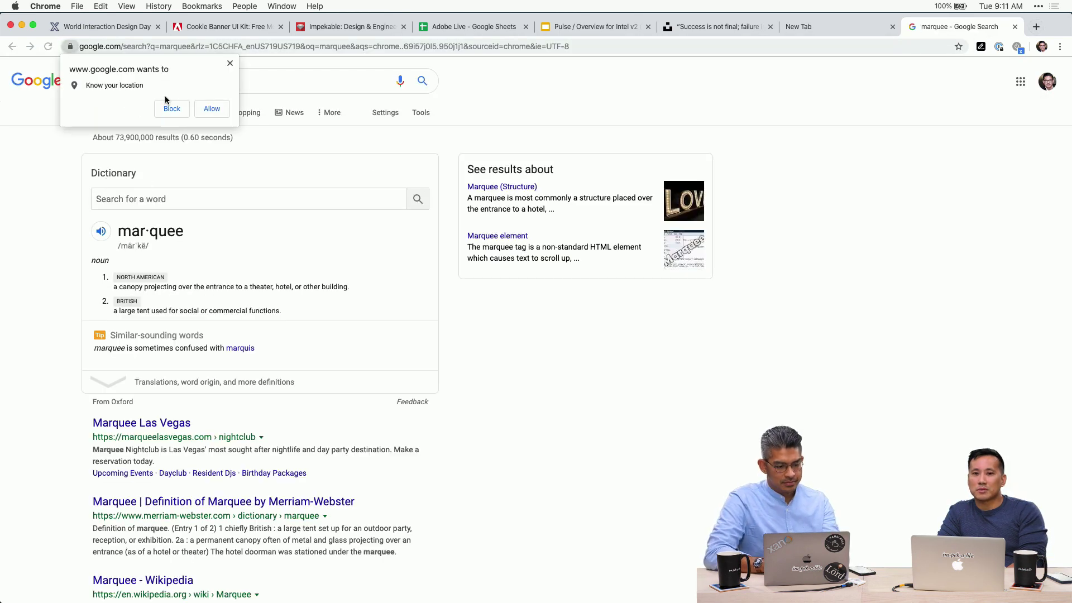
Dismiss the location request and refine the web search to "marquee impekable"
{"action": "left_click", "coordinate": [229, 63]}
{"action": "left_click", "coordinate": [206, 79]}
{"action": "type", "text": "uno"}
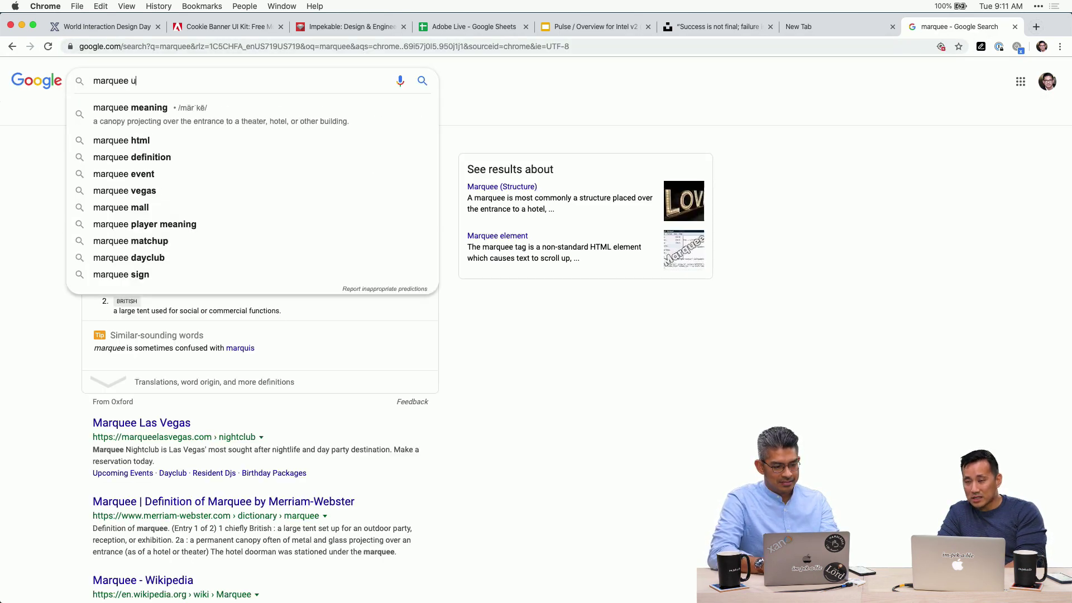
{"action": "key", "text": "BackSpace"}
{"action": "key", "text": "BackSpace"}
{"action": "key", "text": "BackSpace"}
{"action": "type", "text": "impekable"}
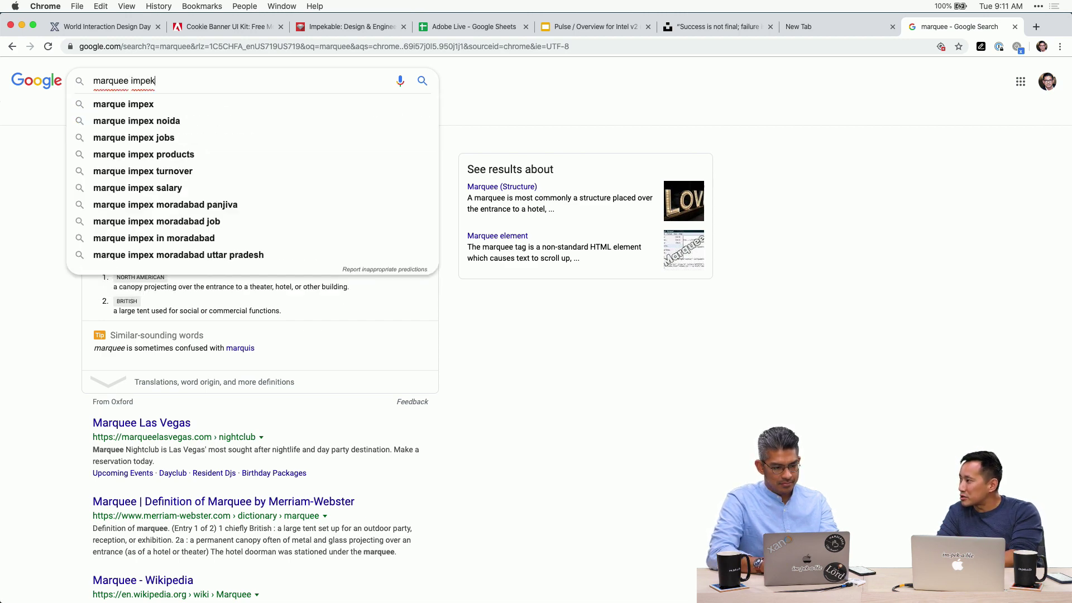
{"action": "key", "text": "Return"}
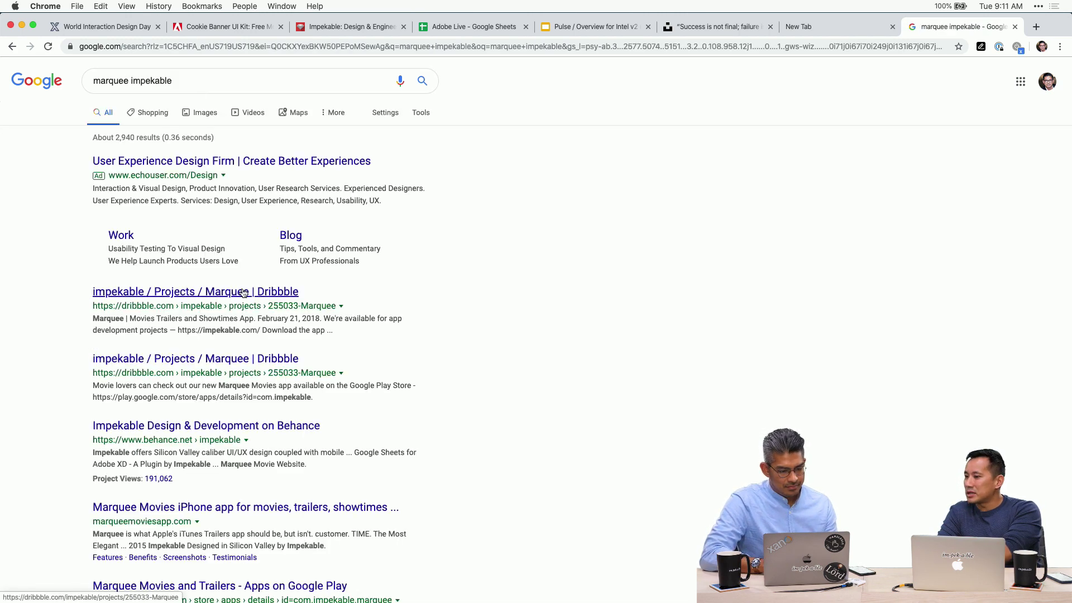
Open impekable's Marquee project on Dribbble from the search results and look over its shots
{"action": "left_click", "coordinate": [245, 292]}
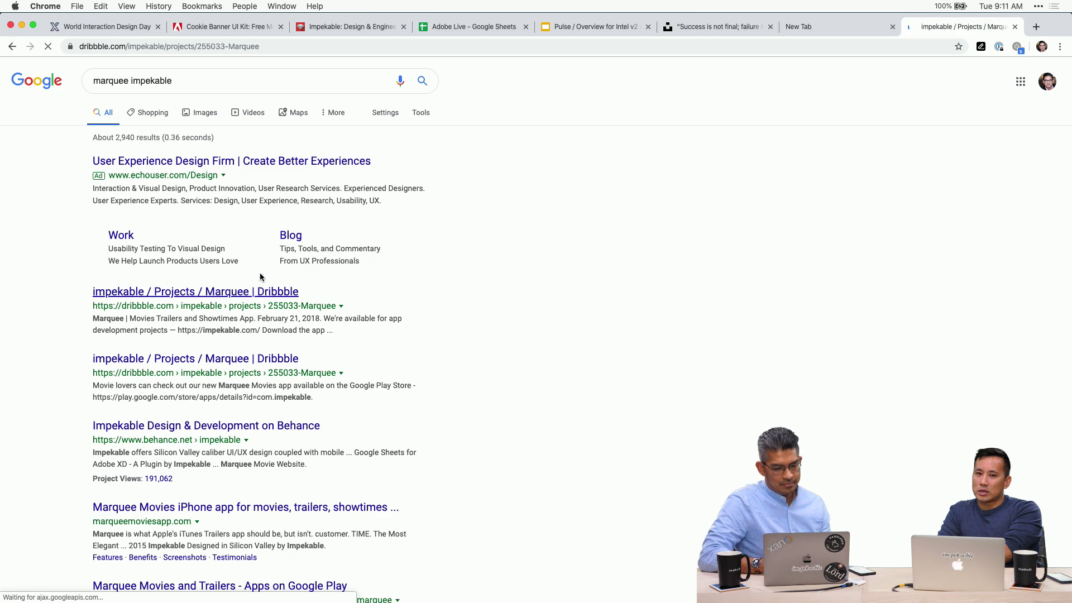
{"action": "scroll", "coordinate": [452, 271], "scroll_direction": "down", "scroll_amount": 1}
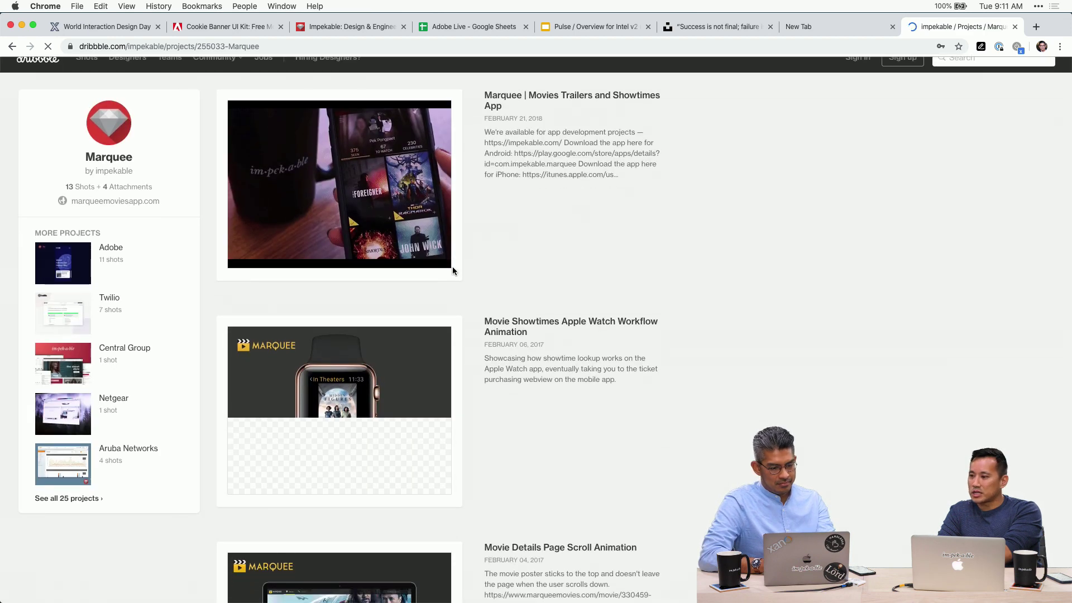
{"action": "scroll", "coordinate": [452, 270], "scroll_direction": "down", "scroll_amount": 1}
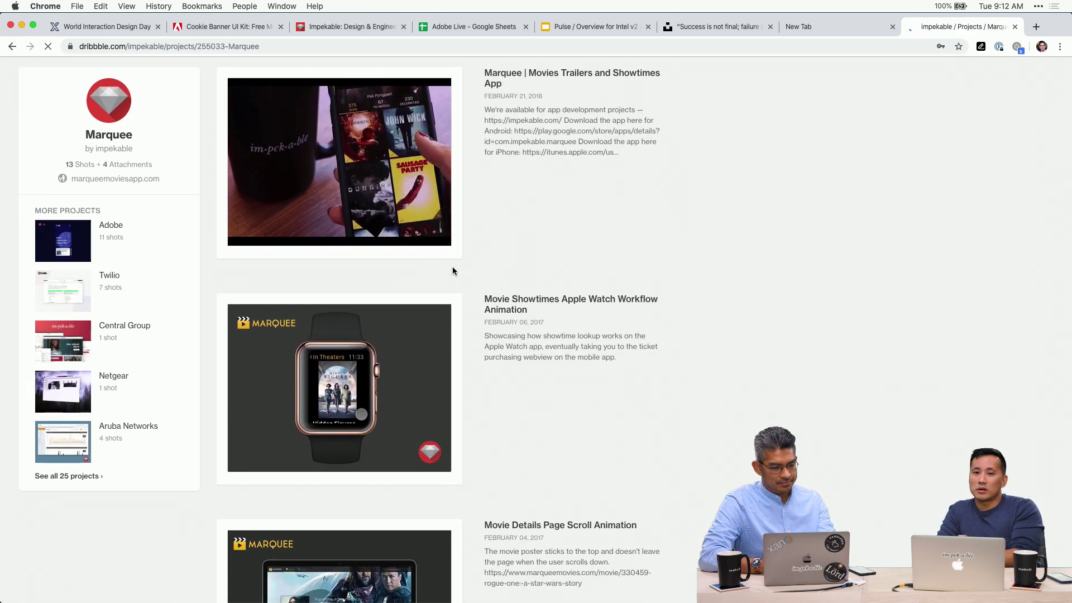
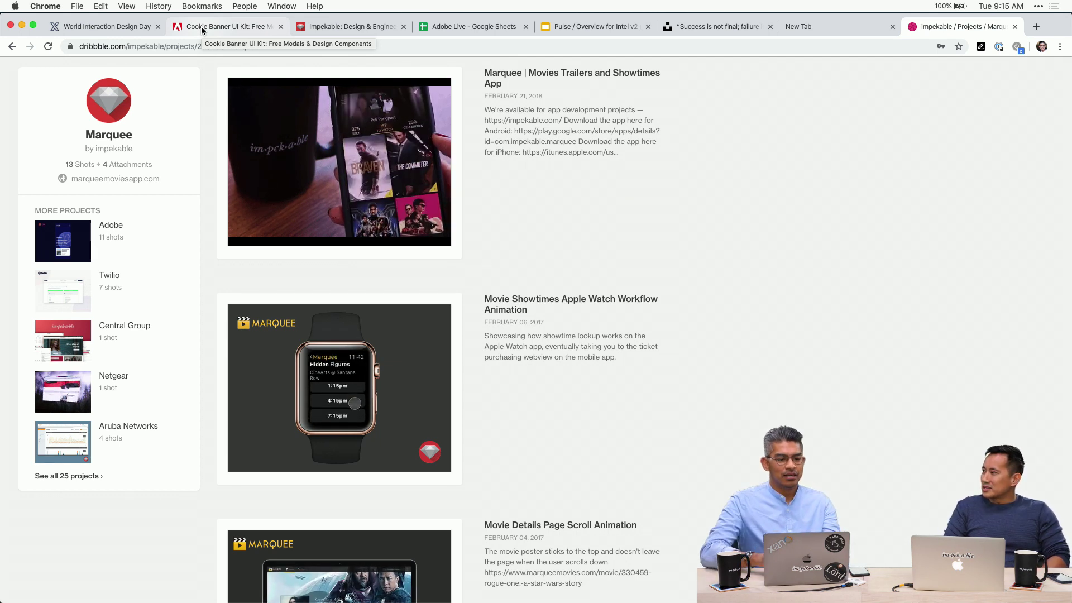
Return to the Cookie Banner UI Kit article in the browser and switch back to Adobe XD
{"action": "left_click", "coordinate": [202, 30]}
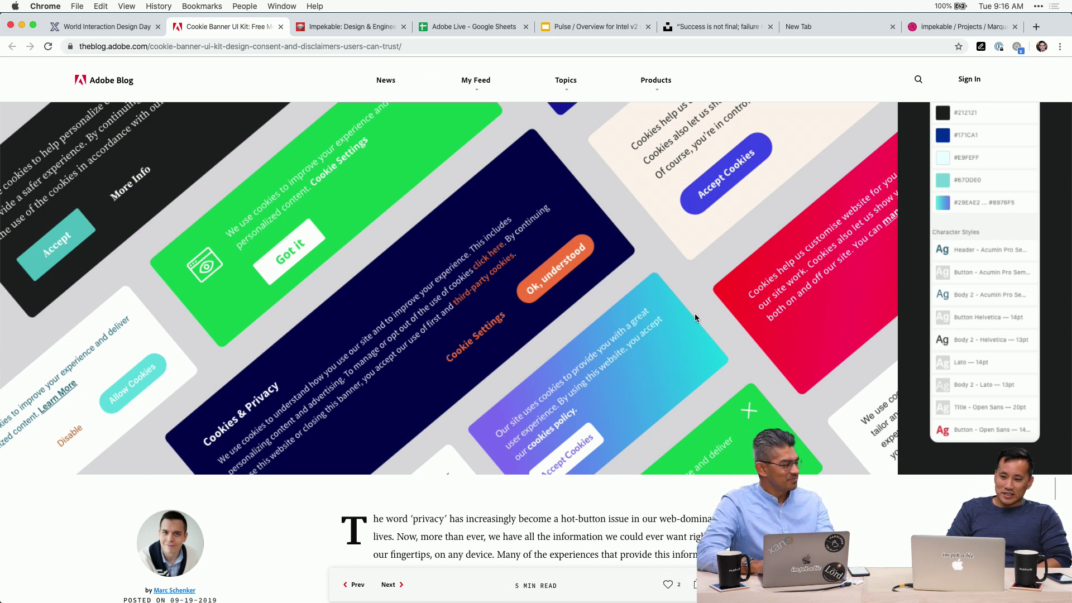
{"action": "key", "text": "ctrl+Right"}
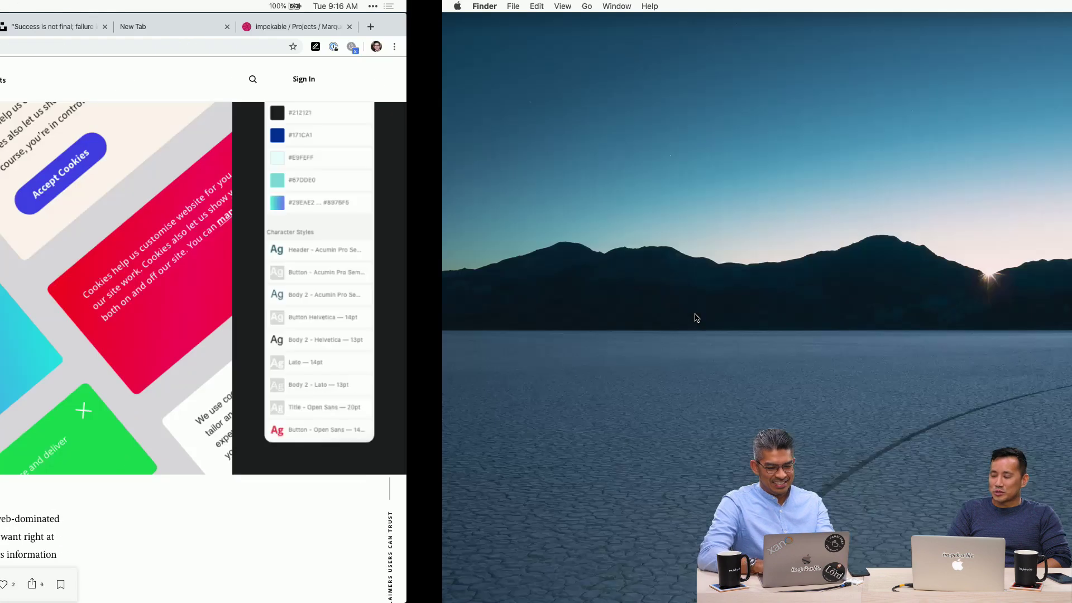
{"action": "key", "text": "alt+space"}
{"action": "type", "text": "xd"}
{"action": "key", "text": "Return"}
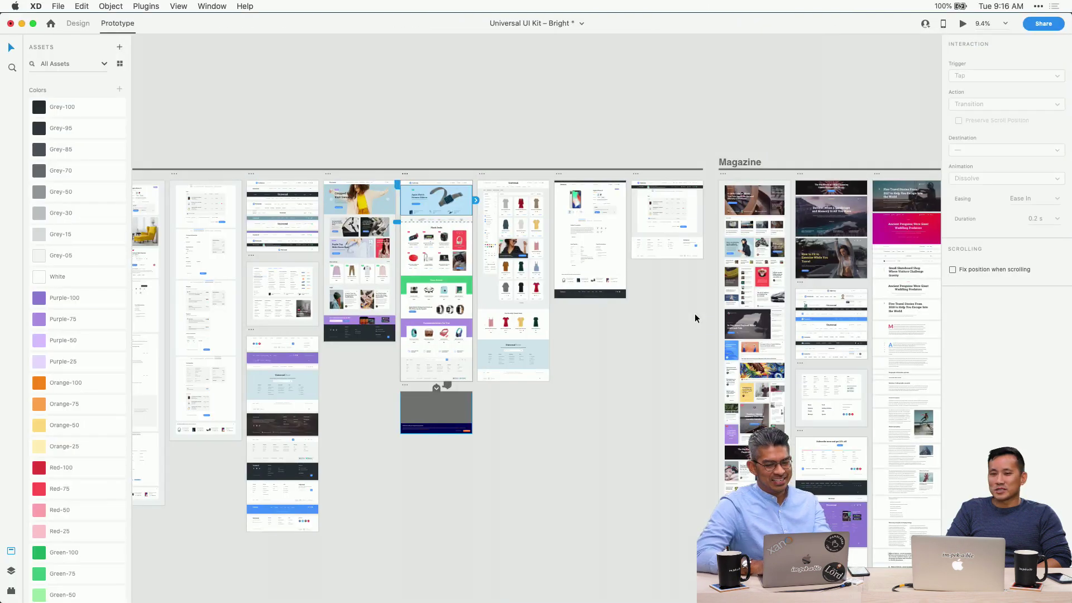
Examine the Magazine section's artboards and select the lowest banner in the Magazine/100% width artboard
{"action": "left_click", "coordinate": [517, 363]}
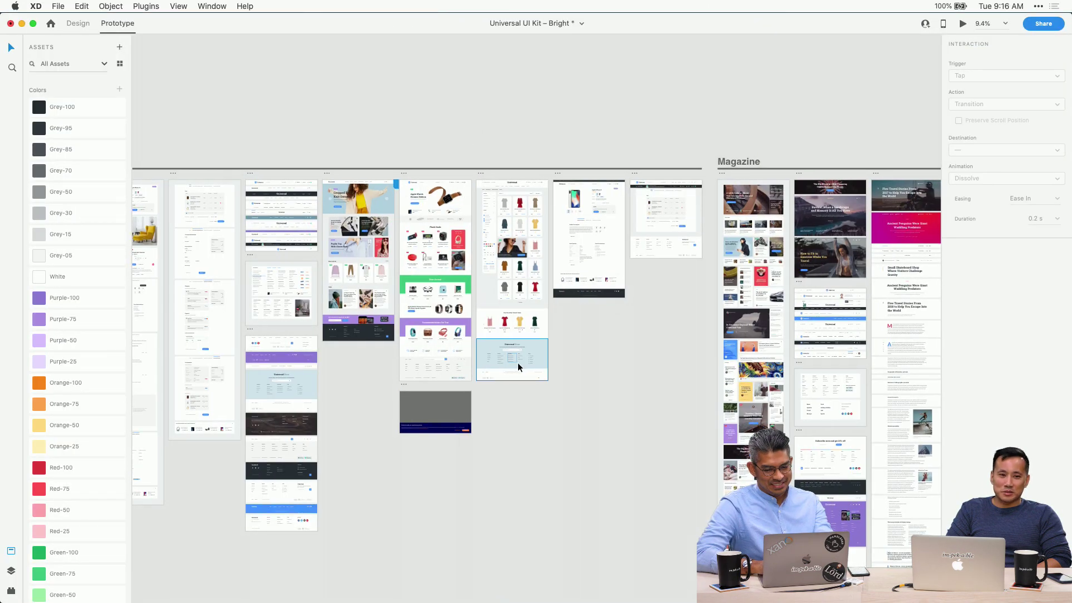
{"action": "scroll", "coordinate": [517, 363], "scroll_direction": "down", "scroll_amount": 2}
{"action": "scroll", "coordinate": [517, 363], "scroll_direction": "right", "scroll_amount": 2}
{"action": "scroll", "coordinate": [517, 366], "scroll_direction": "down", "scroll_amount": 3}
{"action": "scroll", "coordinate": [517, 366], "scroll_direction": "up", "scroll_amount": 2}
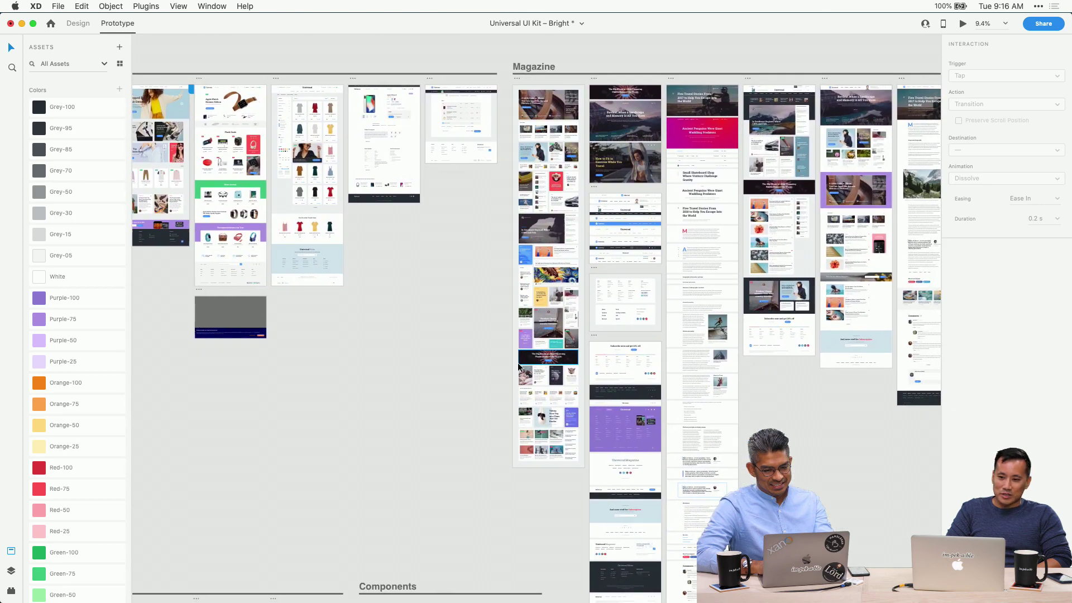
{"action": "scroll", "coordinate": [631, 156], "scroll_direction": "up", "scroll_amount": 2}
{"action": "left_click", "coordinate": [630, 155]}
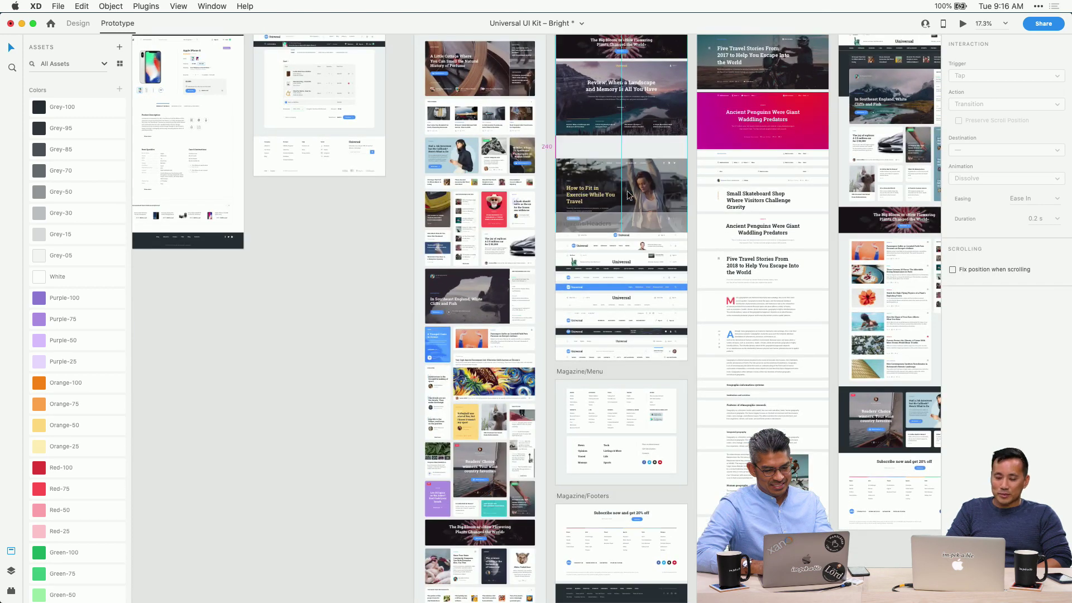
Set the web preset for new documents to Web 1366 (1366 × 768) and close the start window
{"action": "key", "text": "super+n"}
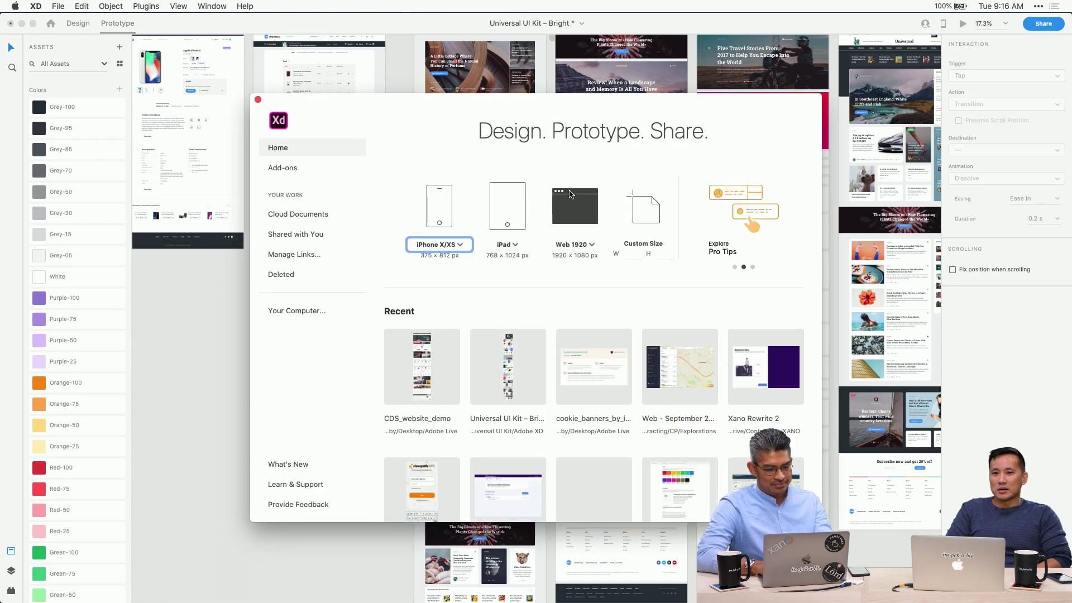
{"action": "left_click", "coordinate": [591, 244]}
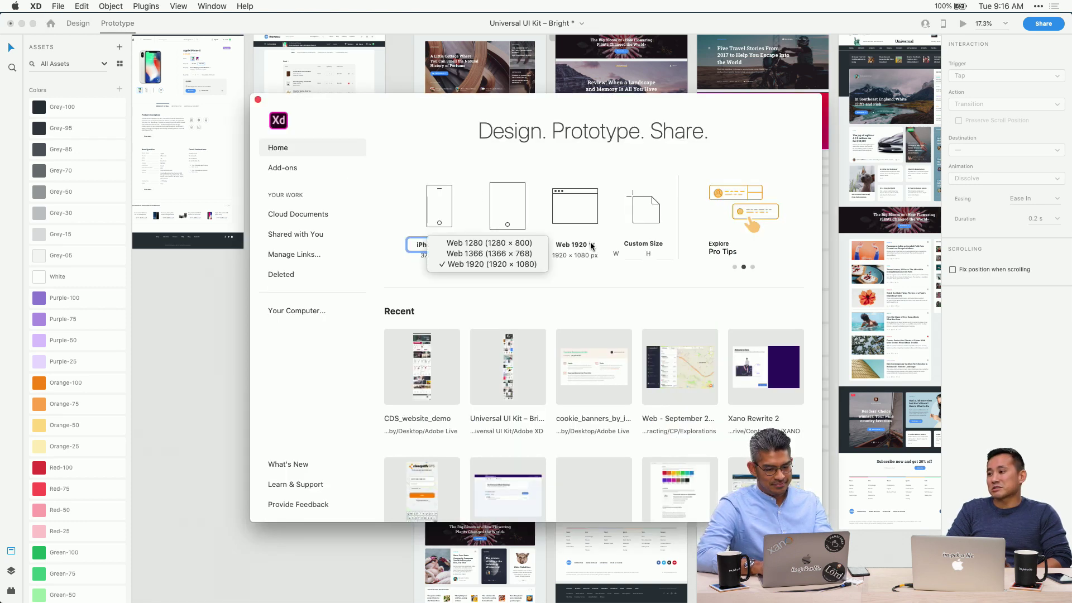
{"action": "left_click", "coordinate": [528, 254]}
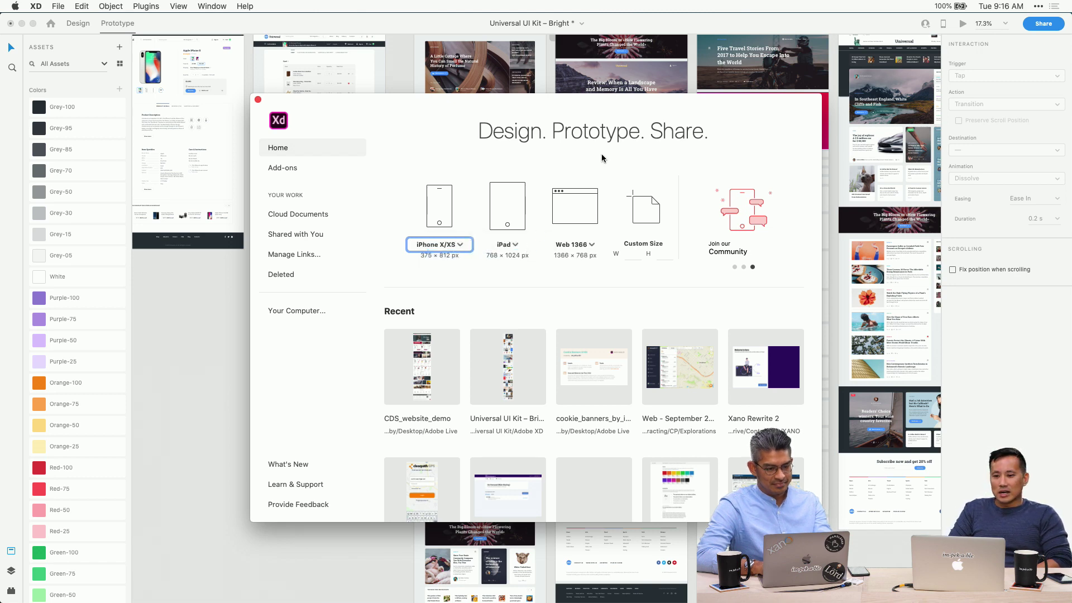
{"action": "key", "text": "super+w"}
Select the whole Magazine/100% width artboard and switch to the Design workspace
{"action": "scroll", "coordinate": [601, 153], "scroll_direction": "up", "scroll_amount": 5}
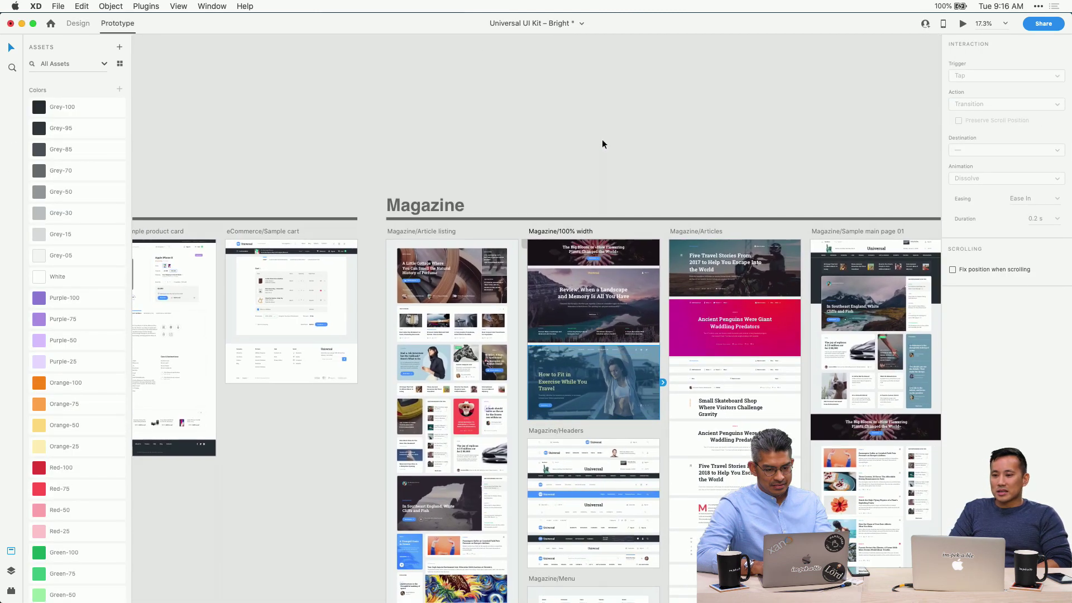
{"action": "left_click", "coordinate": [546, 230]}
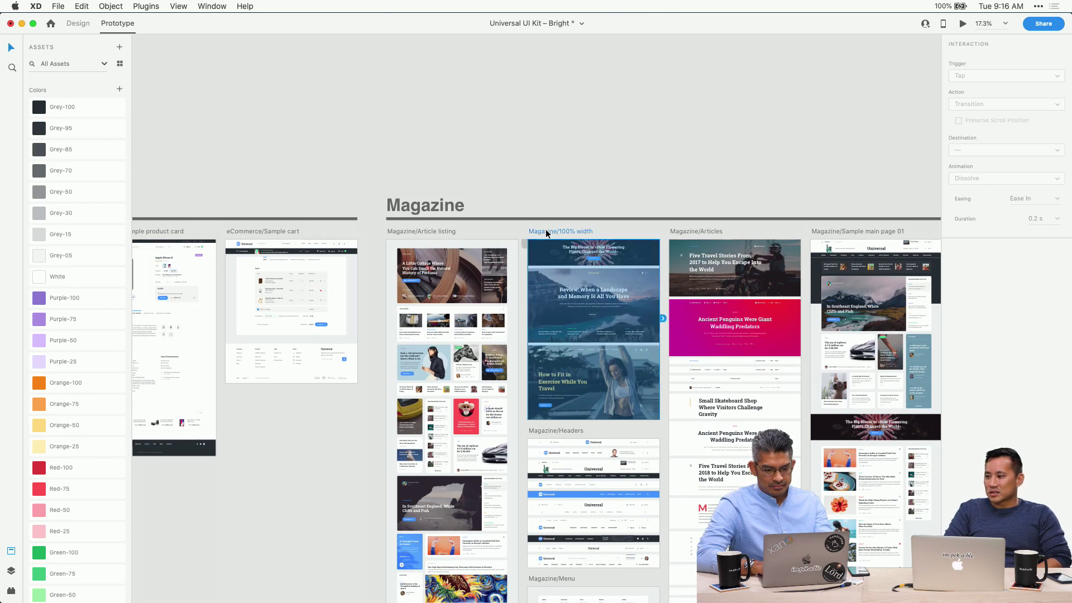
{"action": "left_click", "coordinate": [78, 25]}
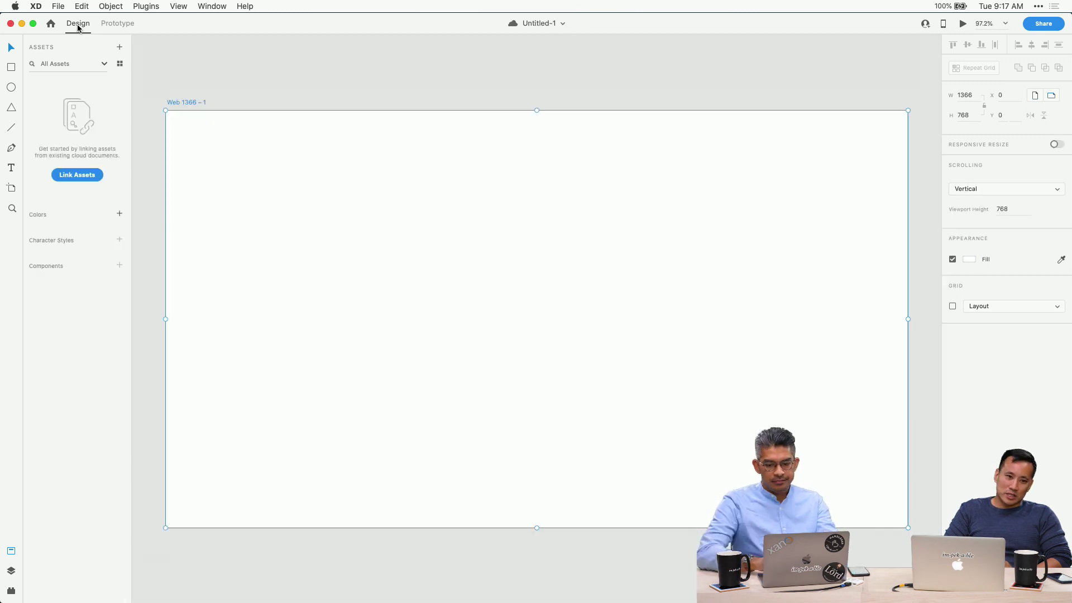
Paste the copied "How to Fit in Exercise While You Travel" banner into the Web 1366 – 1 artboard and select its heading
{"action": "left_click", "coordinate": [184, 72]}
{"action": "left_click", "coordinate": [185, 101]}
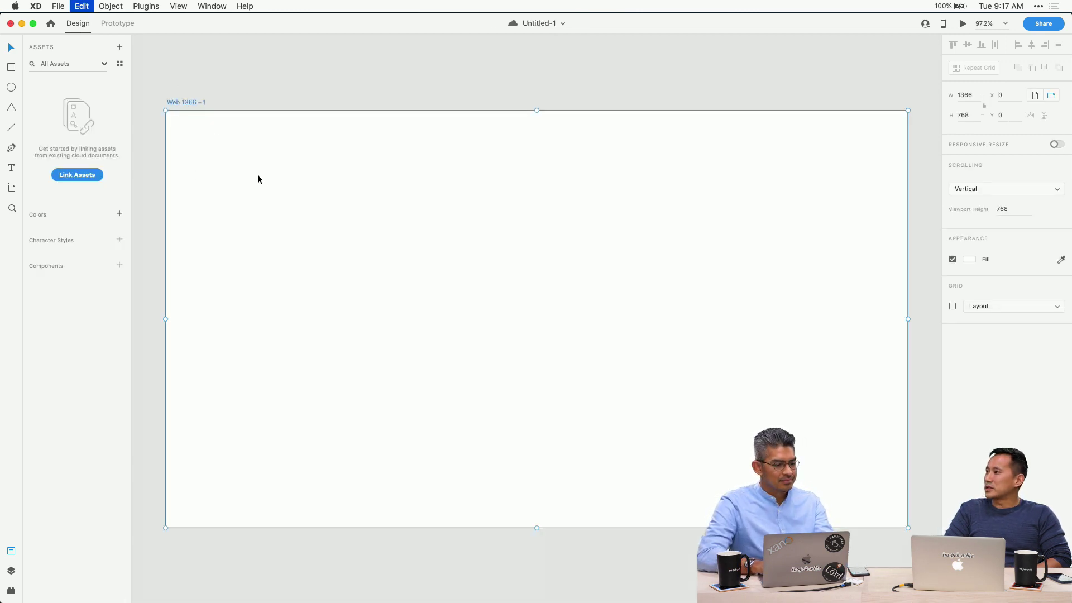
{"action": "key", "text": "super+v"}
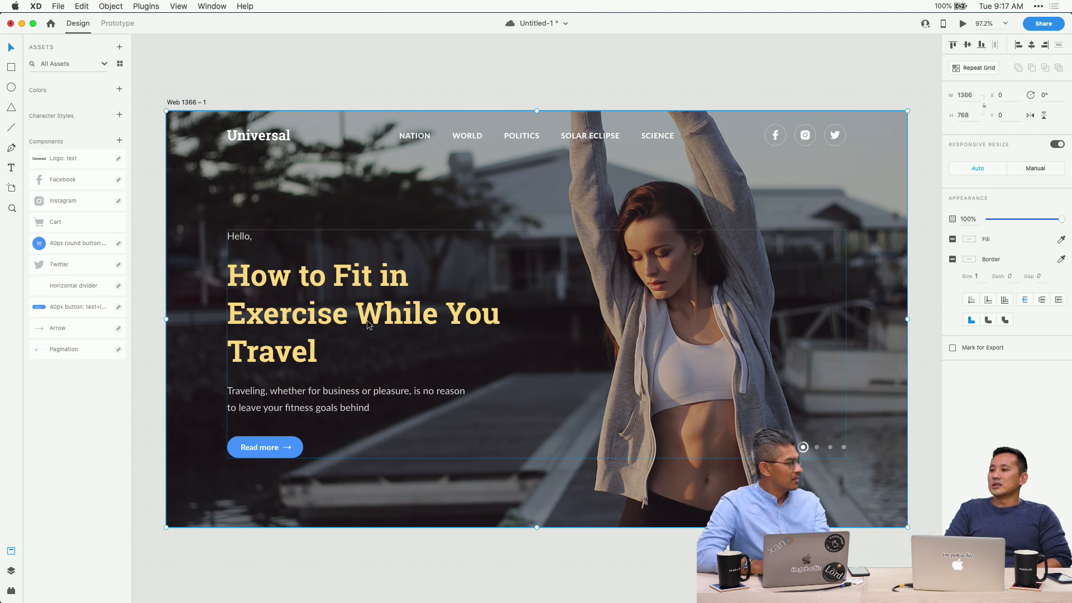
{"action": "left_click", "coordinate": [313, 305], "text": "super"}
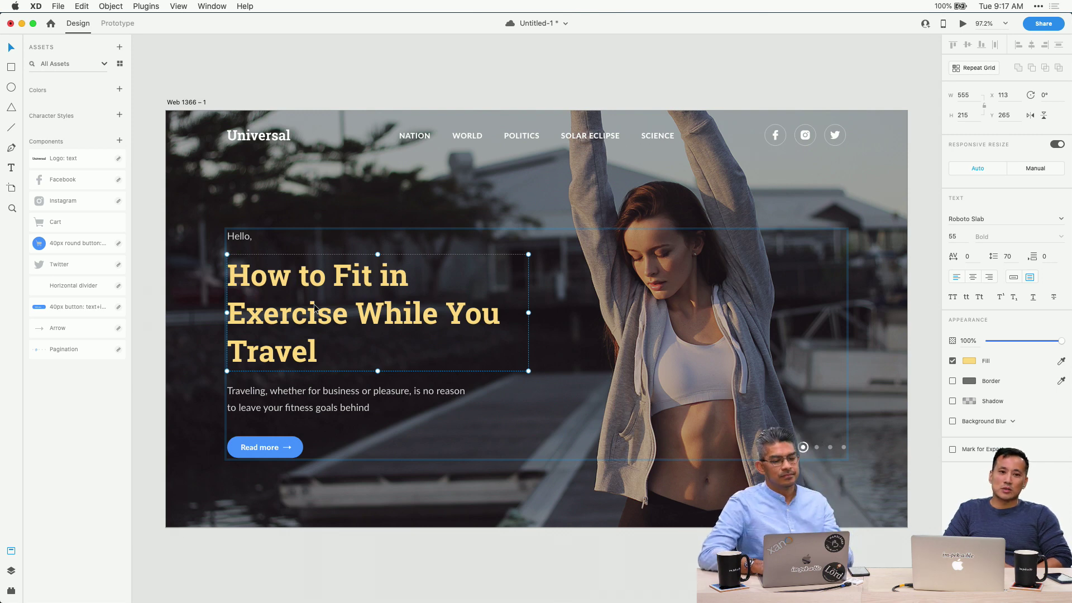
Extend the Web 1366 – 1 artboard downward to a height of 1514 and save the document
{"action": "left_click", "coordinate": [196, 104]}
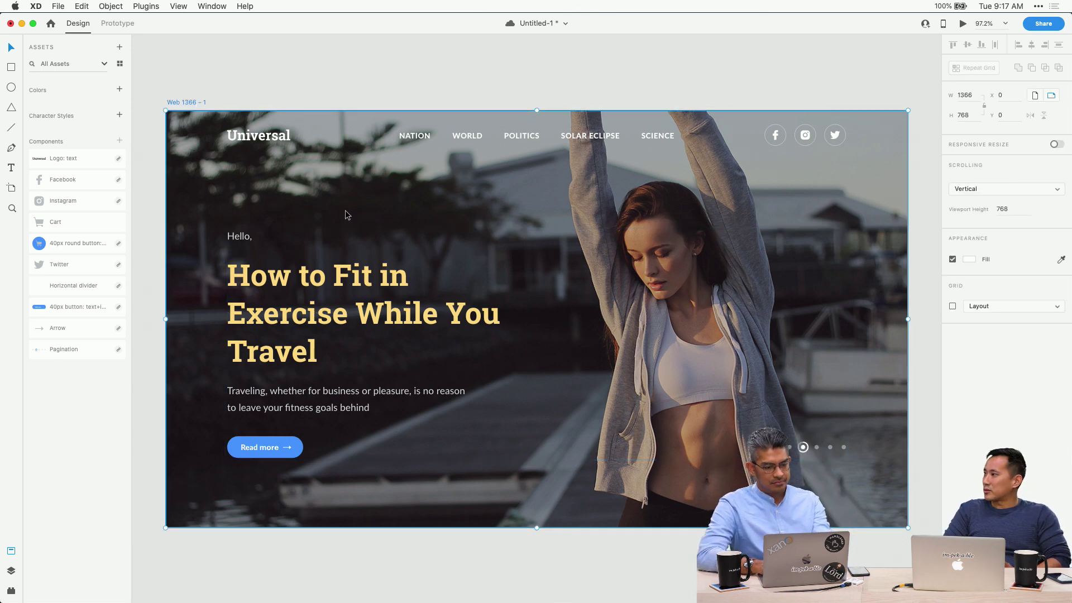
{"action": "scroll", "coordinate": [345, 215], "scroll_direction": "down", "scroll_amount": 2}
{"action": "scroll", "coordinate": [345, 210], "scroll_direction": "down", "scroll_amount": 3}
{"action": "scroll", "coordinate": [345, 209], "scroll_direction": "down", "scroll_amount": 4}
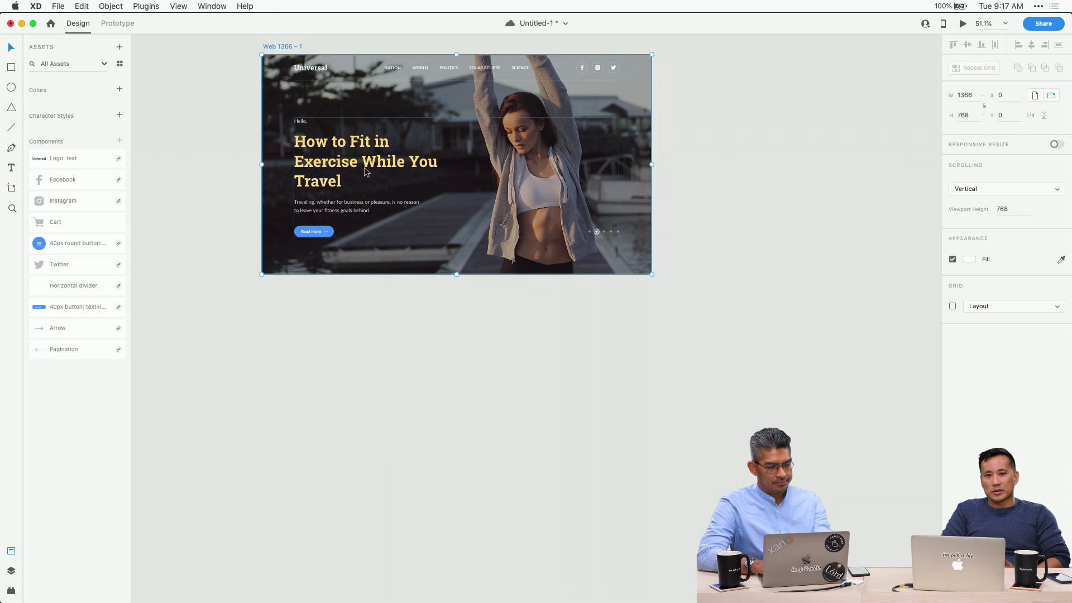
{"action": "left_click_drag", "start_coordinate": [455, 276], "coordinate": [461, 486]}
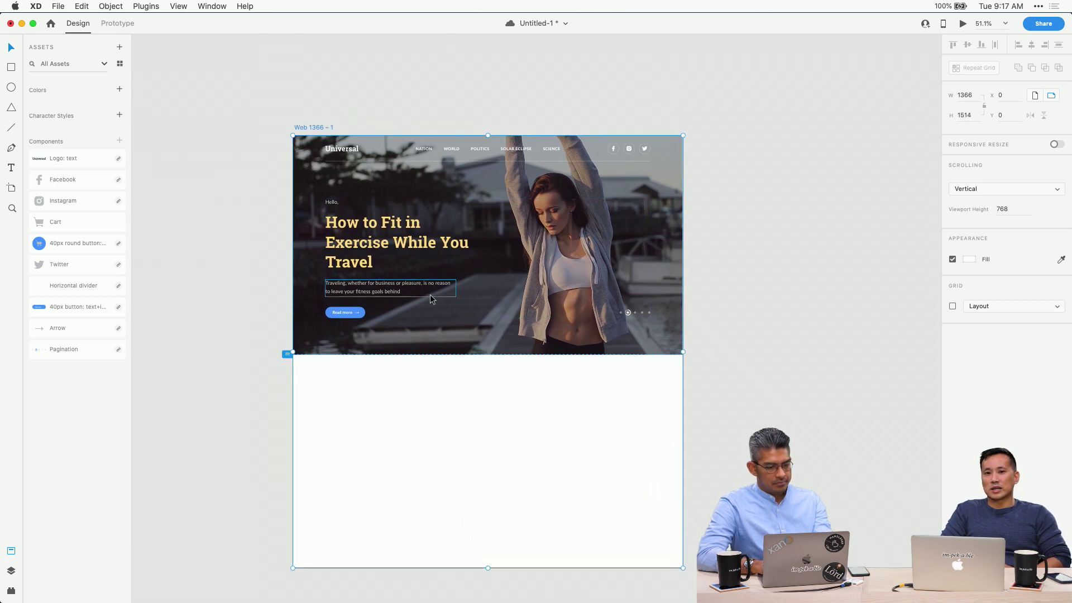
{"action": "scroll", "coordinate": [430, 294], "scroll_direction": "up", "scroll_amount": 3}
{"action": "scroll", "coordinate": [430, 294], "scroll_direction": "up", "scroll_amount": 2}
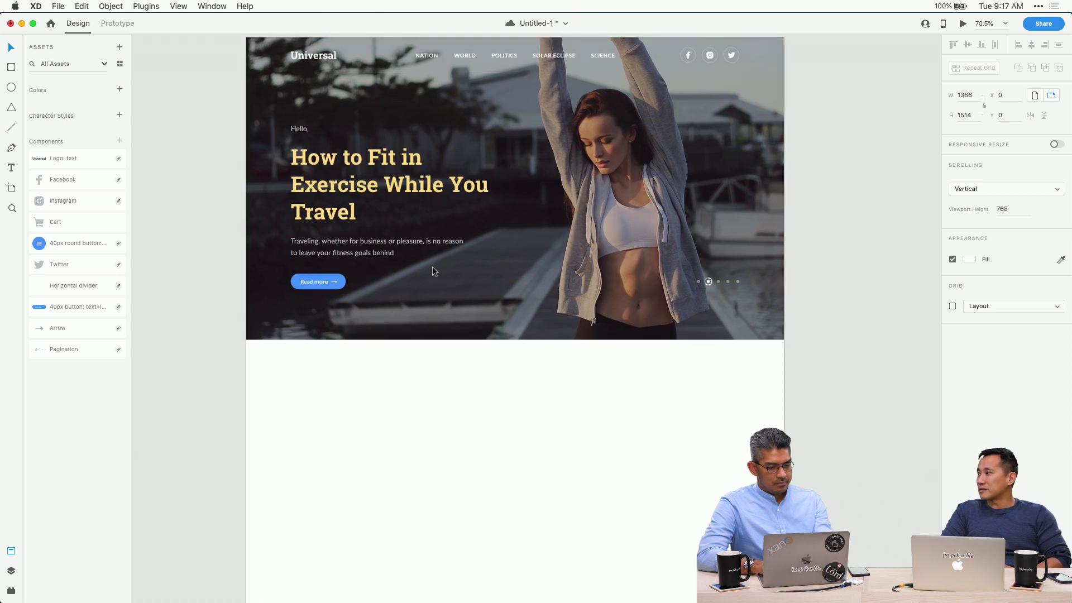
{"action": "scroll", "coordinate": [432, 266], "scroll_direction": "up", "scroll_amount": 2}
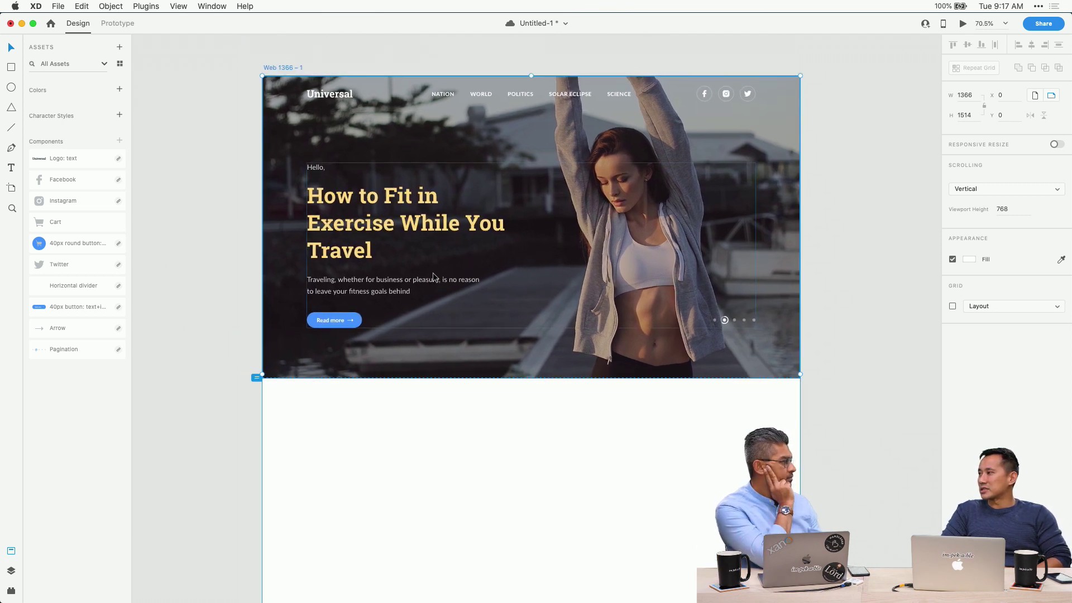
{"action": "key", "text": "super+s"}
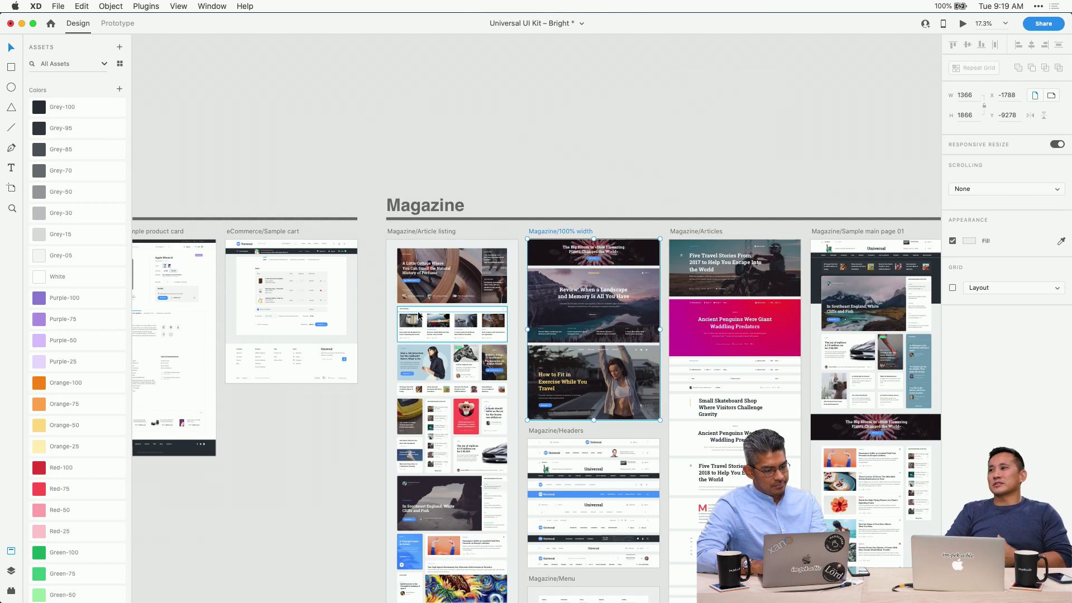
Copy the dark background of the Readers' Choice section in Magazine/Sample main page 01 of the UI kit and return to Untitled-1
{"action": "scroll", "coordinate": [374, 296], "scroll_direction": "down", "scroll_amount": 4}
{"action": "scroll", "coordinate": [374, 296], "scroll_direction": "right", "scroll_amount": 1}
{"action": "scroll", "coordinate": [373, 293], "scroll_direction": "down", "scroll_amount": 1}
{"action": "scroll", "coordinate": [373, 293], "scroll_direction": "right", "scroll_amount": 1}
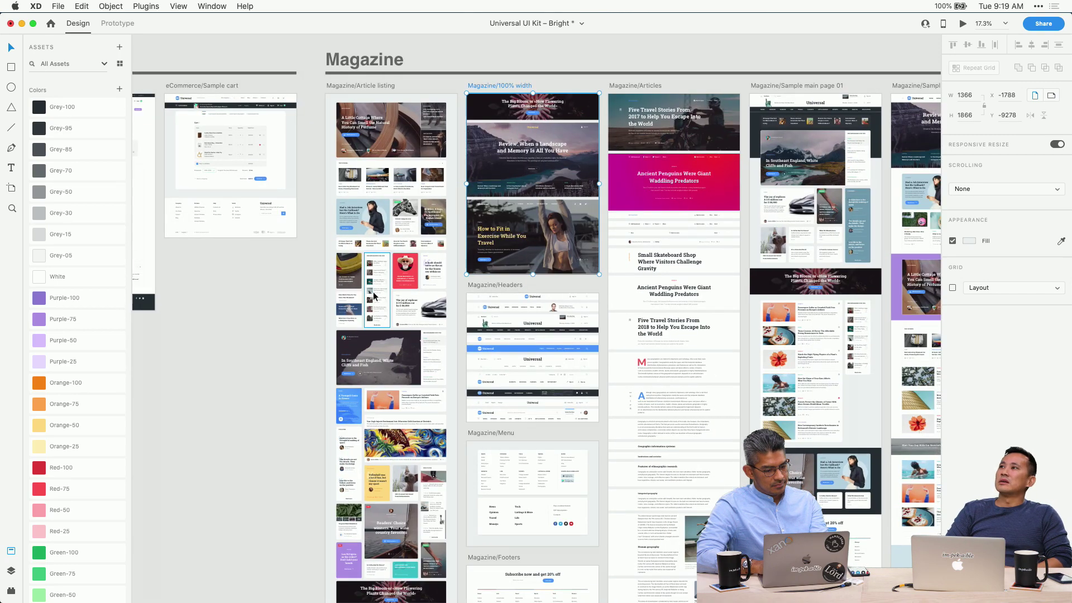
{"action": "scroll", "coordinate": [373, 292], "scroll_direction": "down", "scroll_amount": 4}
{"action": "scroll", "coordinate": [372, 292], "scroll_direction": "right", "scroll_amount": 10}
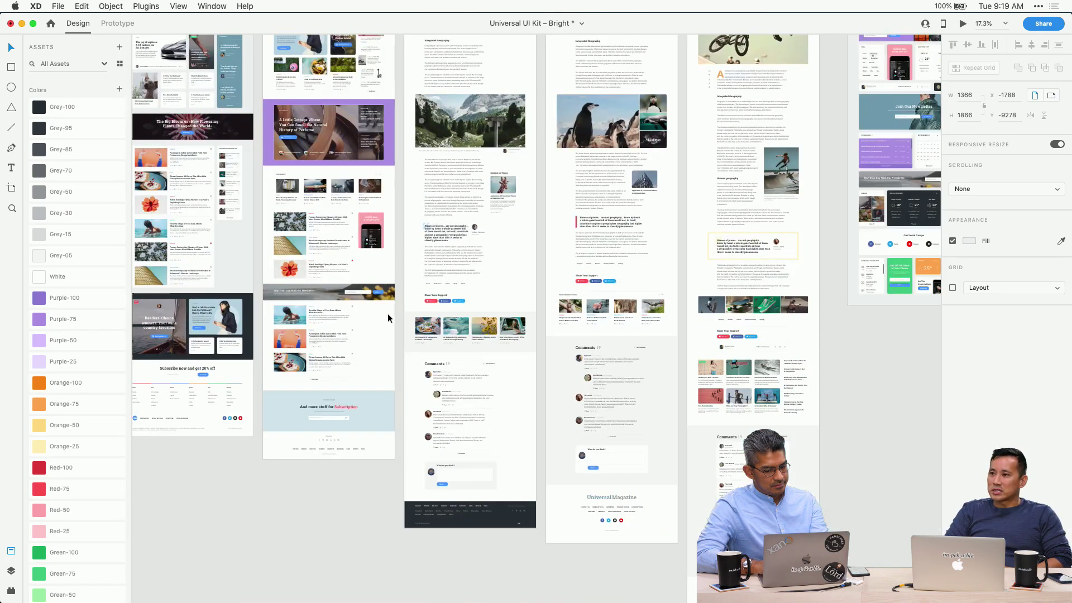
{"action": "left_click", "coordinate": [373, 343]}
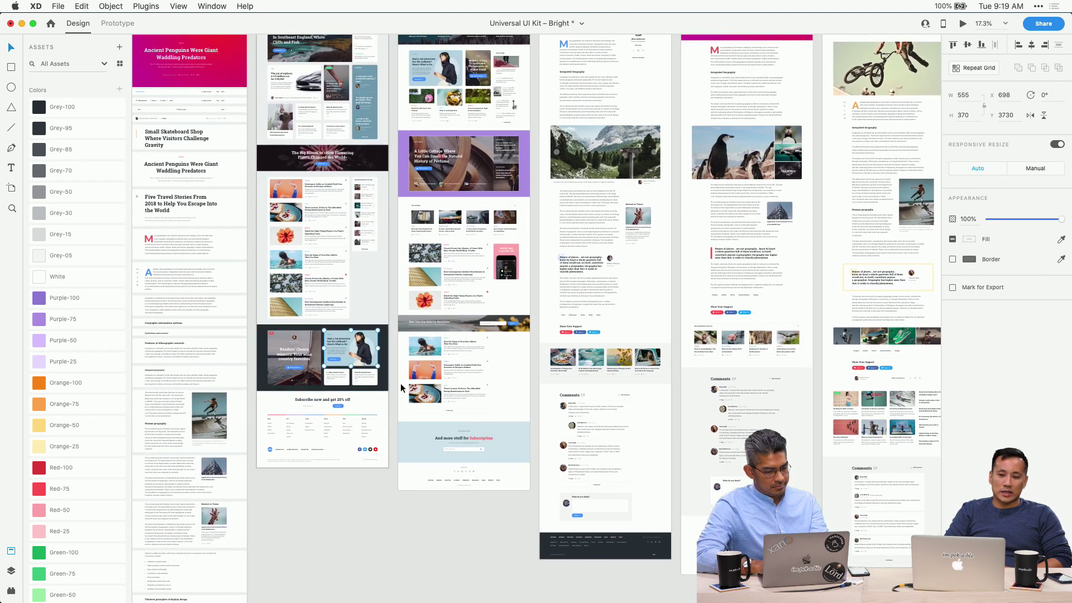
{"action": "left_click_drag", "start_coordinate": [387, 387], "coordinate": [297, 337]}
{"action": "key", "text": "super+z"}
{"action": "scroll", "coordinate": [287, 387], "scroll_direction": "up", "scroll_amount": 2}
{"action": "key", "text": "super+c"}
{"action": "key", "text": "super+grave"}
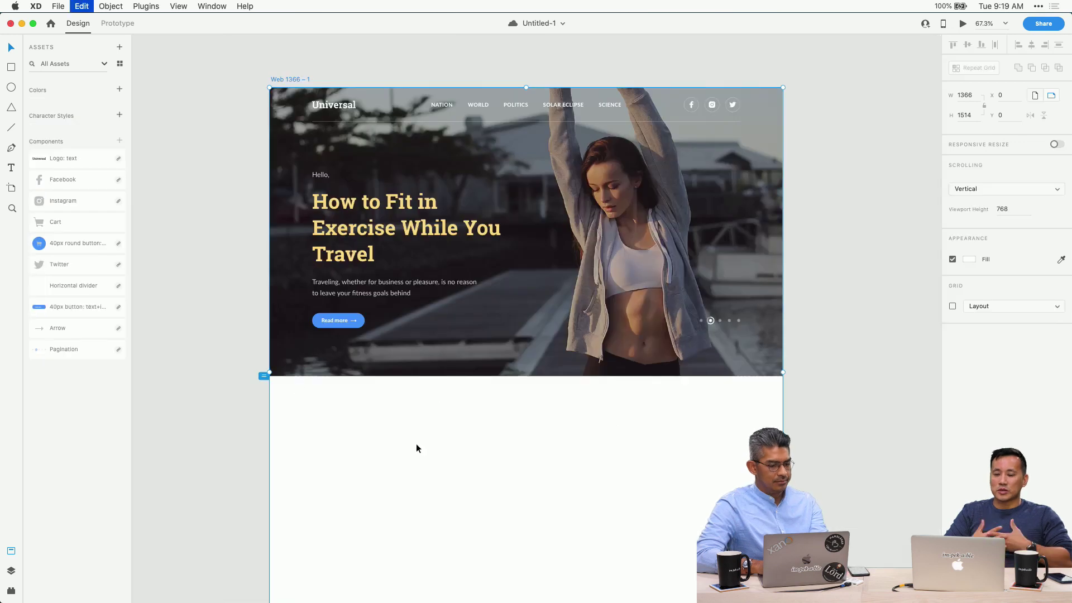
Paste the dark background directly below the banner in the Web 1366 – 1 artboard and save the document
{"action": "key", "text": "super+v"}
{"action": "left_click_drag", "start_coordinate": [441, 346], "coordinate": [430, 487]}
{"action": "left_click", "coordinate": [826, 385]}
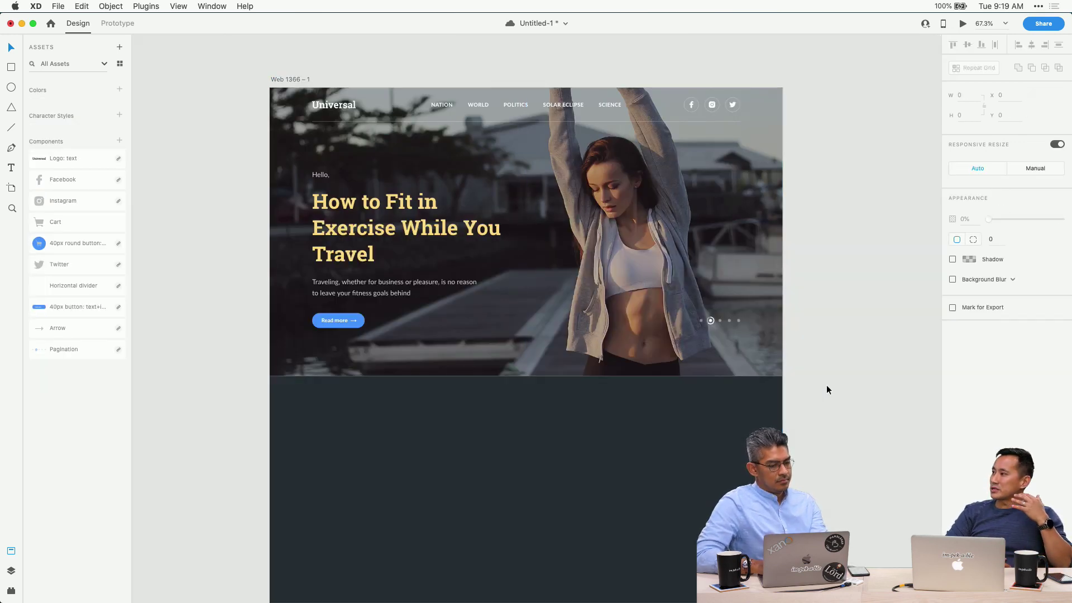
{"action": "scroll", "coordinate": [719, 299], "scroll_direction": "down", "scroll_amount": 2}
{"action": "scroll", "coordinate": [718, 290], "scroll_direction": "up", "scroll_amount": 3}
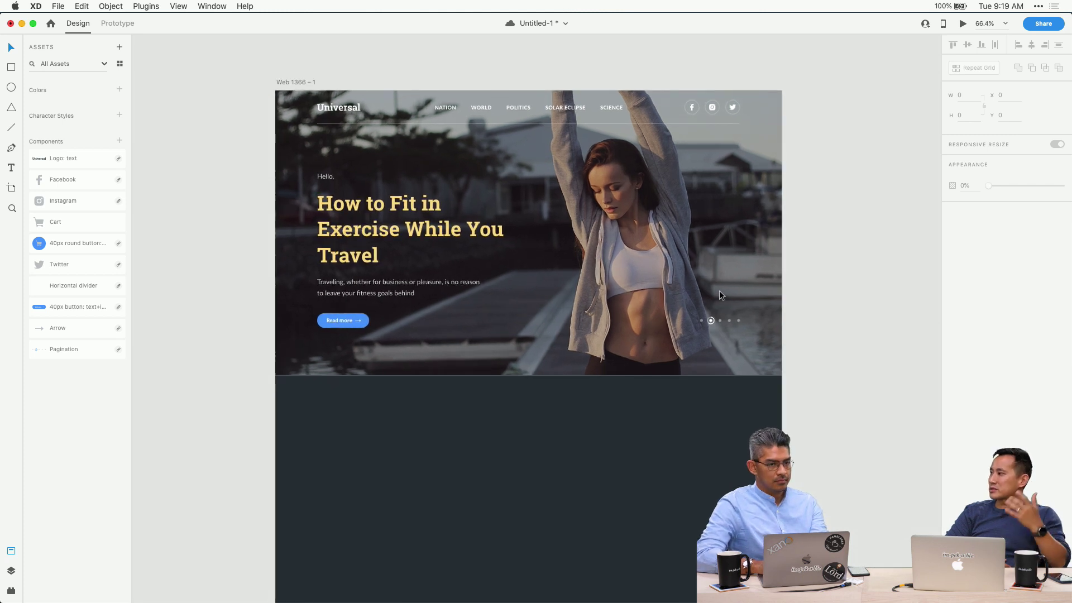
{"action": "scroll", "coordinate": [719, 288], "scroll_direction": "right", "scroll_amount": 1}
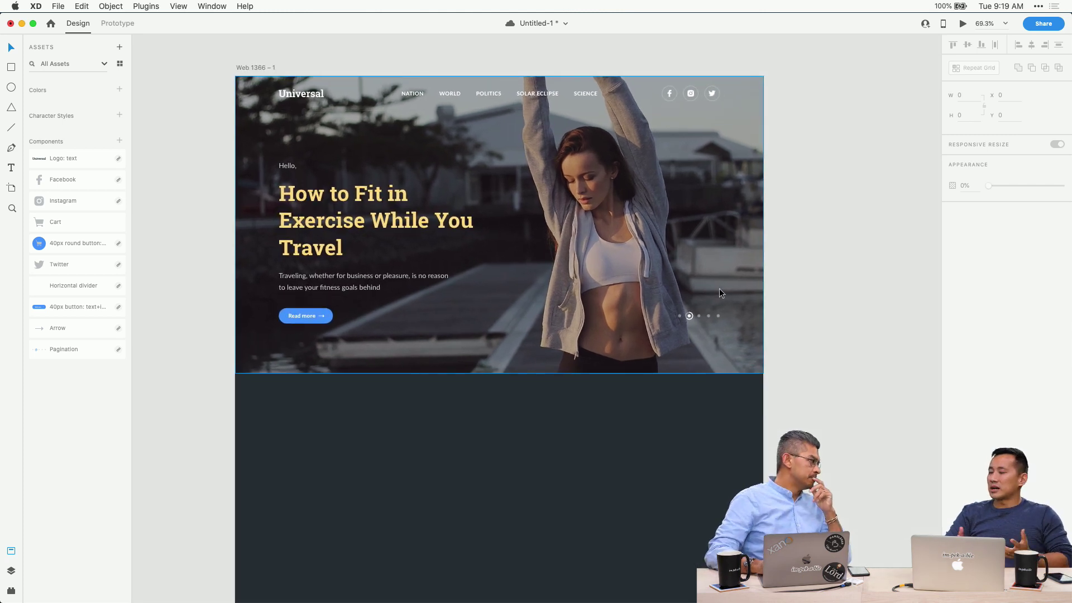
{"action": "key", "text": "super+s"}
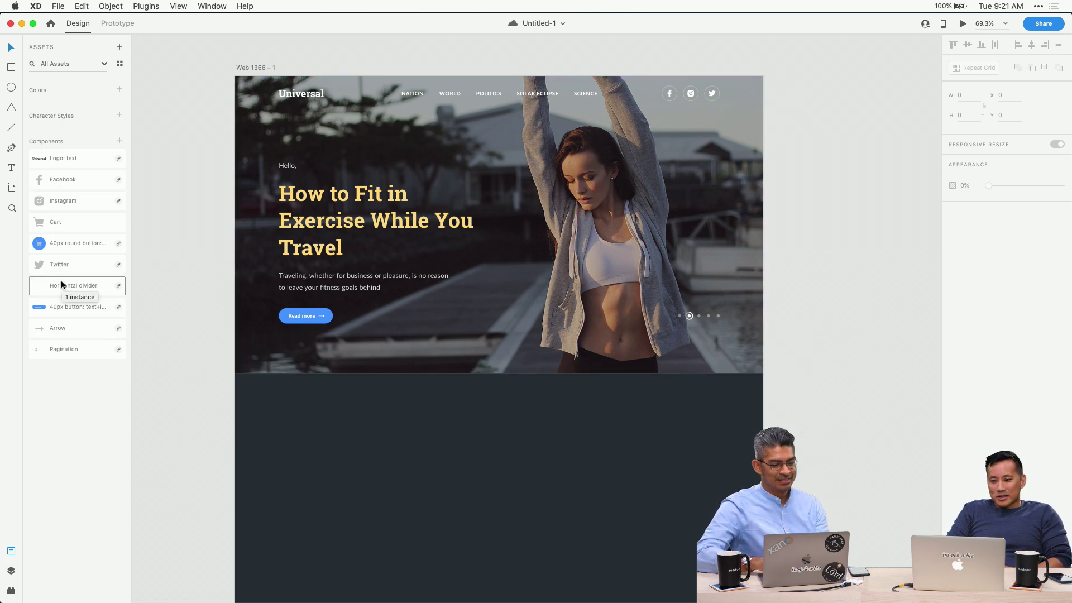
Switch to Chrome and copy the Unsplash photo of the man in a suit outside the concrete building
{"action": "scroll", "coordinate": [403, 404], "scroll_direction": "up", "scroll_amount": 2}
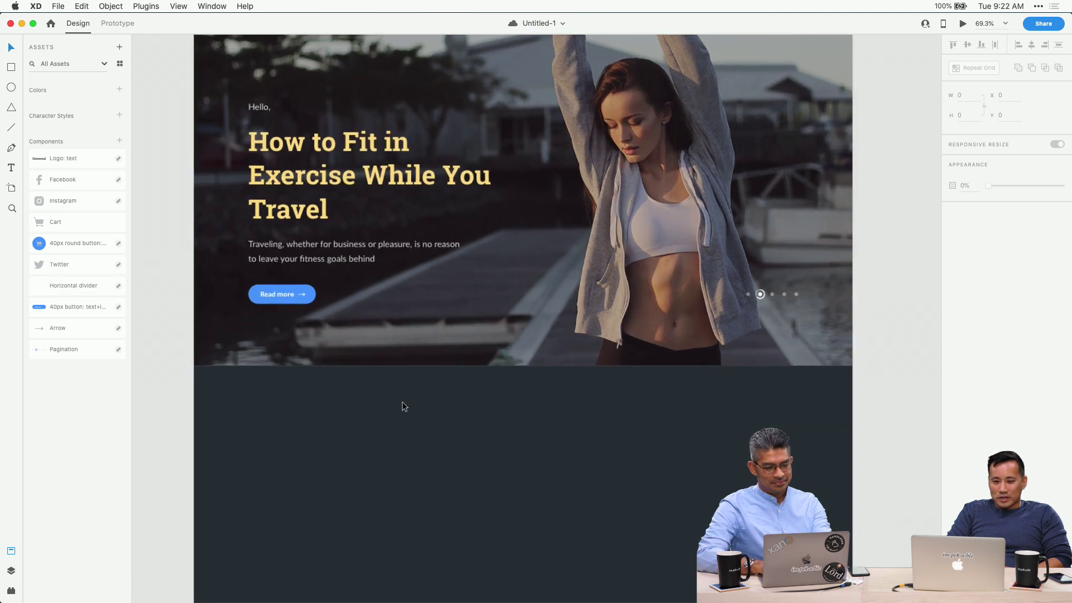
{"action": "scroll", "coordinate": [402, 401], "scroll_direction": "down", "scroll_amount": 2}
{"action": "key", "text": "super+grave"}
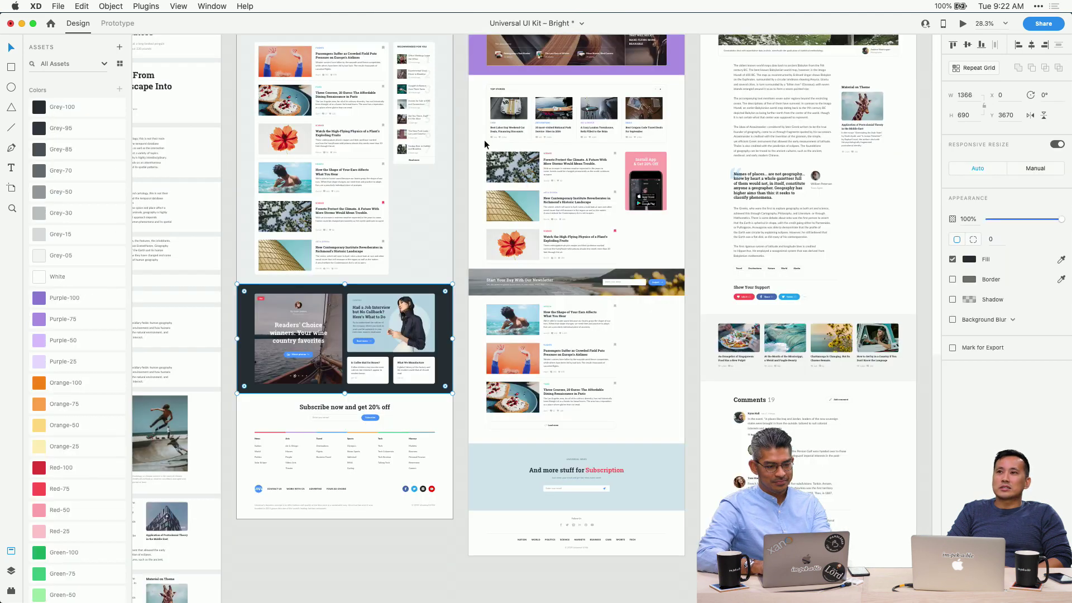
{"action": "key", "text": "super+grave"}
{"action": "key", "text": "ctrl+Left"}
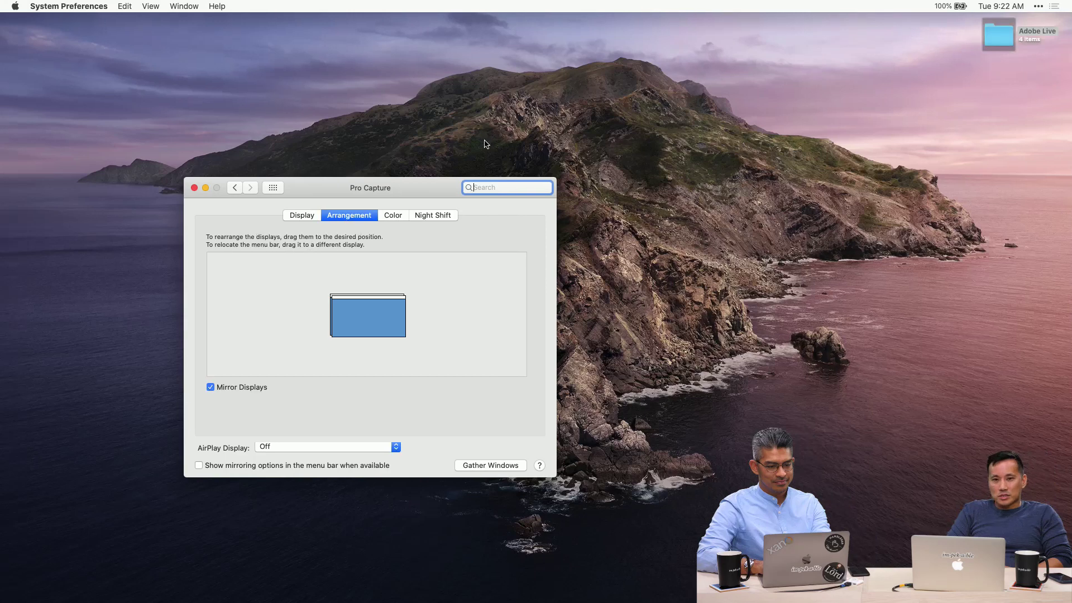
{"action": "key", "text": "ctrl+Right"}
{"action": "key", "text": "super+Tab"}
{"action": "key", "text": "super+Tab"}
{"action": "key", "text": "super+Tab"}
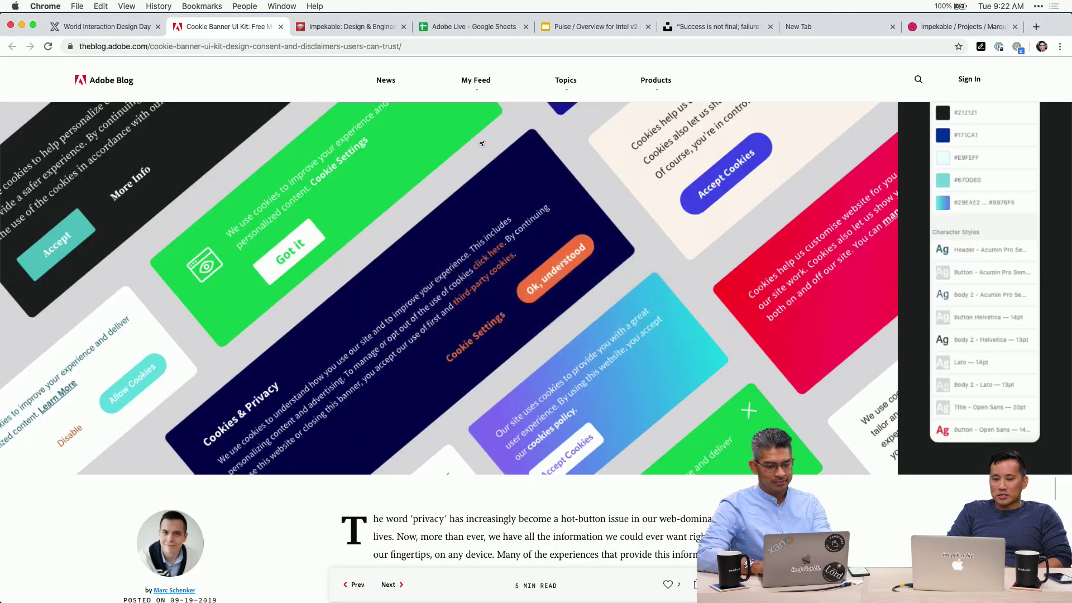
{"action": "left_click", "coordinate": [712, 26]}
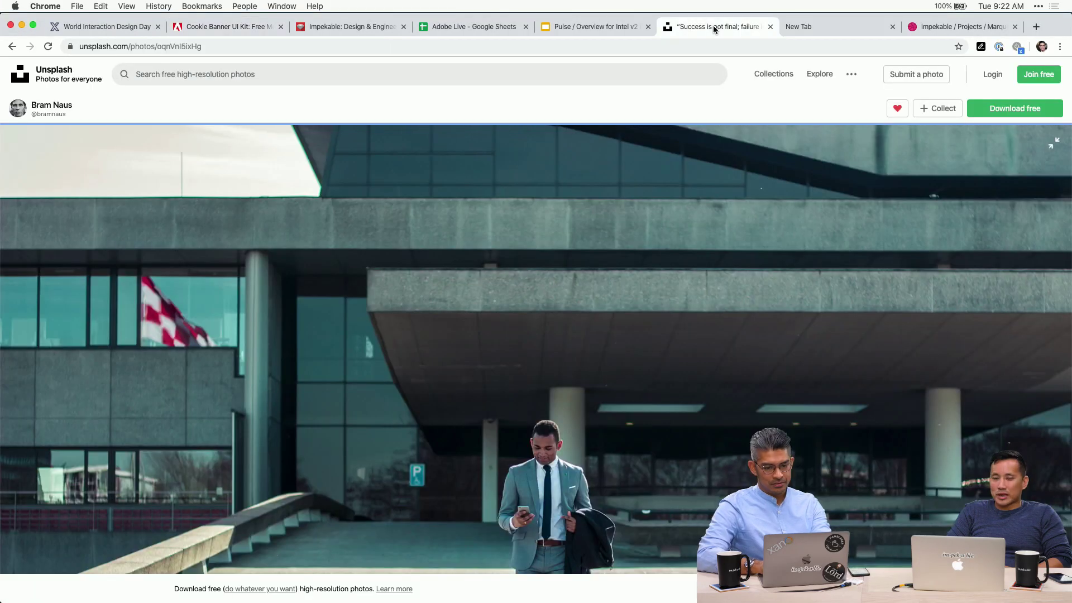
{"action": "right_click", "coordinate": [559, 315]}
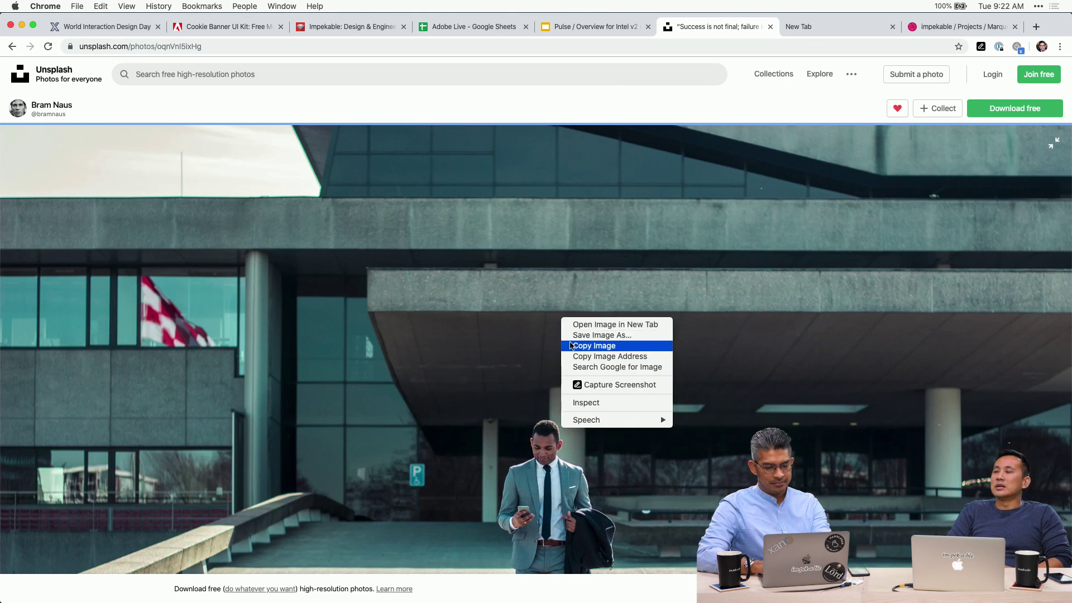
{"action": "left_click", "coordinate": [570, 343]}
Return to Untitled-1 in Adobe XD, expand the banner's Image and image-218 layer groups, and select the lower image-218 layer
{"action": "key", "text": "super+Tab"}
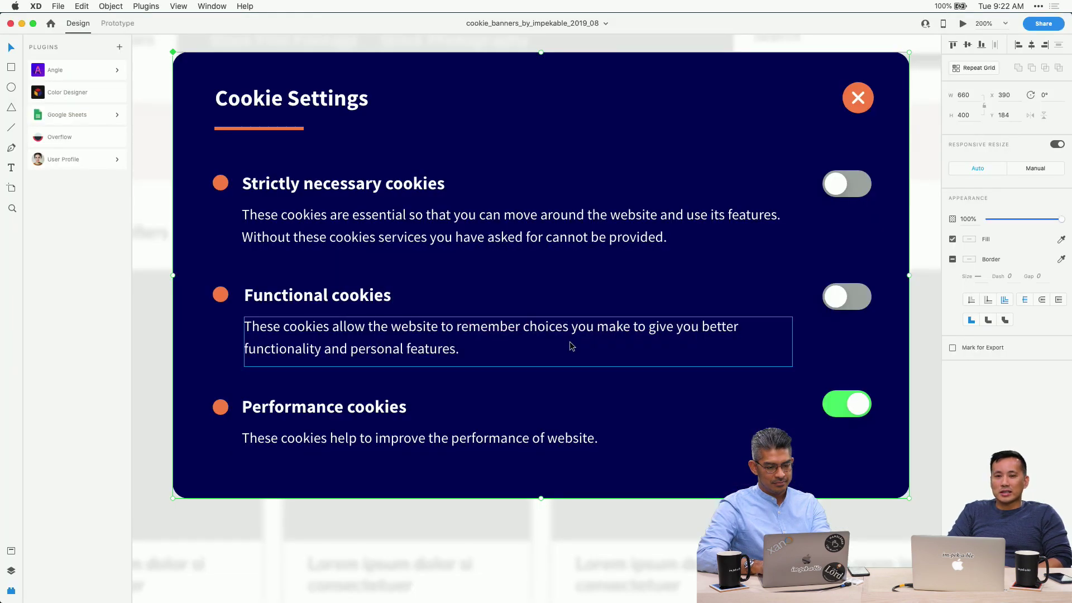
{"action": "key", "text": "super+grave"}
{"action": "key", "text": "super+grave"}
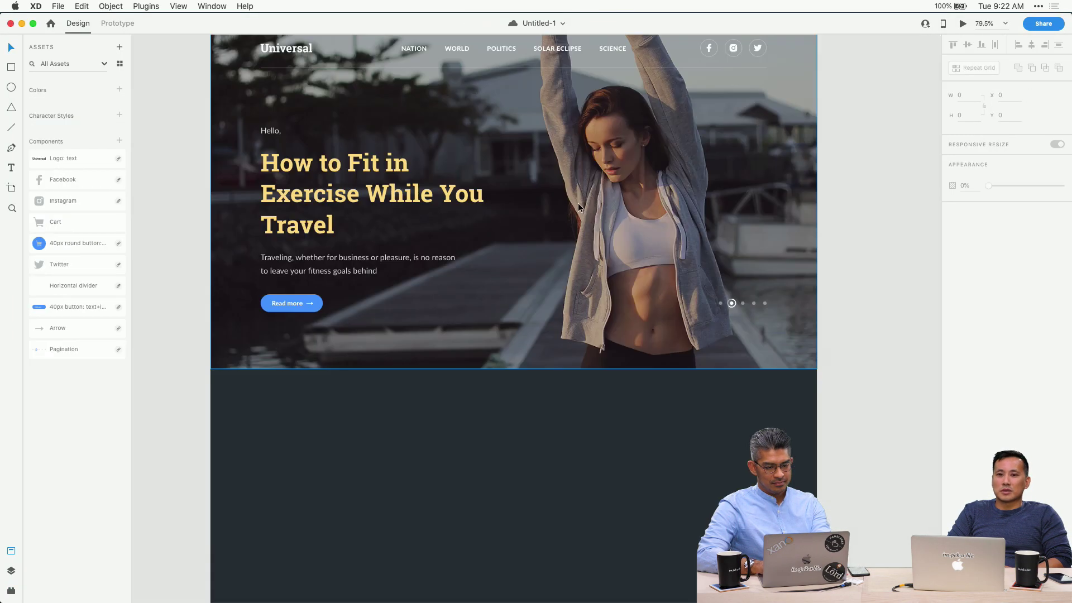
{"action": "scroll", "coordinate": [539, 239], "scroll_direction": "down", "scroll_amount": 3}
{"action": "left_click", "coordinate": [544, 158]}
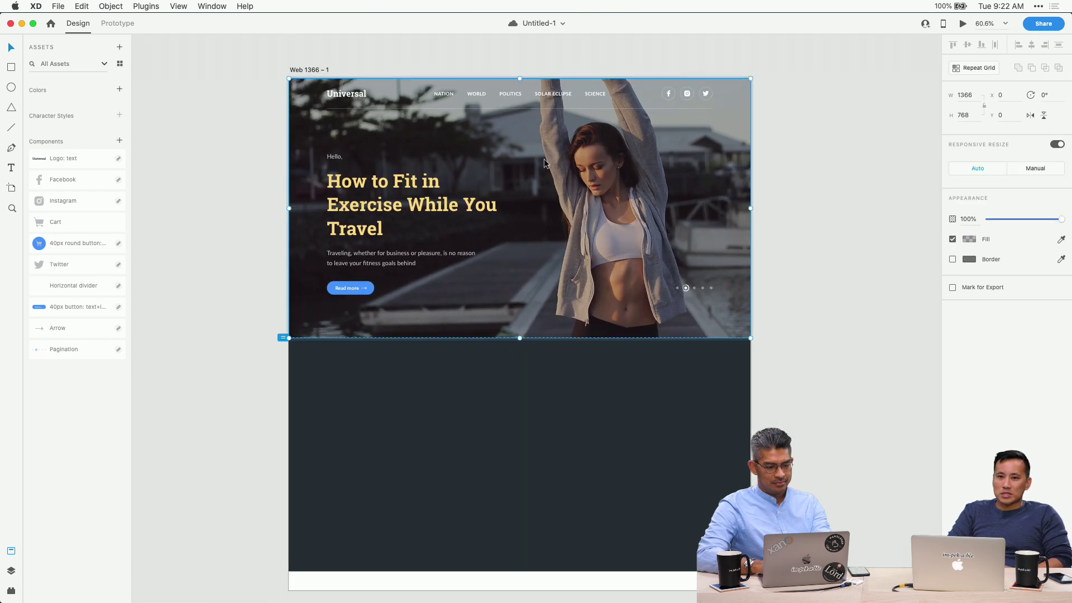
{"action": "key", "text": "super+y"}
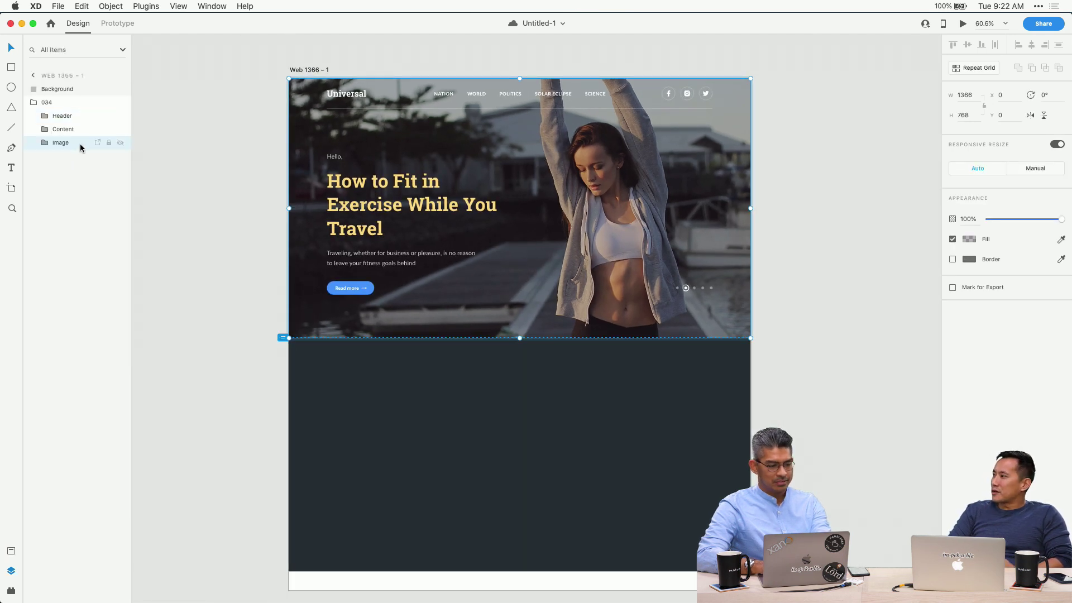
{"action": "left_click", "coordinate": [44, 143]}
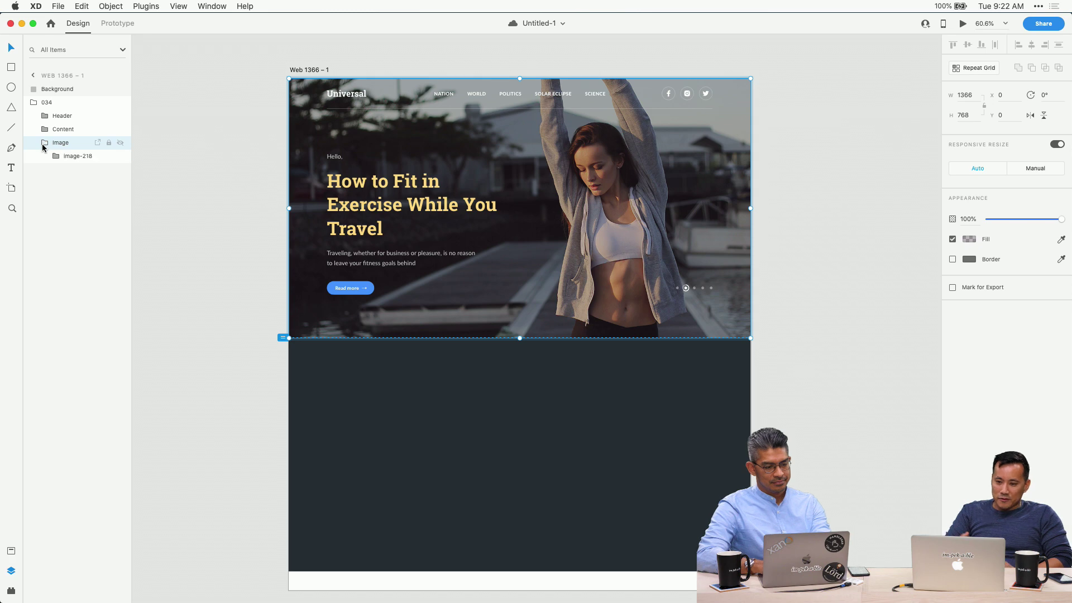
{"action": "left_click", "coordinate": [52, 157]}
{"action": "left_click", "coordinate": [72, 183]}
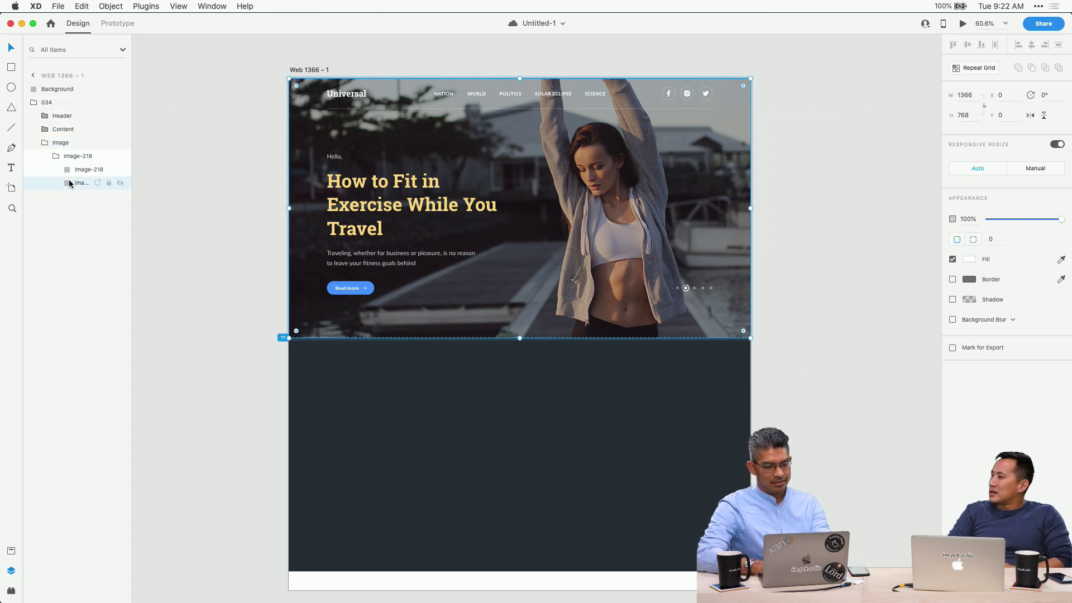
Paste the Unsplash photo into the image-218 group, position it at X -9, Y -350, and move it beneath the overlay layer
{"action": "left_click_drag", "start_coordinate": [528, 295], "coordinate": [621, 136]}
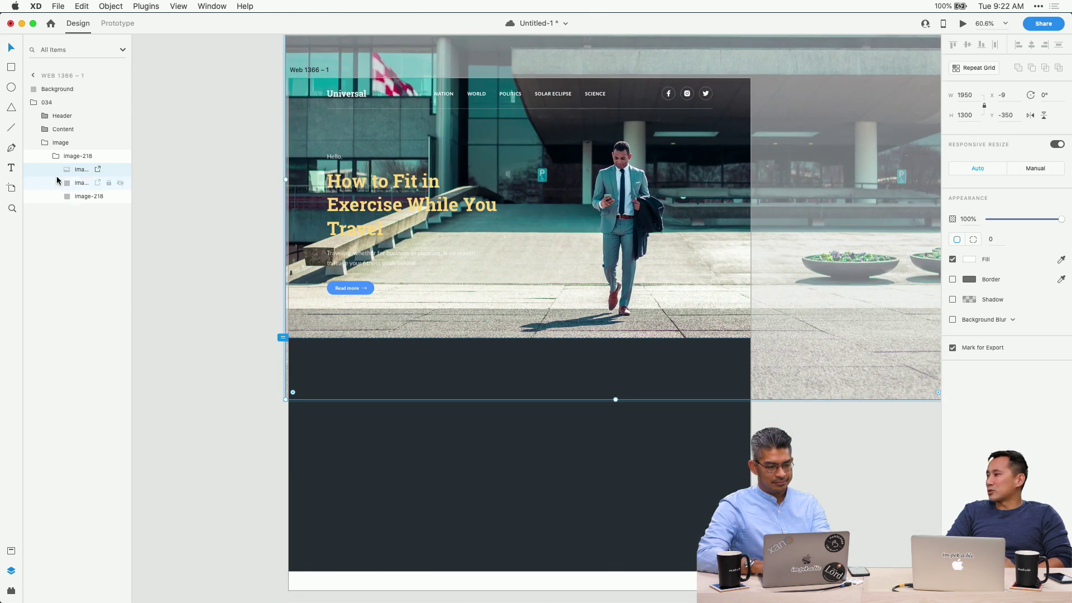
{"action": "left_click_drag", "start_coordinate": [67, 173], "coordinate": [65, 188]}
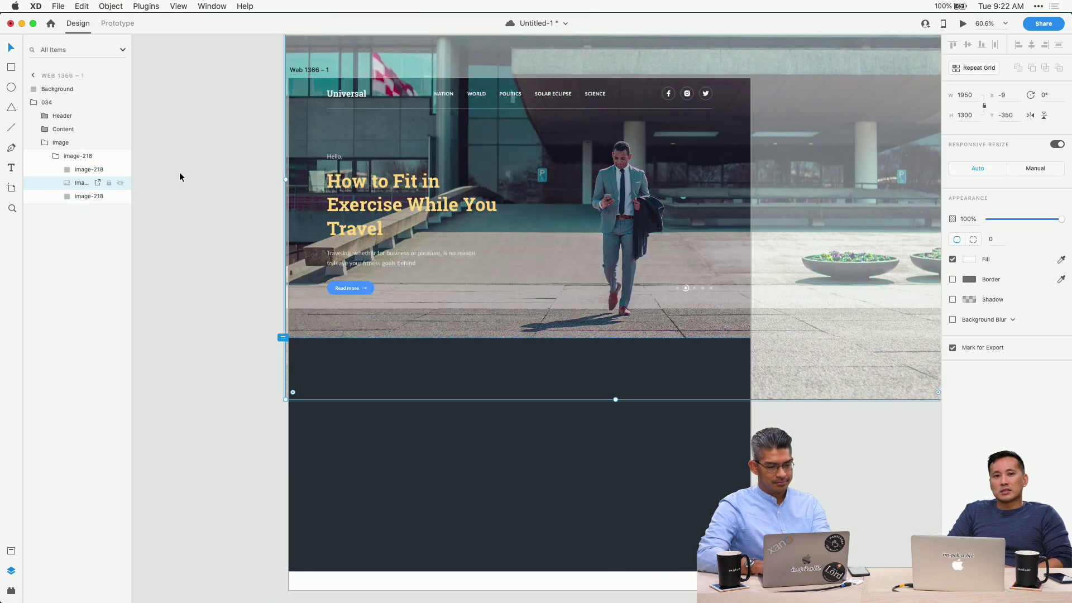
{"action": "left_click", "coordinate": [430, 437]}
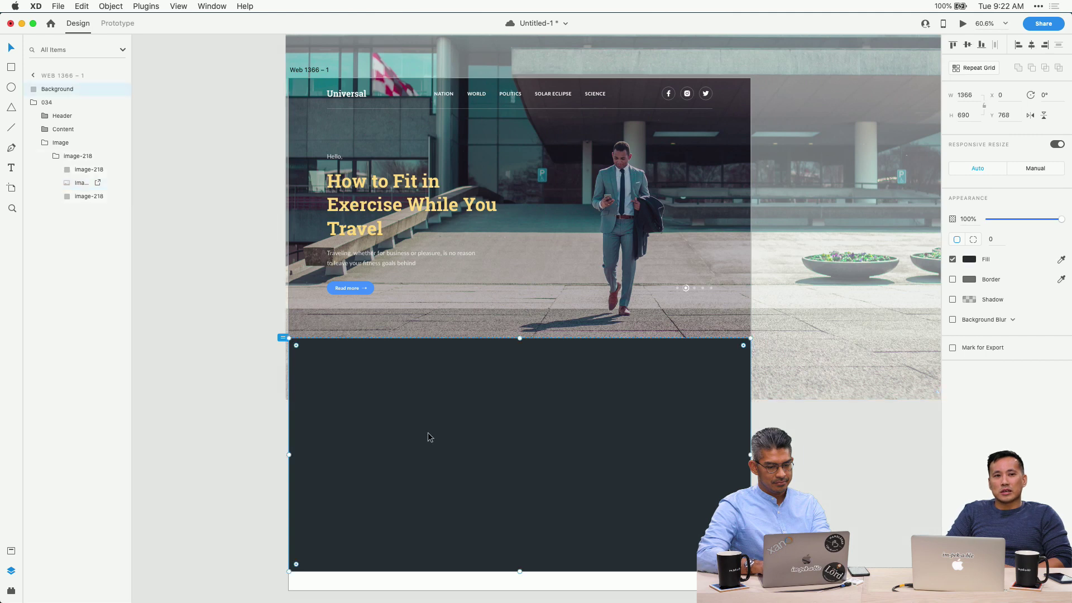
Set the fill opacity of the uppermost image-218 overlay to 60% and reselect the photo layer beneath it
{"action": "left_click", "coordinate": [78, 170]}
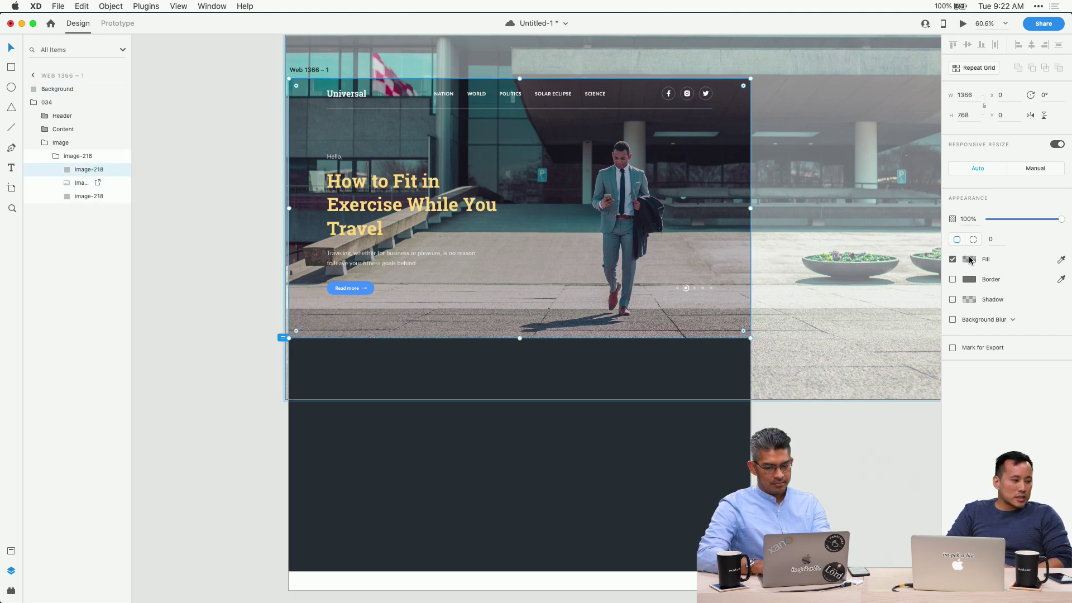
{"action": "left_click", "coordinate": [970, 260]}
{"action": "left_click_drag", "start_coordinate": [946, 259], "coordinate": [947, 240]}
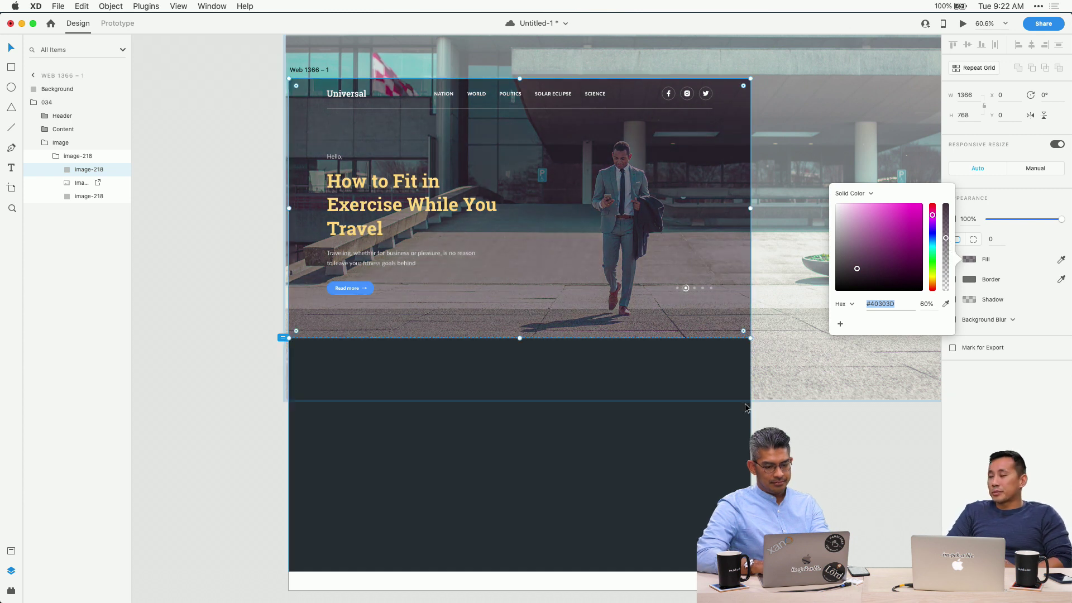
{"action": "left_click", "coordinate": [79, 188]}
{"action": "left_click", "coordinate": [78, 188]}
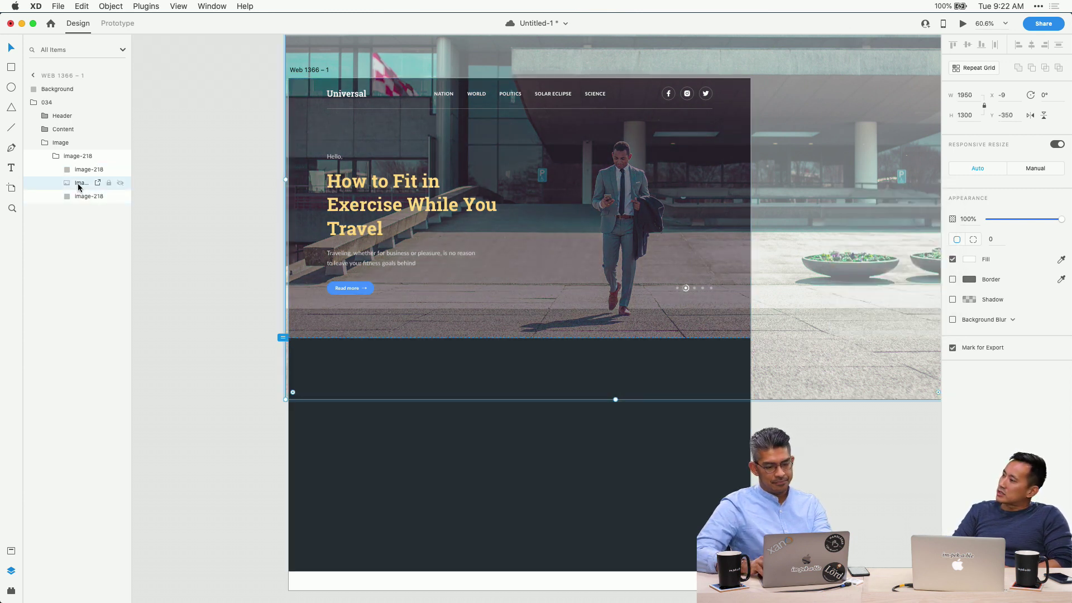
Nudge the Unsplash photo layer to X -29, keeping it at Y -350, and deselect it
{"action": "key", "text": "shift+Up"}
{"action": "key", "text": "shift+Up"}
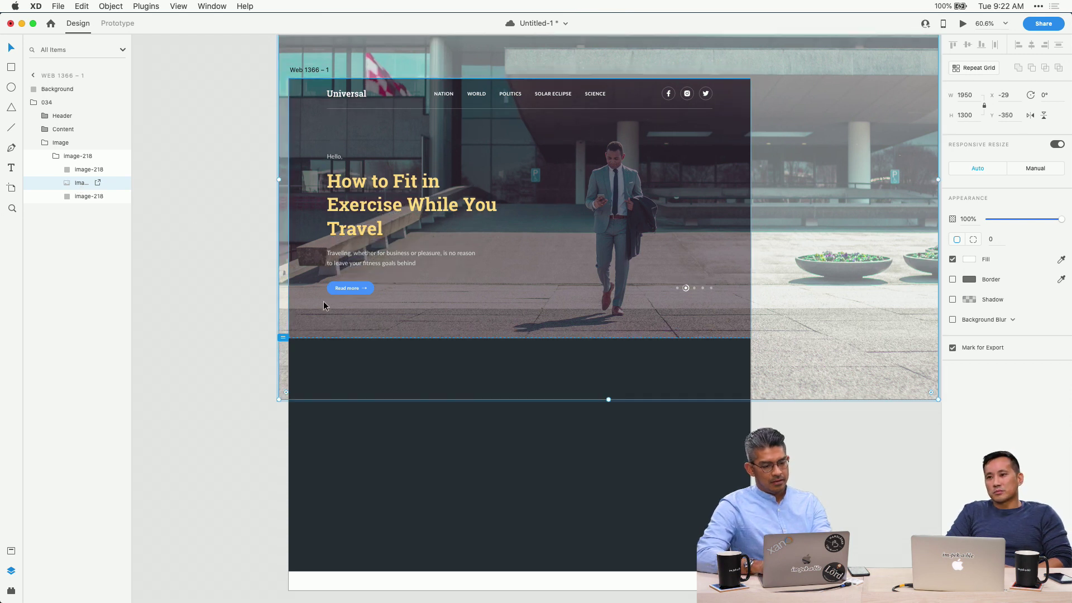
{"action": "left_click", "coordinate": [215, 310]}
Replace the banner's headline text with "This is a product page!" and deselect it
{"action": "left_click", "coordinate": [391, 202]}
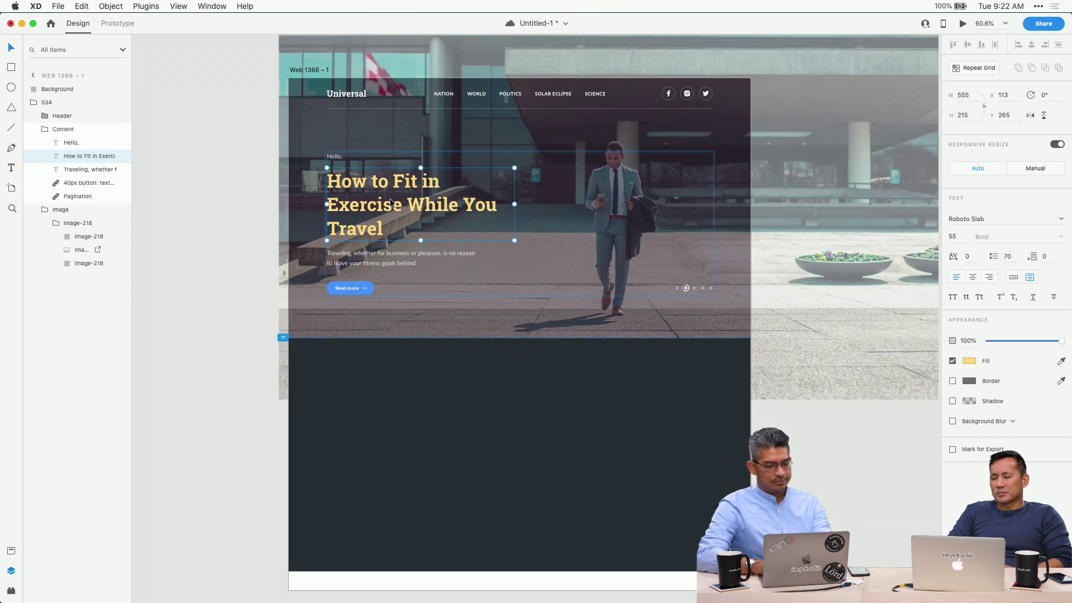
{"action": "double_click", "coordinate": [391, 202]}
{"action": "type", "text": "This i"}
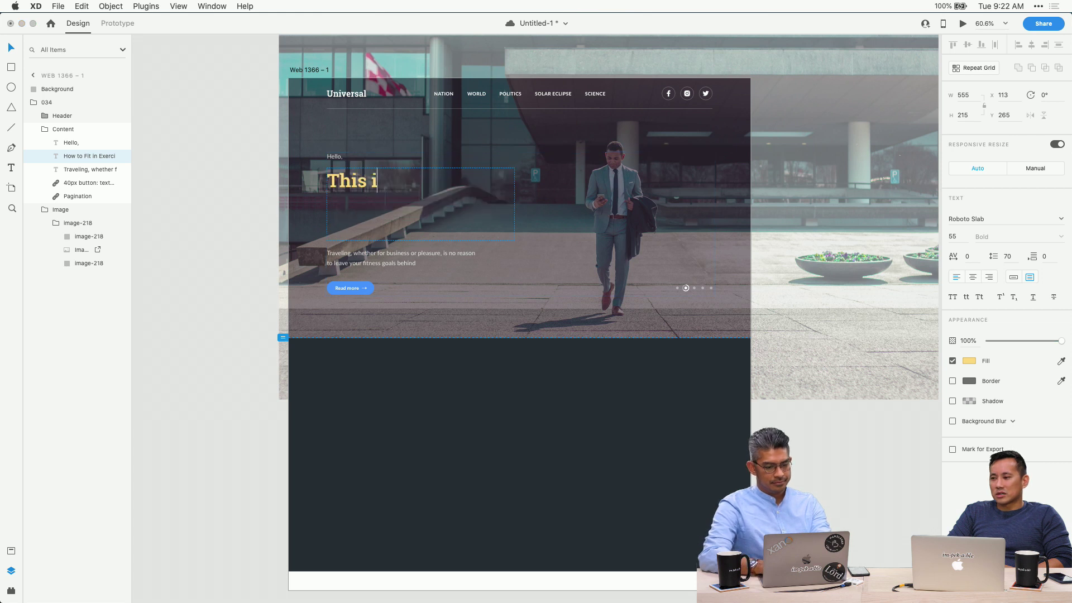
{"action": "type", "text": "s a product"}
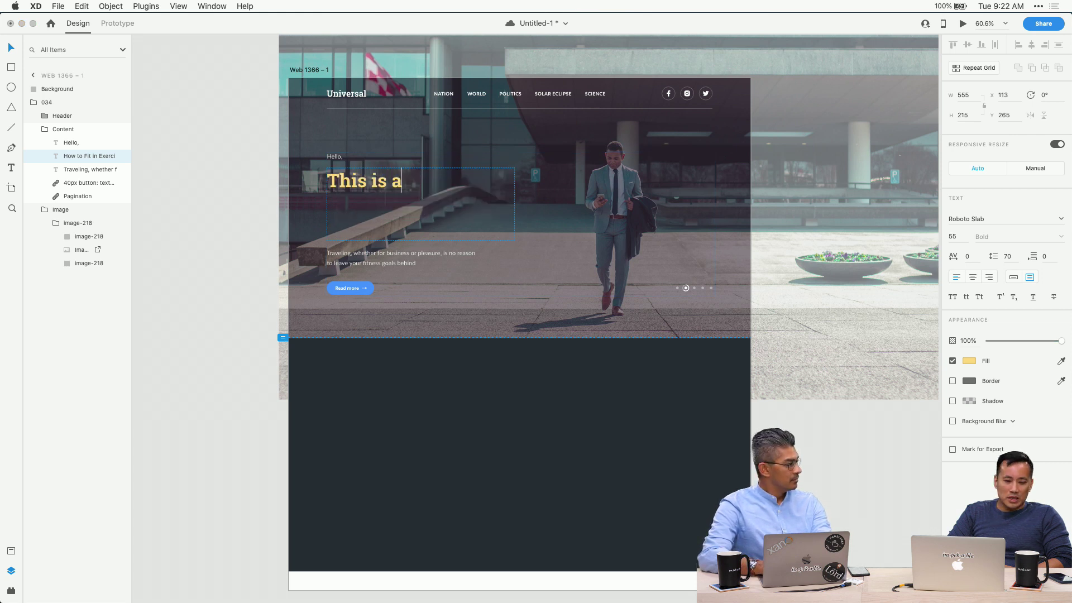
{"action": "type", "text": "page!"}
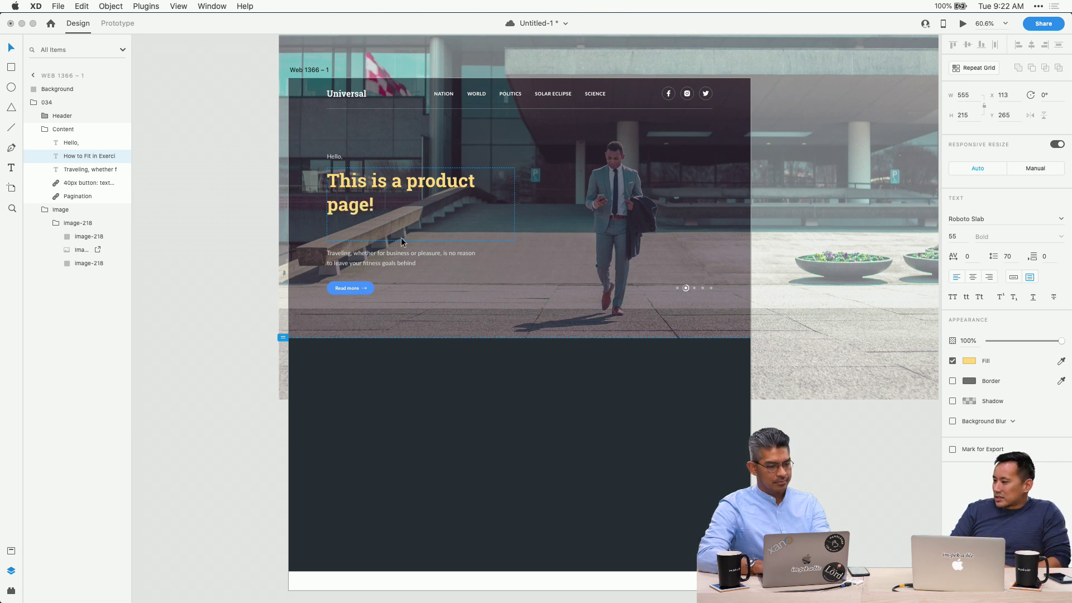
{"action": "key", "text": "Escape"}
{"action": "left_click", "coordinate": [258, 417]}
Replace the banner's description below the headline with "Here is some subtext", then select the dark Background layer
{"action": "scroll", "coordinate": [451, 202], "scroll_direction": "up", "scroll_amount": 3}
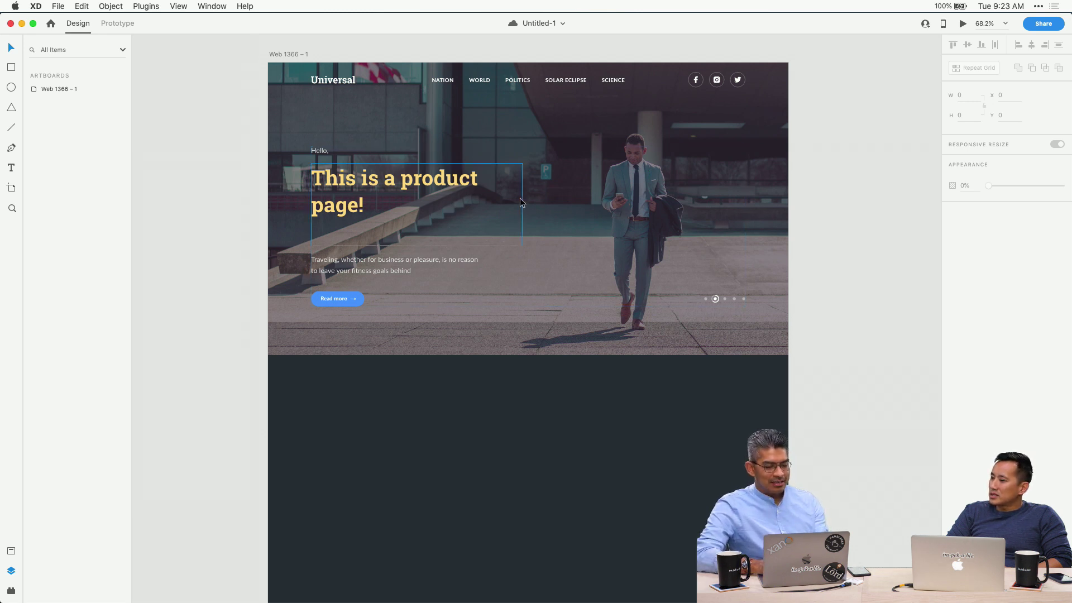
{"action": "scroll", "coordinate": [519, 198], "scroll_direction": "up", "scroll_amount": 3}
{"action": "scroll", "coordinate": [520, 197], "scroll_direction": "up", "scroll_amount": 2}
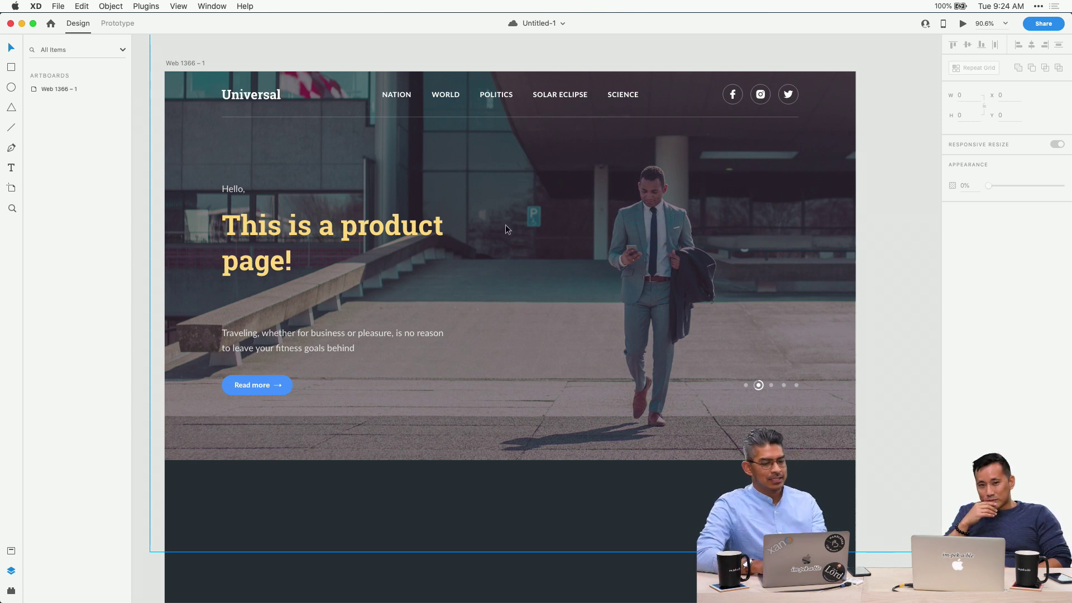
{"action": "scroll", "coordinate": [512, 317], "scroll_direction": "down", "scroll_amount": 5}
{"action": "scroll", "coordinate": [512, 320], "scroll_direction": "up", "scroll_amount": 4}
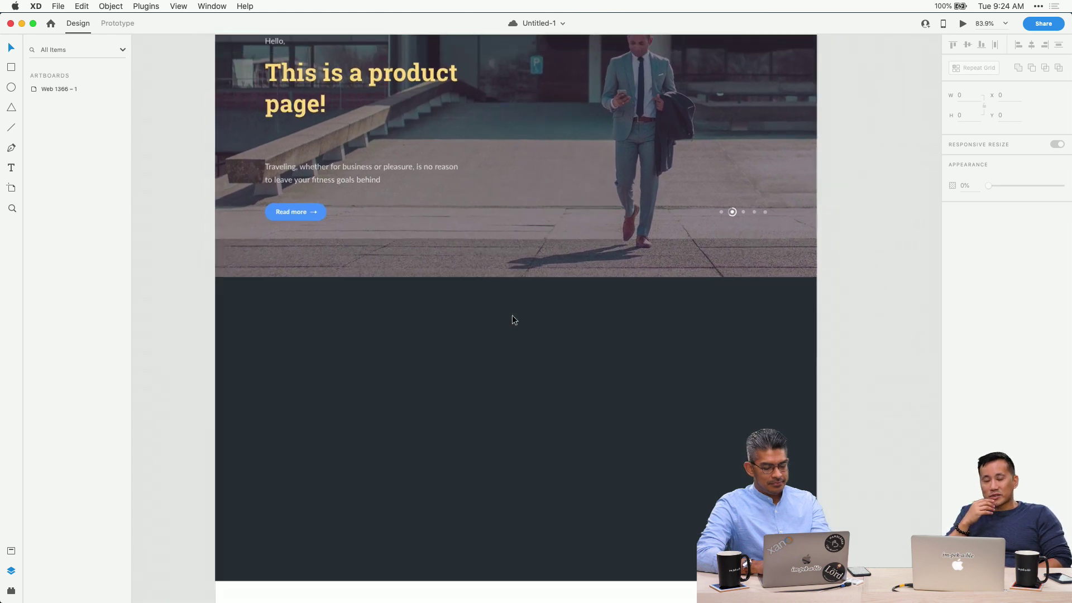
{"action": "scroll", "coordinate": [512, 319], "scroll_direction": "down", "scroll_amount": 2}
{"action": "double_click", "coordinate": [275, 144]}
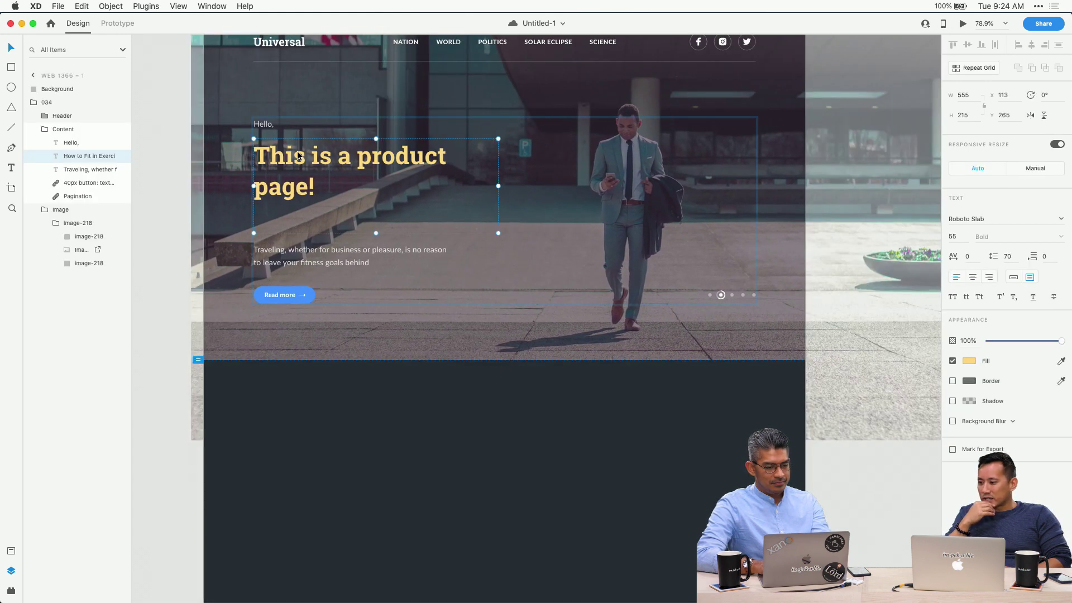
{"action": "left_click", "coordinate": [281, 261]}
{"action": "double_click", "coordinate": [281, 260]}
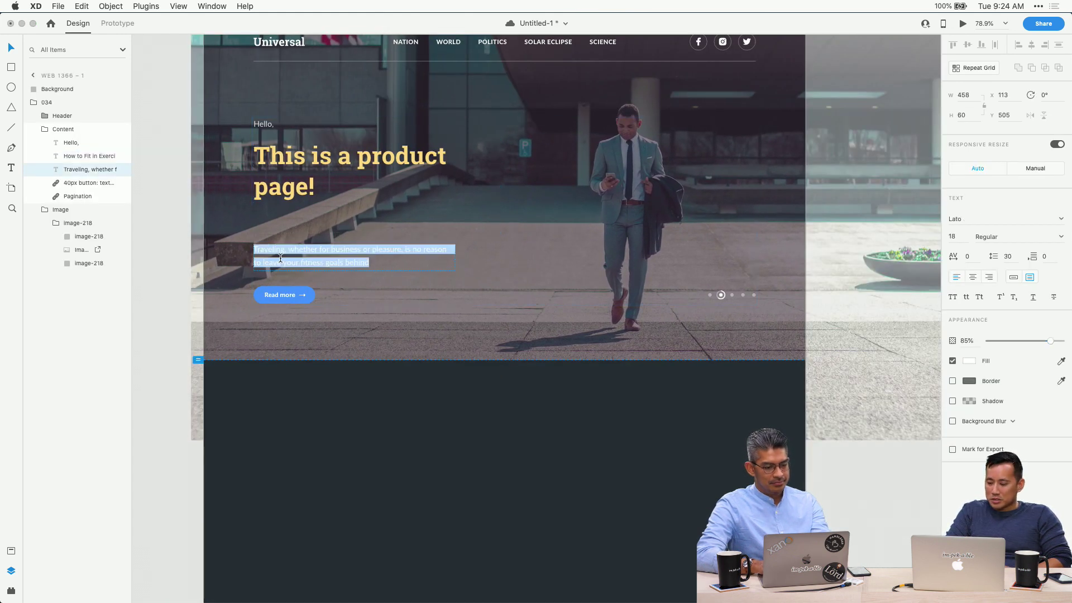
{"action": "type", "text": "Here is some"}
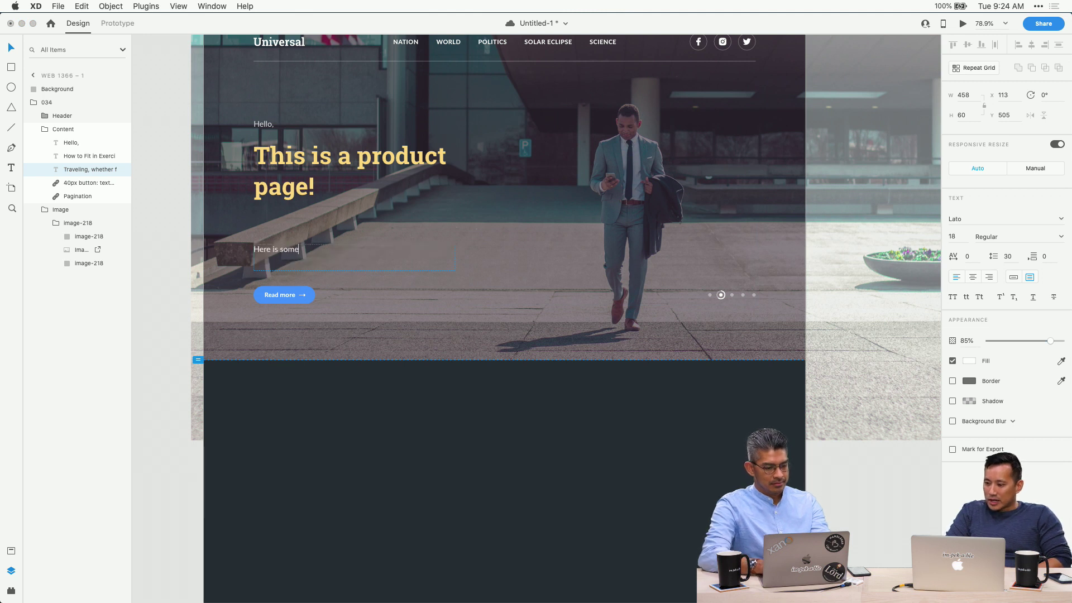
{"action": "type", "text": " subtext"}
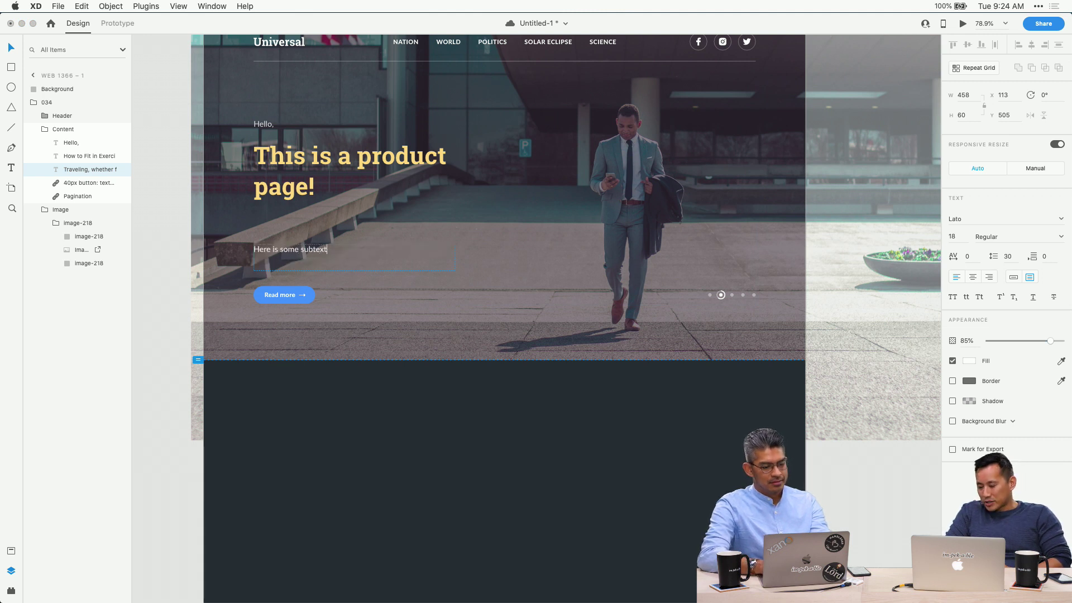
{"action": "key", "text": "Escape"}
{"action": "left_click", "coordinate": [327, 375]}
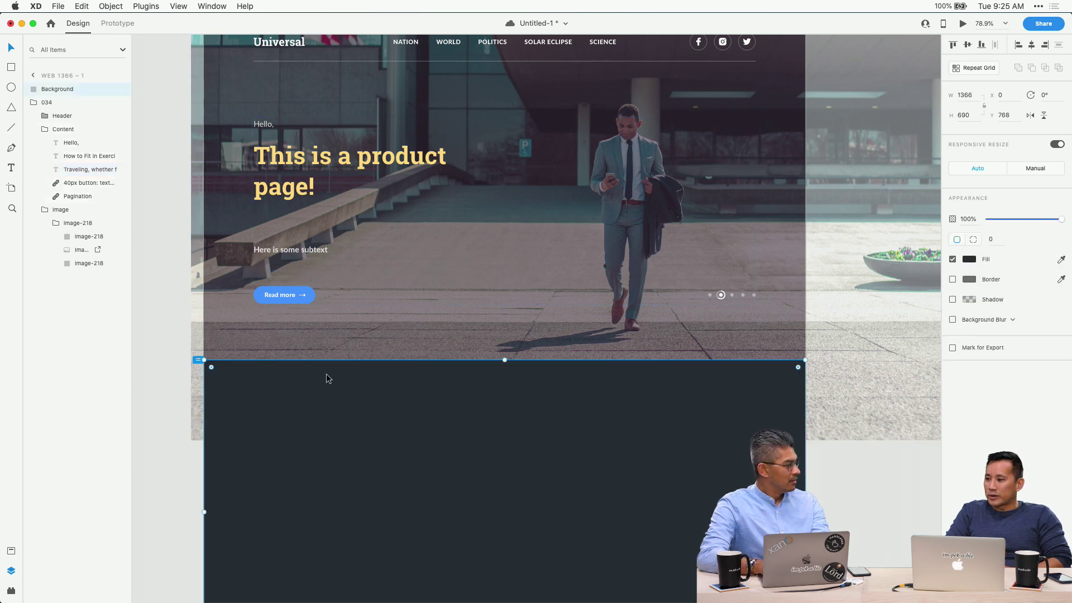
Switch to Finder's Desktop folder, open Adobe Live and its Pulse subfolder, and select Pulse_Dashboard.png
{"action": "key", "text": "alt+space"}
{"action": "type", "text": "desk"}
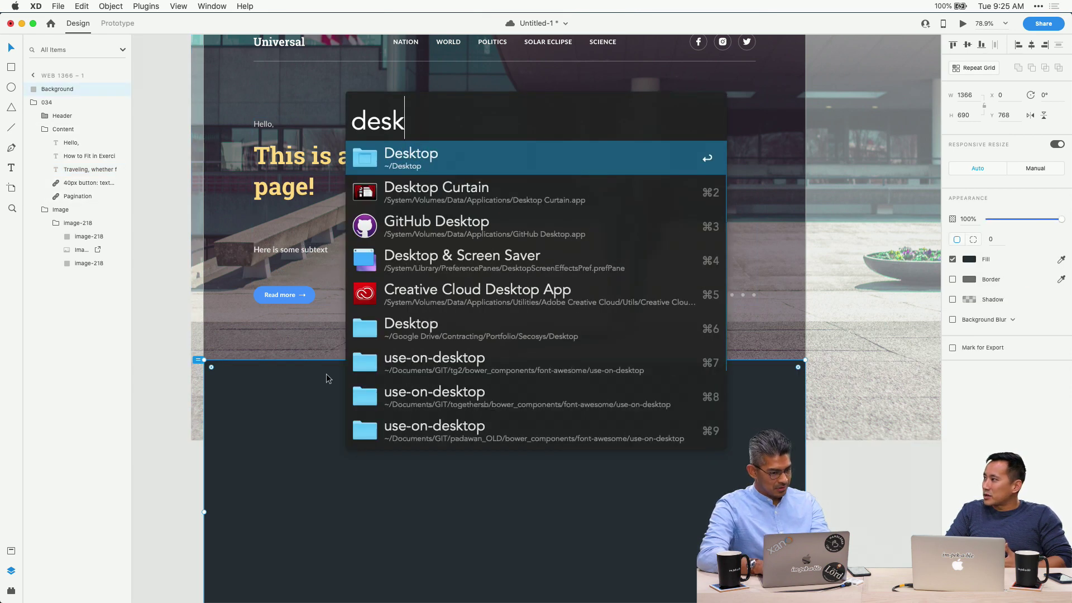
{"action": "key", "text": "Return"}
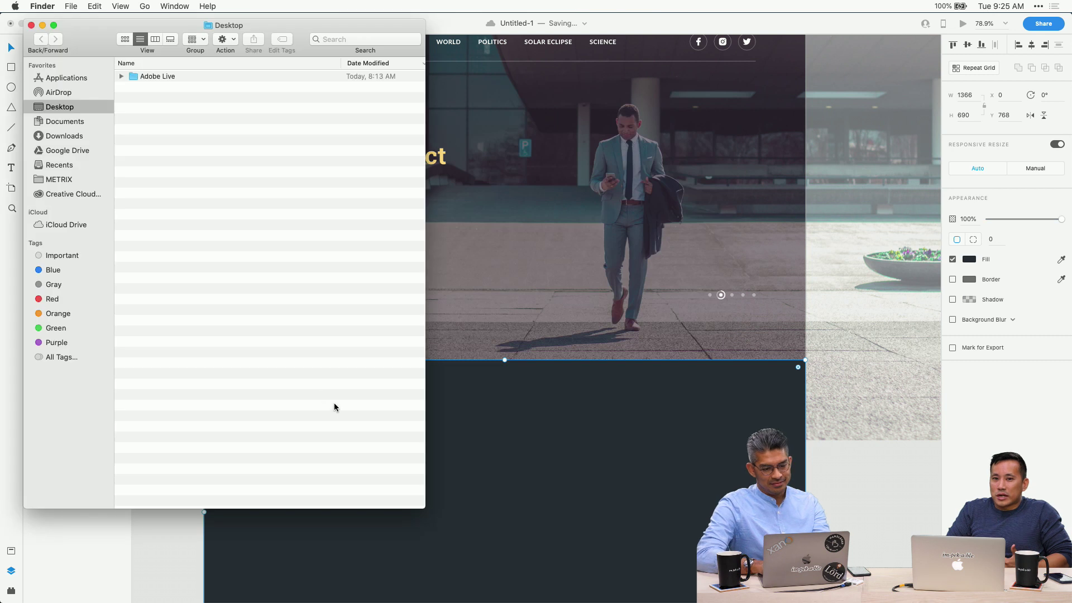
{"action": "double_click", "coordinate": [214, 76]}
{"action": "left_click", "coordinate": [188, 101]}
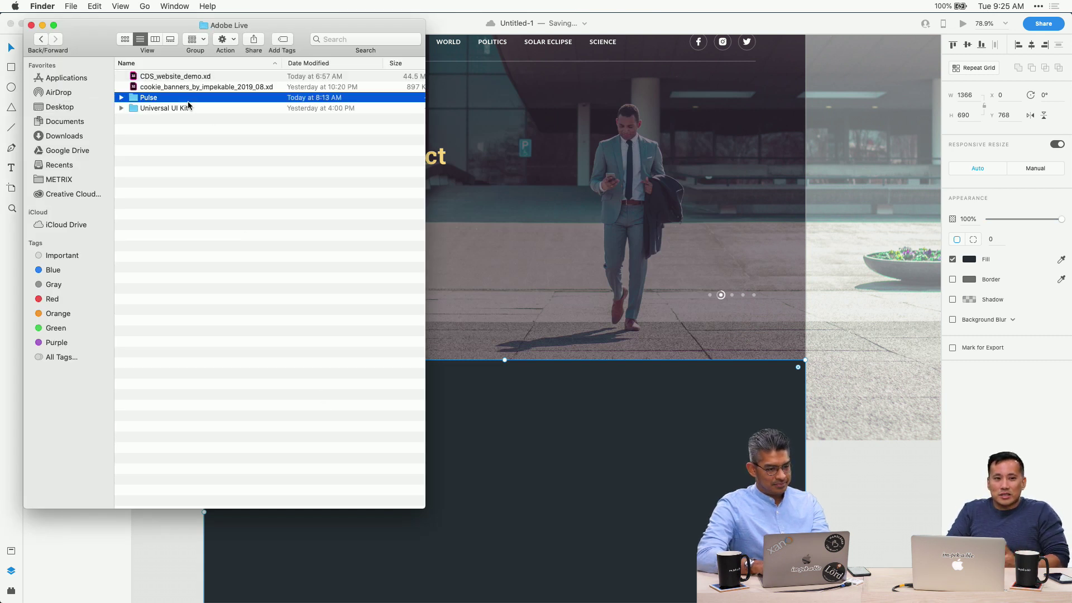
{"action": "double_click", "coordinate": [188, 101]}
{"action": "left_click", "coordinate": [200, 80]}
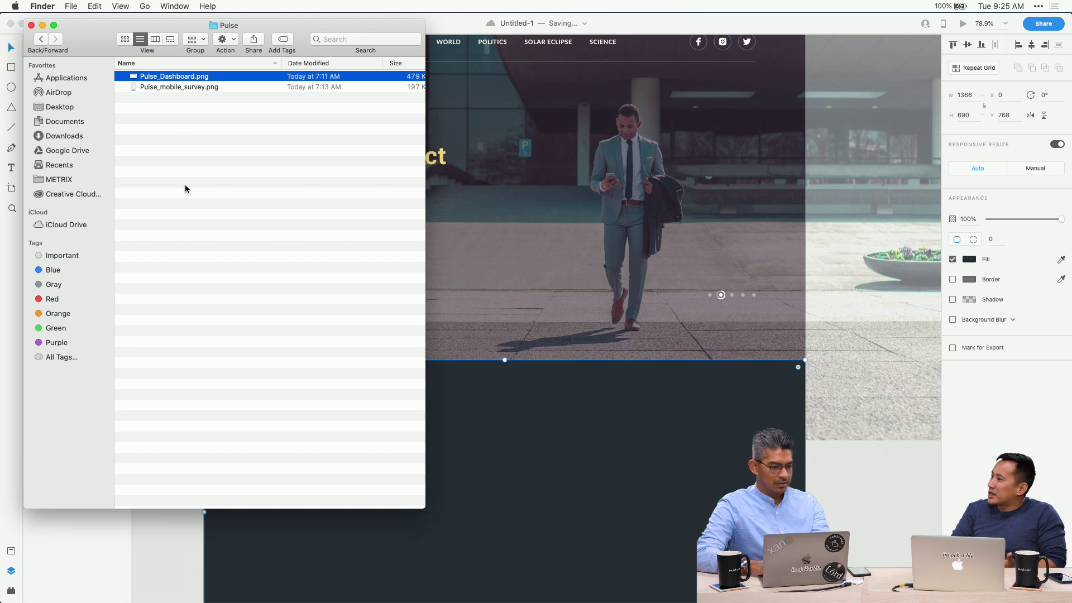
Import Pulse_Dashboard.png into Adobe XD and place it inside the Web 1366 – 1 artboard instead of the pasteboard
{"action": "left_click_drag", "start_coordinate": [152, 25], "coordinate": [421, 92]}
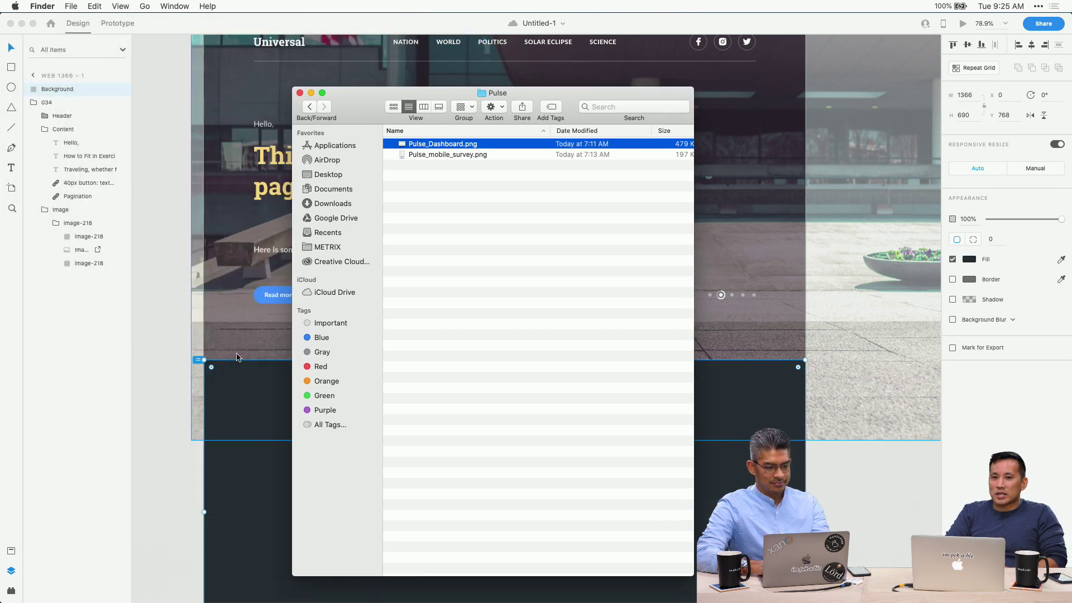
{"action": "scroll", "coordinate": [273, 307], "scroll_direction": "down", "scroll_amount": 5}
{"action": "left_click_drag", "start_coordinate": [471, 147], "coordinate": [782, 425]}
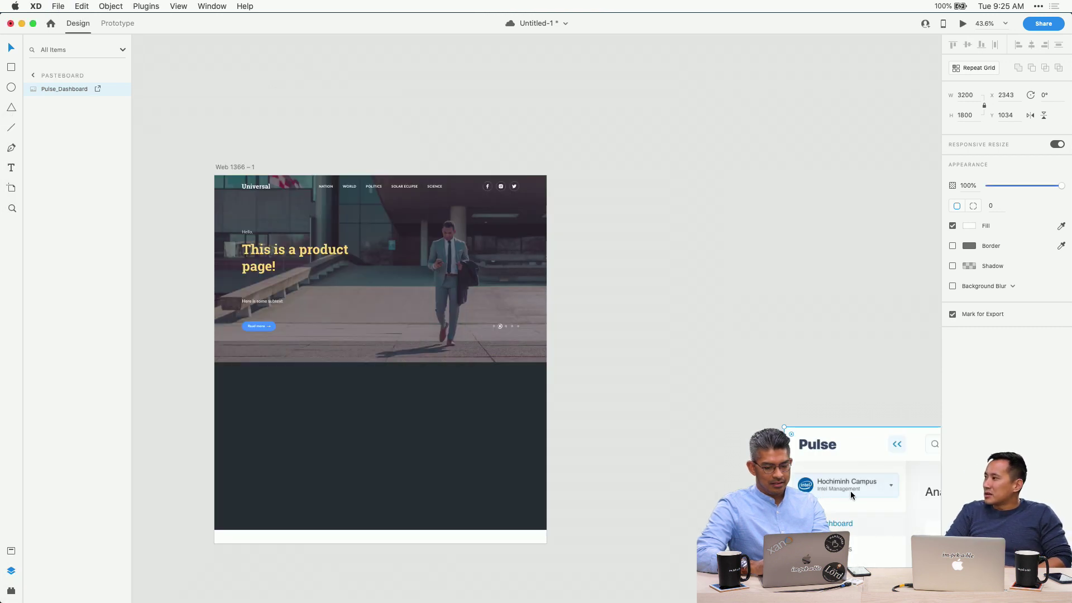
{"action": "key", "text": "Delete"}
{"action": "left_click", "coordinate": [485, 397]}
{"action": "key", "text": "ctrl+v"}
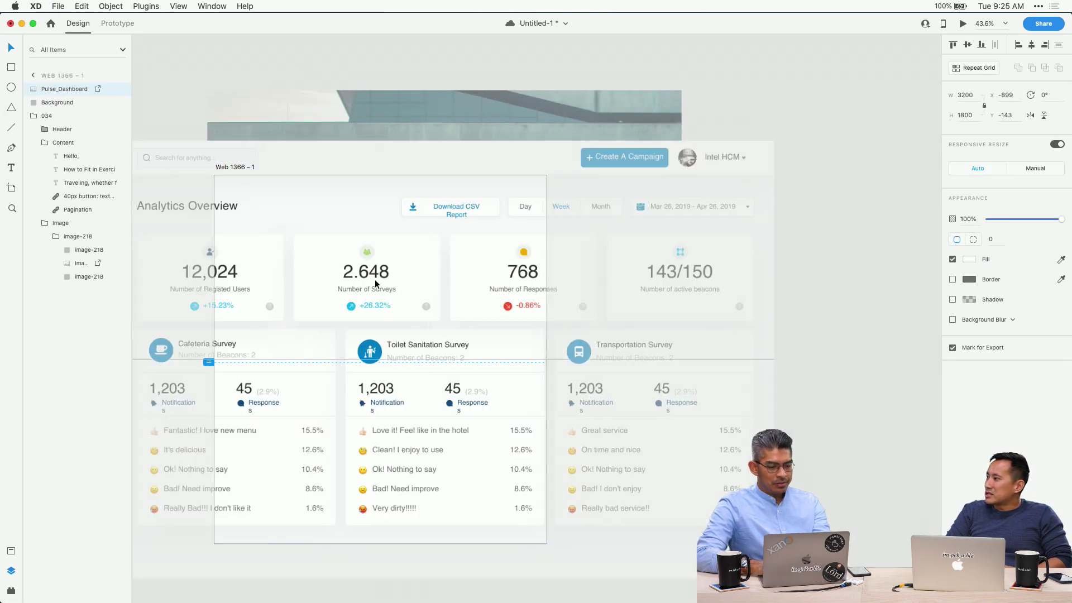
Scale the Pulse dashboard image to 1454 × 818 and position it over the dark background at X 639, Y 768
{"action": "left_click_drag", "start_coordinate": [484, 395], "coordinate": [691, 429]}
{"action": "left_click_drag", "start_coordinate": [265, 228], "coordinate": [334, 301]}
{"action": "left_click_drag", "start_coordinate": [484, 407], "coordinate": [426, 473]}
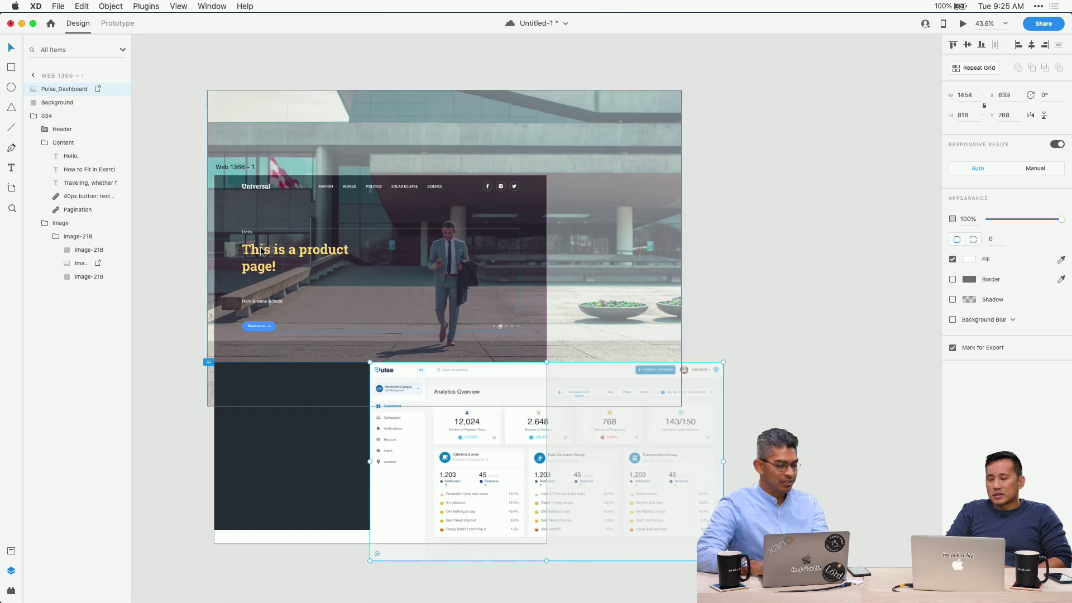
{"action": "left_click", "coordinate": [209, 110]}
Shorten the Web 1366 – 1 artboard to end at the dark background's lower edge and save the document
{"action": "left_click", "coordinate": [232, 166]}
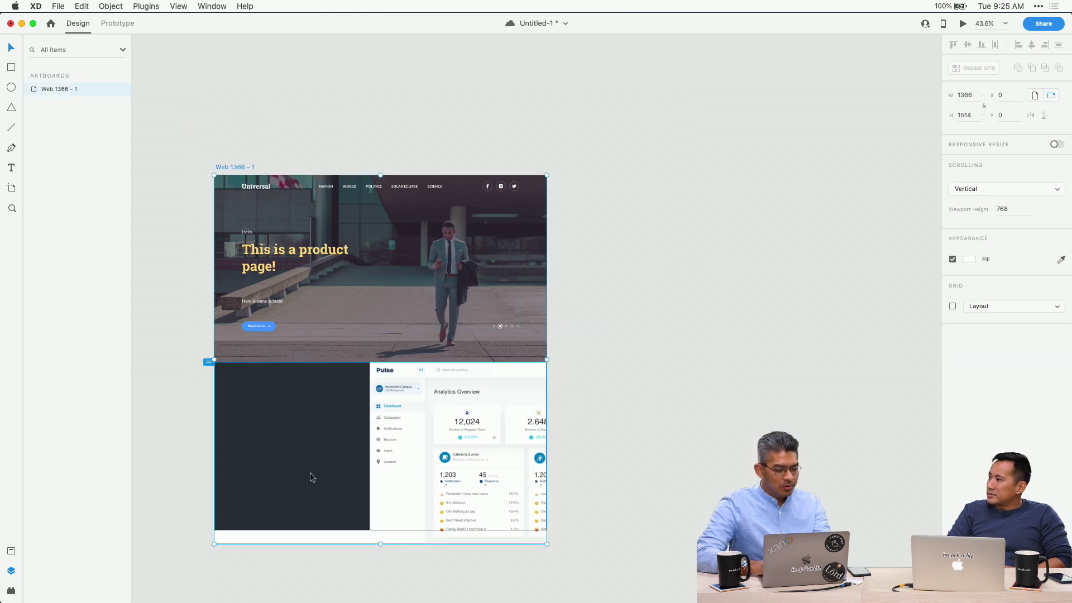
{"action": "left_click_drag", "start_coordinate": [380, 545], "coordinate": [383, 530]}
{"action": "left_click", "coordinate": [354, 567]}
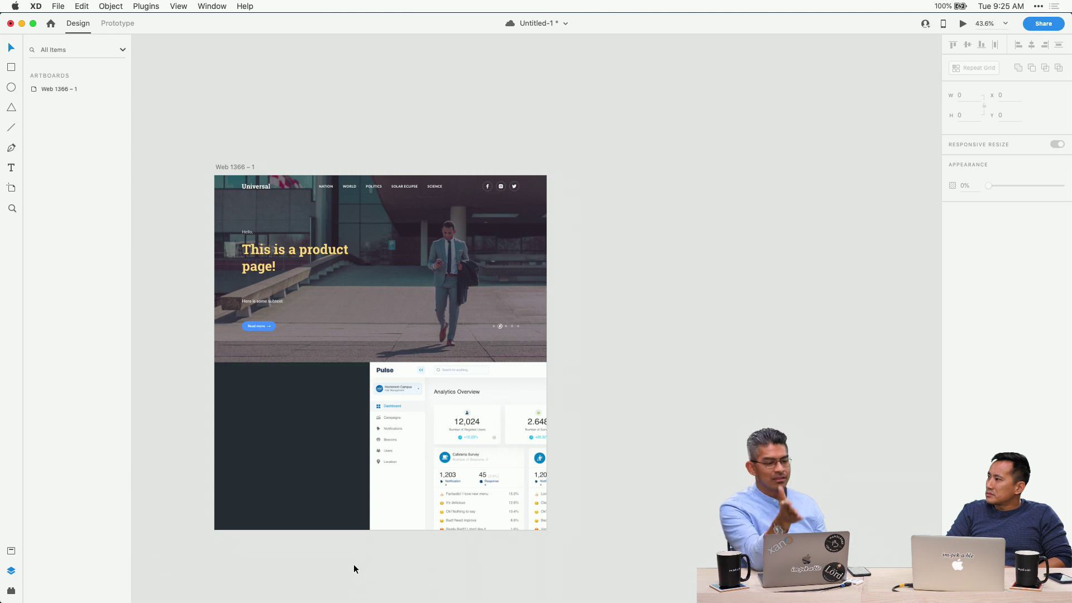
{"action": "key", "text": "super+s"}
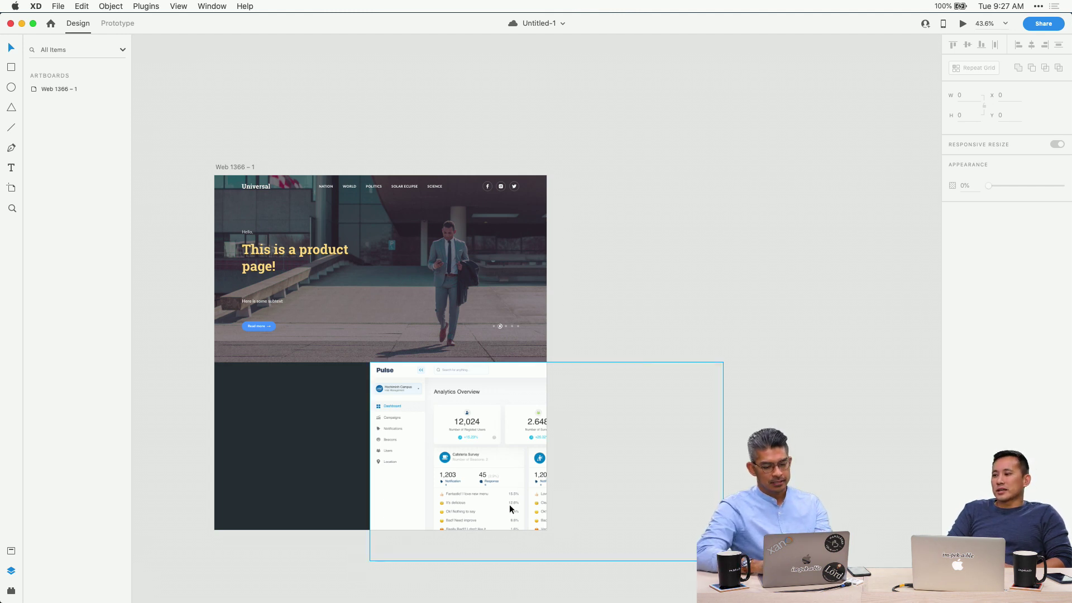
Move the Pulse dashboard image further right within the dark section, keeping it flush with the banner's lower edge
{"action": "left_click_drag", "start_coordinate": [502, 505], "coordinate": [536, 488]}
{"action": "left_click", "coordinate": [166, 431]}
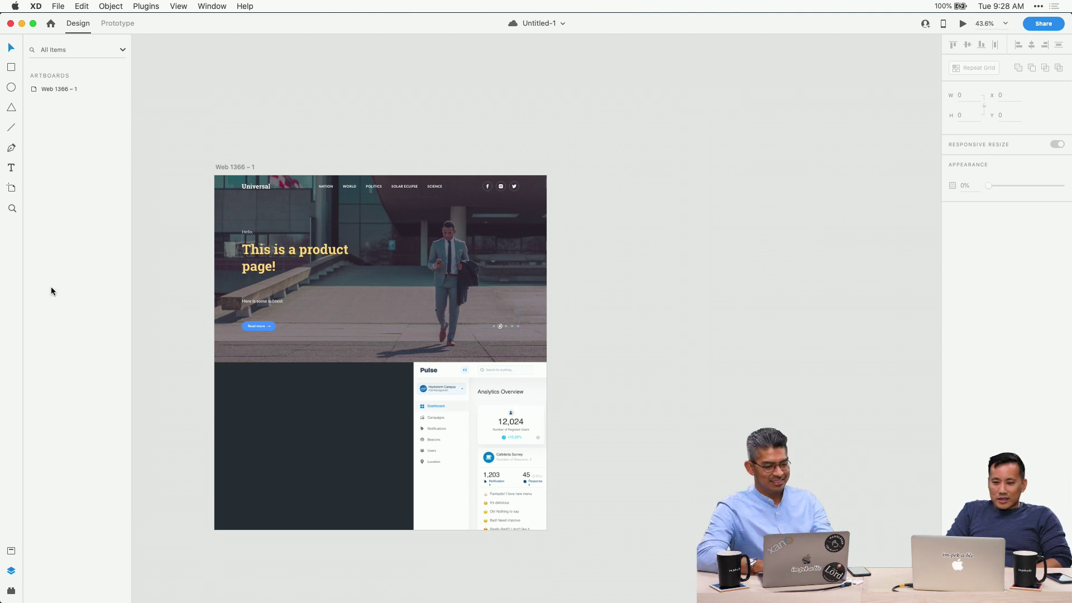
Add the text "PULSE" above the banner's Hello line and set its font size to 25
{"action": "scroll", "coordinate": [240, 217], "scroll_direction": "up", "scroll_amount": 1}
{"action": "scroll", "coordinate": [240, 216], "scroll_direction": "up", "scroll_amount": 5}
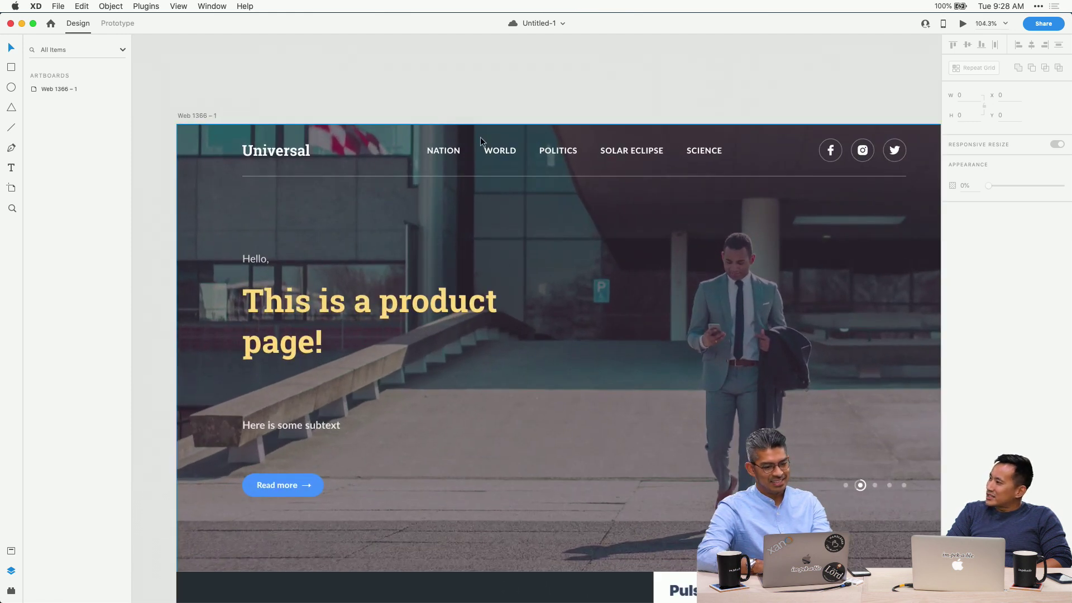
{"action": "key", "text": "t"}
{"action": "left_click", "coordinate": [302, 216]}
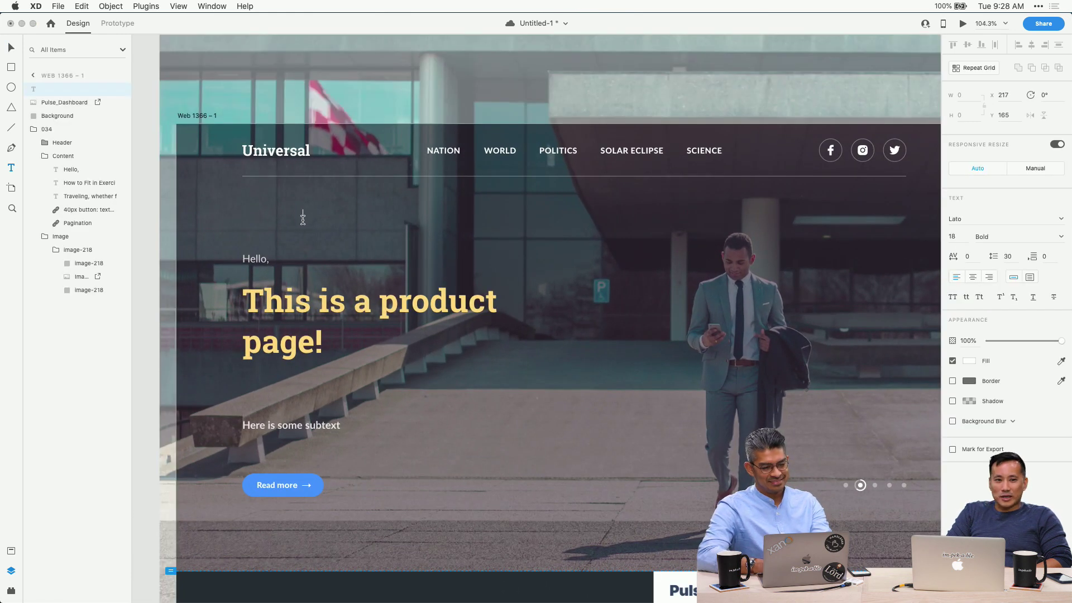
{"action": "type", "text": "PULSE"}
{"action": "key", "text": "Escape"}
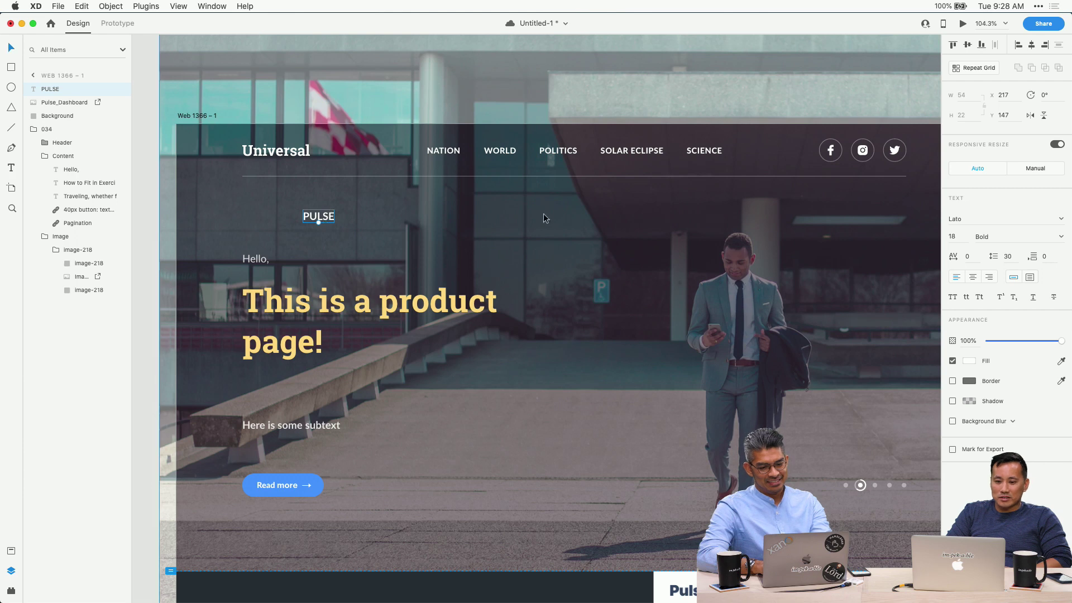
{"action": "double_click", "coordinate": [959, 235]}
{"action": "type", "text": "25"}
{"action": "key", "text": "Return"}
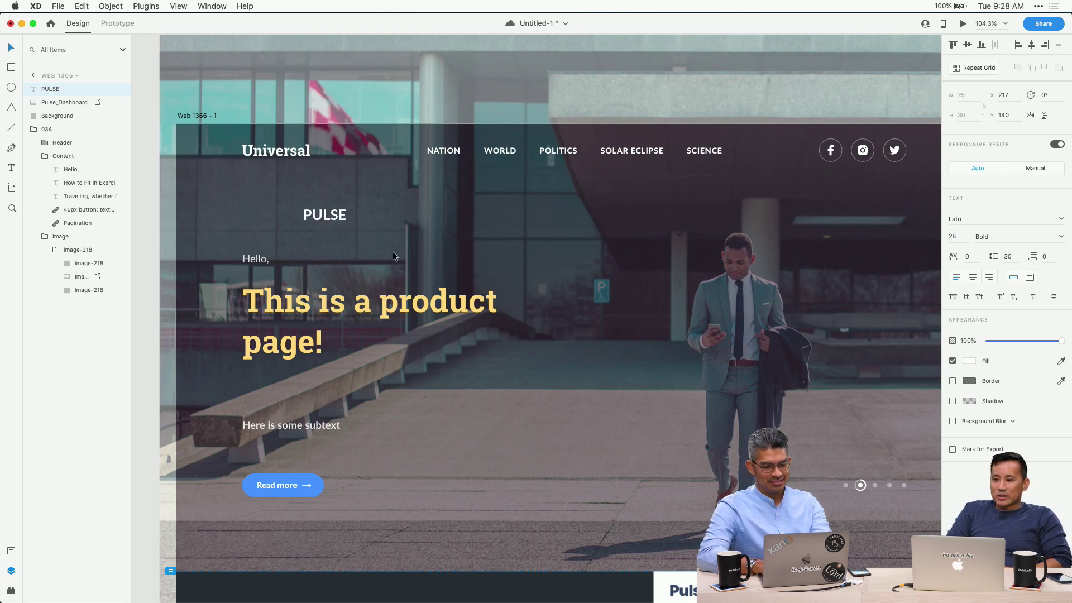
Align the PULSE text with the Universal logo at X 113 and put it in the Header group in the logo's place
{"action": "left_click_drag", "start_coordinate": [327, 216], "coordinate": [269, 145]}
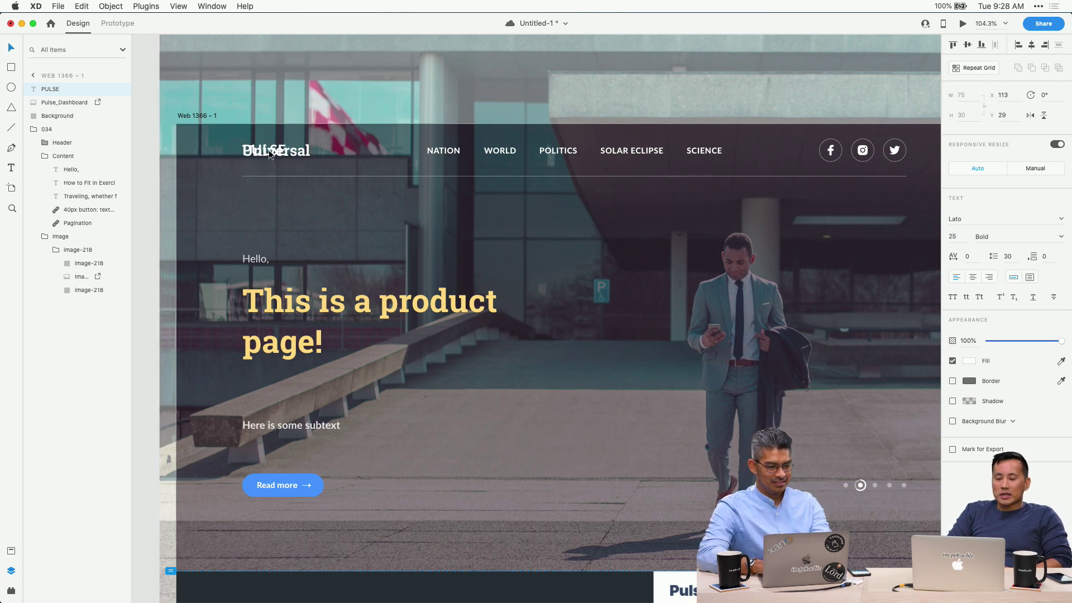
{"action": "key", "text": "Delete"}
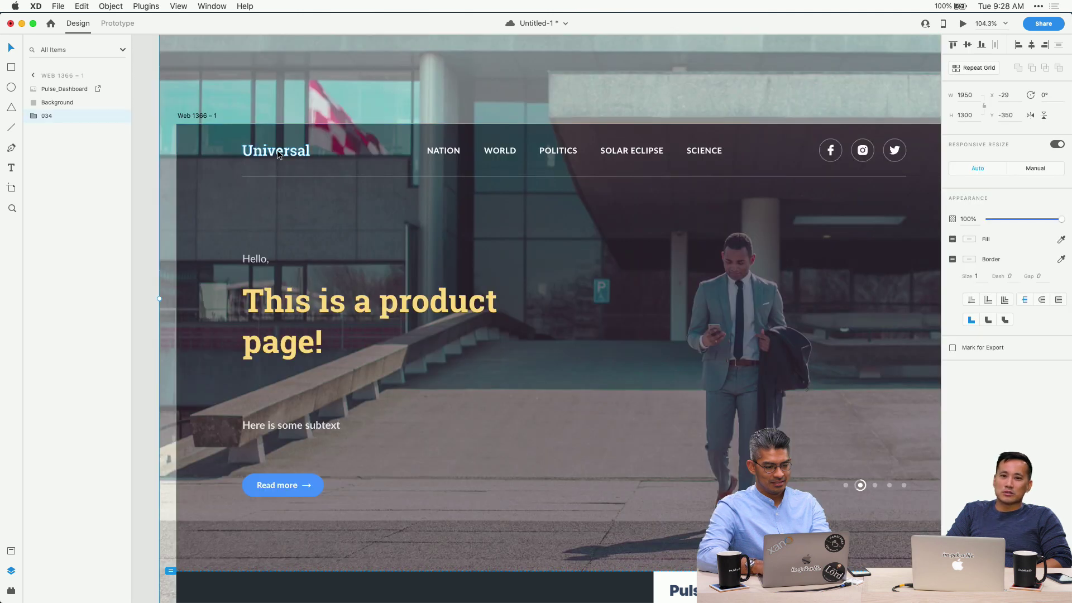
{"action": "left_click", "coordinate": [282, 151], "text": "super"}
{"action": "key", "text": "super+z"}
{"action": "key", "text": "super+z"}
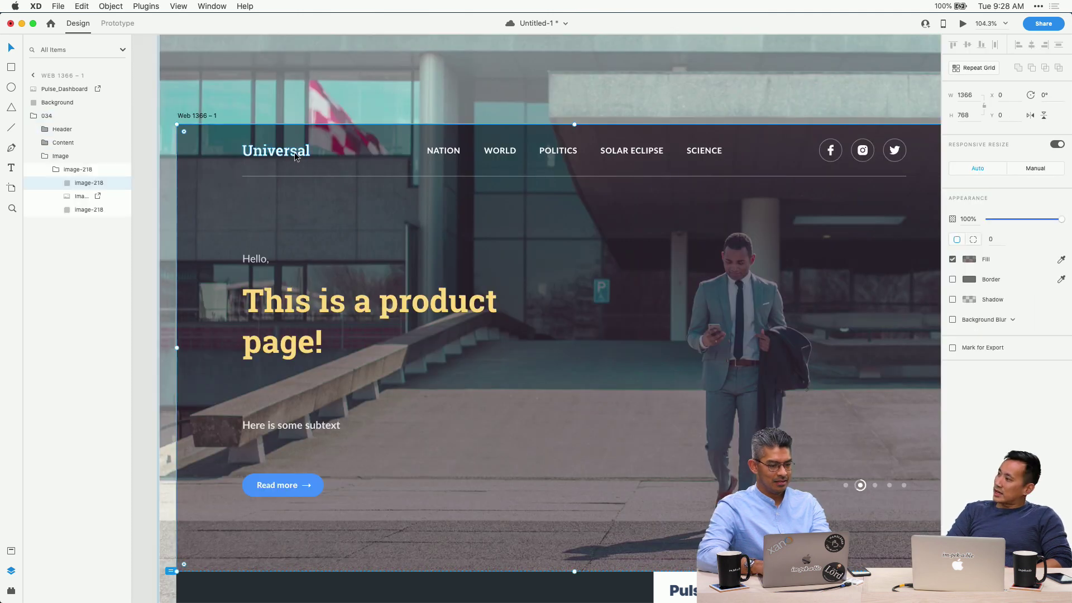
Change the header's PULSE text to Lato Regular and select the banner's Content group
{"action": "left_click", "coordinate": [285, 262]}
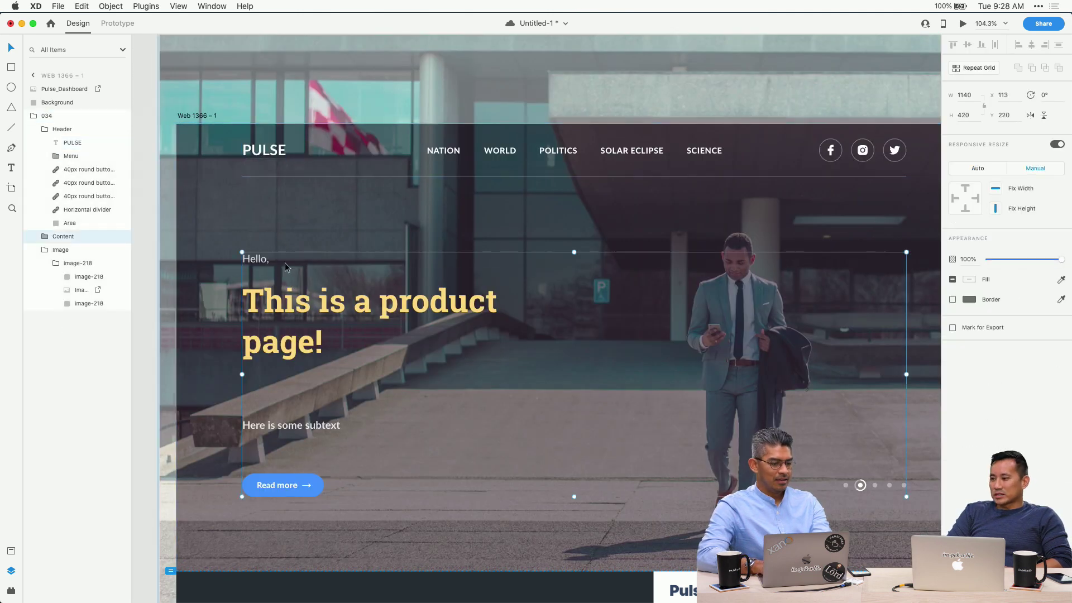
{"action": "left_click", "coordinate": [273, 150], "text": "super"}
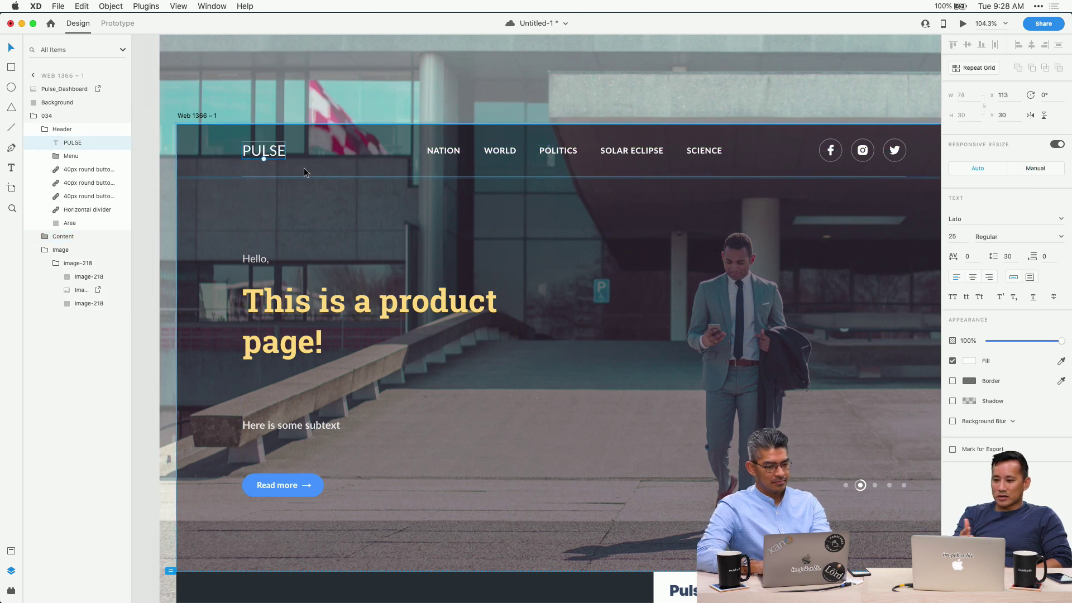
{"action": "left_click", "coordinate": [477, 339]}
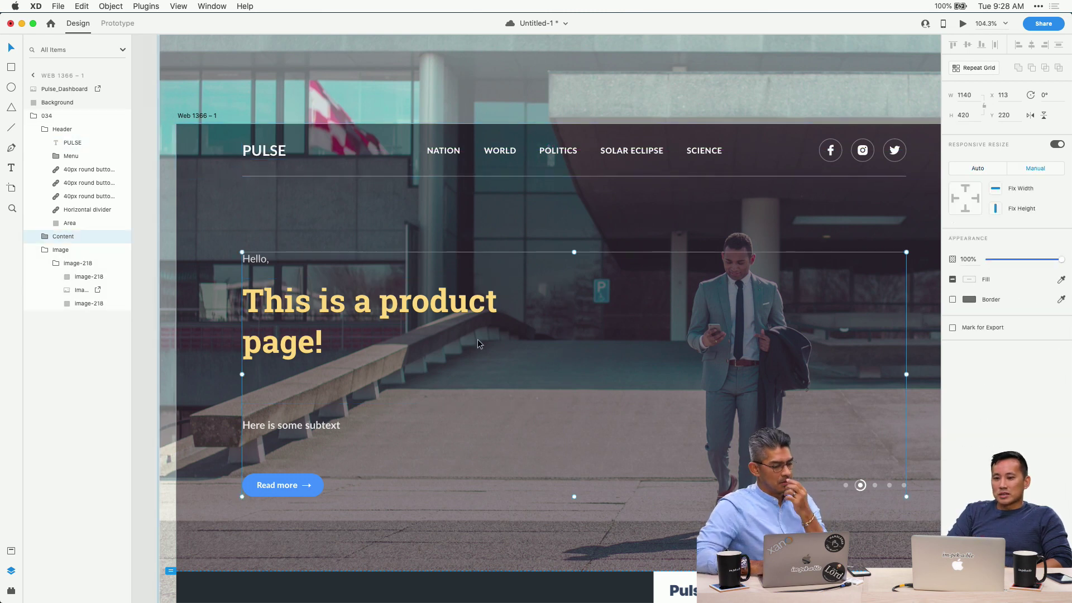
Preview the product page, look through it from the hero banner down, and close the preview
{"action": "scroll", "coordinate": [463, 397], "scroll_direction": "down", "scroll_amount": 5}
{"action": "left_click", "coordinate": [463, 397]}
{"action": "key", "text": "super+Return"}
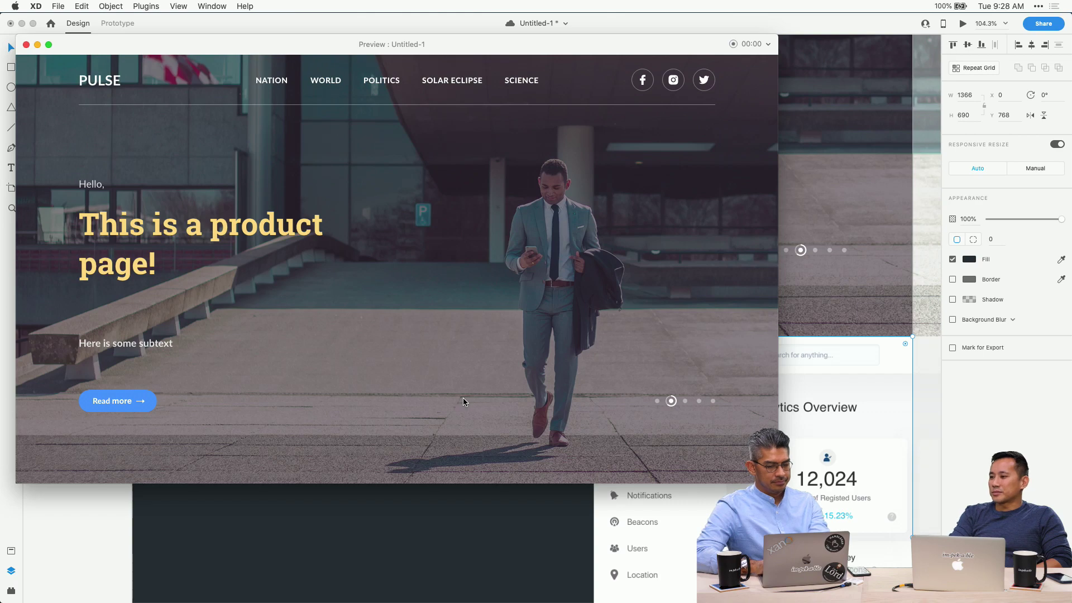
{"action": "scroll", "coordinate": [451, 381], "scroll_direction": "down", "scroll_amount": 10}
{"action": "scroll", "coordinate": [450, 381], "scroll_direction": "up", "scroll_amount": 10}
{"action": "key", "text": "super+w"}
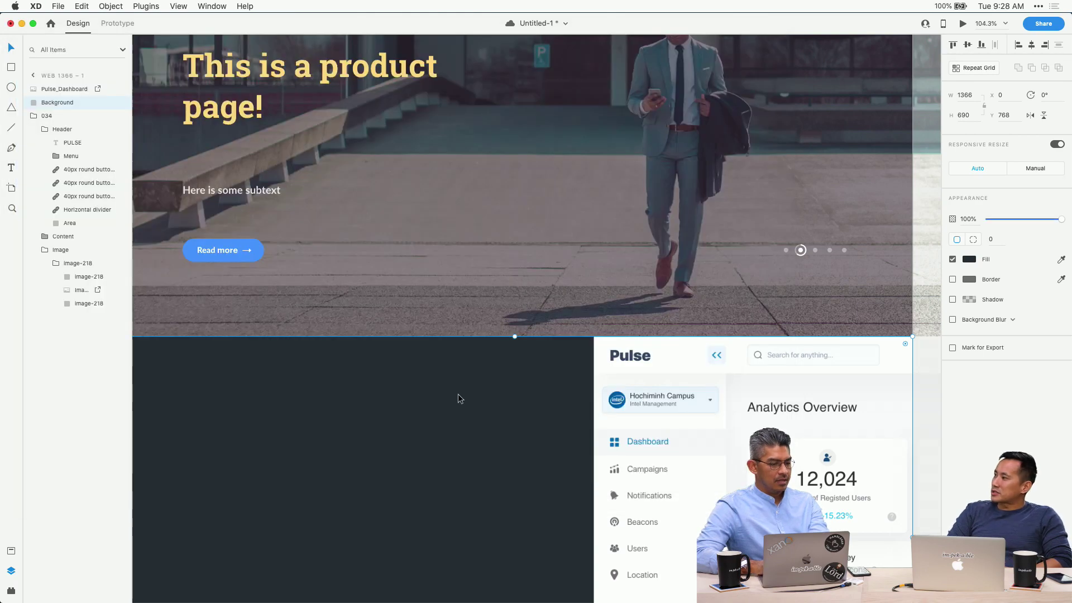
Save the product page document
{"action": "scroll", "coordinate": [498, 455], "scroll_direction": "up", "scroll_amount": 5}
{"action": "scroll", "coordinate": [498, 454], "scroll_direction": "left", "scroll_amount": 2}
{"action": "scroll", "coordinate": [507, 501], "scroll_direction": "down", "scroll_amount": 3}
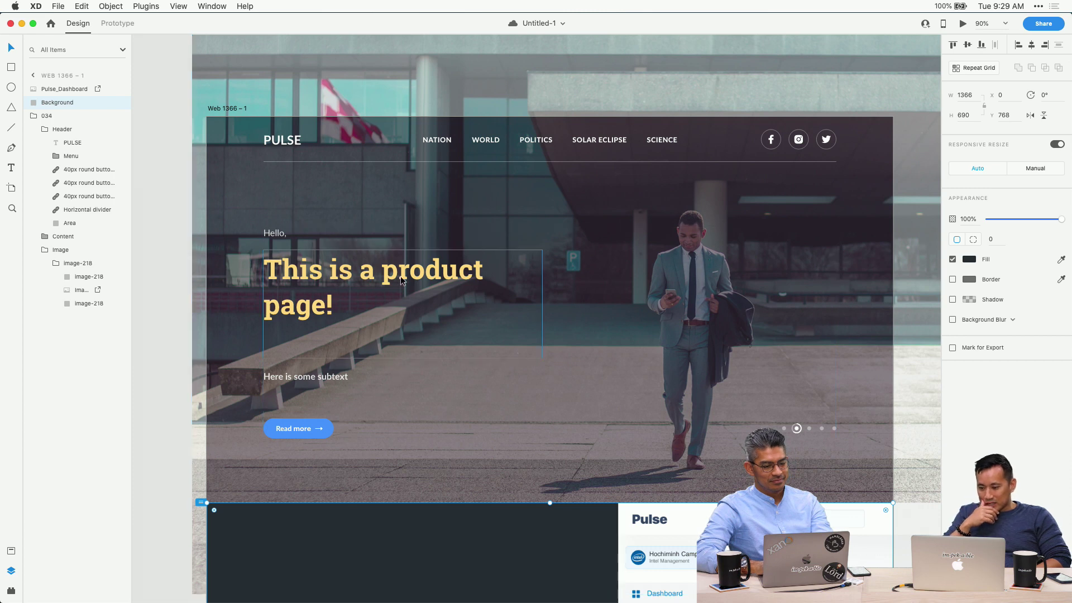
{"action": "key", "text": "super+s"}
Copy the black cookie banner from the Black Banner 1 artboard in cookie_banners_by_impekable_2019_08 and paste it onto the product page
{"action": "left_click", "coordinate": [586, 167]}
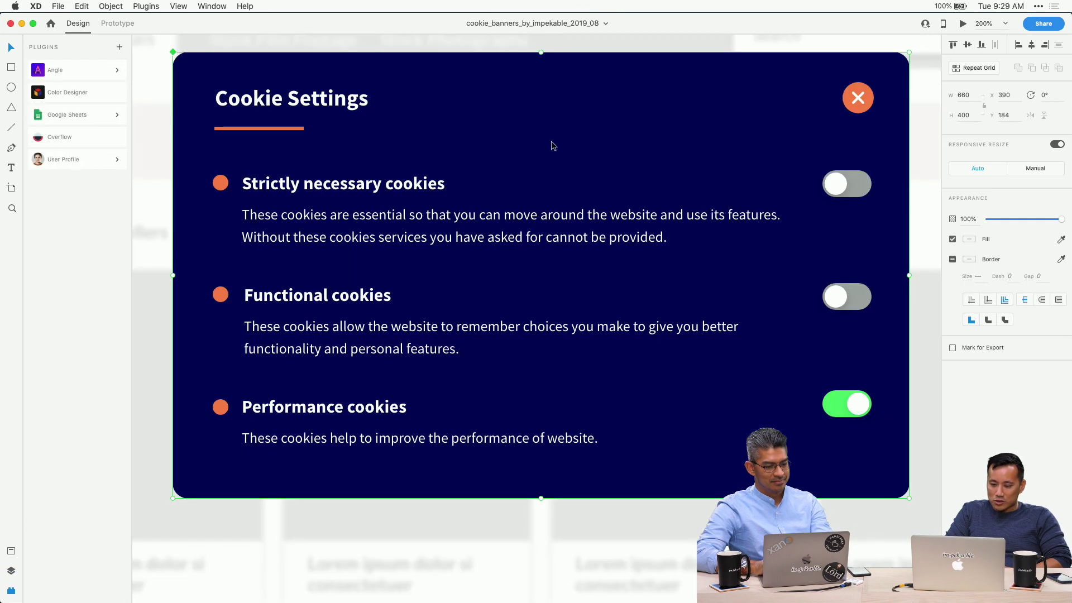
{"action": "scroll", "coordinate": [429, 274], "scroll_direction": "down", "scroll_amount": 10}
{"action": "scroll", "coordinate": [430, 273], "scroll_direction": "up", "scroll_amount": 3}
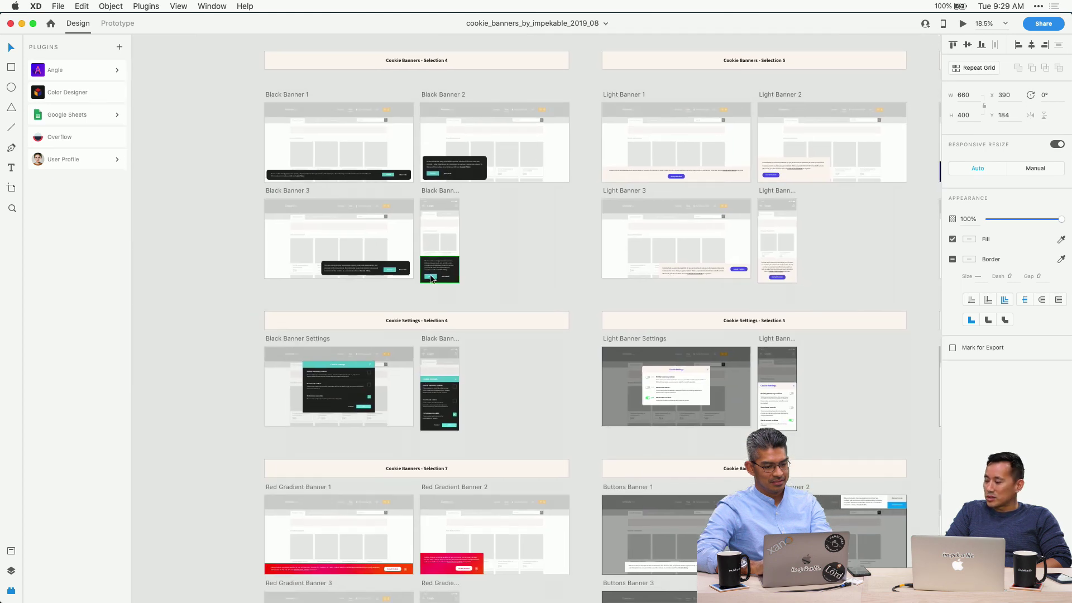
{"action": "left_click", "coordinate": [346, 173]}
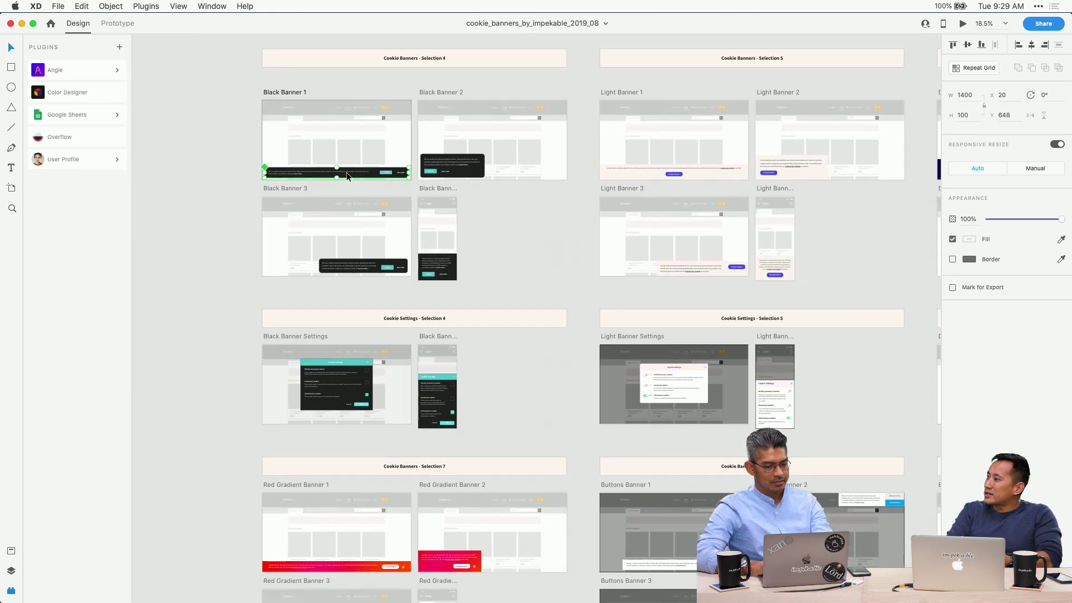
{"action": "key", "text": "super+c"}
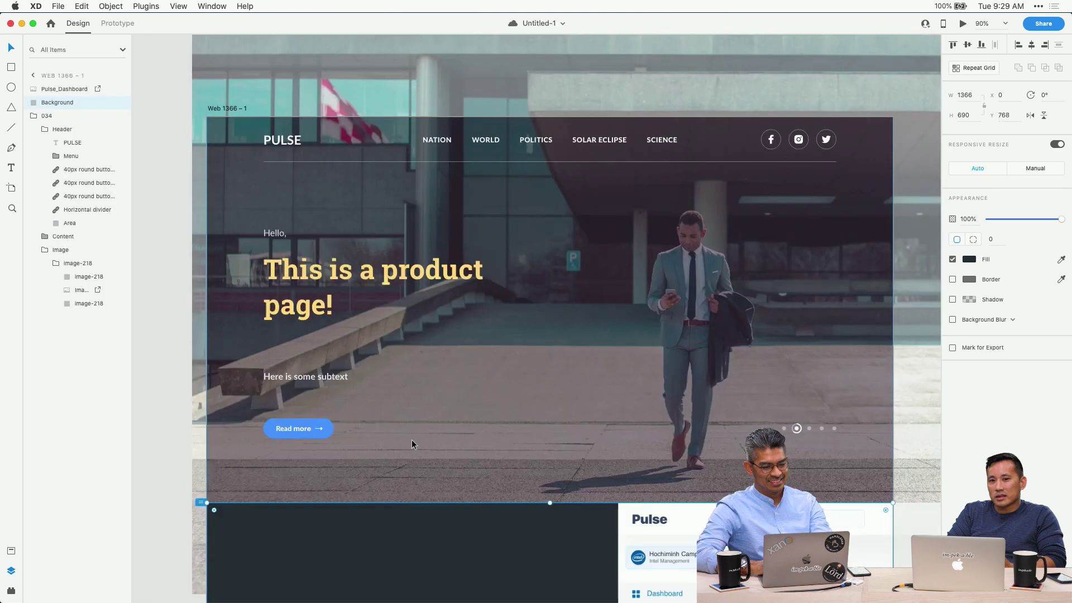
{"action": "left_click", "coordinate": [455, 440]}
{"action": "key", "text": "super+v"}
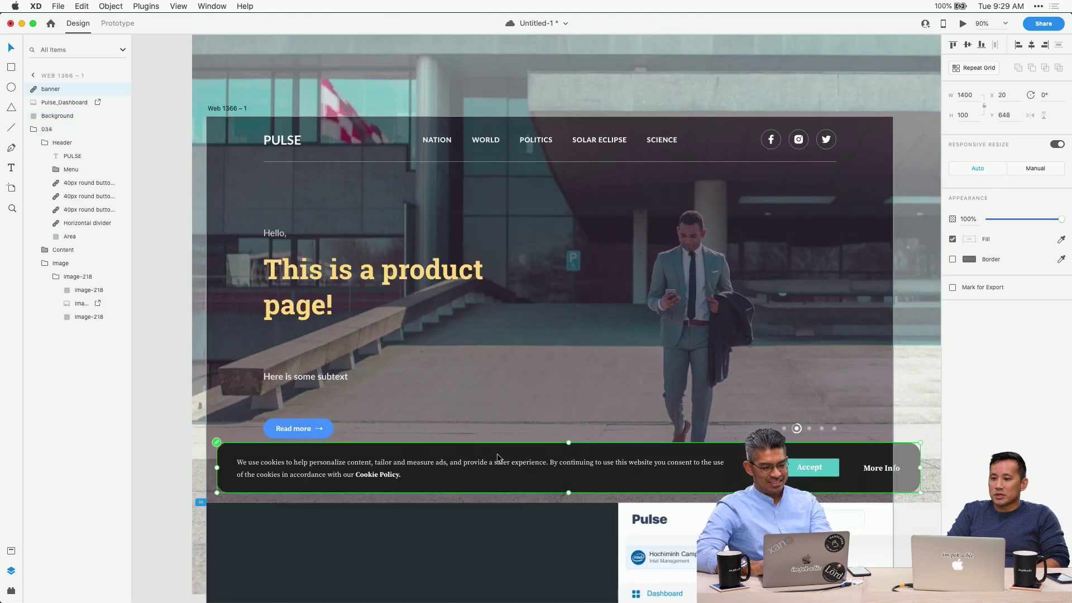
Try moving the black cookie banner up to Y 635 and narrowing it to leave equal side margins on the page
{"action": "left_click_drag", "start_coordinate": [498, 454], "coordinate": [496, 448]}
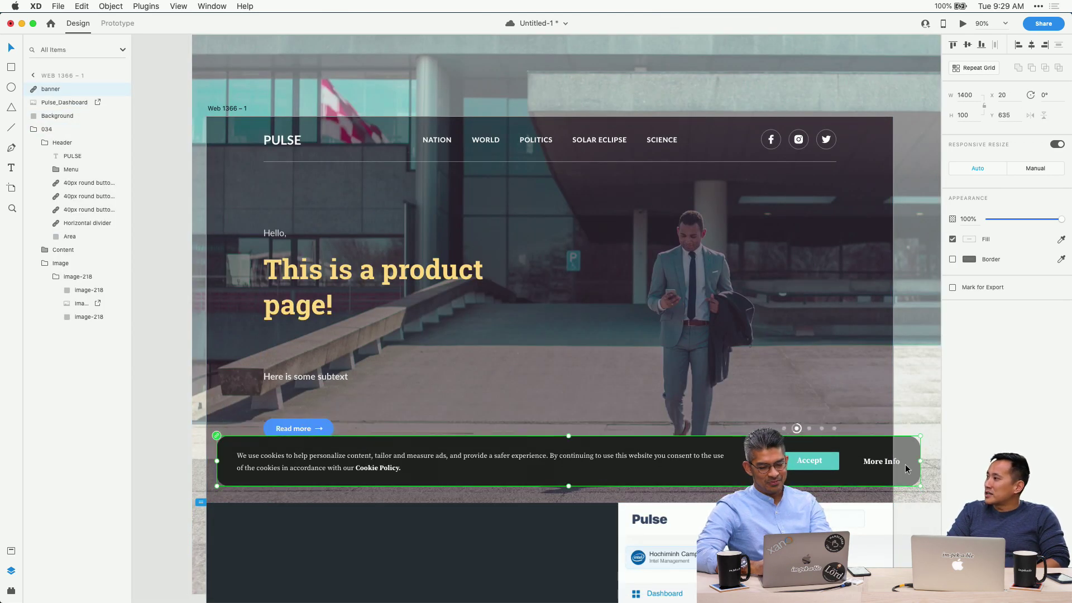
{"action": "left_click_drag", "start_coordinate": [920, 461], "coordinate": [887, 463]}
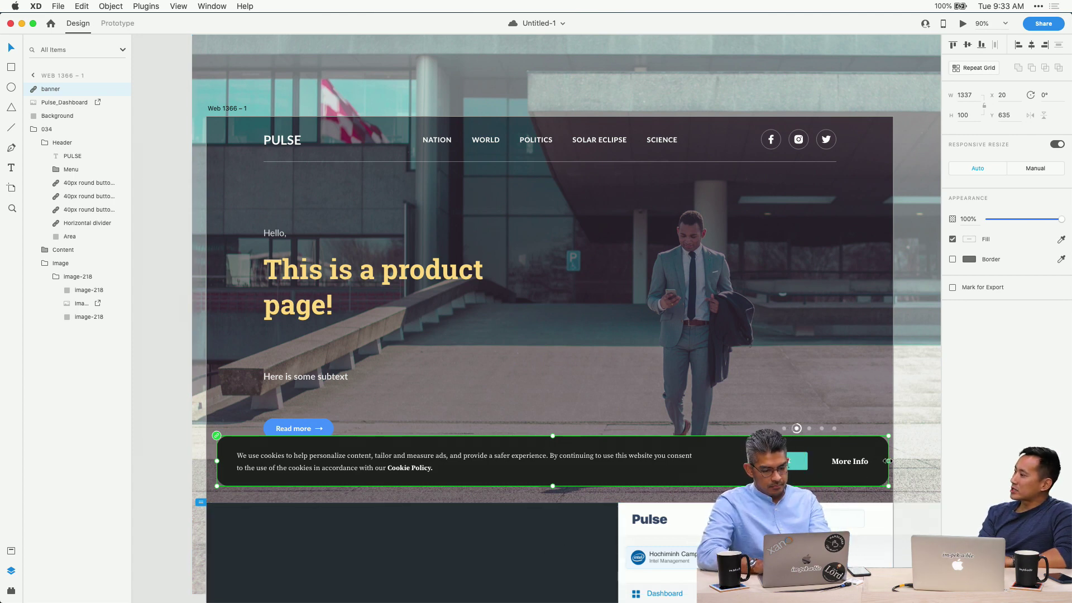
{"action": "left_click_drag", "start_coordinate": [886, 461], "coordinate": [882, 460]}
Preview the page with the black cookie banner and close the preview
{"action": "left_click", "coordinate": [708, 379]}
{"action": "key", "text": "super+Return"}
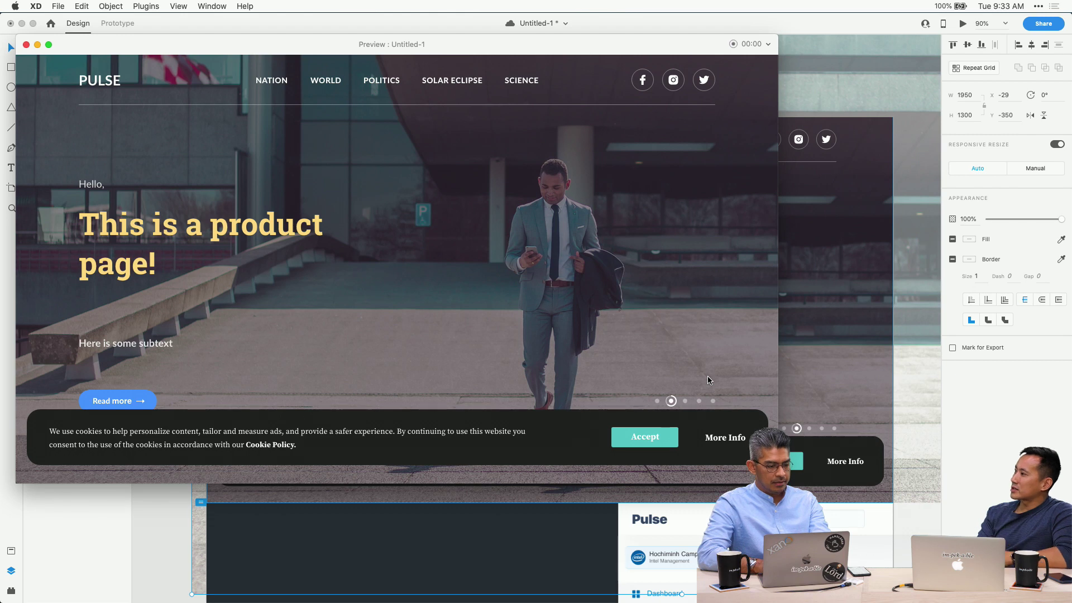
{"action": "key", "text": "super+w"}
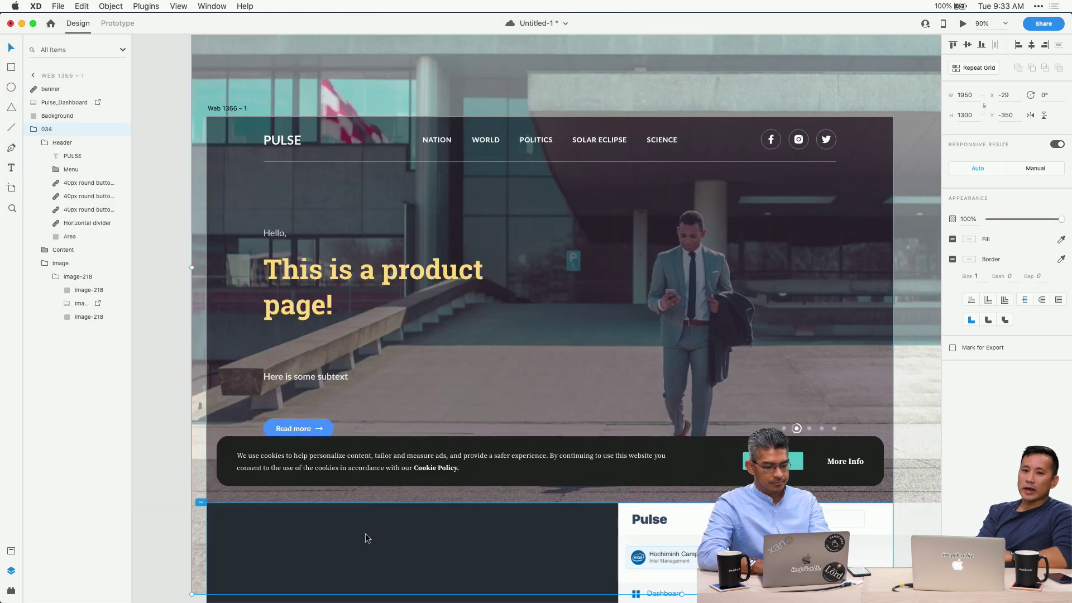
Undo the black cookie banner's resizing, move and pasting on the product page
{"action": "left_click", "coordinate": [393, 479]}
{"action": "key", "text": "super+z"}
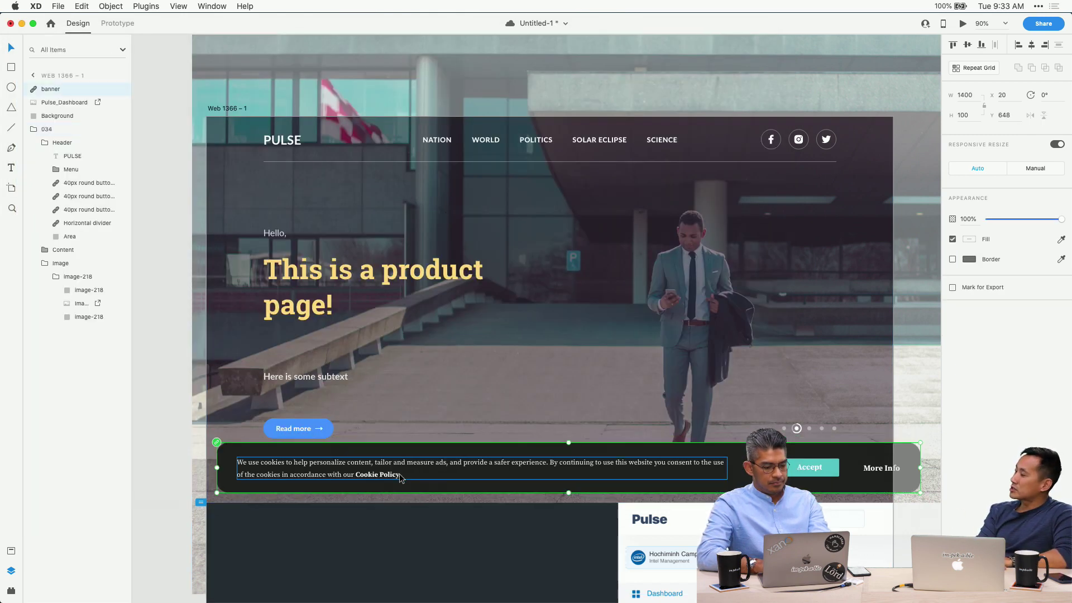
{"action": "key", "text": "super+z"}
Switch to the Universal UI Kit – Bright document and close it without saving its changes
{"action": "key", "text": "super+grave"}
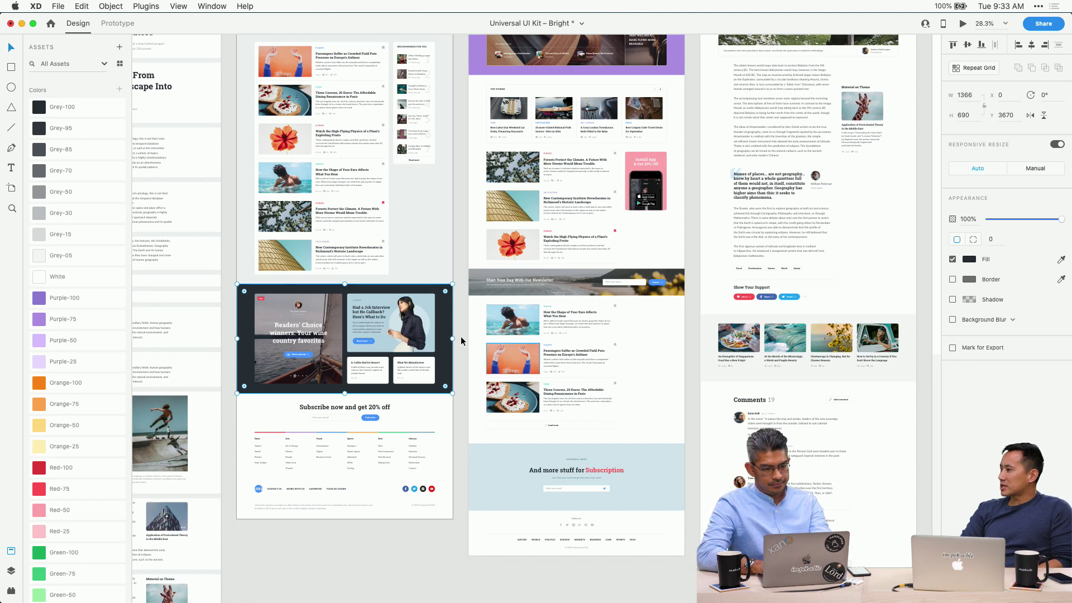
{"action": "left_click", "coordinate": [10, 24]}
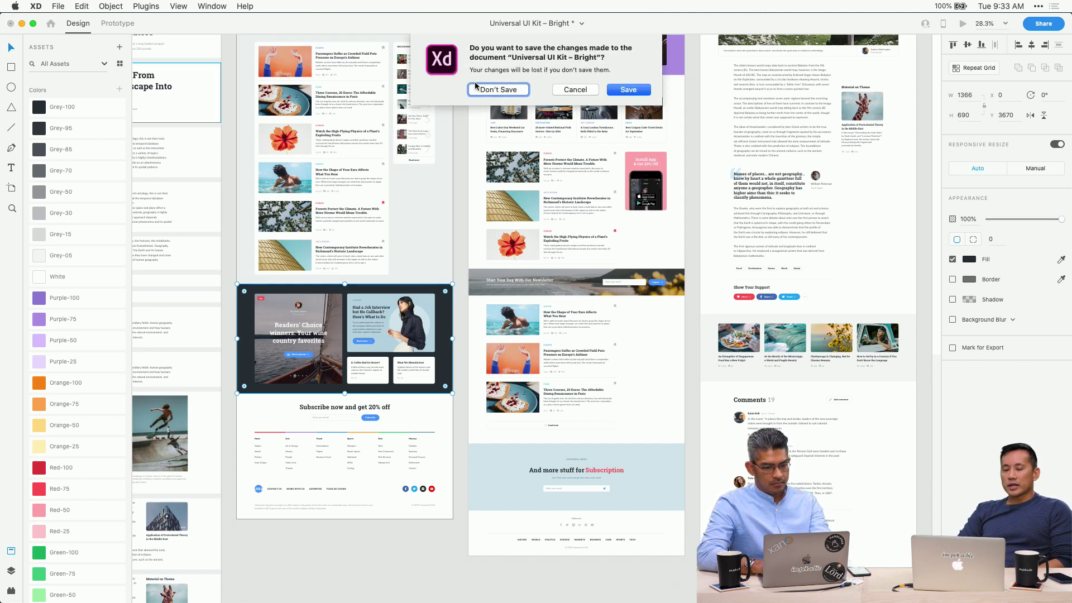
{"action": "left_click", "coordinate": [496, 88]}
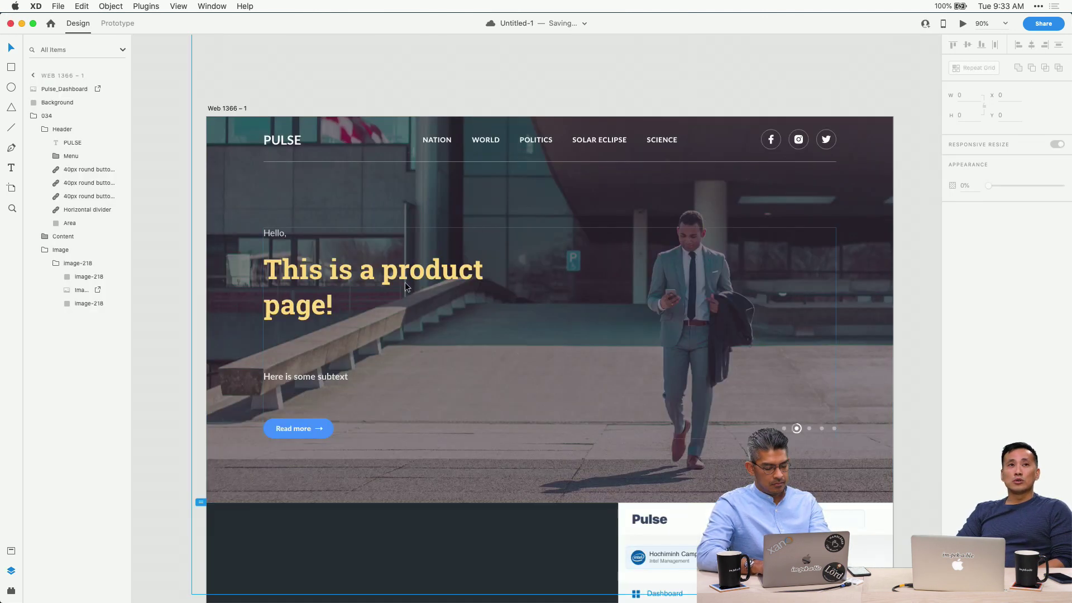
Copy the full-width navy cookie banner from the first Cookie Banners - Selection 6 artboard in cookie_banners_by_impekable_2019_08
{"action": "key", "text": "super+grave"}
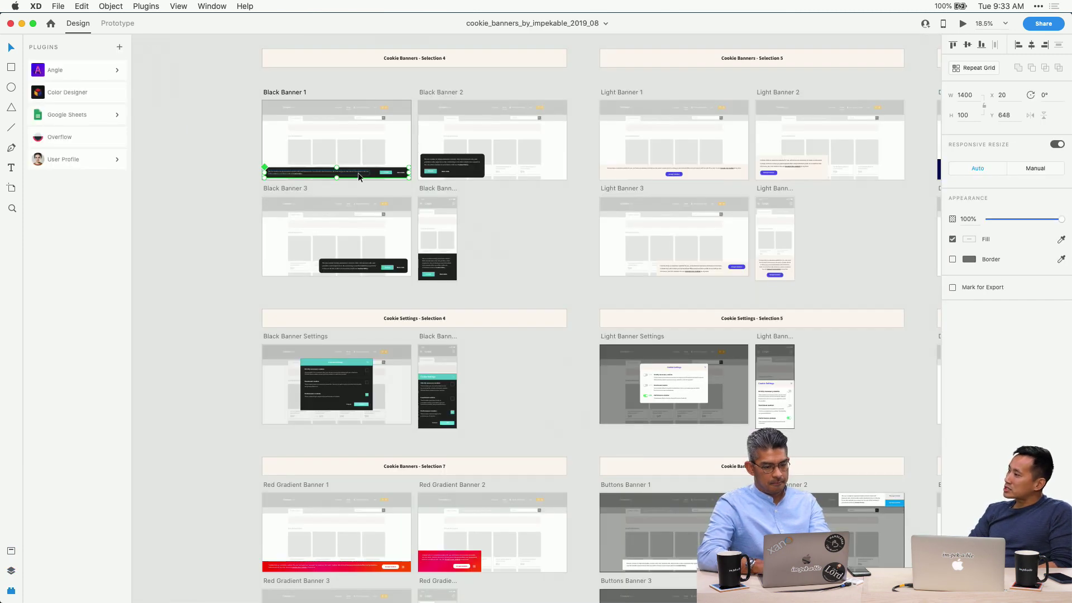
{"action": "scroll", "coordinate": [491, 226], "scroll_direction": "down", "scroll_amount": 5}
{"action": "left_click", "coordinate": [691, 194]}
{"action": "key", "text": "super+c"}
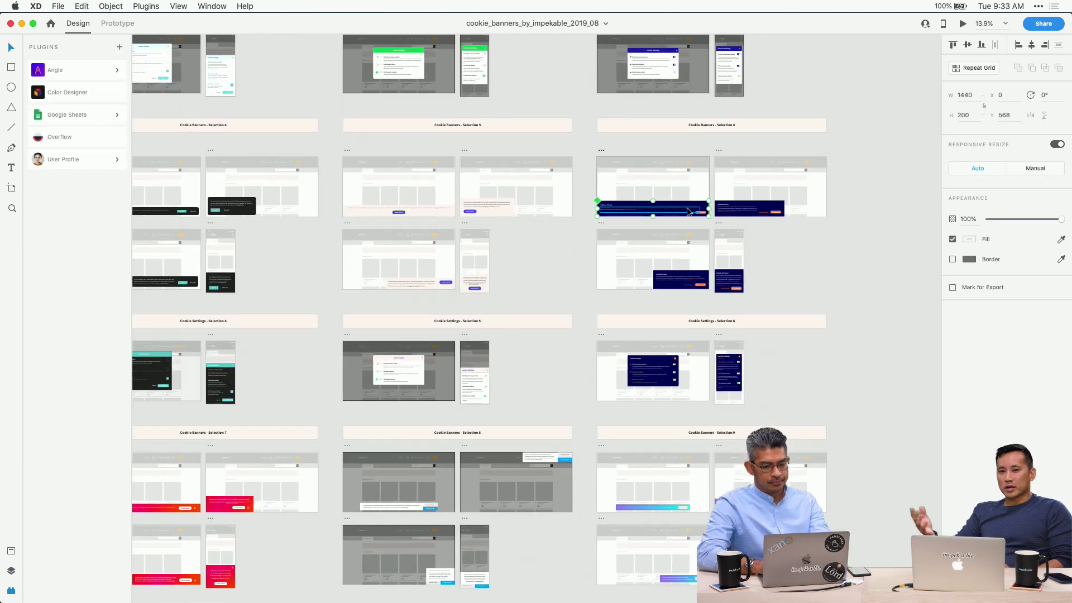
Paste the navy Cookies & Privacy banner onto the product page and narrow it to the page width of 1366
{"action": "key", "text": "super+grave"}
{"action": "key", "text": "super+v"}
{"action": "key", "text": "super+z"}
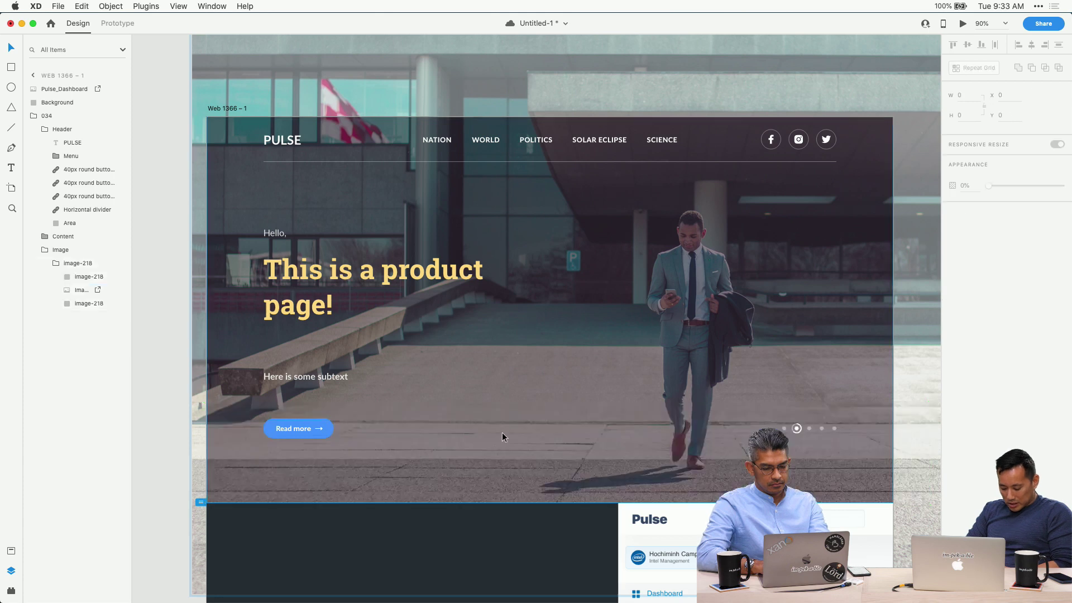
{"action": "left_click", "coordinate": [433, 329]}
{"action": "left_click", "coordinate": [183, 326]}
{"action": "key", "text": "super+v"}
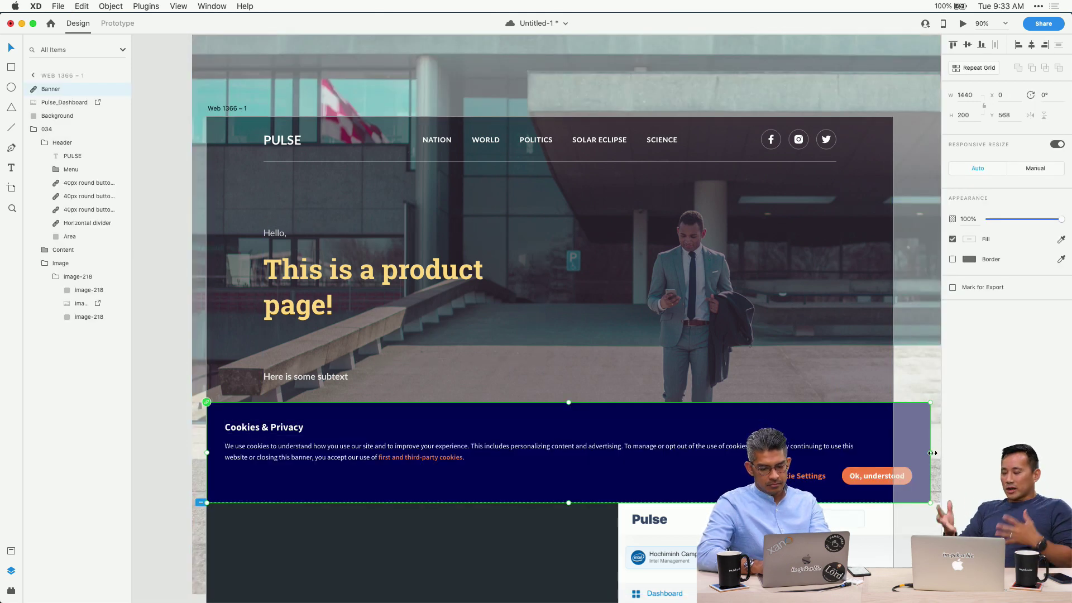
{"action": "left_click_drag", "start_coordinate": [933, 453], "coordinate": [892, 460]}
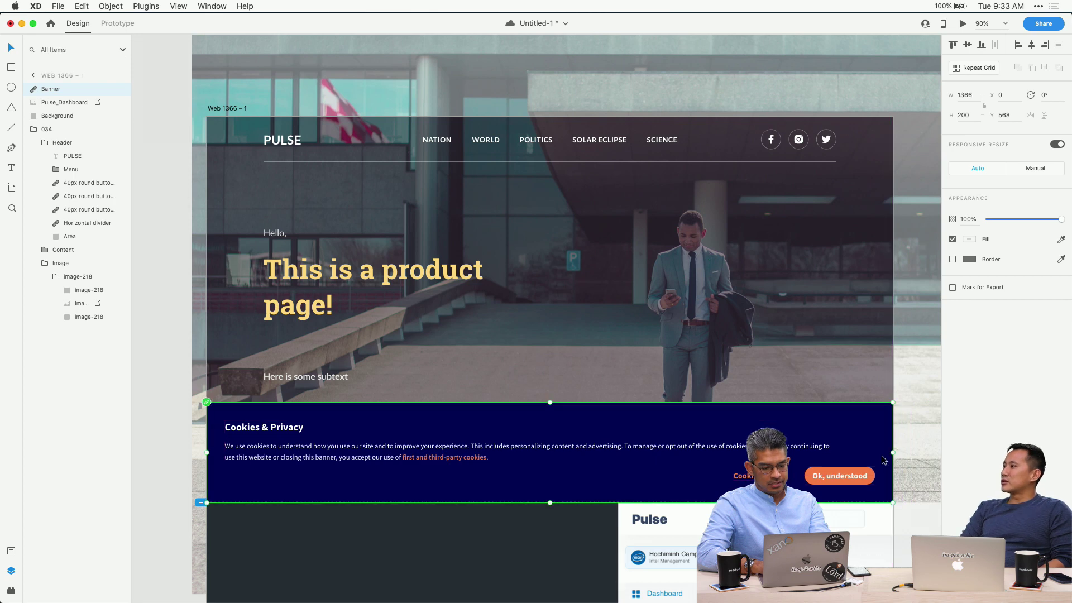
Preview the page with the navy cookie banner, close the preview and save the document
{"action": "left_click", "coordinate": [610, 303]}
{"action": "key", "text": "super+Return"}
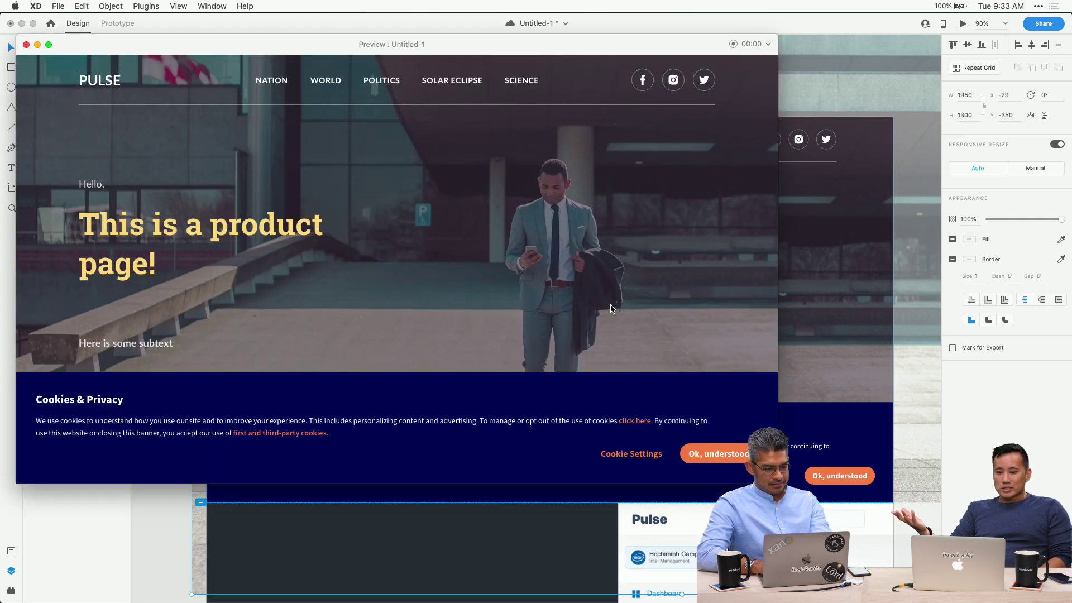
{"action": "key", "text": "super+w"}
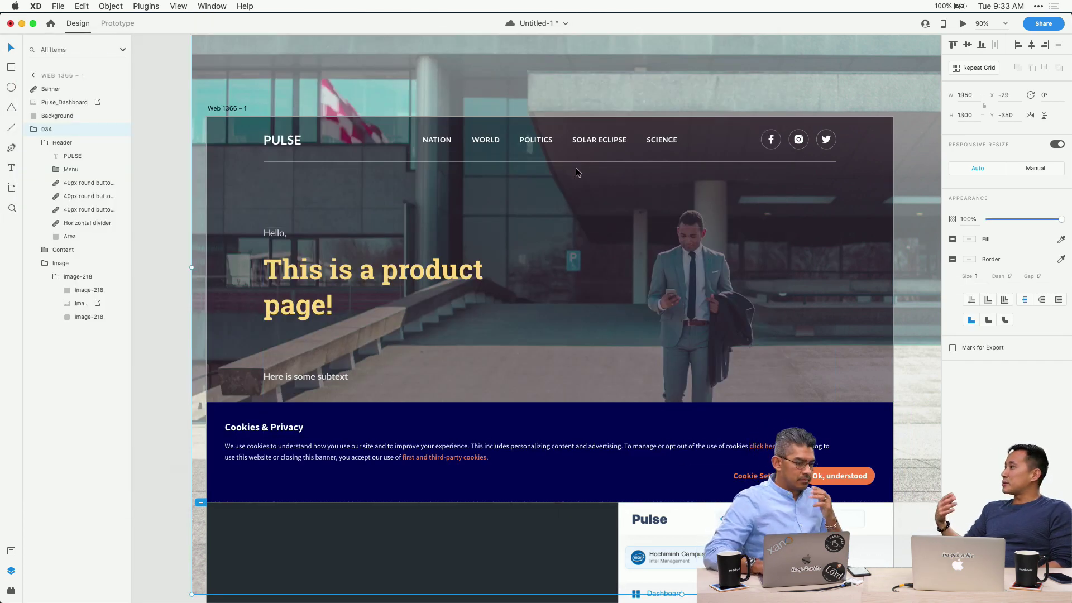
{"action": "left_click", "coordinate": [160, 509]}
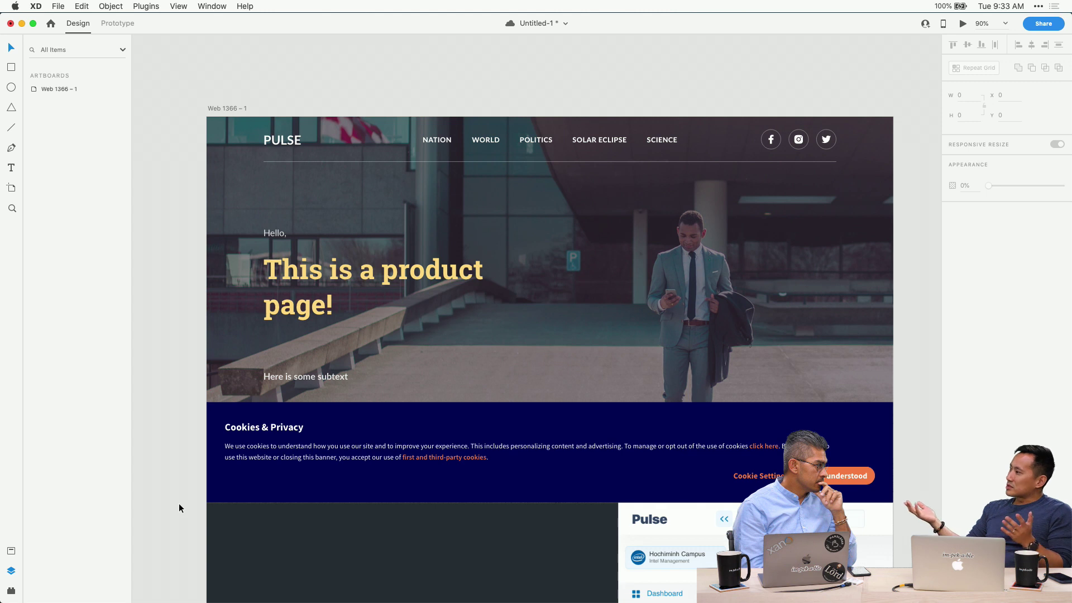
{"action": "key", "text": "super+s"}
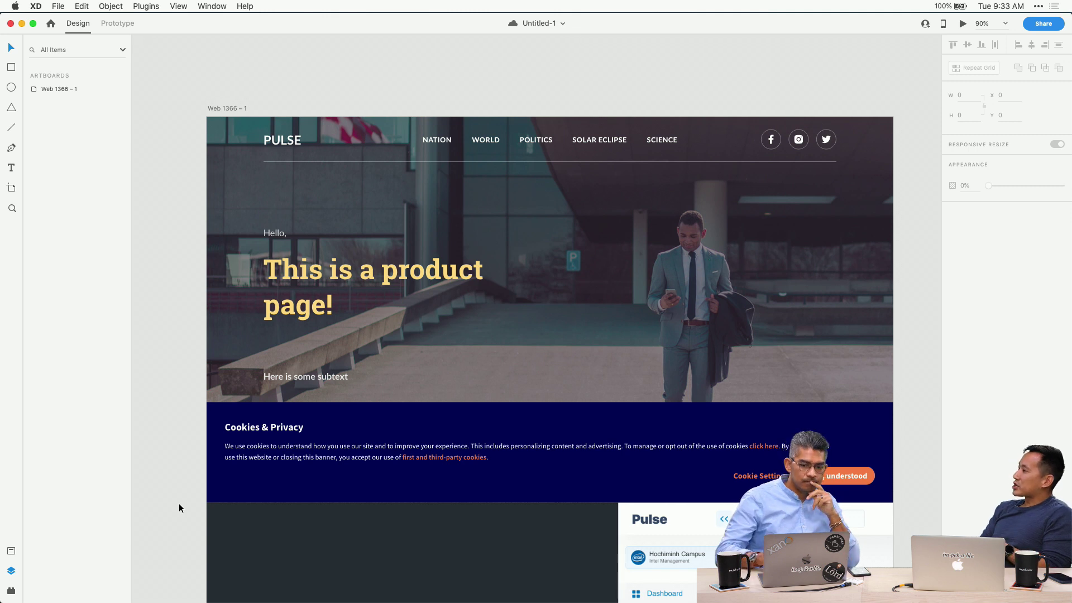
Select the Web 1366 – 1 artboard and save the document to Cloud Documents under the name xd
{"action": "scroll", "coordinate": [179, 503], "scroll_direction": "down", "scroll_amount": 5}
{"action": "scroll", "coordinate": [179, 503], "scroll_direction": "up", "scroll_amount": 3}
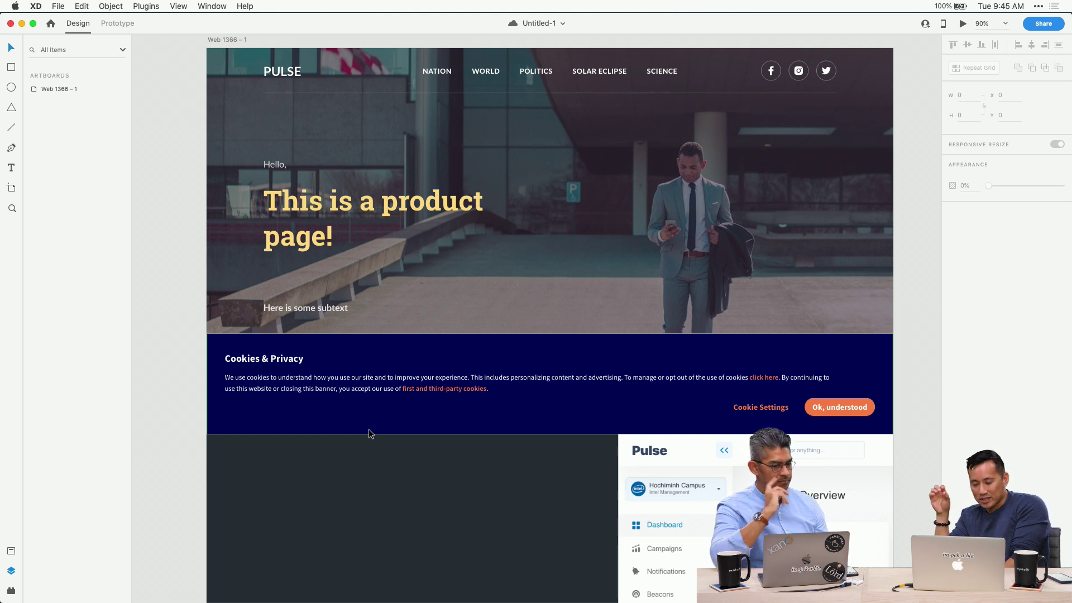
{"action": "scroll", "coordinate": [282, 344], "scroll_direction": "up", "scroll_amount": 3}
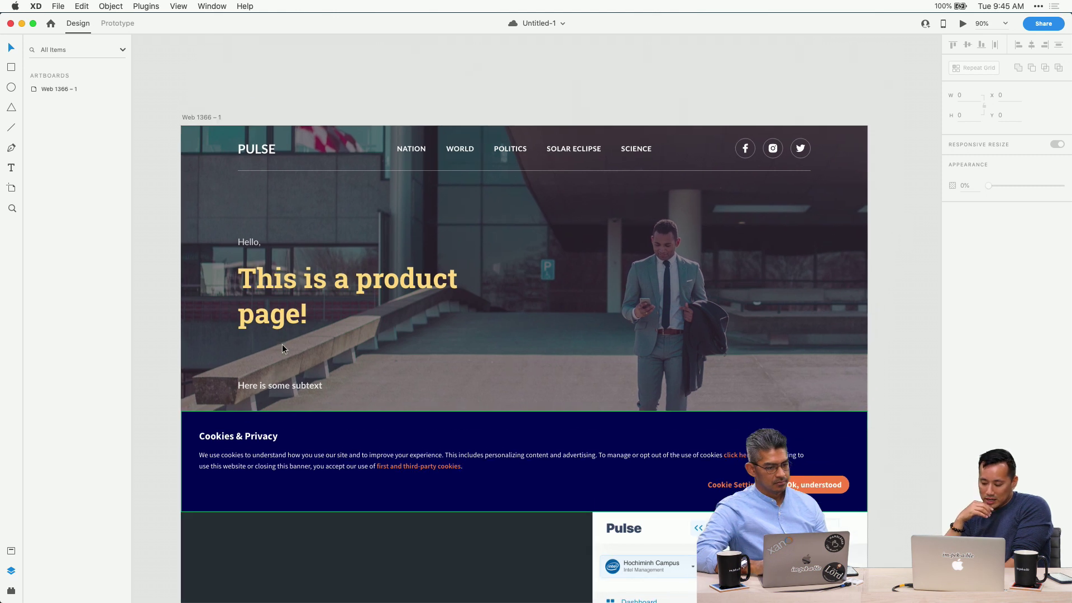
{"action": "scroll", "coordinate": [281, 349], "scroll_direction": "down", "scroll_amount": 2}
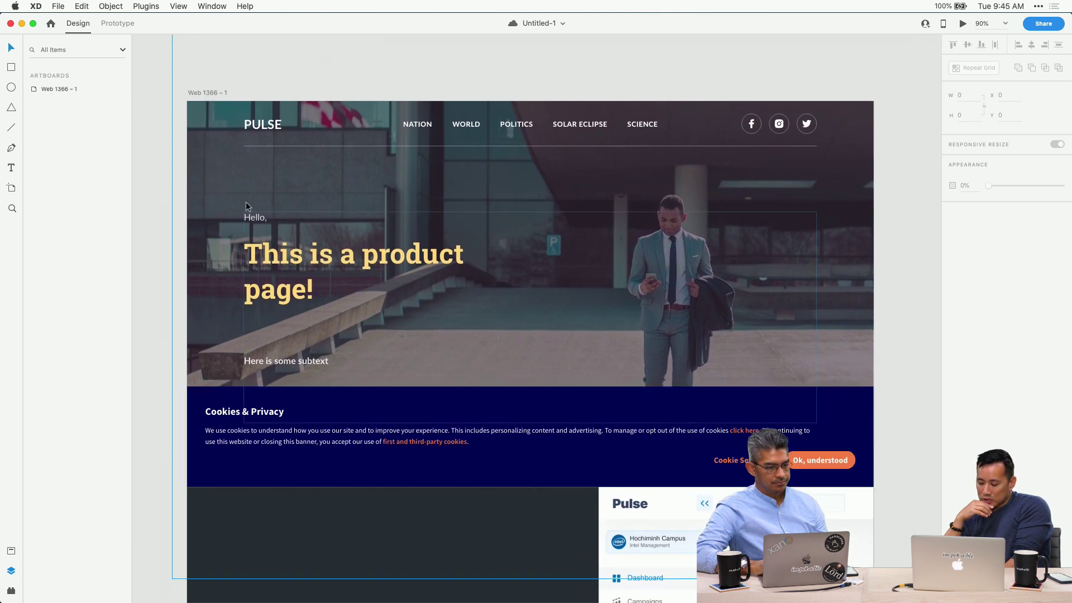
{"action": "left_click", "coordinate": [217, 96]}
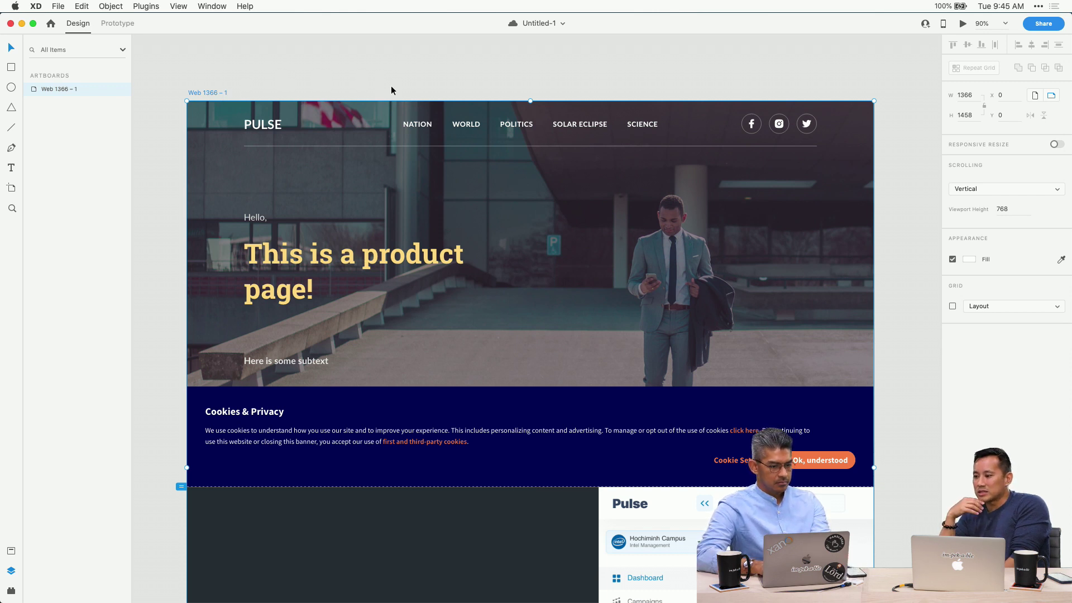
{"action": "key", "text": "super+s"}
{"action": "type", "text": "x"}
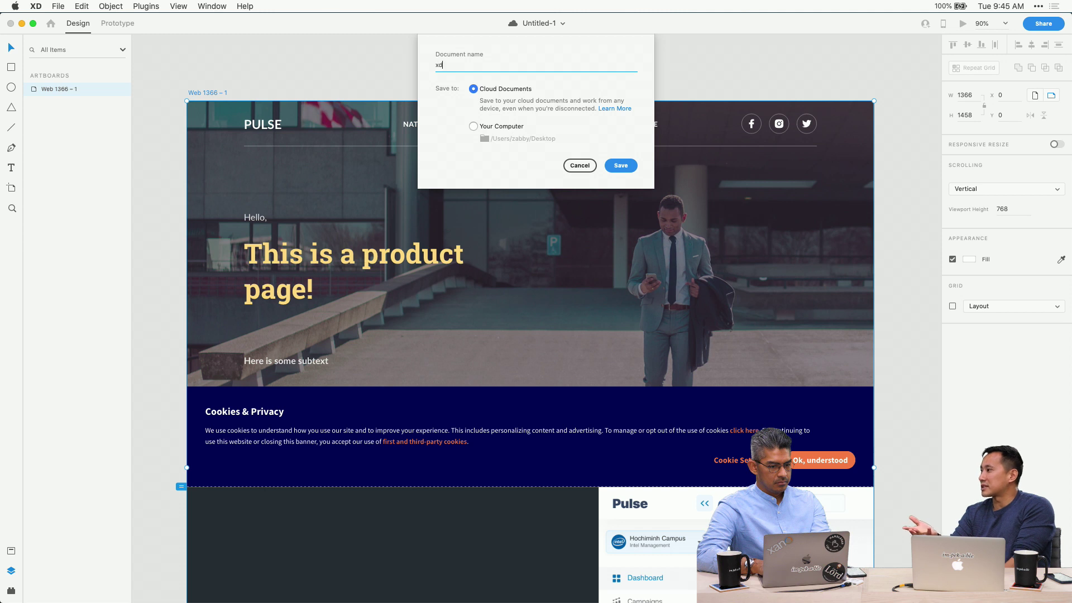
{"action": "type", "text": "d"}
{"action": "key", "text": "Return"}
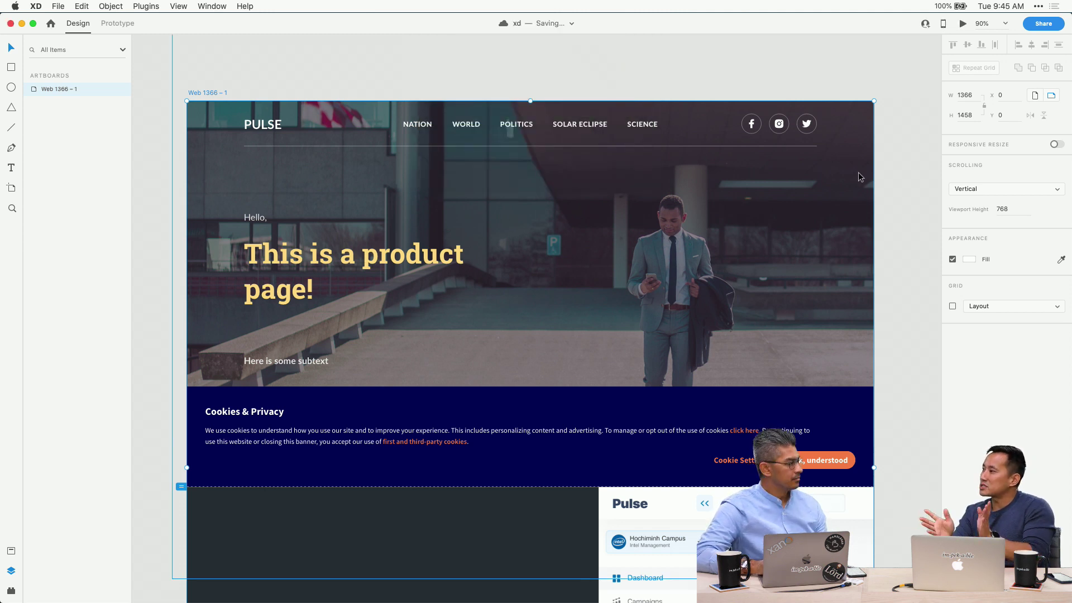
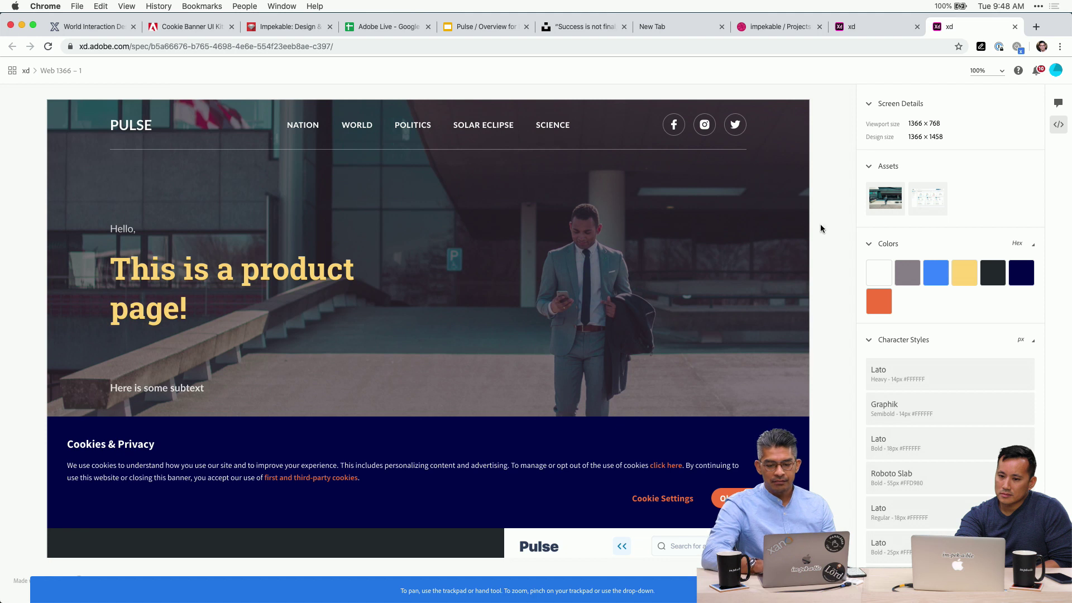
View the shared spec's comments, return to its design specs and examine the Colors and Character Styles
{"action": "left_click", "coordinate": [1057, 104]}
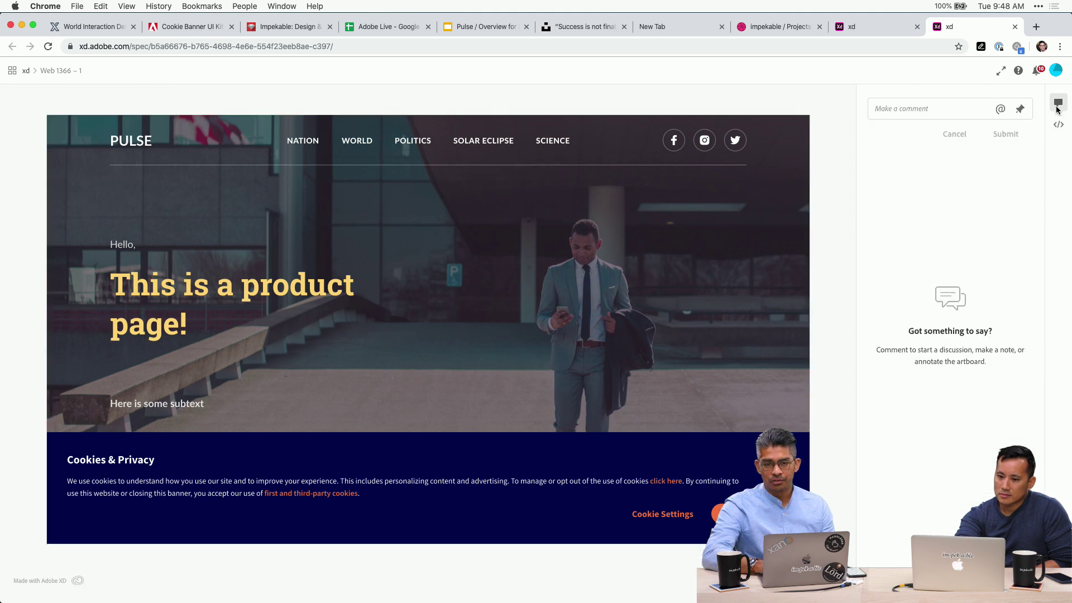
{"action": "left_click", "coordinate": [1057, 130]}
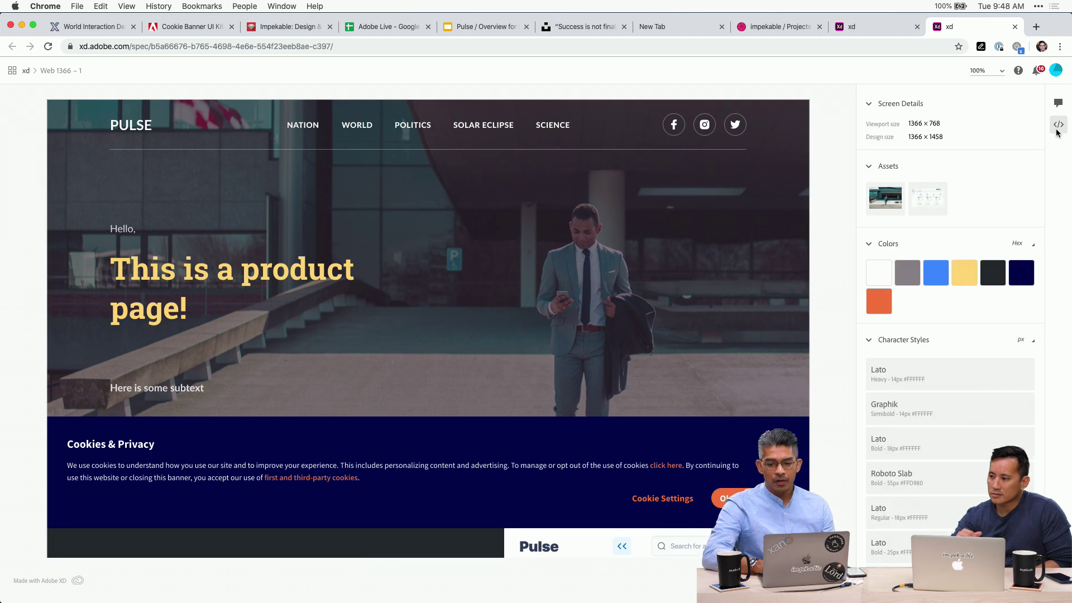
{"action": "scroll", "coordinate": [968, 331], "scroll_direction": "down", "scroll_amount": 5}
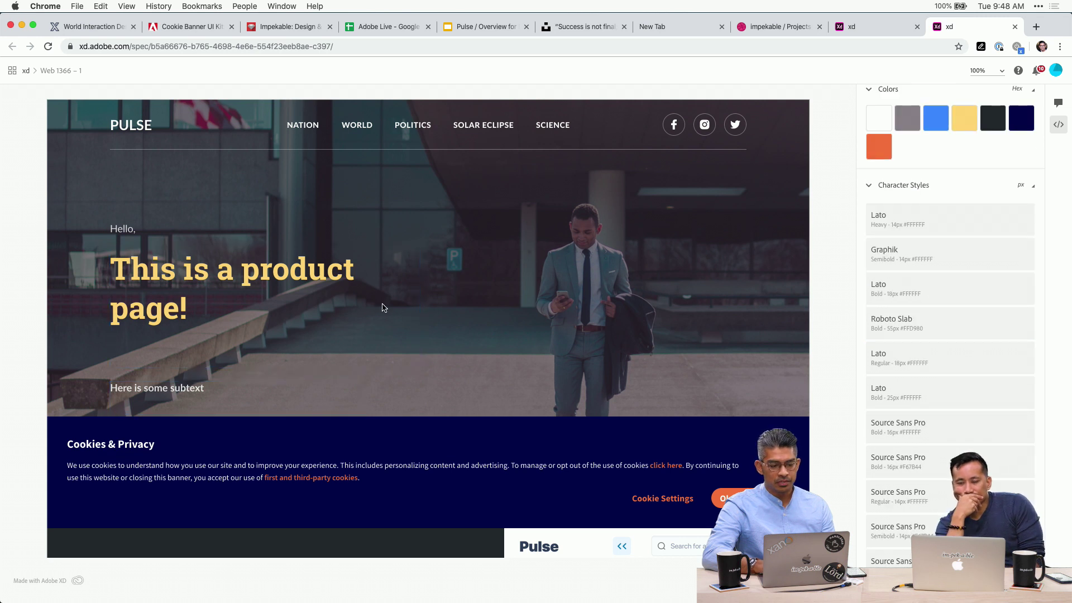
Inspect the design specs and CSS of the yellow product page headline and of the header's Area rectangle
{"action": "left_click", "coordinate": [347, 295]}
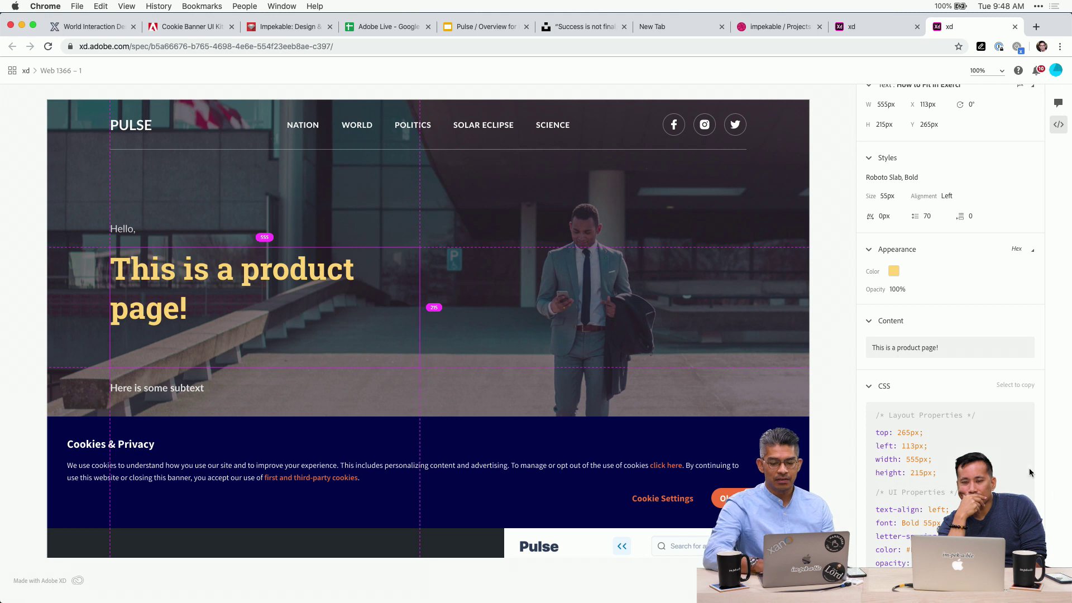
{"action": "scroll", "coordinate": [949, 391], "scroll_direction": "up", "scroll_amount": 1}
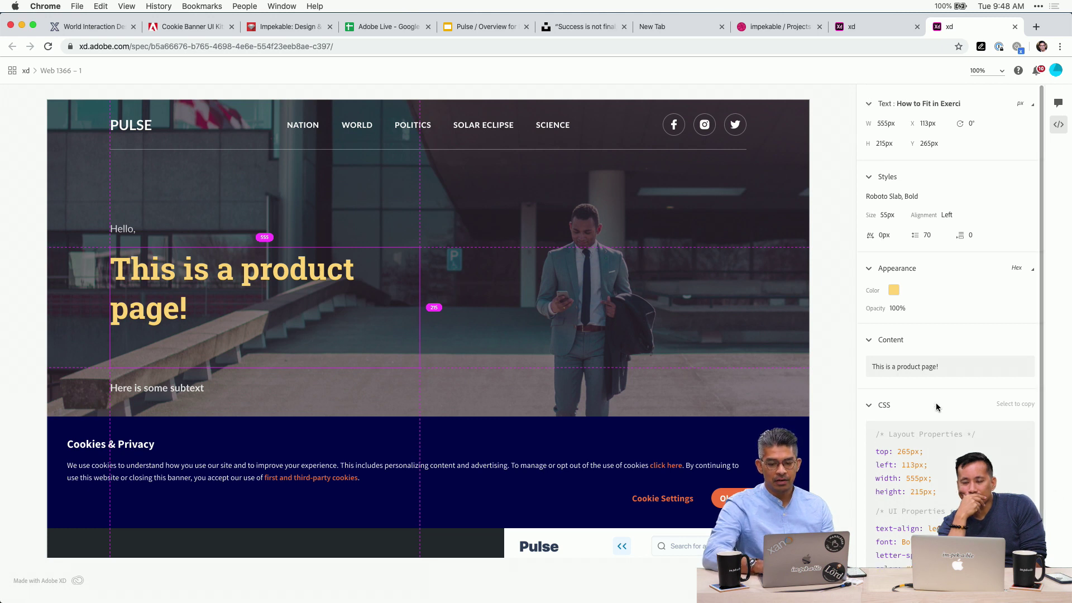
{"action": "left_click", "coordinate": [789, 149]}
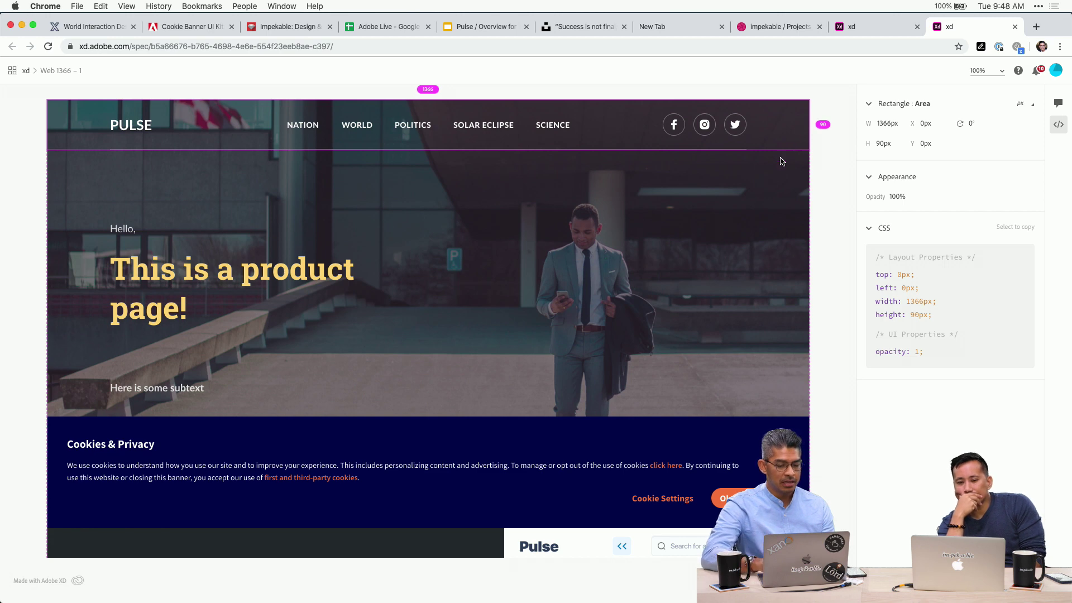
{"action": "scroll", "coordinate": [719, 287], "scroll_direction": "down", "scroll_amount": 10}
{"action": "scroll", "coordinate": [720, 287], "scroll_direction": "up", "scroll_amount": 15}
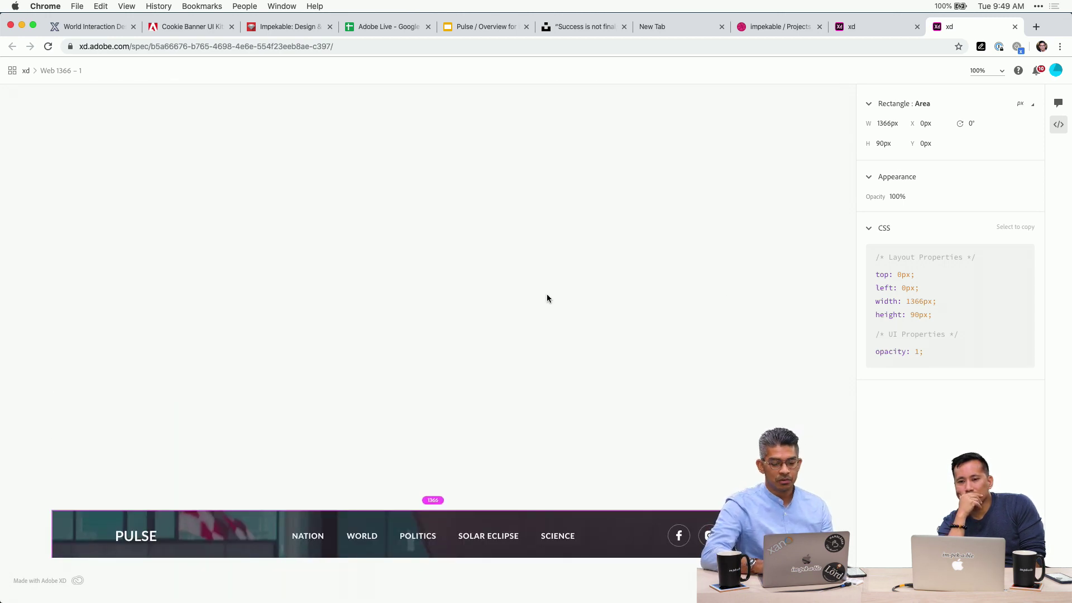
Deselect the header area and review the whole screen's details, assets and colors in the shared spec
{"action": "scroll", "coordinate": [547, 297], "scroll_direction": "up", "scroll_amount": 9}
{"action": "scroll", "coordinate": [547, 297], "scroll_direction": "down", "scroll_amount": 2}
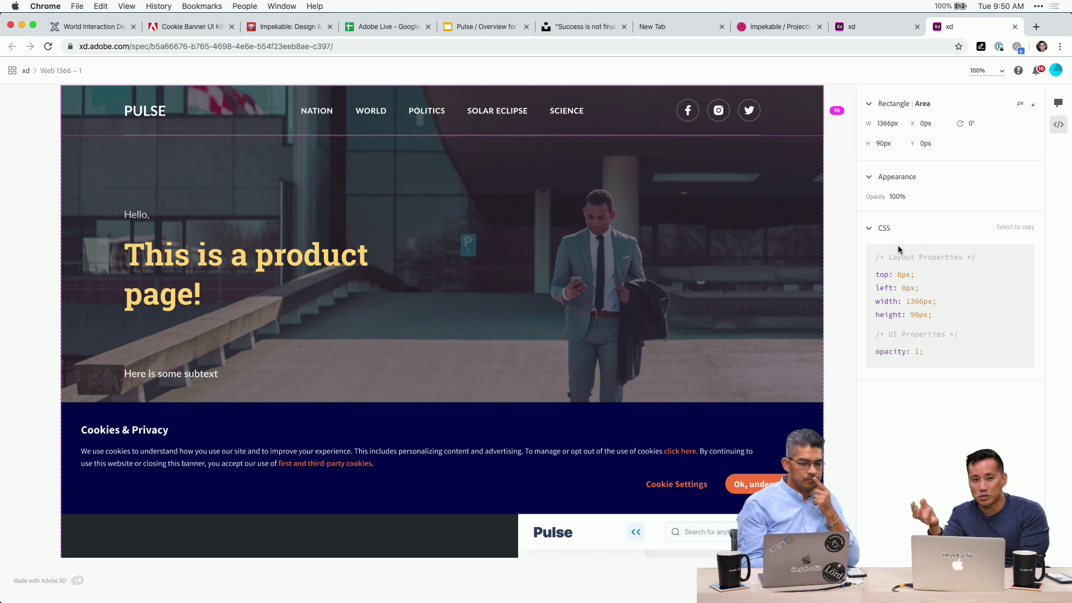
{"action": "scroll", "coordinate": [655, 328], "scroll_direction": "up", "scroll_amount": 3}
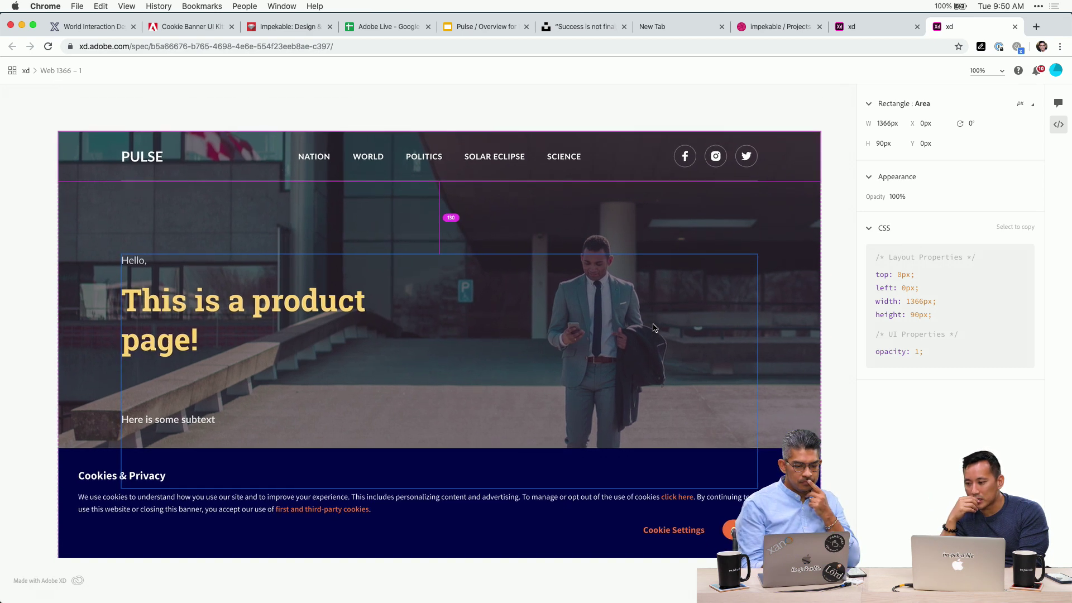
{"action": "left_click", "coordinate": [841, 267]}
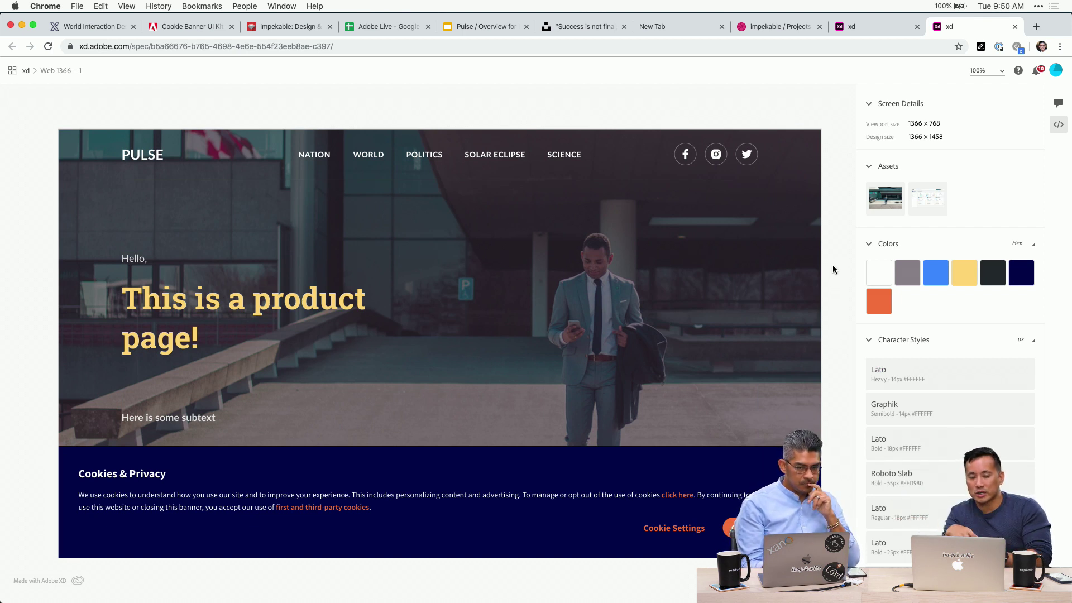
{"action": "mouse_move", "coordinate": [911, 281]}
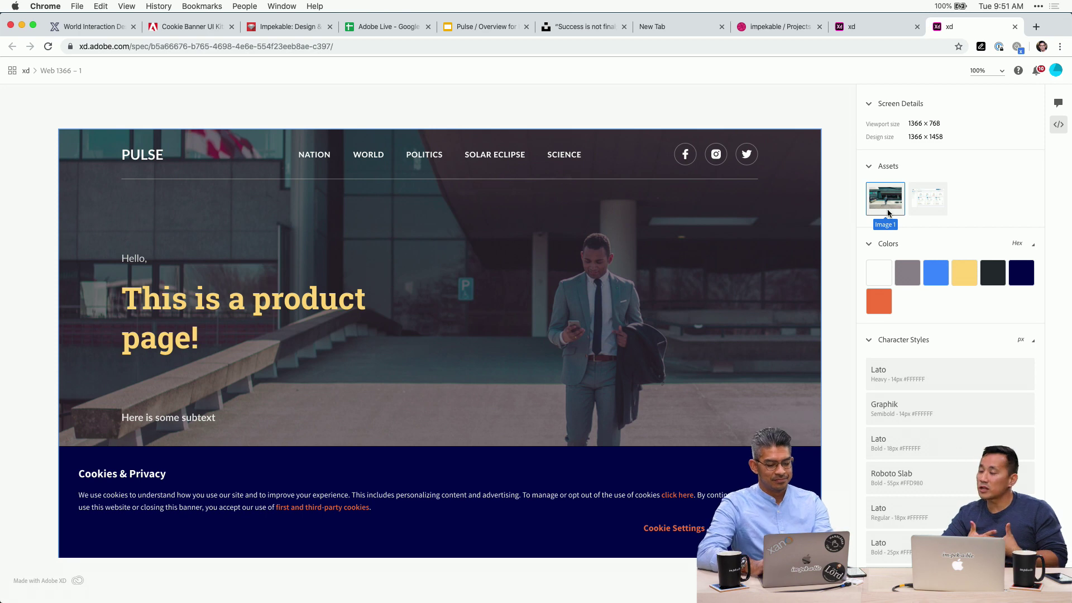
Switch to Adobe XD and rename the yellow headline's text layer as Header 1
{"action": "key", "text": "super+Tab"}
{"action": "scroll", "coordinate": [336, 278], "scroll_direction": "down", "scroll_amount": 4}
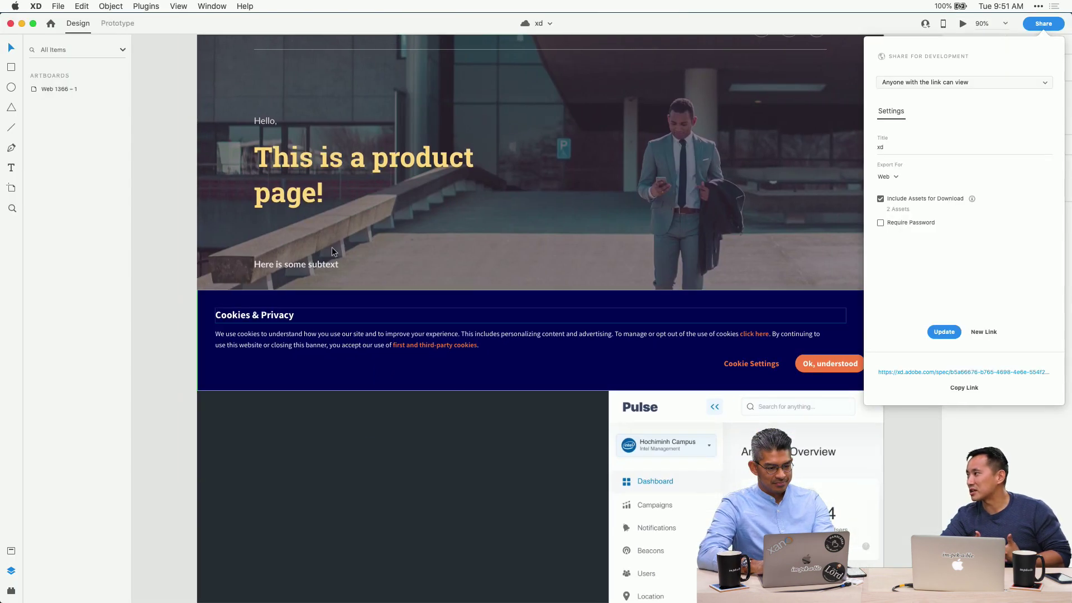
{"action": "left_click", "coordinate": [296, 143]}
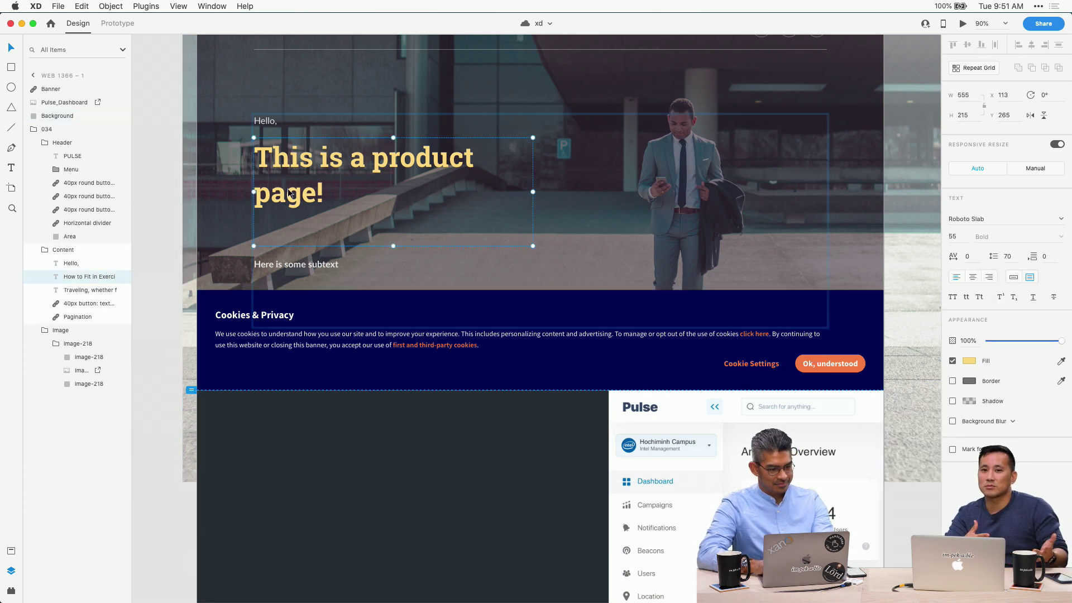
{"action": "double_click", "coordinate": [71, 277]}
{"action": "type", "text": "Header 1"}
{"action": "key", "text": "Return"}
Rename the text layer of "Here is some subtext" as Sub Text 1
{"action": "double_click", "coordinate": [77, 290]}
{"action": "type", "text": "Su"}
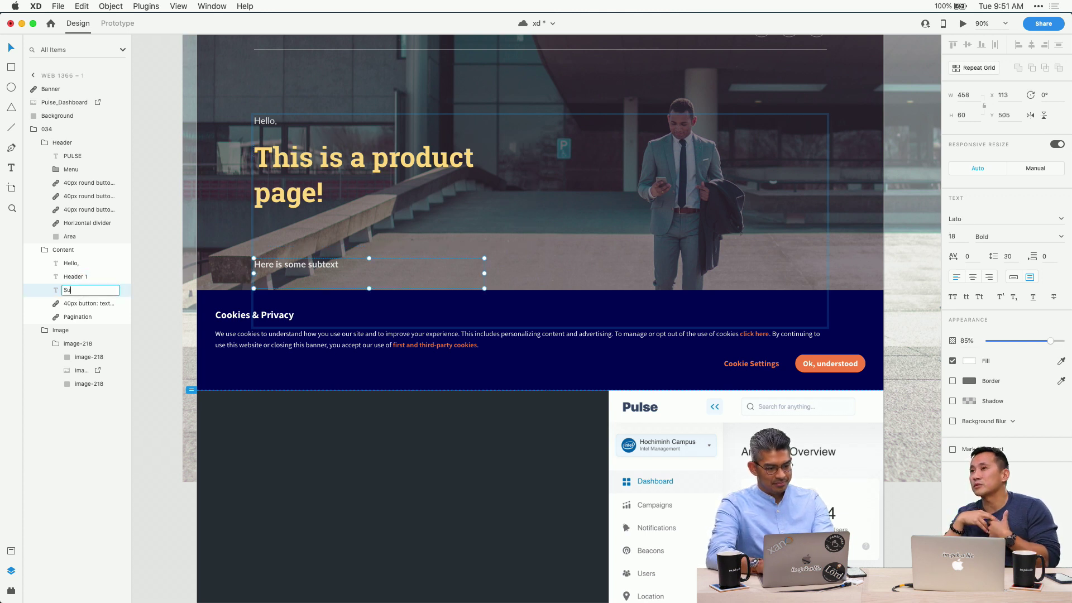
{"action": "type", "text": "b Text 1"}
{"action": "key", "text": "Return"}
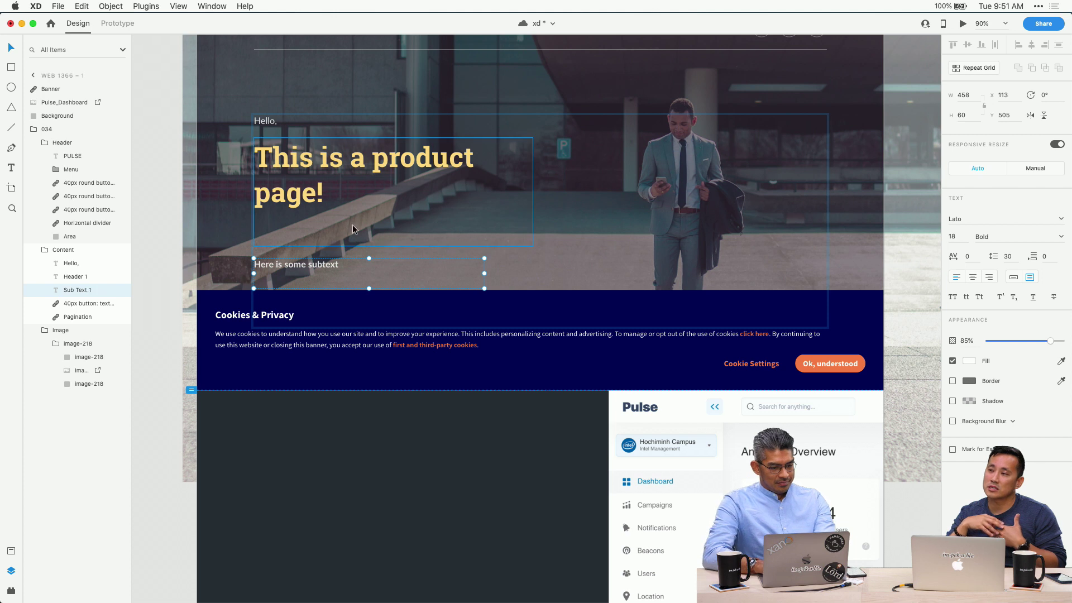
Select the hero section group 034 on the Web 1366 – 1 artboard
{"action": "left_click", "coordinate": [323, 329]}
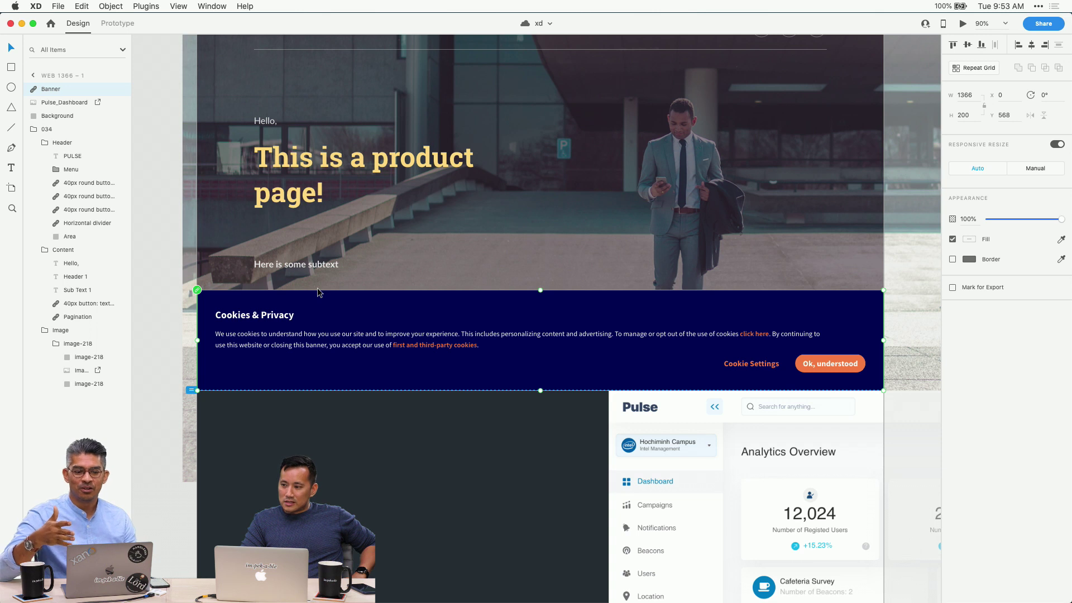
{"action": "double_click", "coordinate": [338, 212]}
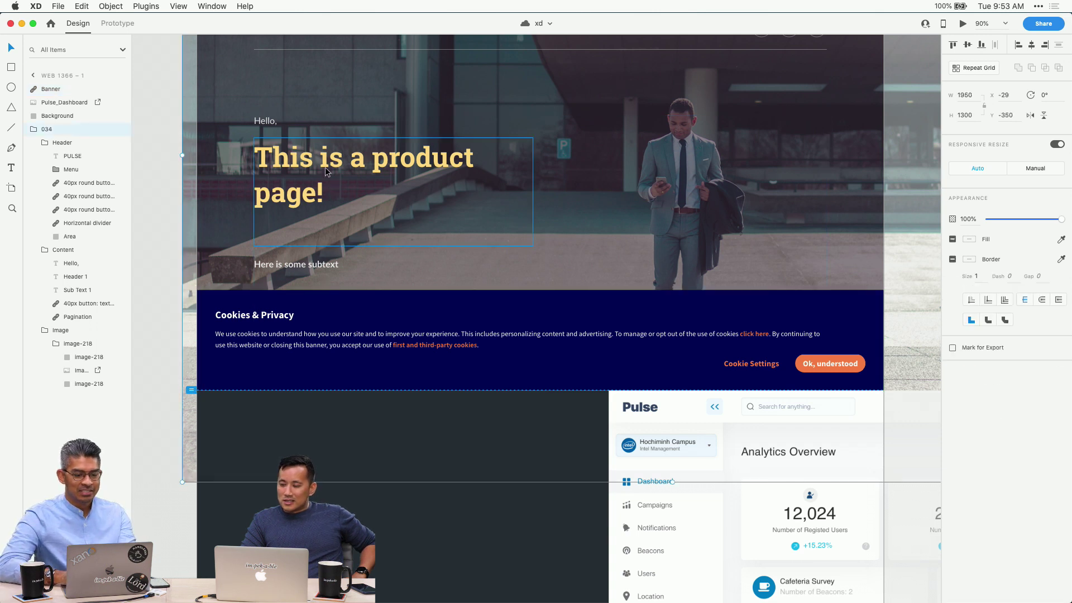
{"action": "scroll", "coordinate": [338, 212], "scroll_direction": "up", "scroll_amount": 3}
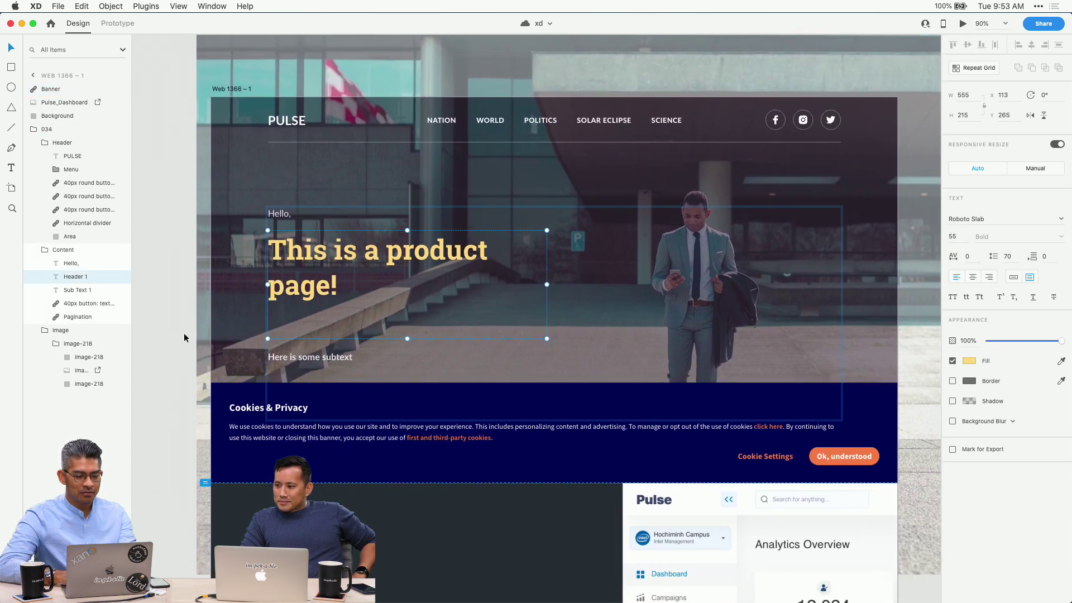
{"action": "left_click", "coordinate": [171, 345]}
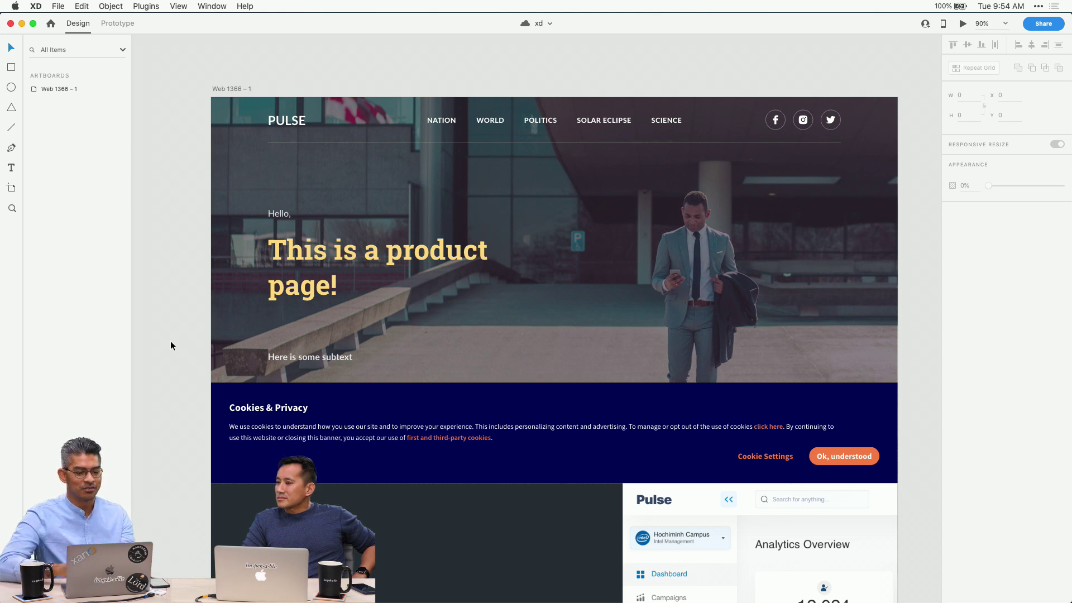
{"action": "left_click", "coordinate": [276, 294]}
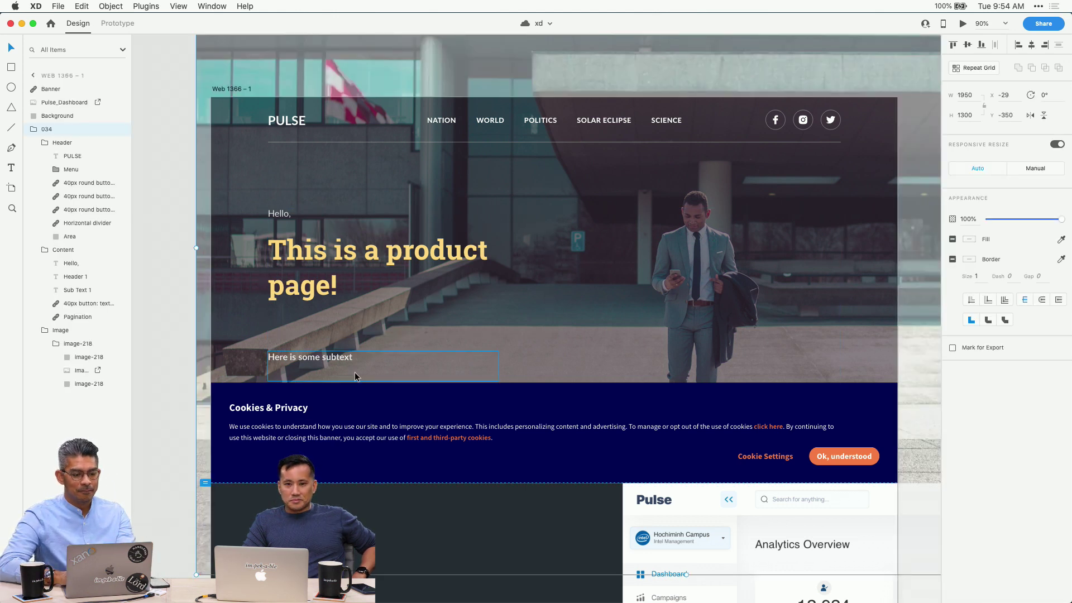
Switch to the Adobe Live spreadsheet in Chrome and examine the Section 1 Header text in cell A2 at a larger zoom
{"action": "key", "text": "super+Tab"}
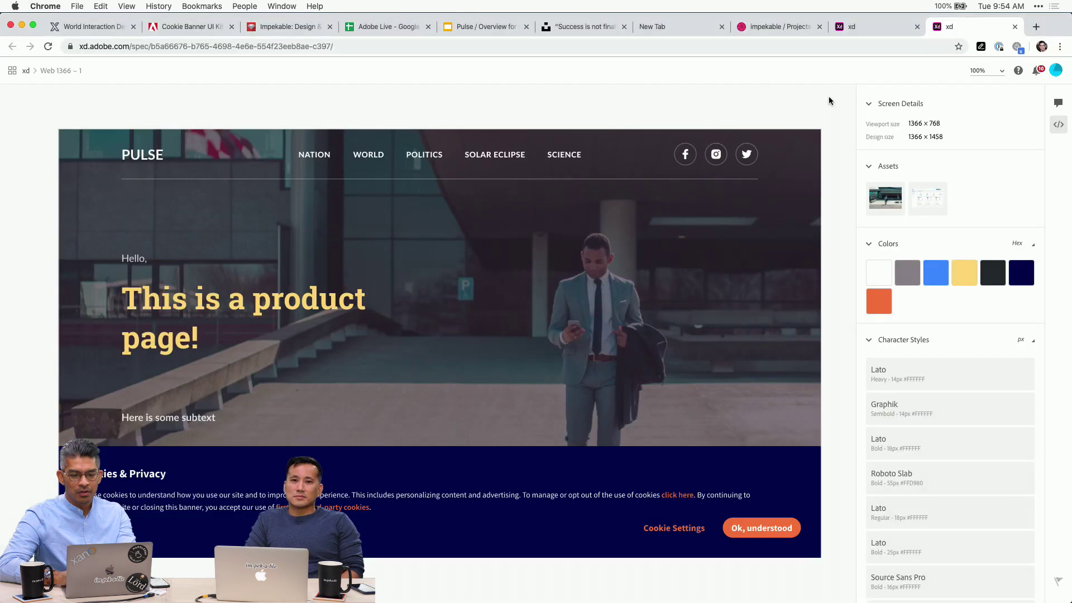
{"action": "left_click", "coordinate": [381, 30]}
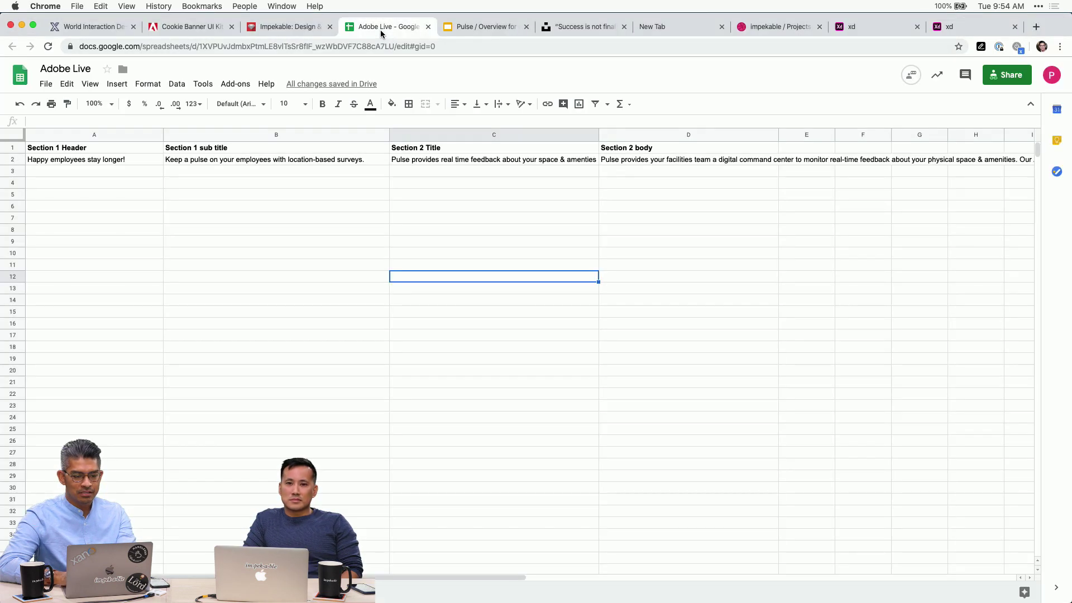
{"action": "left_click", "coordinate": [225, 229]}
{"action": "left_click", "coordinate": [107, 183]}
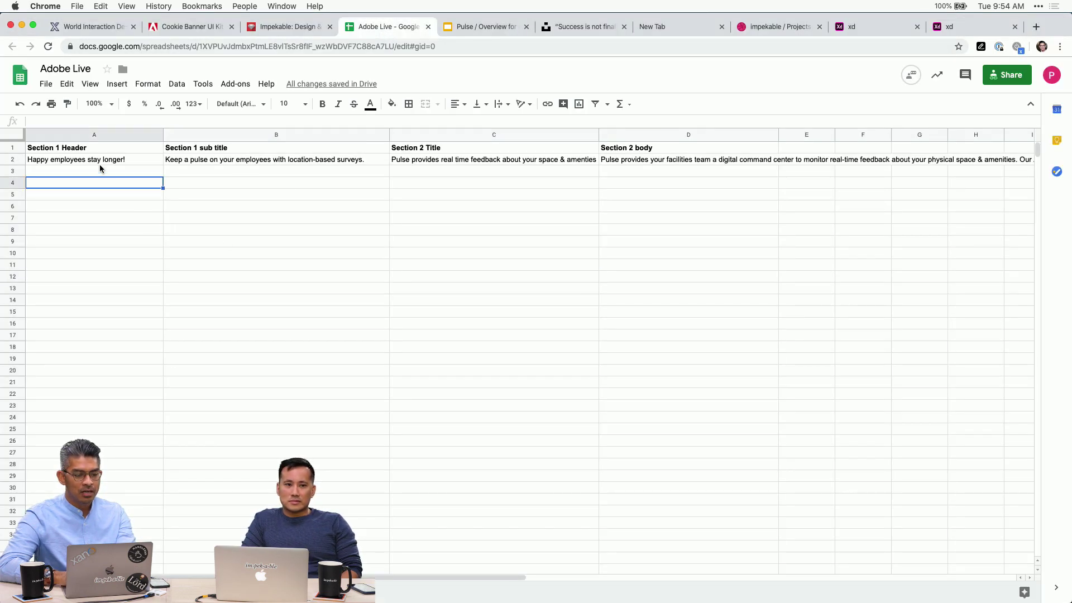
{"action": "left_click", "coordinate": [117, 163]}
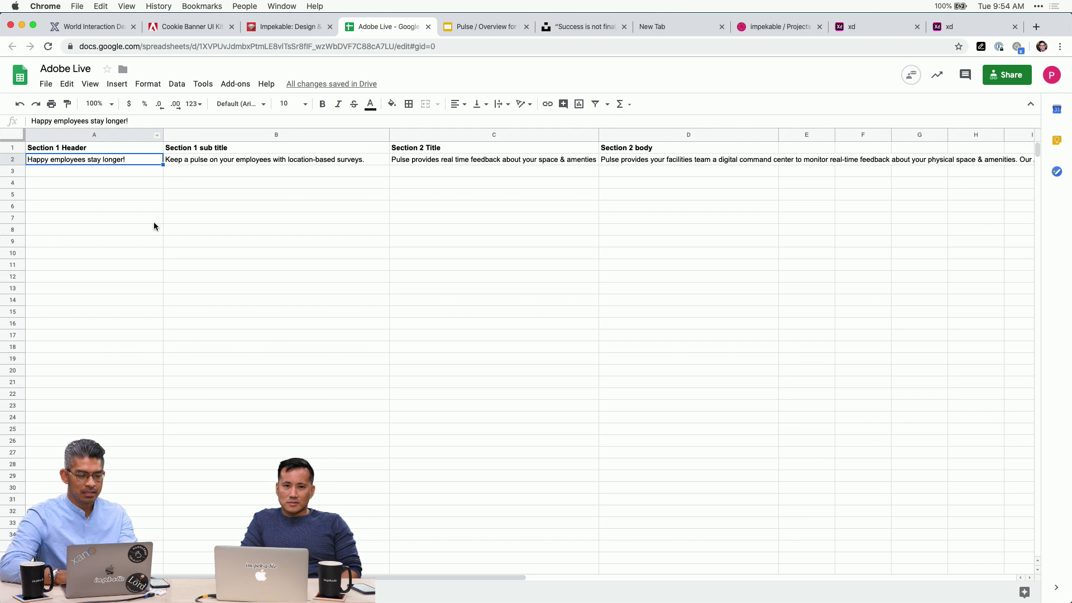
{"action": "key", "text": "super+shift+equal"}
{"action": "key", "text": "super+equal"}
{"action": "key", "text": "super+equal"}
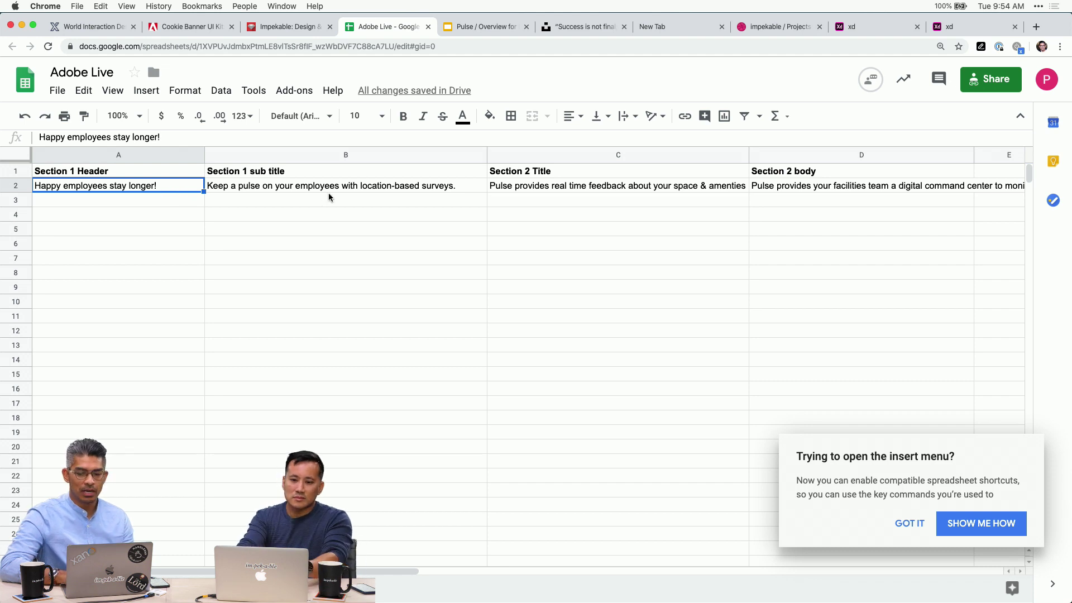
Copy the Adobe Live sheet's shareable link and load it as the public link in Adobe XD's Google Sheets plugin
{"action": "left_click", "coordinate": [991, 79]}
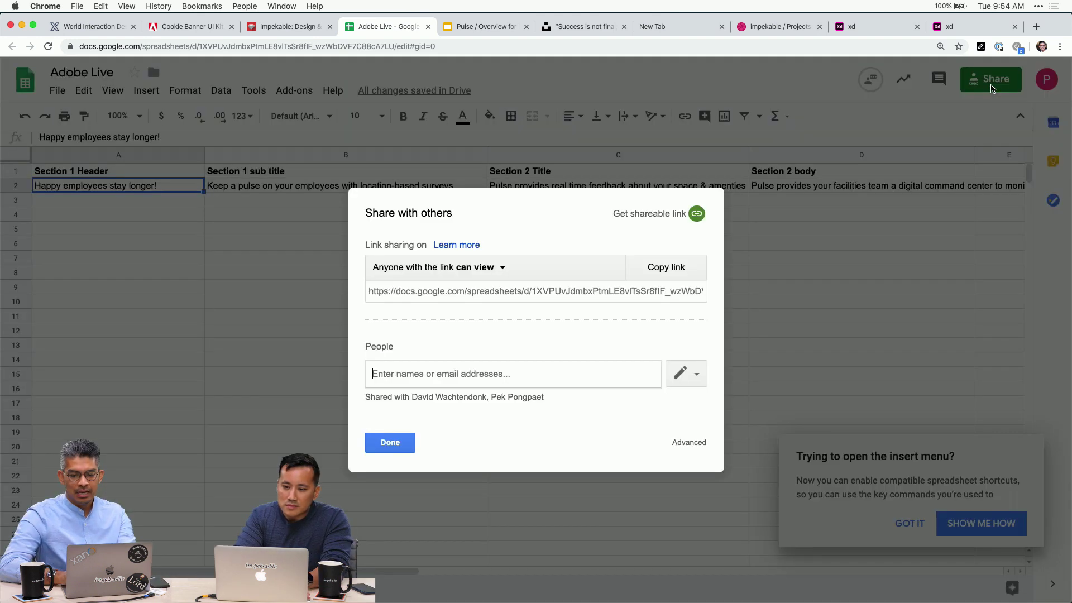
{"action": "left_click", "coordinate": [647, 277]}
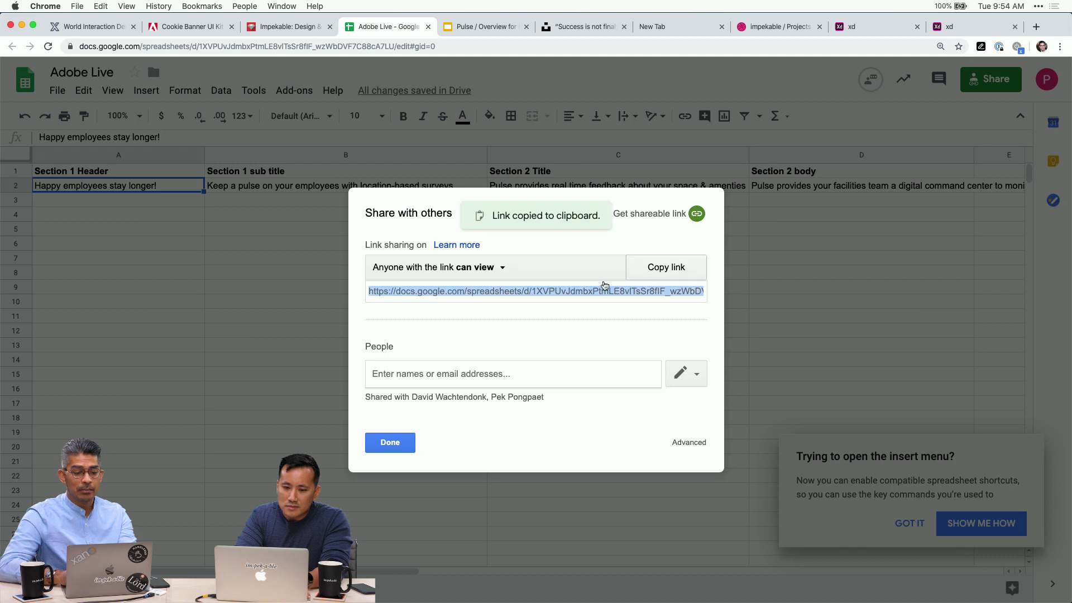
{"action": "key", "text": "super+Tab"}
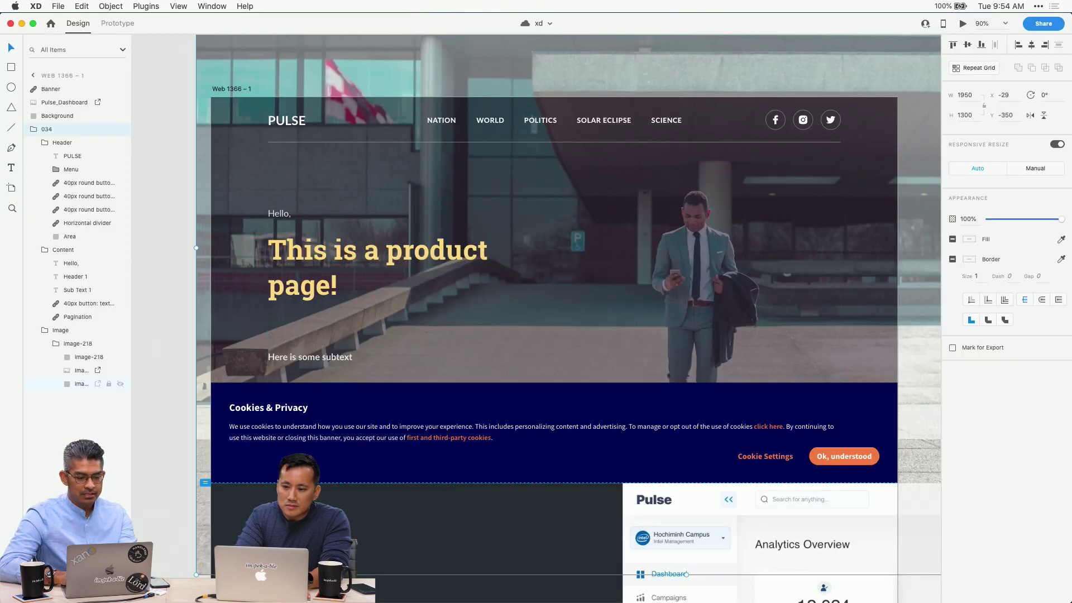
{"action": "key", "text": "alt+super+p"}
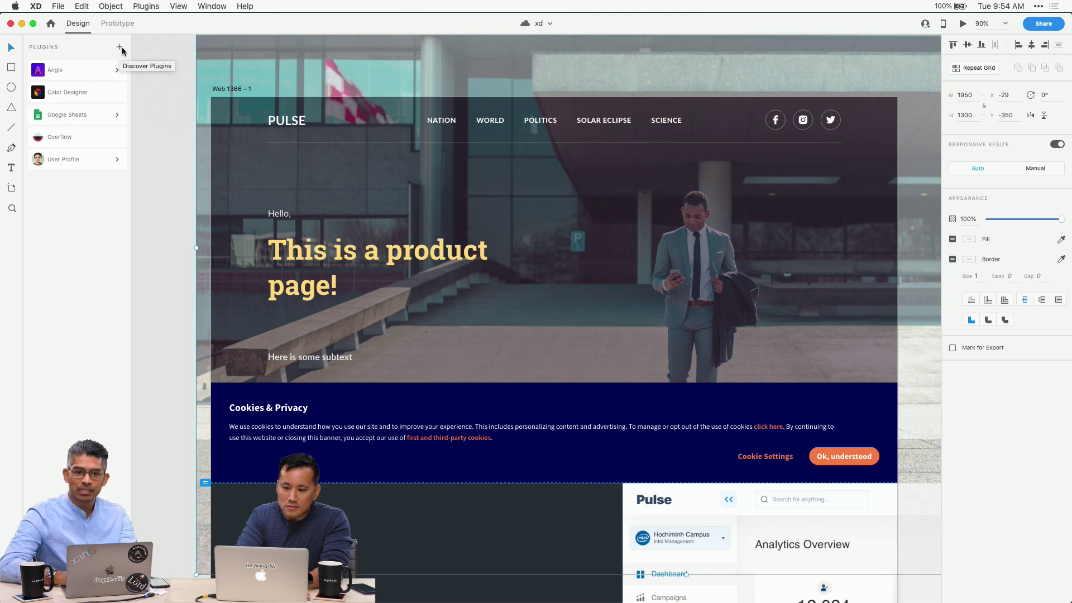
{"action": "left_click", "coordinate": [88, 118]}
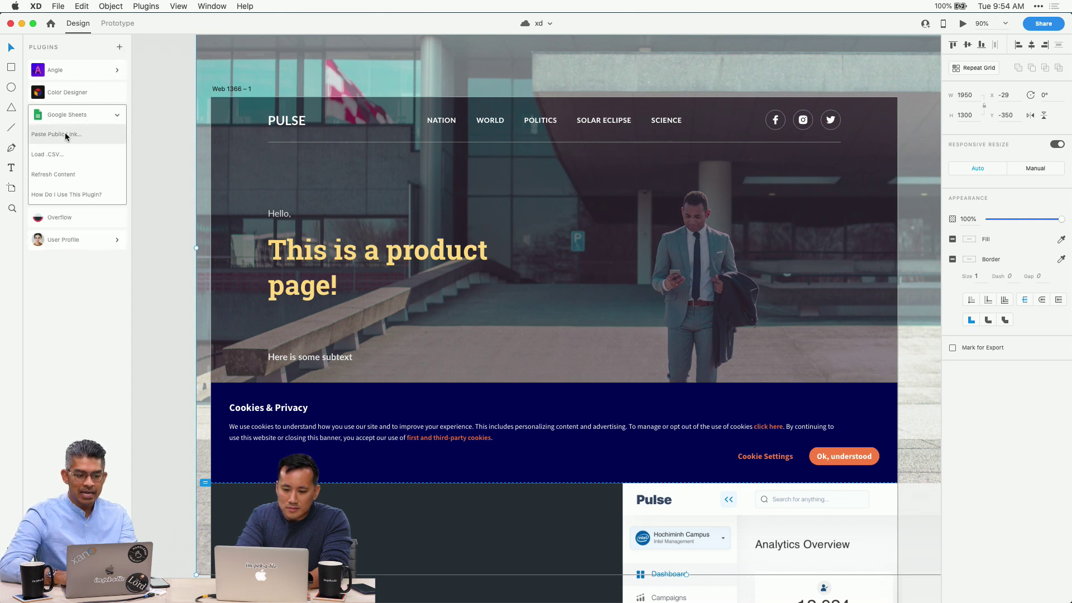
{"action": "left_click", "coordinate": [64, 134]}
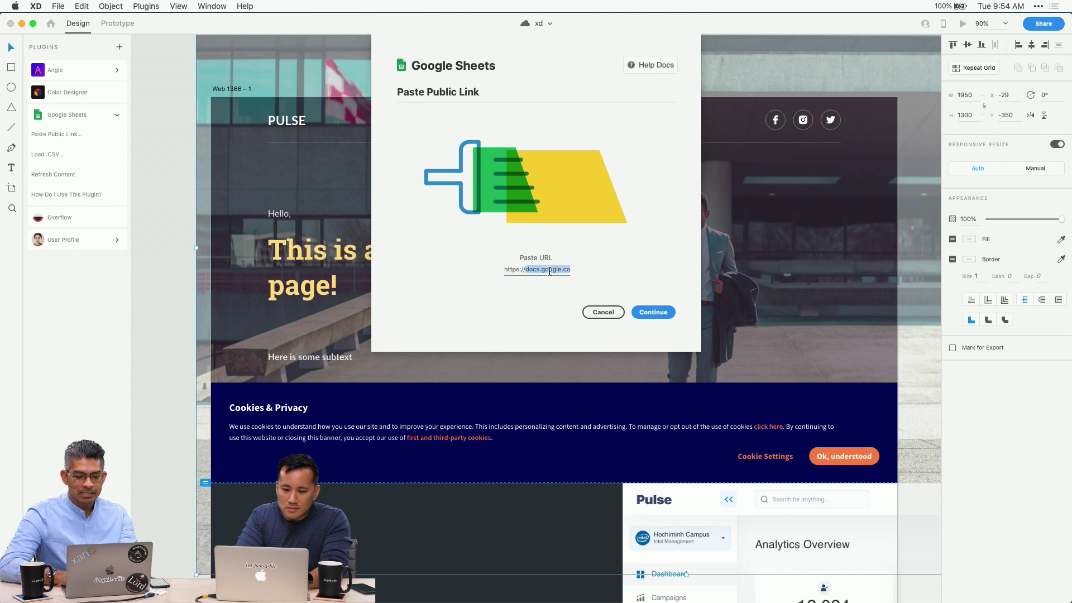
{"action": "key", "text": "super+v"}
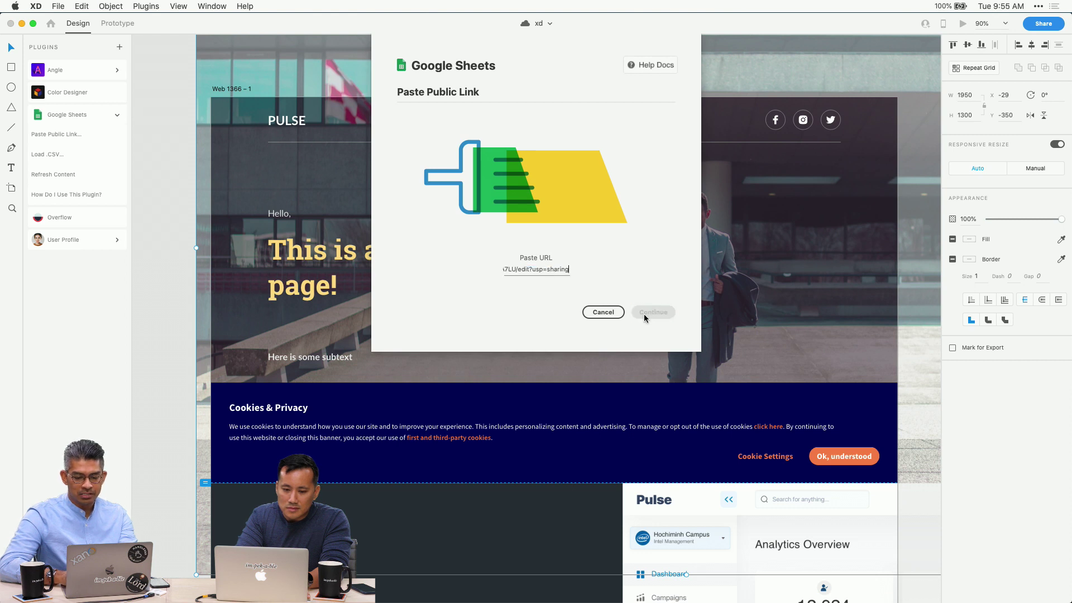
{"action": "left_click", "coordinate": [643, 312]}
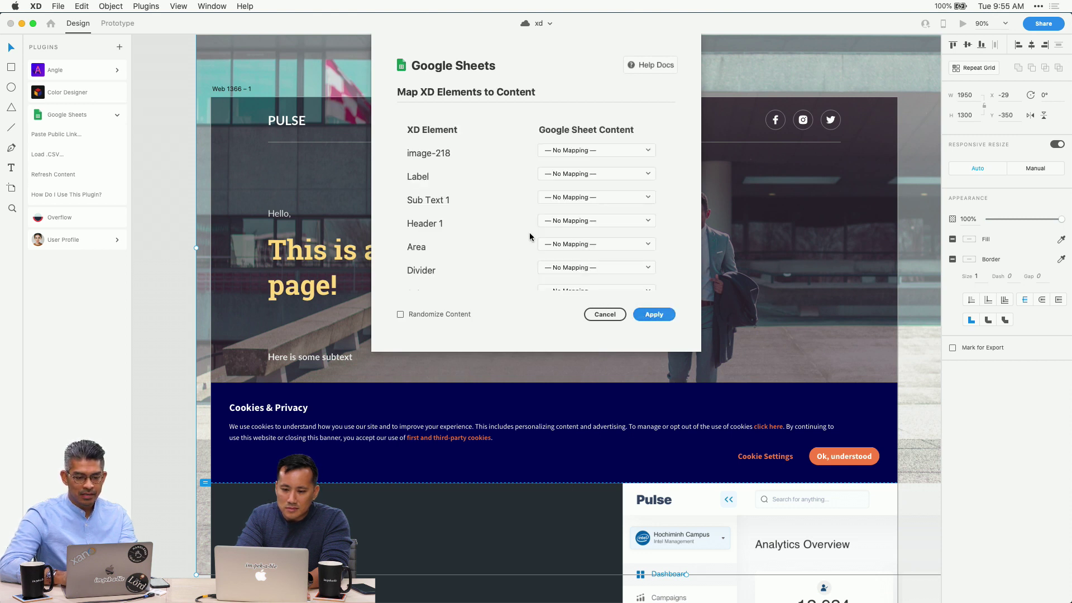
Map the Header 1 element to the sheet's Section 1 Header content and apply the mapping
{"action": "scroll", "coordinate": [531, 234], "scroll_direction": "down", "scroll_amount": 2}
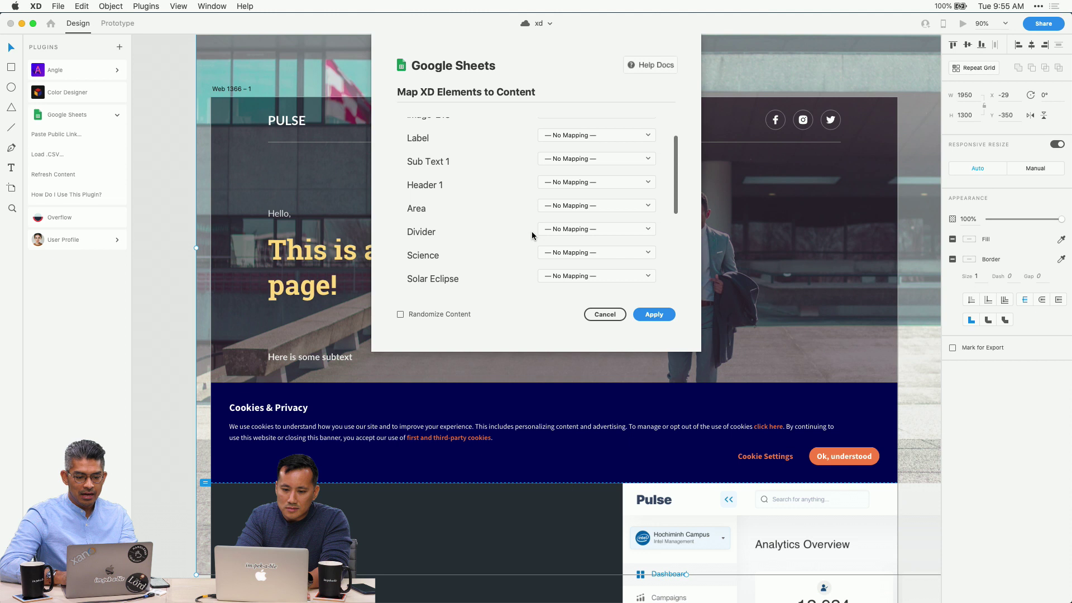
{"action": "left_click", "coordinate": [567, 185]}
{"action": "left_click", "coordinate": [569, 192]}
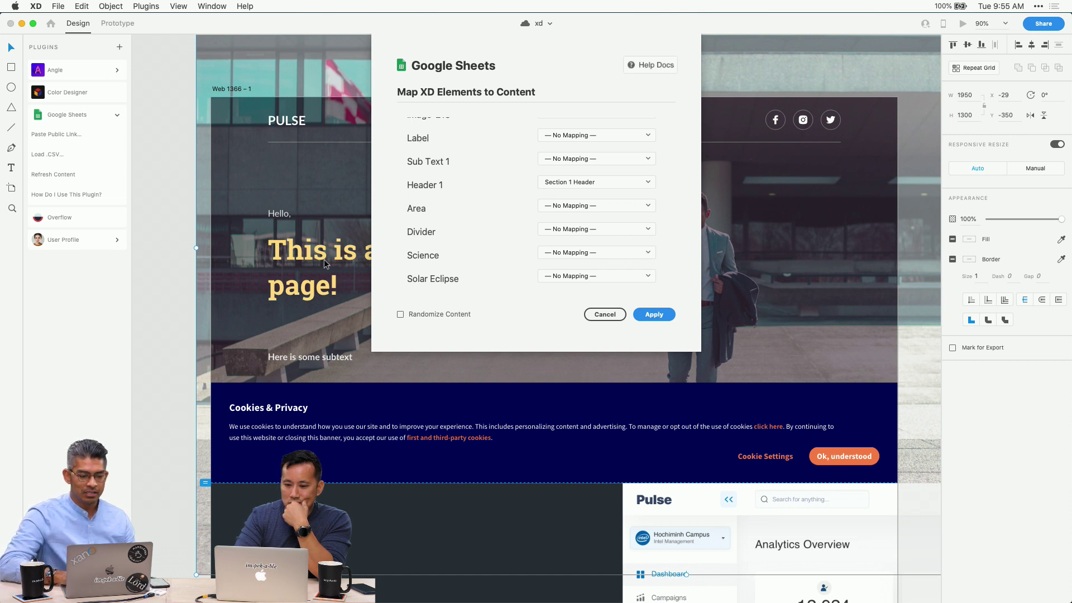
{"action": "left_click", "coordinate": [646, 314]}
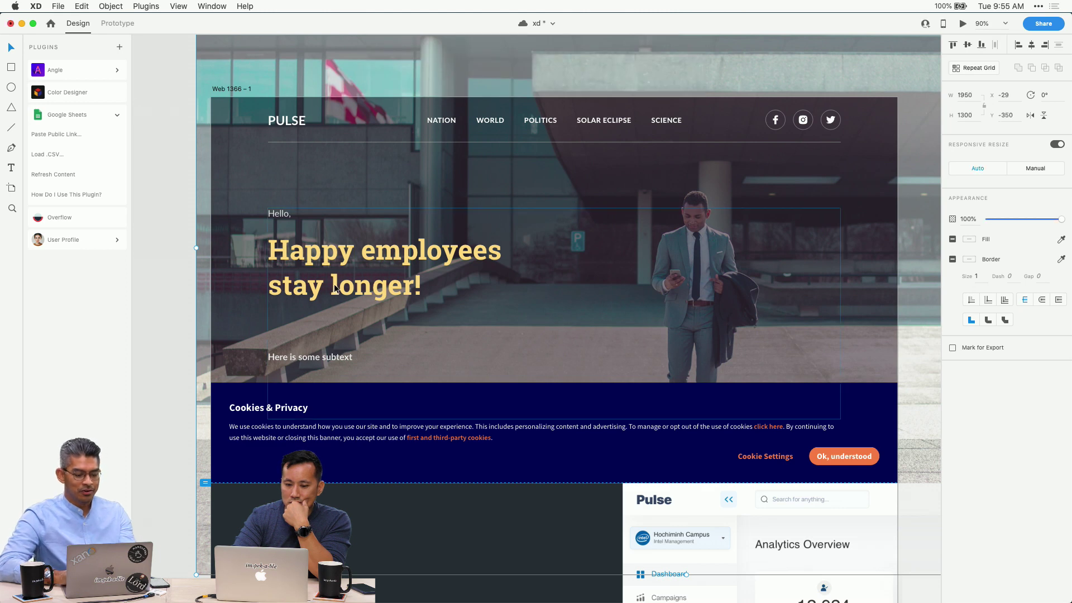
Switch to the Adobe Live sheet in Chrome, close its sharing dialog and return to Adobe XD
{"action": "key", "text": "super+Tab"}
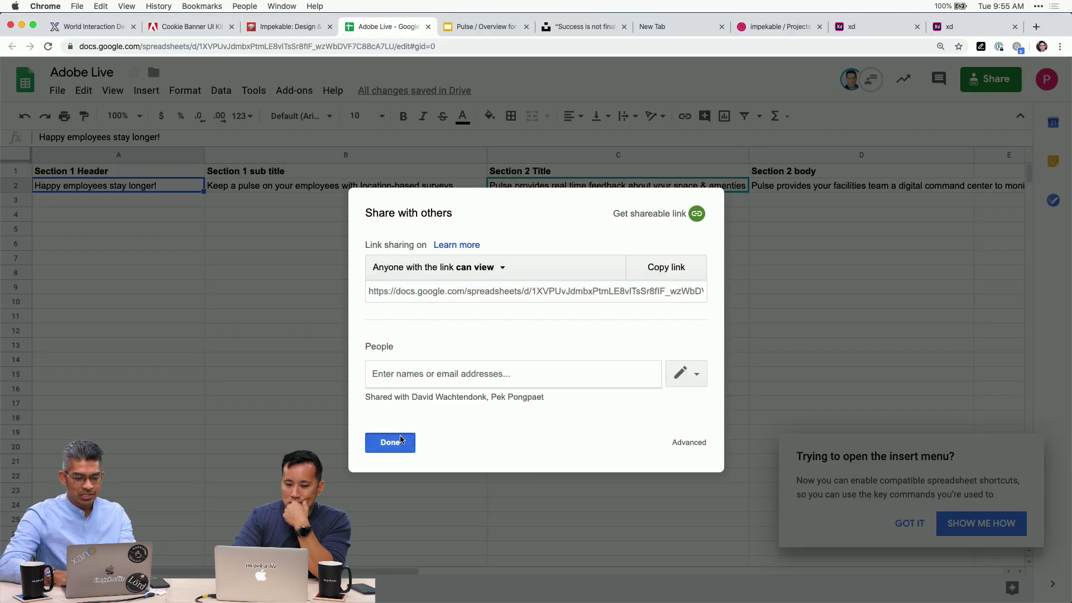
{"action": "left_click", "coordinate": [400, 443]}
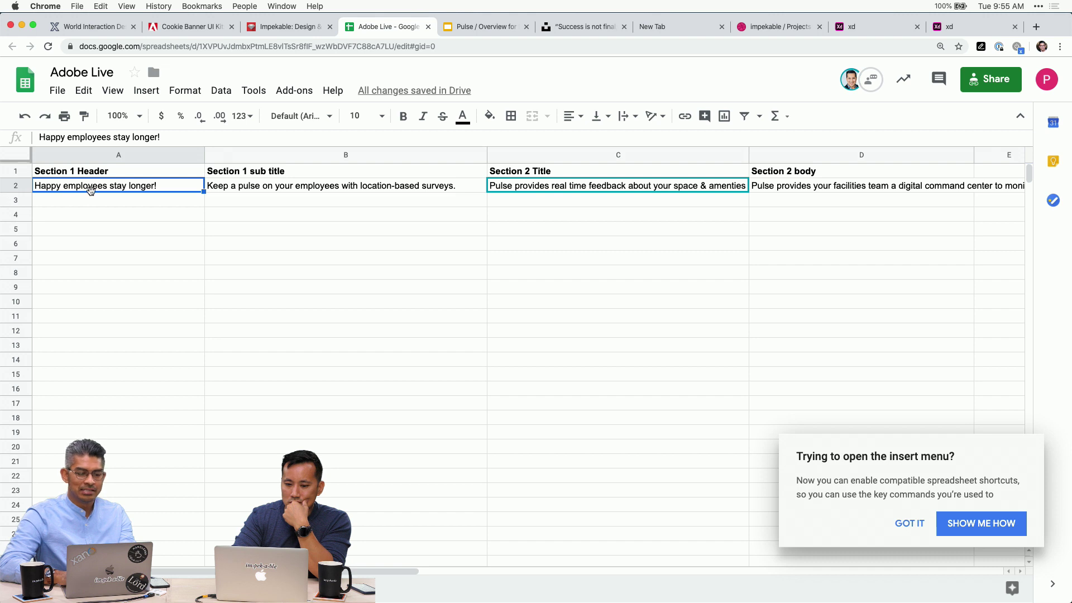
{"action": "key", "text": "super+Tab"}
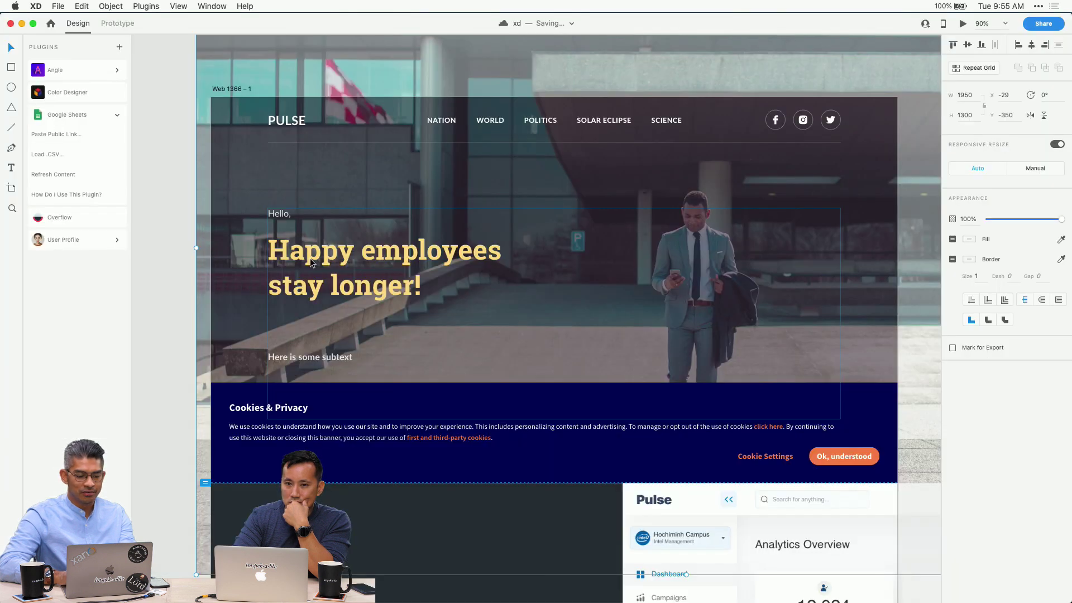
Move the "Here is some subtext" text up to Y 420, directly below the headline, and show the Google Sheets plugin commands
{"action": "double_click", "coordinate": [315, 358]}
{"action": "left_click_drag", "start_coordinate": [315, 358], "coordinate": [316, 314]}
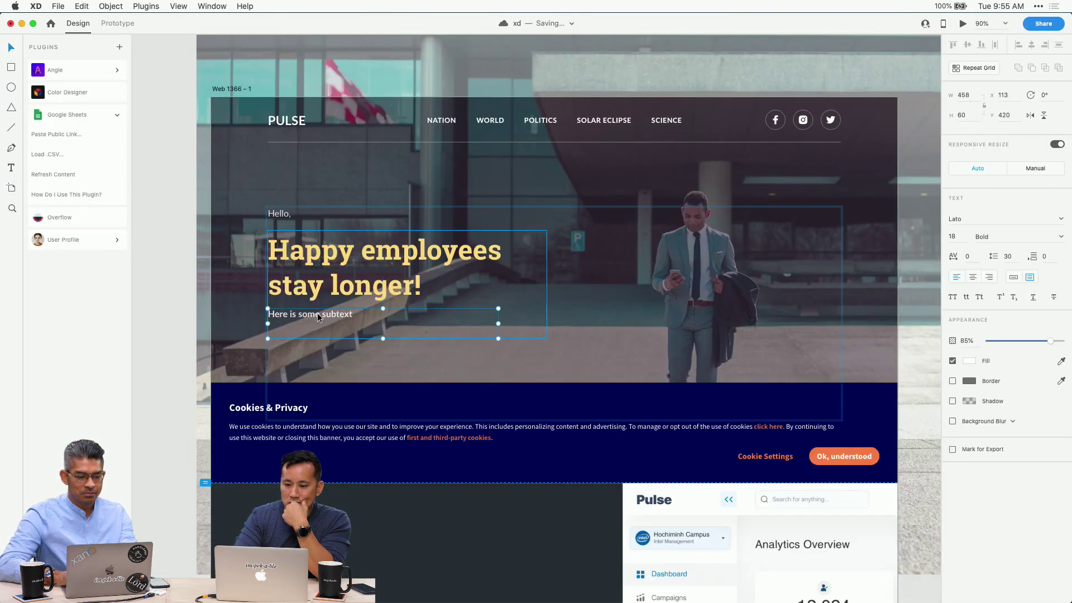
{"action": "key", "text": "super+y"}
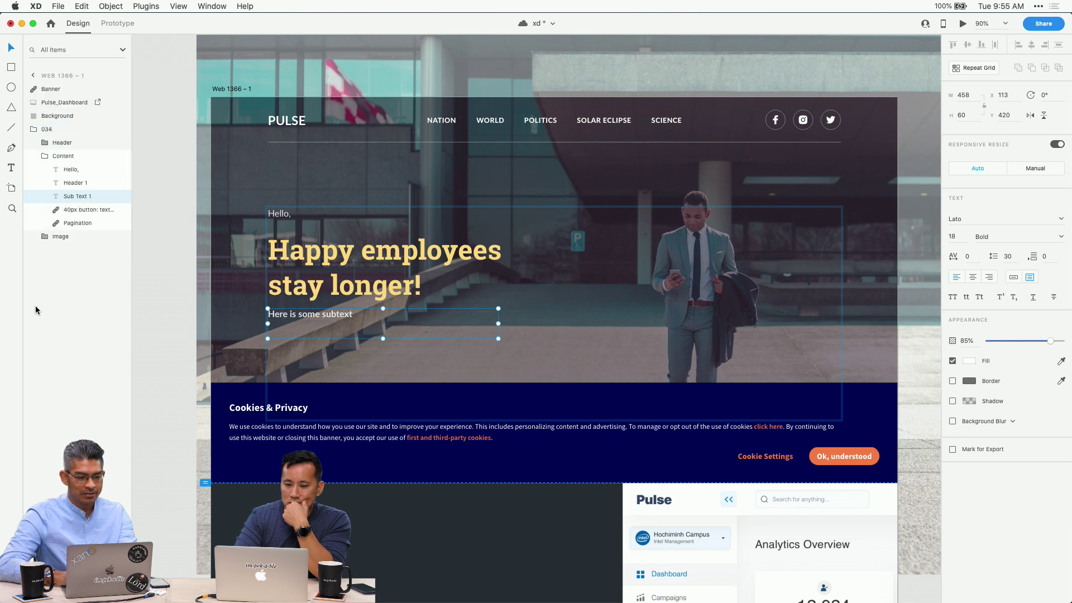
{"action": "mouse_move", "coordinate": [79, 204]}
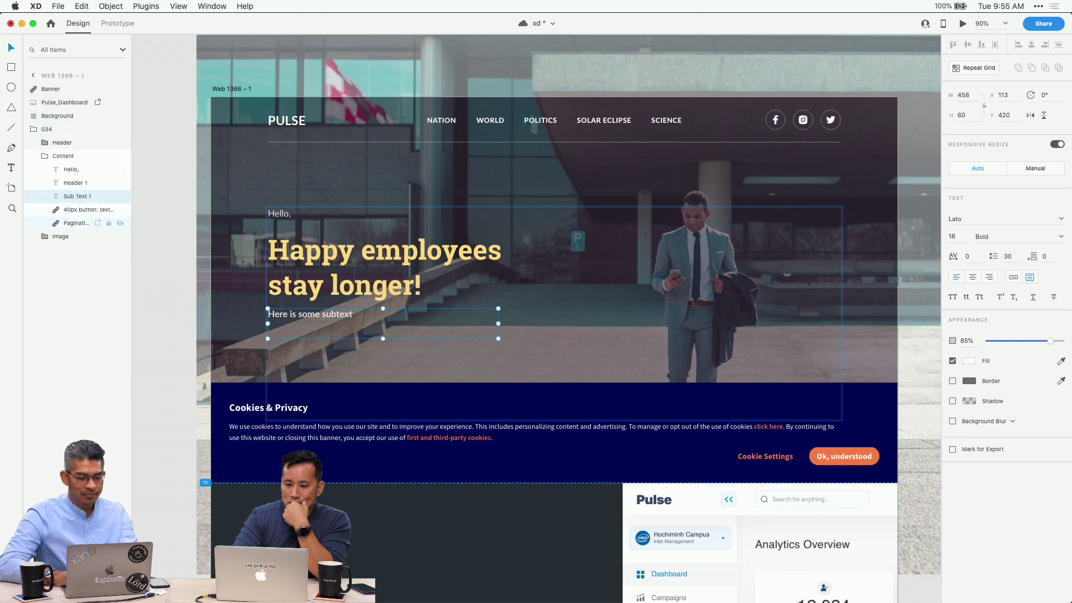
{"action": "key", "text": "alt+super+p"}
{"action": "left_click", "coordinate": [73, 114]}
{"action": "left_click", "coordinate": [63, 135]}
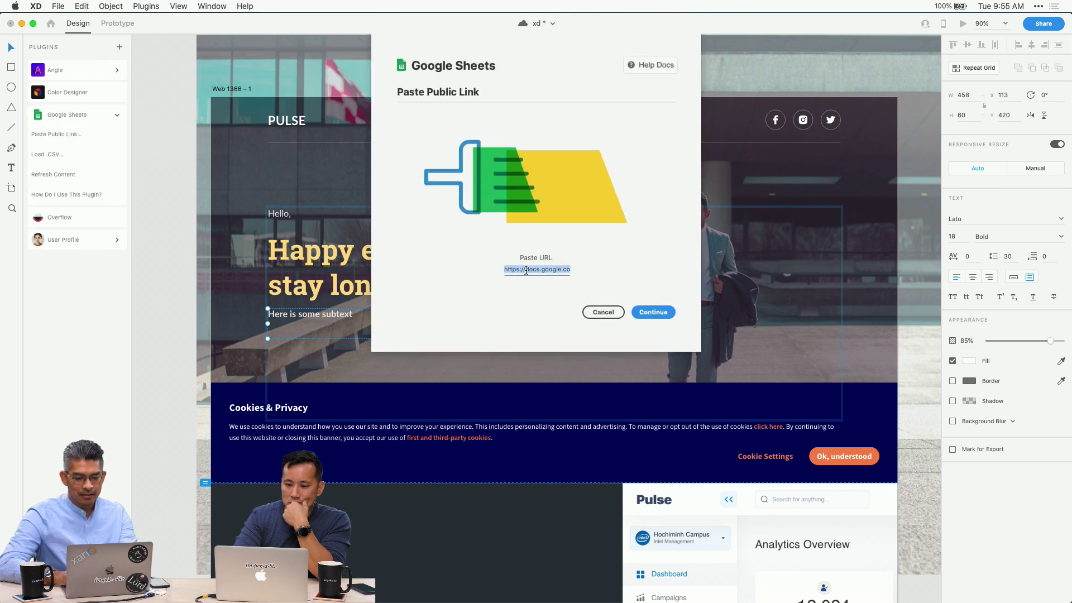
{"action": "left_click", "coordinate": [653, 313]}
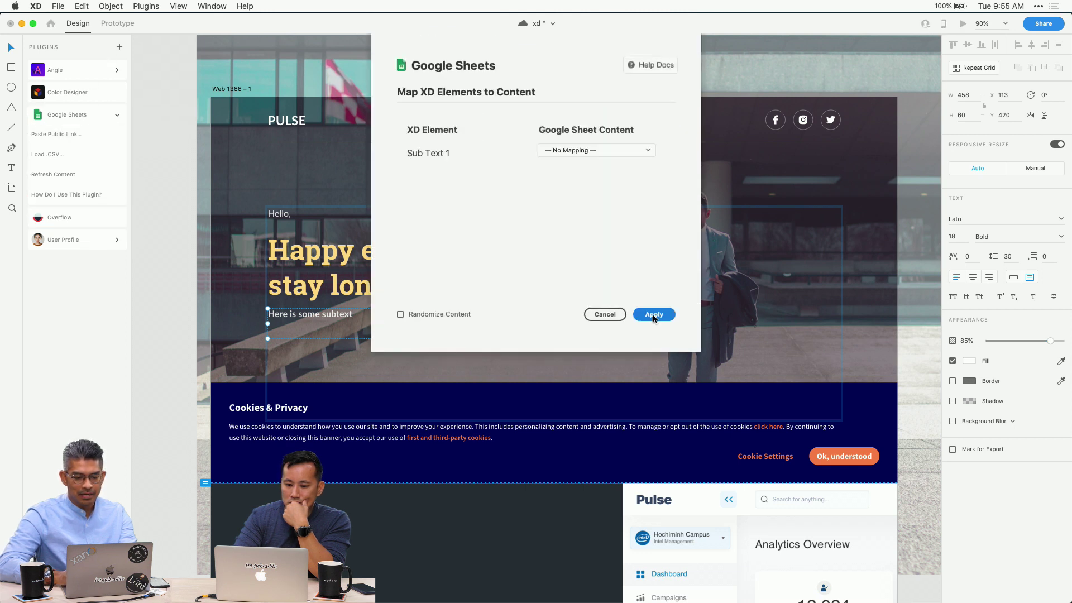
{"action": "left_click", "coordinate": [603, 315]}
Load the copied sheet link in the Google Sheets plugin and apply the Section 1 sub title content to Sub Text 1
{"action": "left_click", "coordinate": [56, 134]}
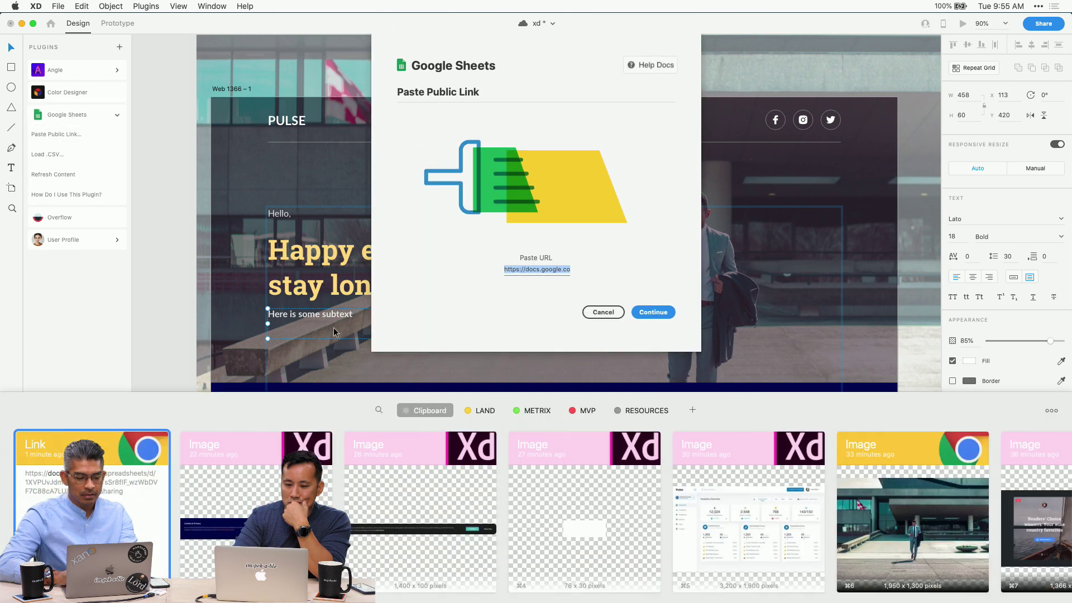
{"action": "key", "text": "super+v"}
{"action": "left_click", "coordinate": [642, 312]}
{"action": "left_click", "coordinate": [586, 151]}
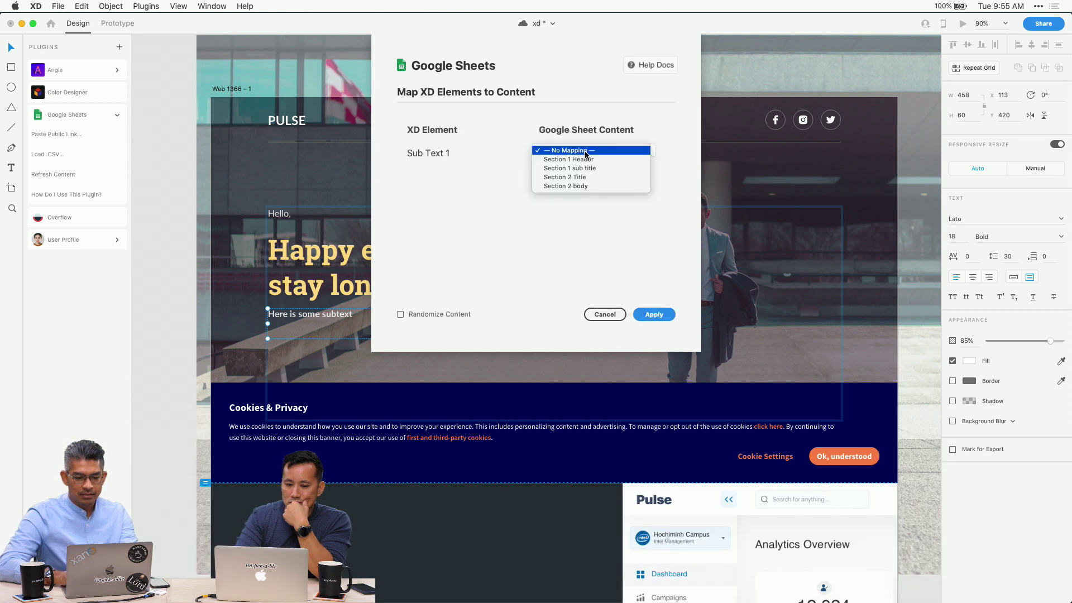
{"action": "left_click", "coordinate": [569, 168]}
{"action": "left_click", "coordinate": [654, 315]}
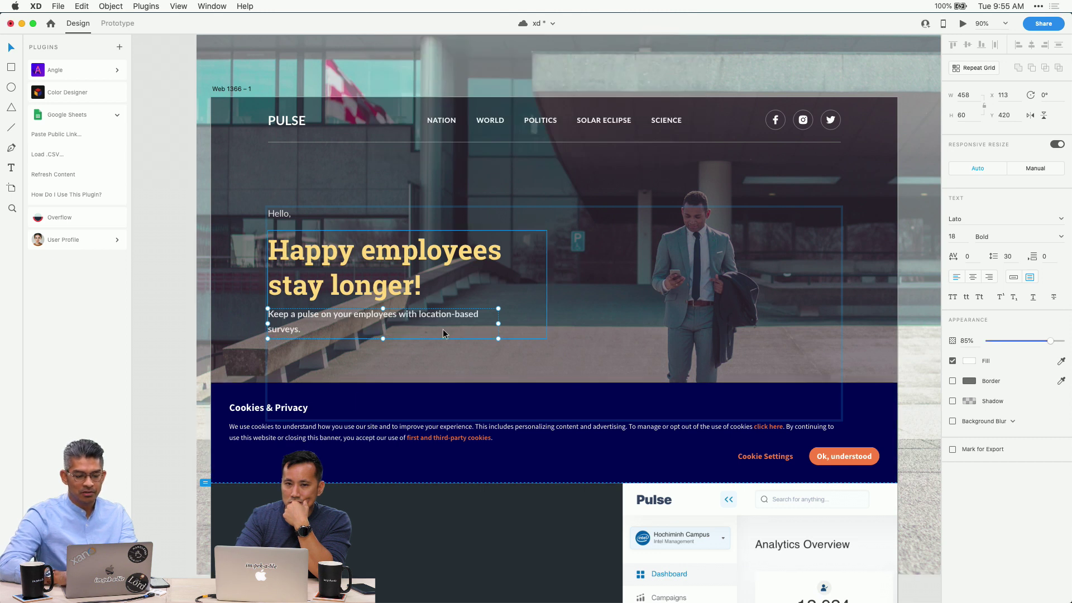
{"action": "left_click", "coordinate": [311, 347]}
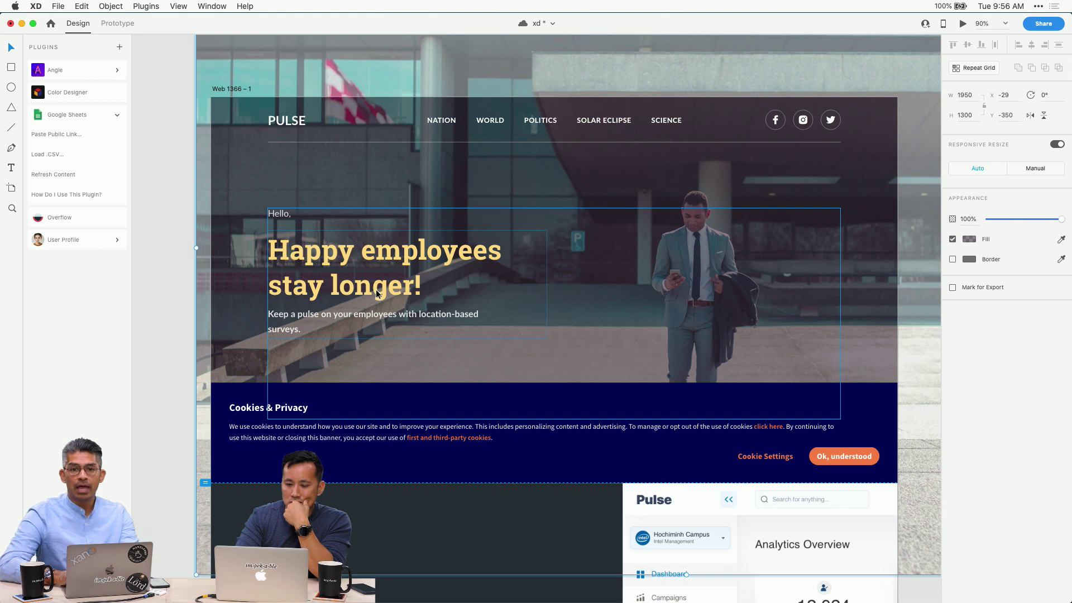
{"action": "key", "text": "super+Tab"}
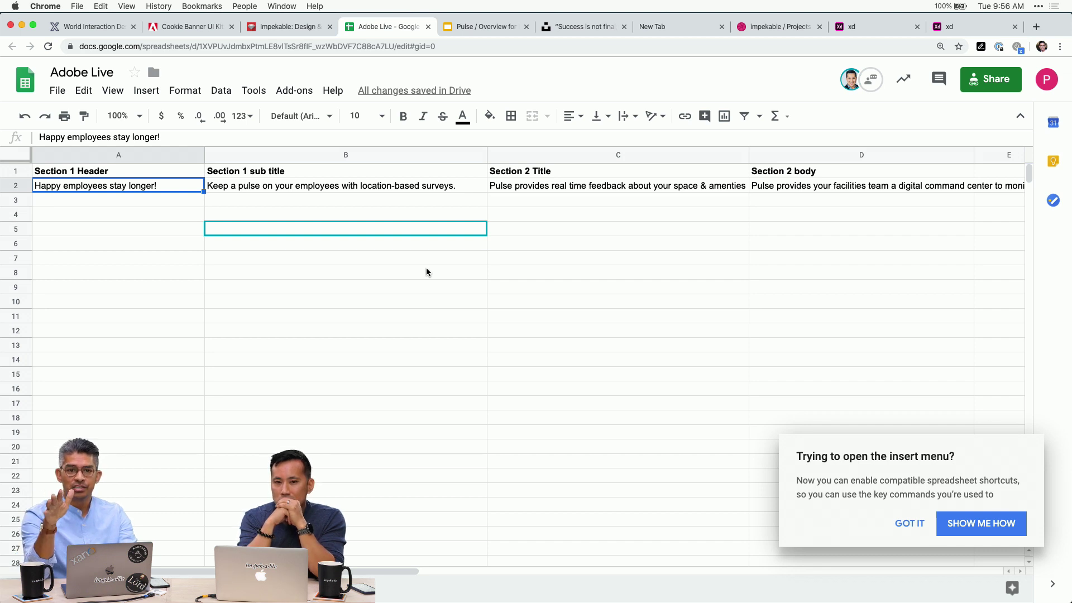
{"action": "key", "text": "super+Tab"}
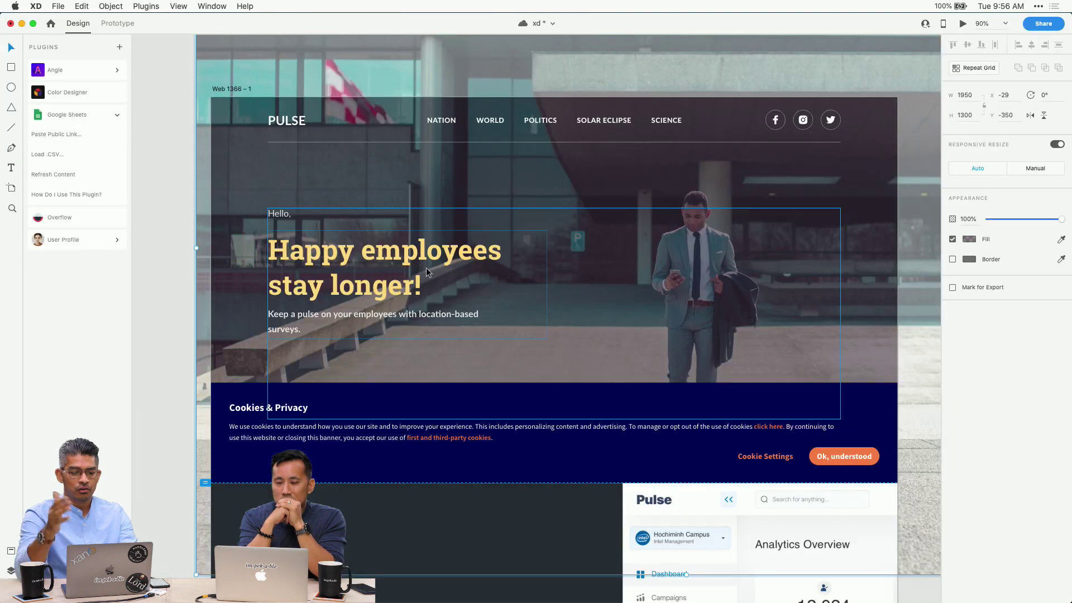
{"action": "left_click", "coordinate": [84, 115]}
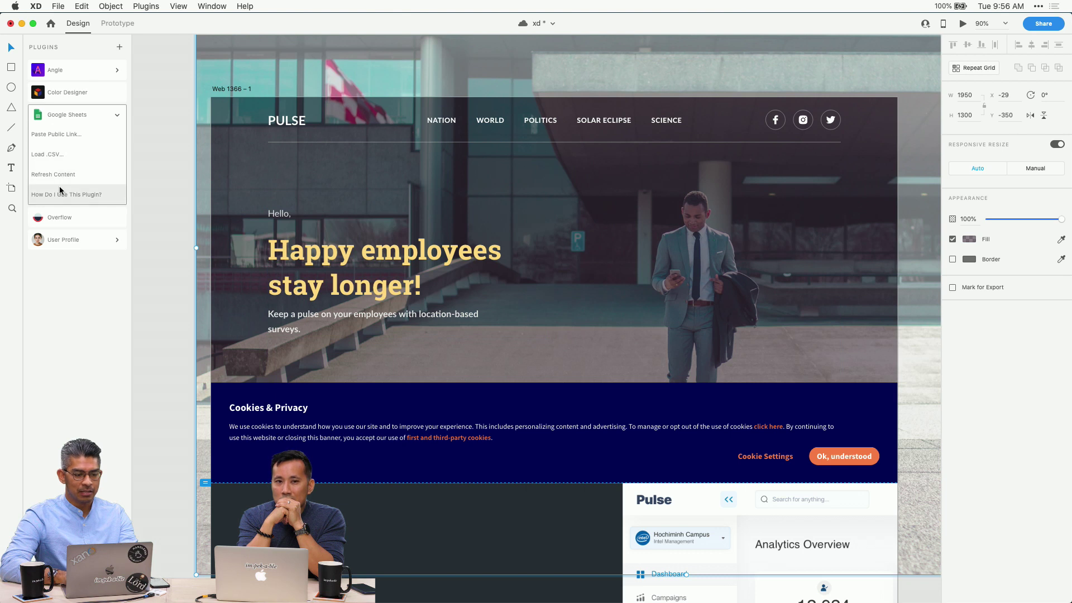
{"action": "left_click", "coordinate": [334, 473]}
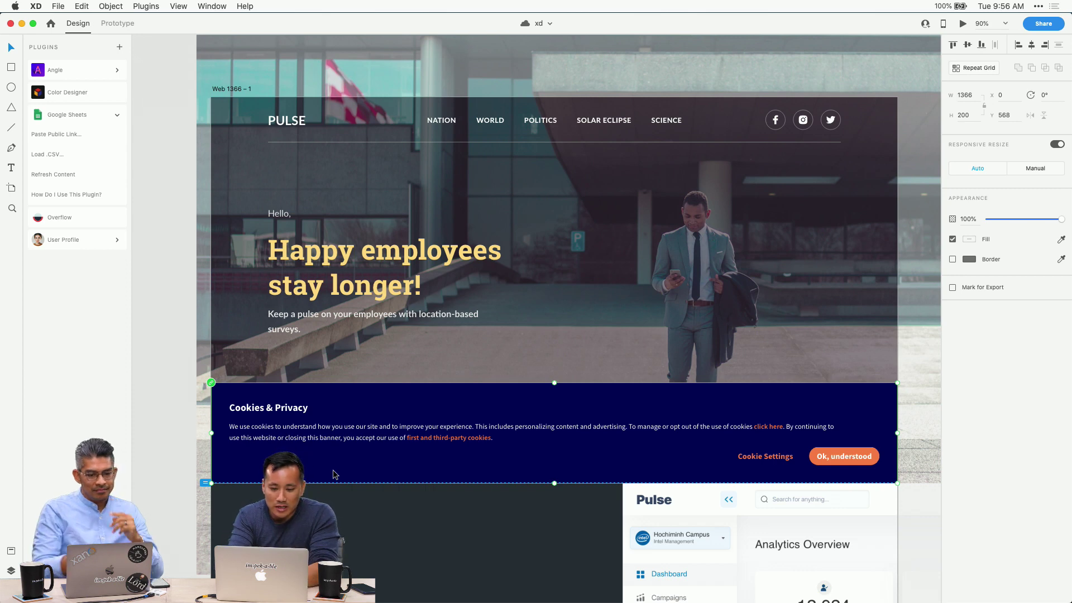
Switch to the Adobe Live sheet in Chrome, examine the Section 1 sub title in cell B2 and return to Adobe XD
{"action": "key", "text": "super+Tab"}
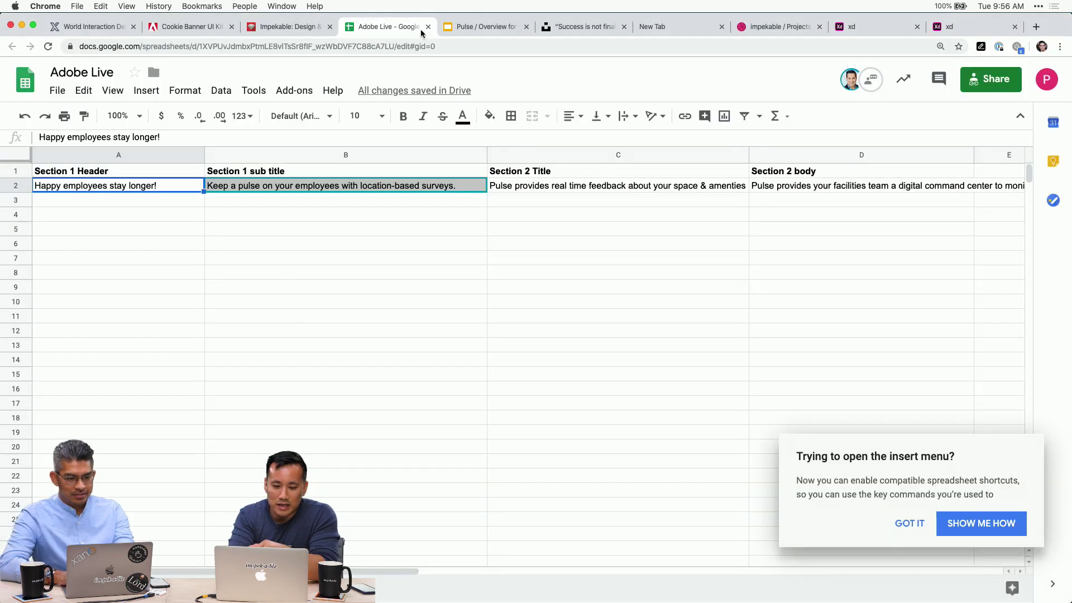
{"action": "left_click", "coordinate": [325, 244]}
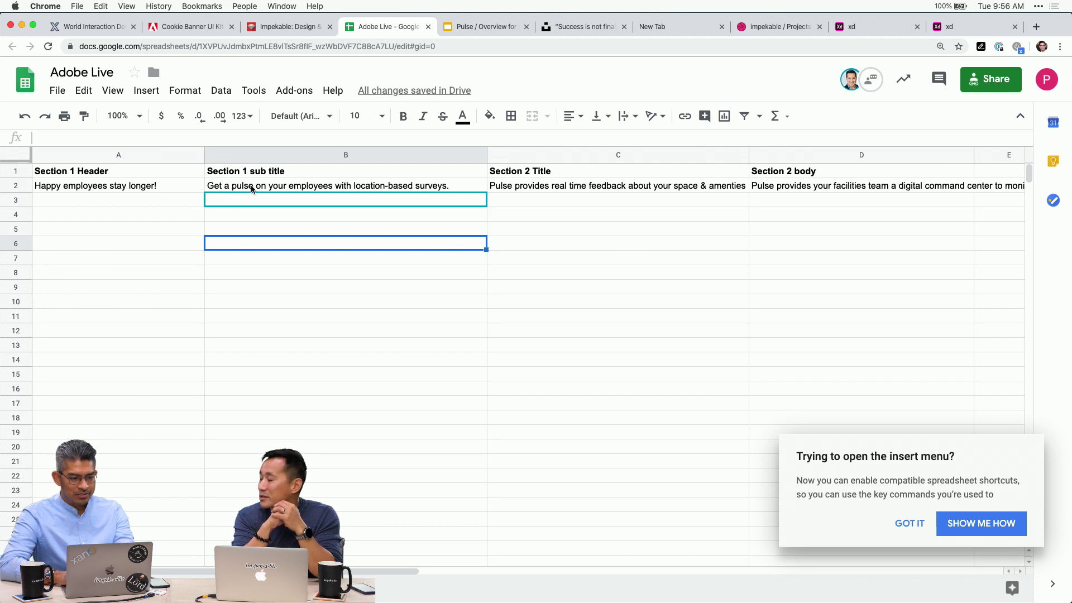
{"action": "left_click", "coordinate": [228, 192]}
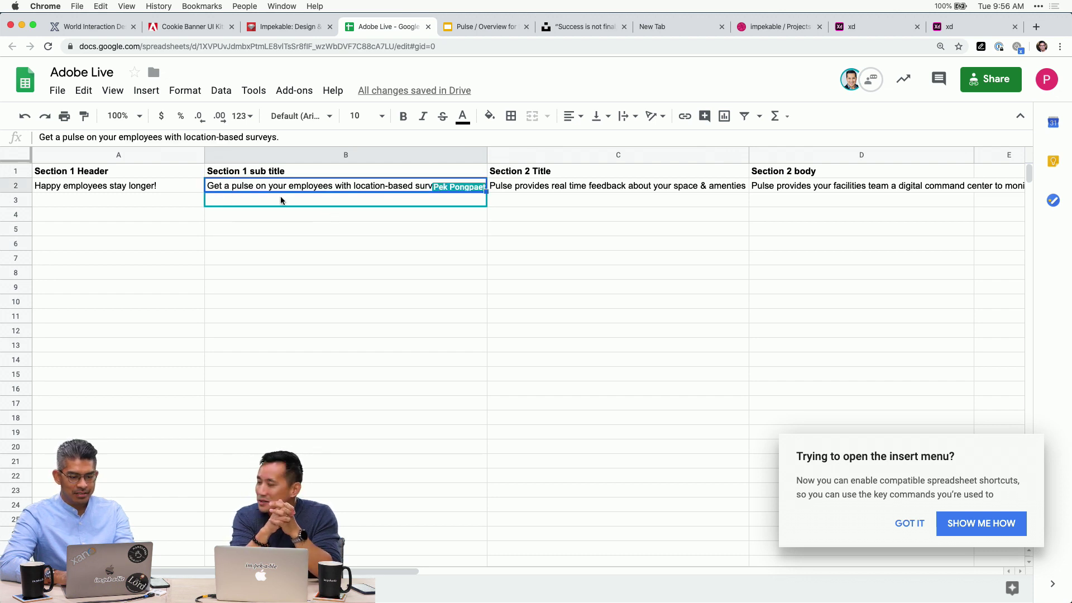
{"action": "key", "text": "super+Tab"}
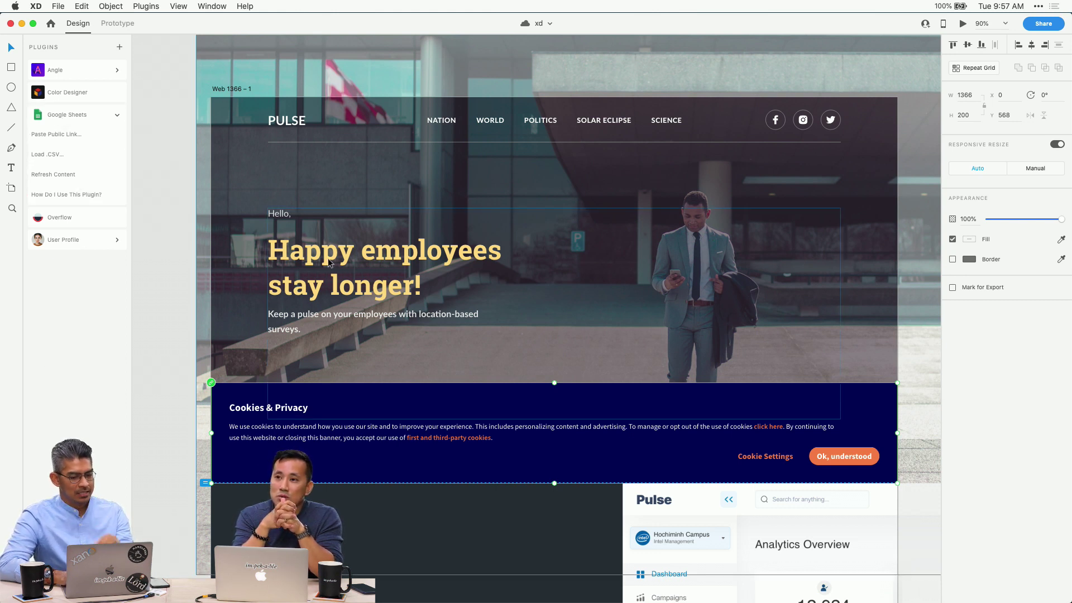
{"action": "scroll", "coordinate": [487, 387], "scroll_direction": "down", "scroll_amount": 5}
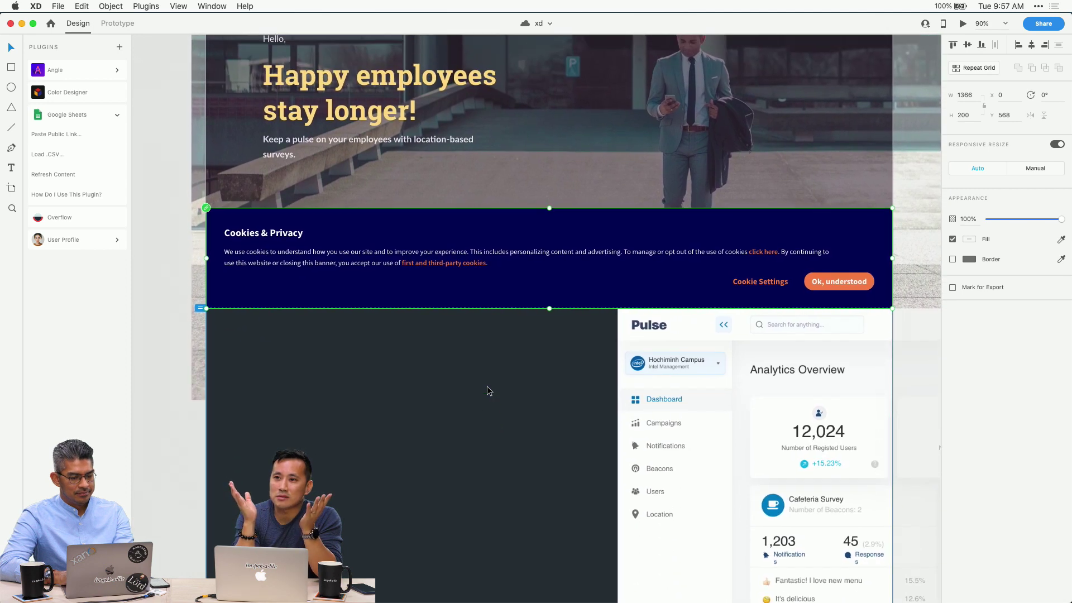
{"action": "scroll", "coordinate": [487, 390], "scroll_direction": "down", "scroll_amount": 5}
{"action": "scroll", "coordinate": [487, 390], "scroll_direction": "up", "scroll_amount": 8}
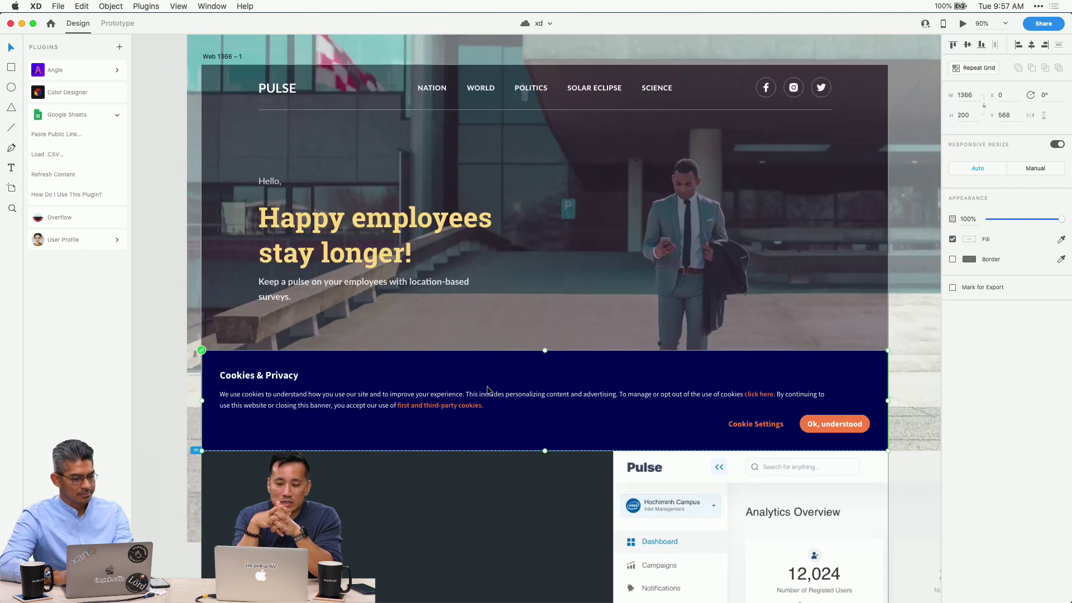
{"action": "scroll", "coordinate": [487, 390], "scroll_direction": "down", "scroll_amount": 4}
{"action": "scroll", "coordinate": [487, 390], "scroll_direction": "up", "scroll_amount": 2}
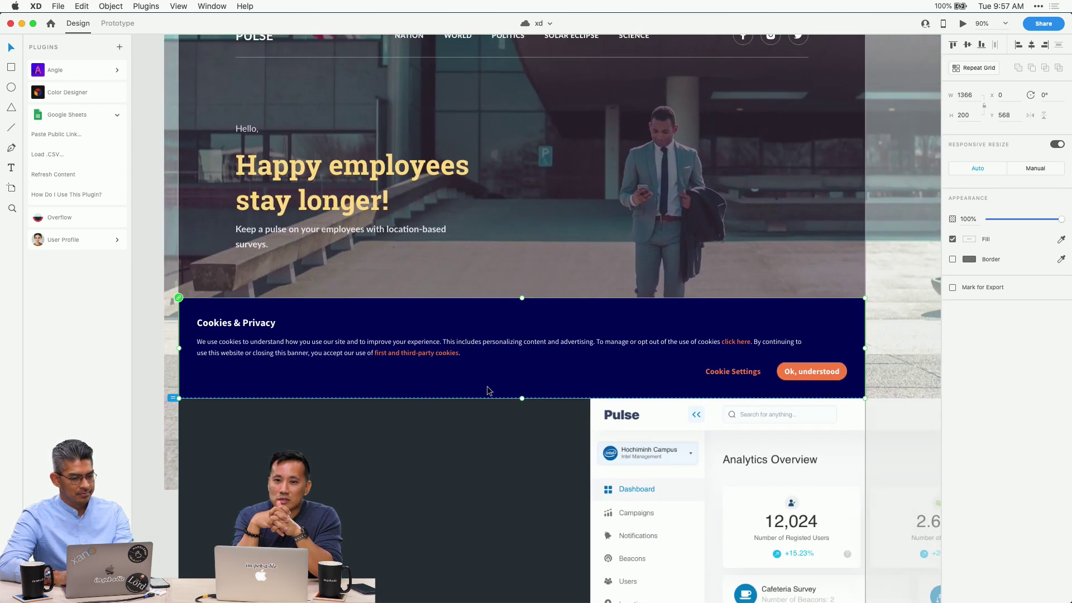
{"action": "scroll", "coordinate": [487, 390], "scroll_direction": "up", "scroll_amount": 6}
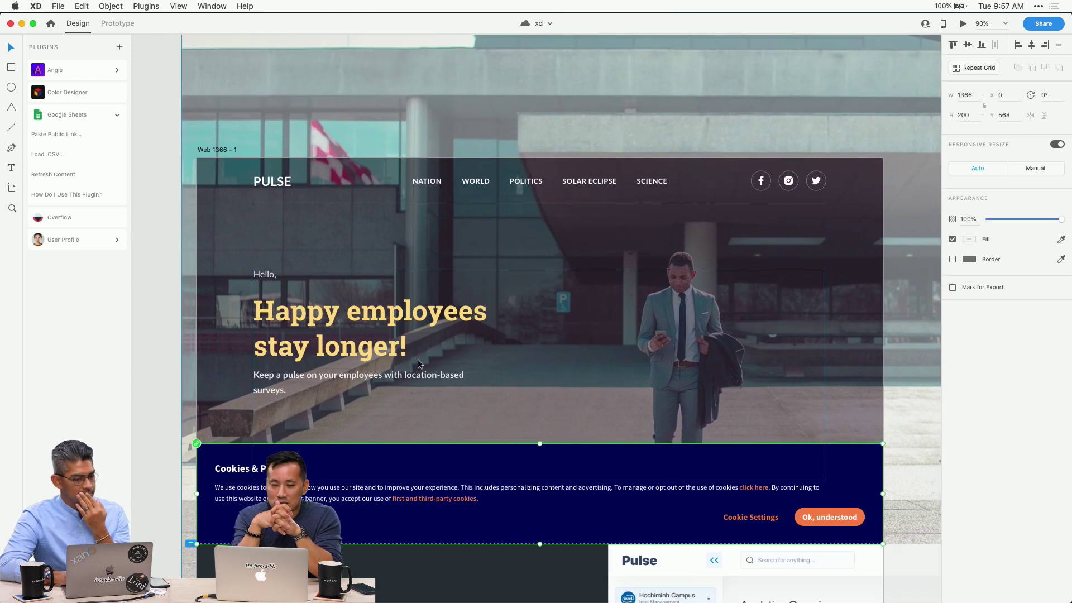
{"action": "left_click", "coordinate": [160, 514]}
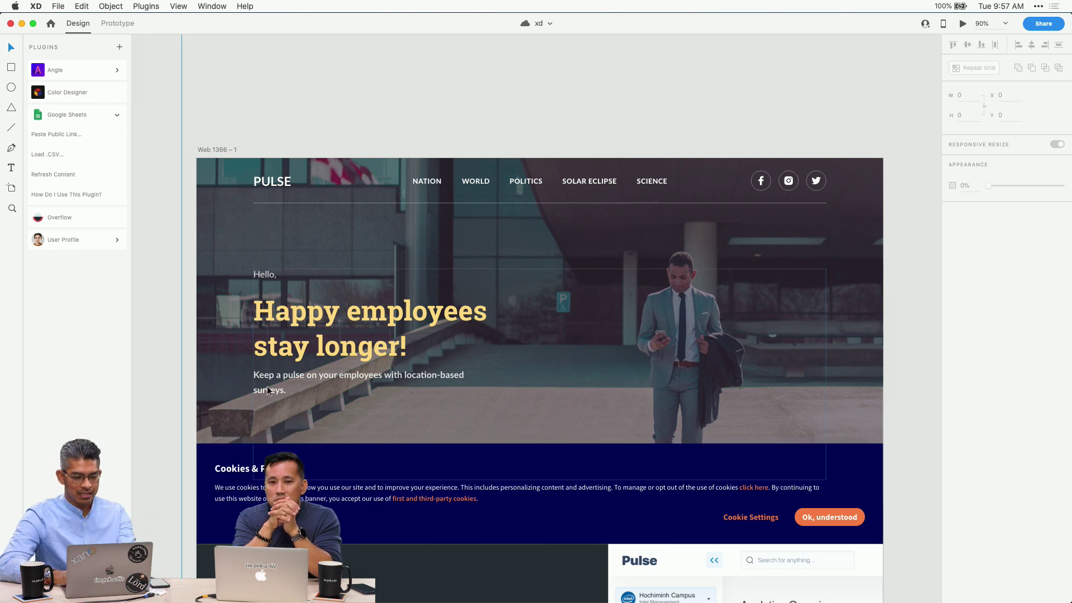
Try to refresh the Google Sheets content without any element selected
{"action": "scroll", "coordinate": [266, 388], "scroll_direction": "up", "scroll_amount": 5}
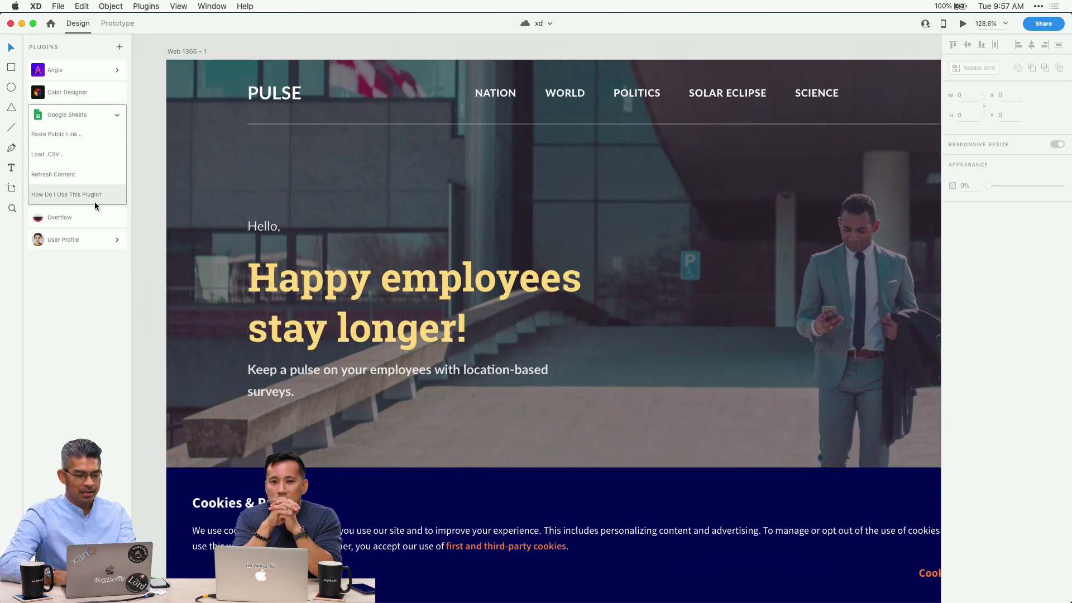
{"action": "left_click", "coordinate": [71, 174]}
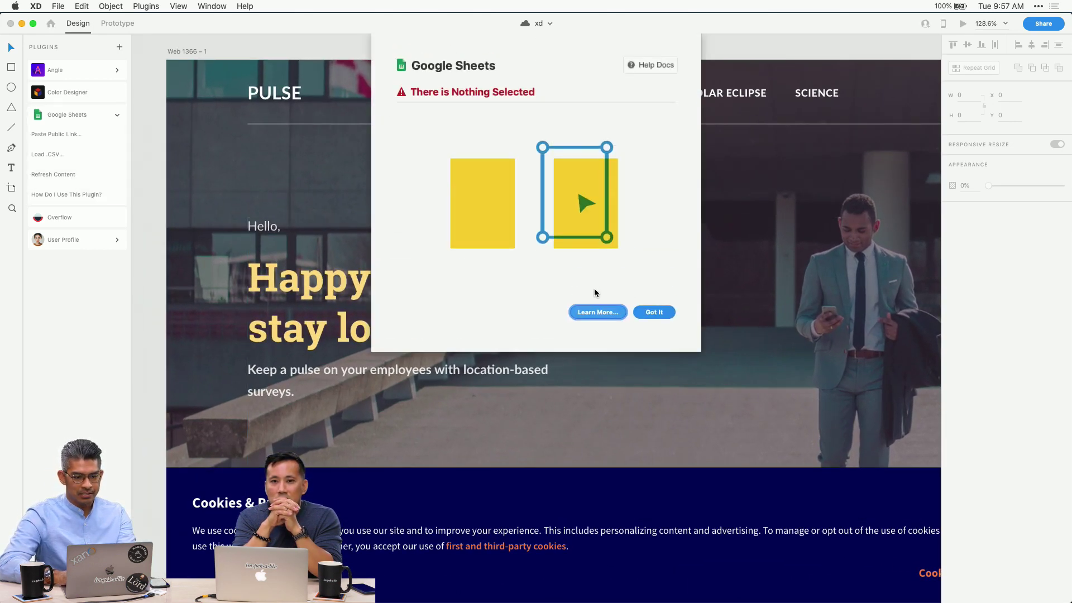
{"action": "left_click", "coordinate": [650, 311]}
Shorten the headline's text box from below so that it does not cover the subtext
{"action": "left_click", "coordinate": [328, 377]}
{"action": "double_click", "coordinate": [329, 377]}
{"action": "key", "text": "Escape"}
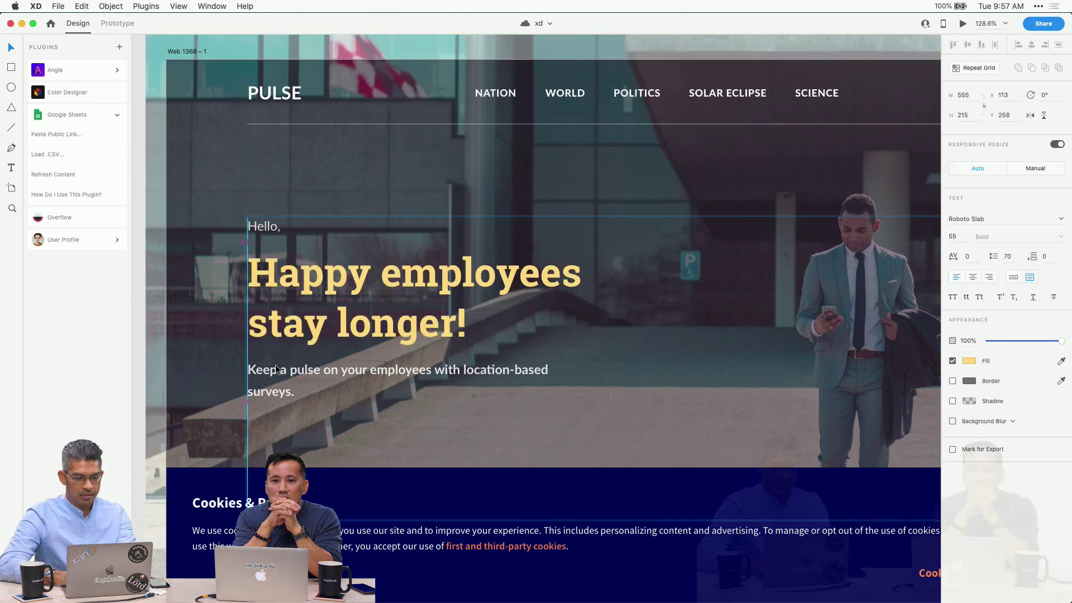
{"action": "left_click_drag", "start_coordinate": [446, 405], "coordinate": [445, 369]}
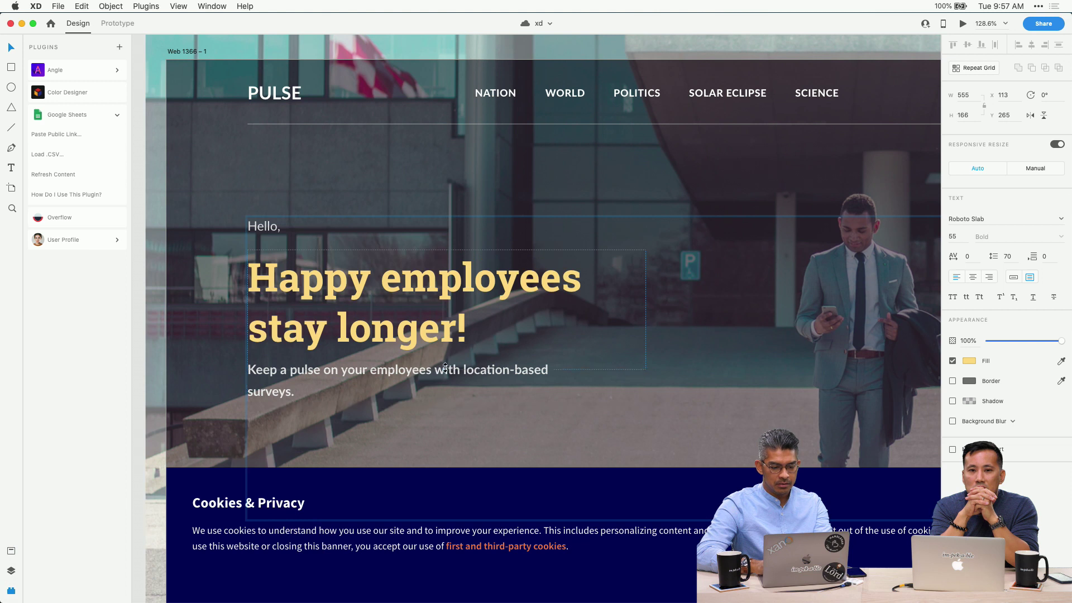
Refresh the subtext below the headline with the current Google Sheet content
{"action": "left_click", "coordinate": [445, 370]}
{"action": "left_click", "coordinate": [56, 179]}
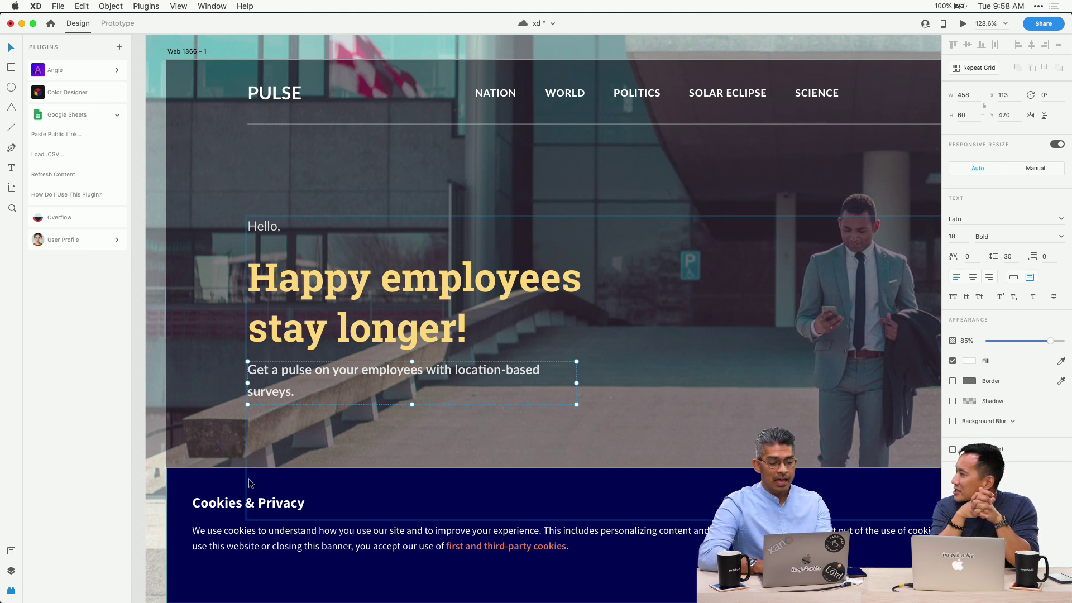
{"action": "left_click", "coordinate": [380, 485]}
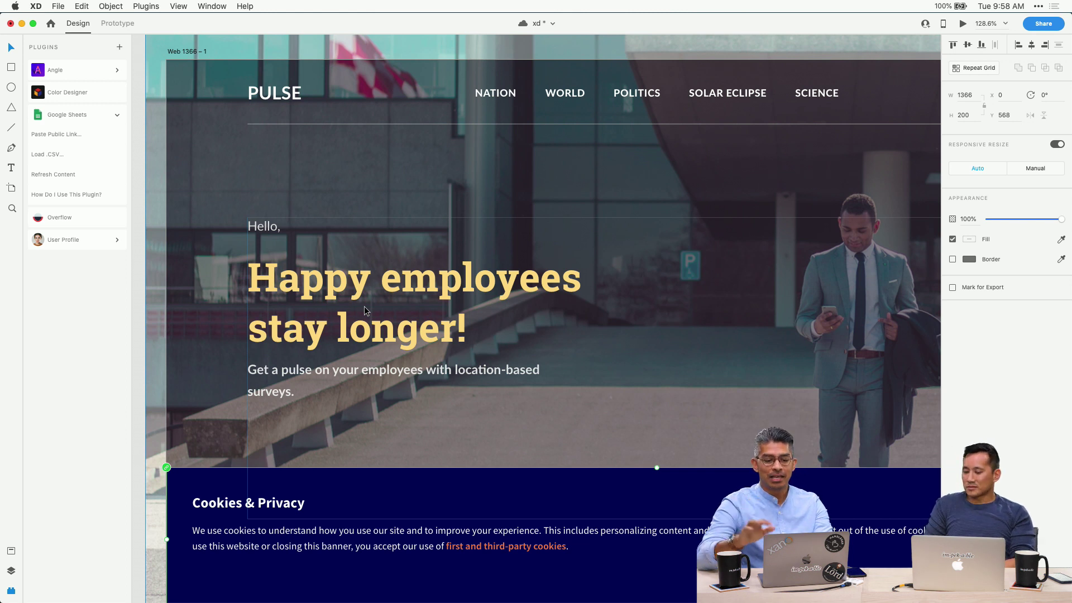
{"action": "double_click", "coordinate": [357, 333]}
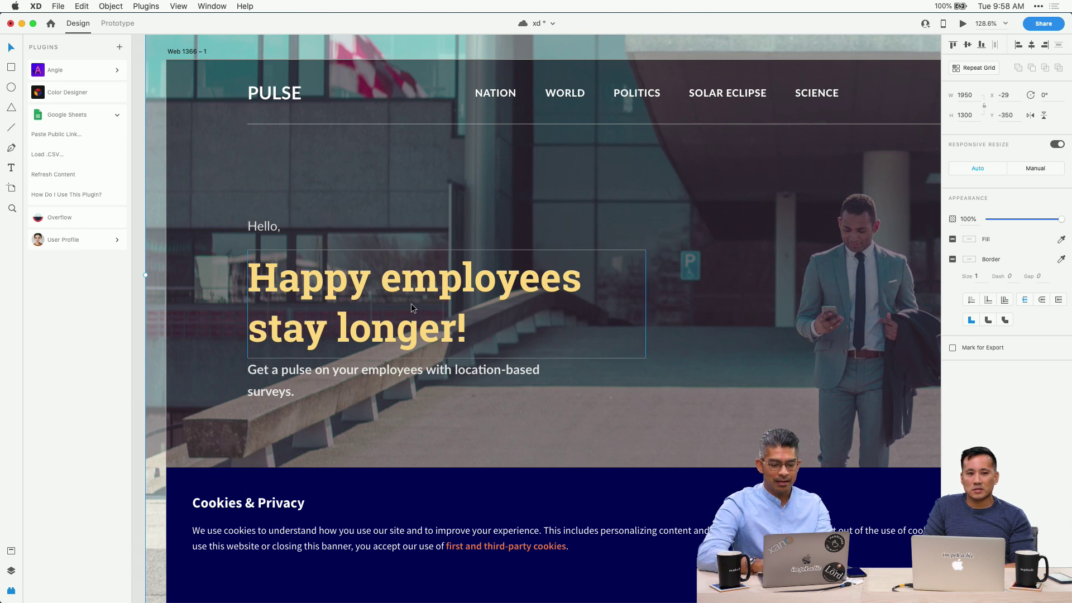
{"action": "left_click", "coordinate": [404, 288]}
{"action": "left_click", "coordinate": [366, 386]}
{"action": "left_click", "coordinate": [384, 344]}
{"action": "left_click", "coordinate": [372, 383]}
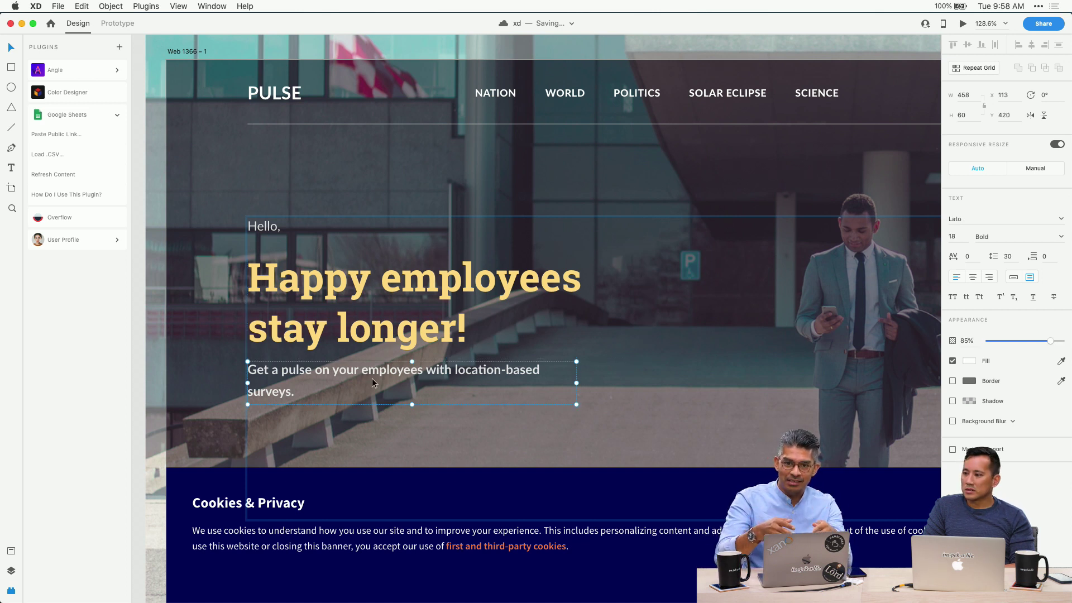
{"action": "left_click", "coordinate": [400, 321]}
{"action": "left_click", "coordinate": [360, 377]}
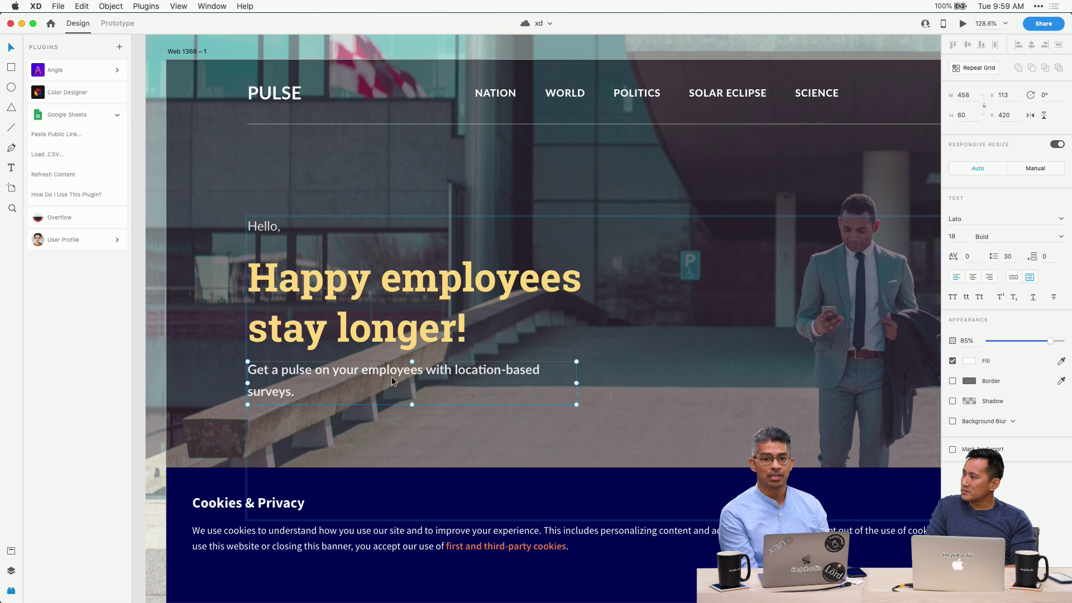
Switch to Chrome and view the shared design specs of the Web 1366 – 1 artboard
{"action": "key", "text": "super+Tab"}
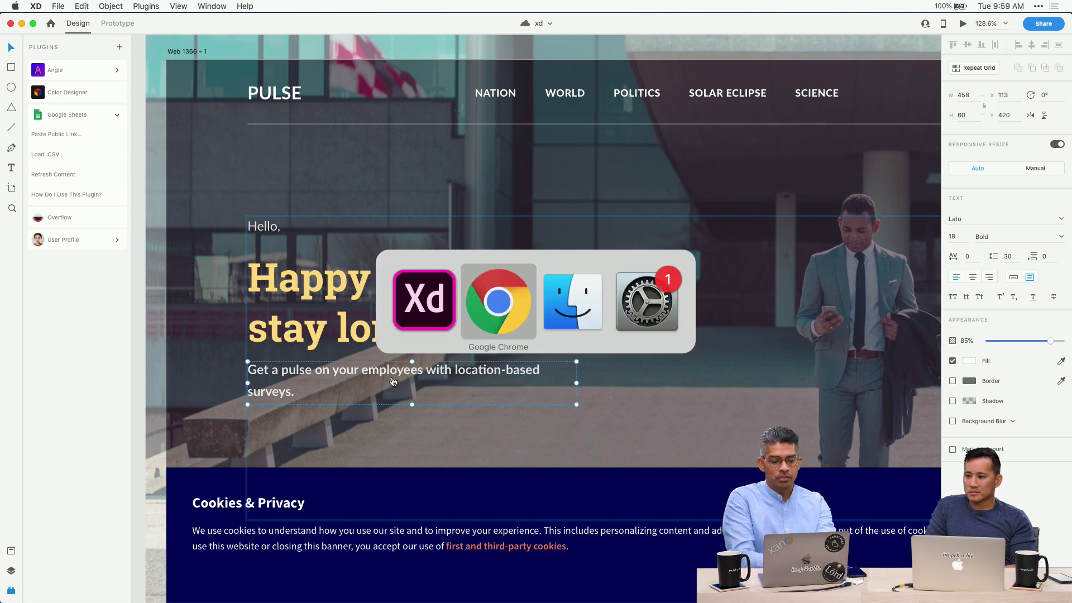
{"action": "left_click", "coordinate": [877, 27]}
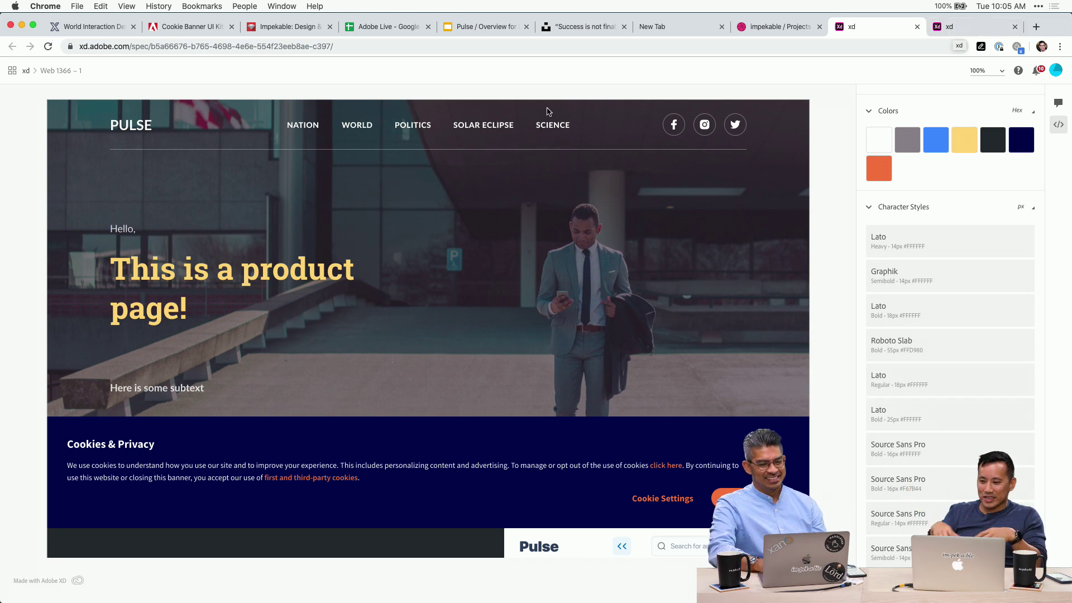
Look over the World Interaction Design Day site and the Adobe Blog article on the Cookie Banner UI Kit
{"action": "left_click", "coordinate": [108, 29]}
{"action": "scroll", "coordinate": [244, 215], "scroll_direction": "up", "scroll_amount": 5}
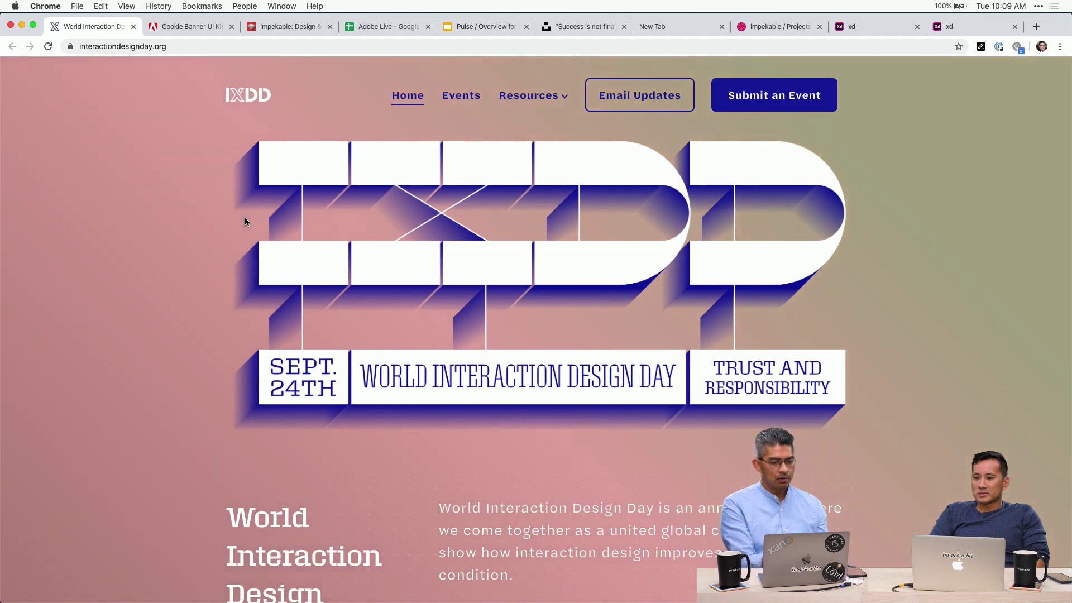
{"action": "left_click", "coordinate": [169, 34]}
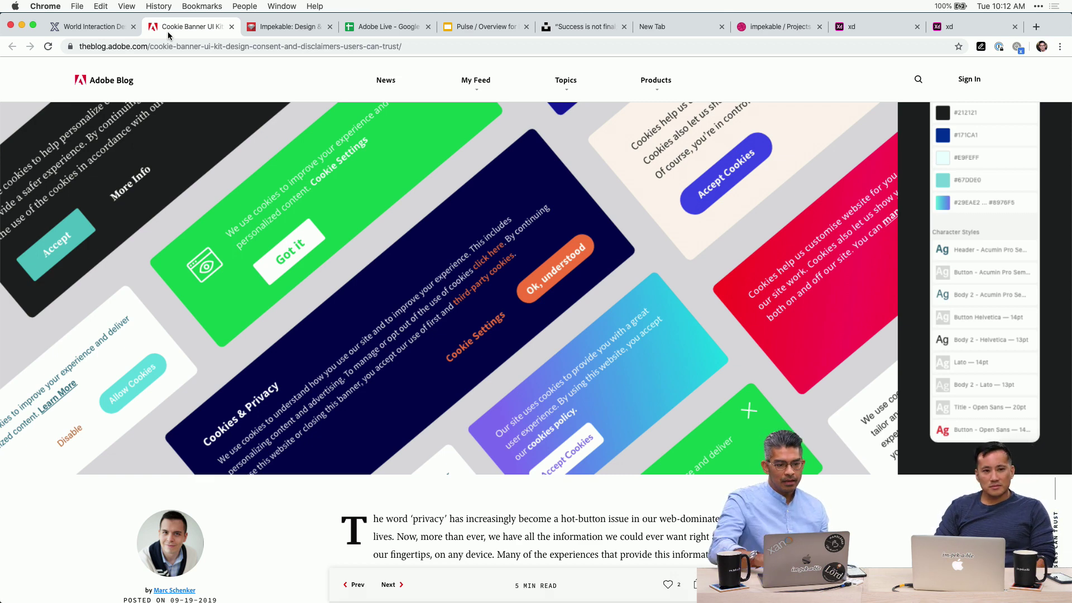
{"action": "scroll", "coordinate": [209, 260], "scroll_direction": "down", "scroll_amount": 7}
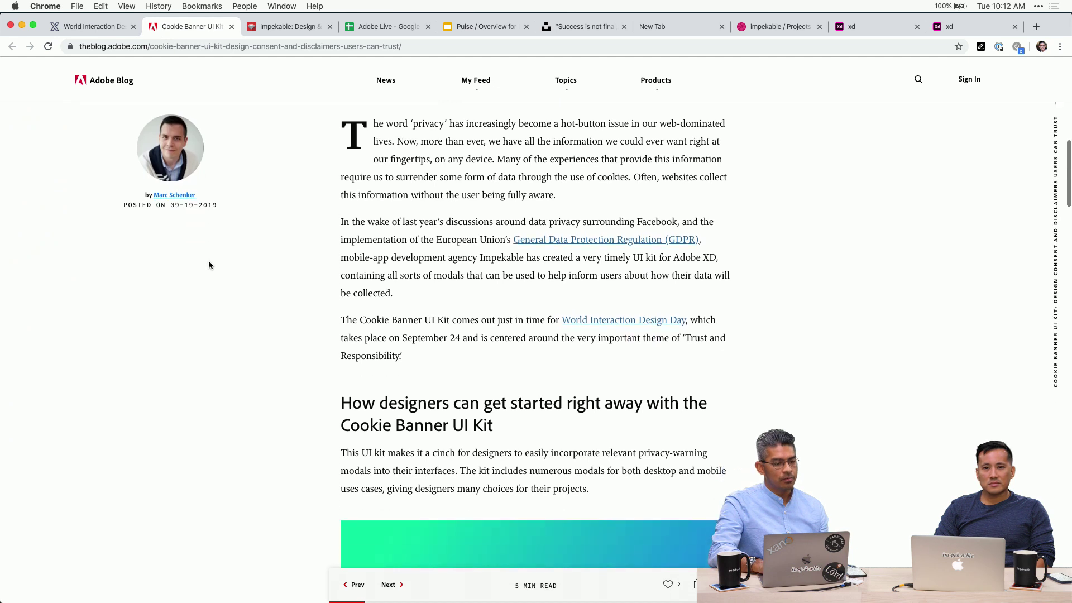